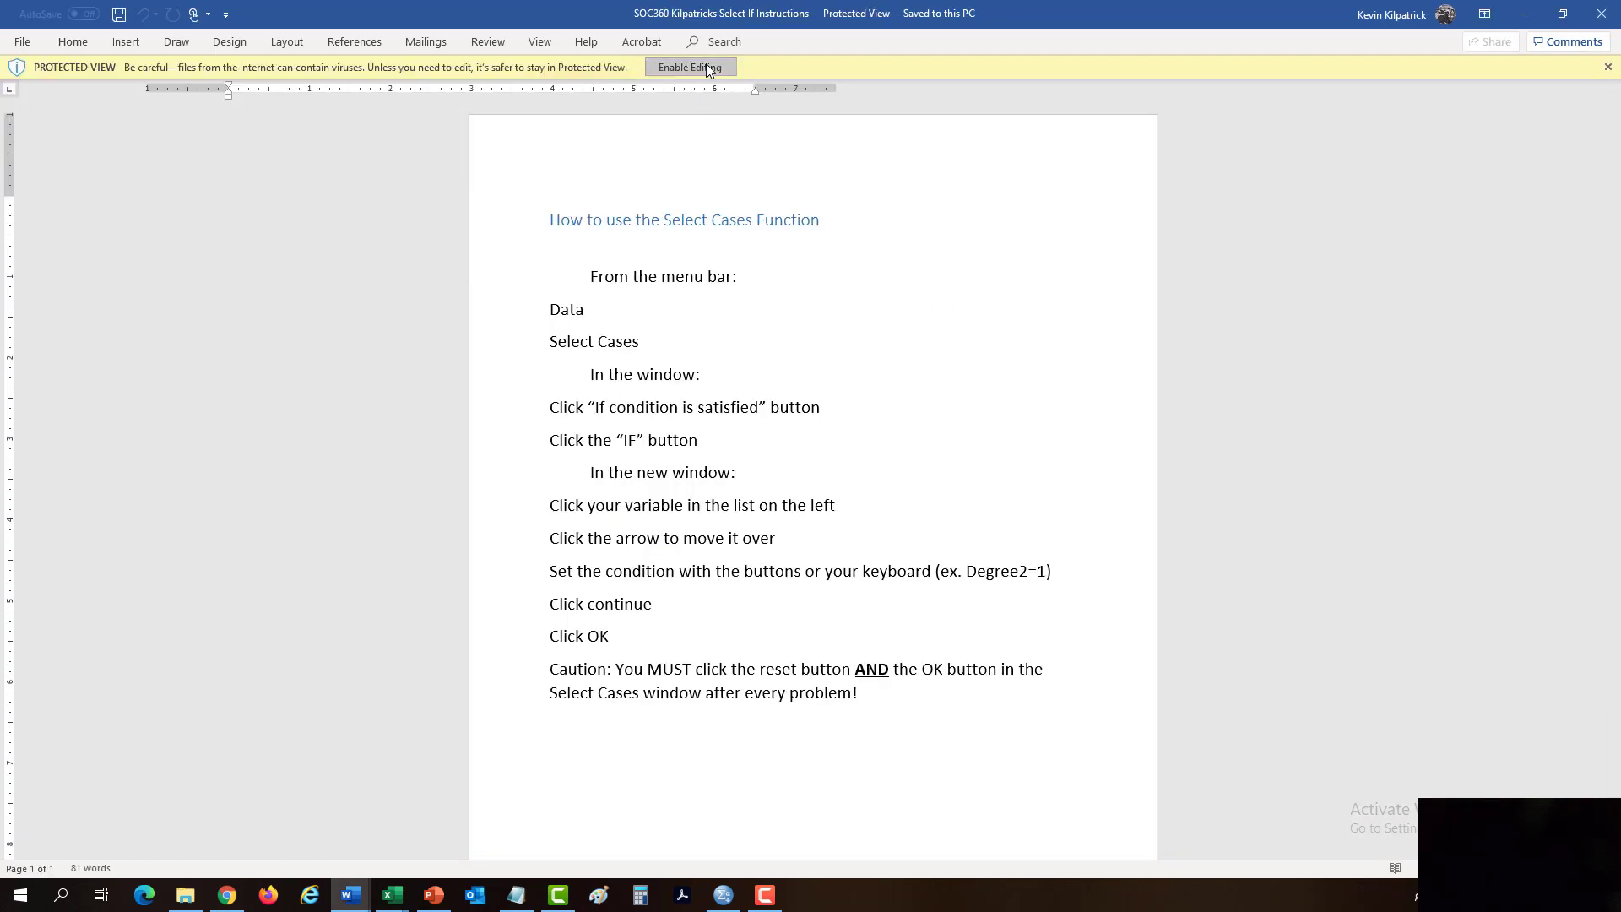
- Enable editing in the Select If instructions document, highlight the closing caution about resetting Select Cases, and put the document away
click(706, 68)
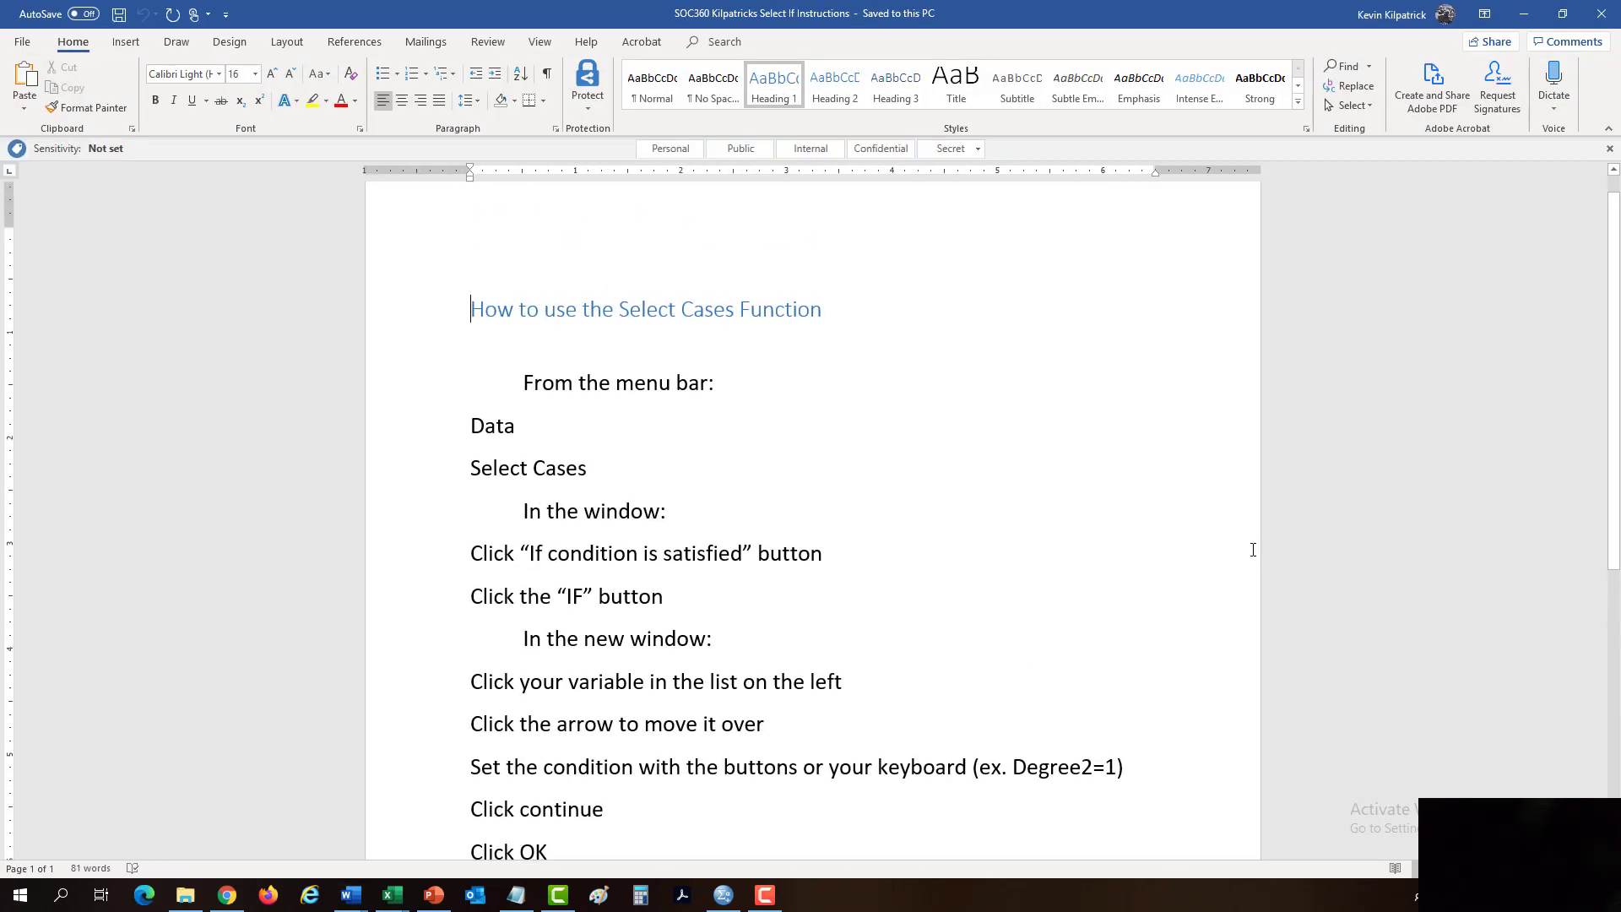
scroll(1250, 555, down, 2)
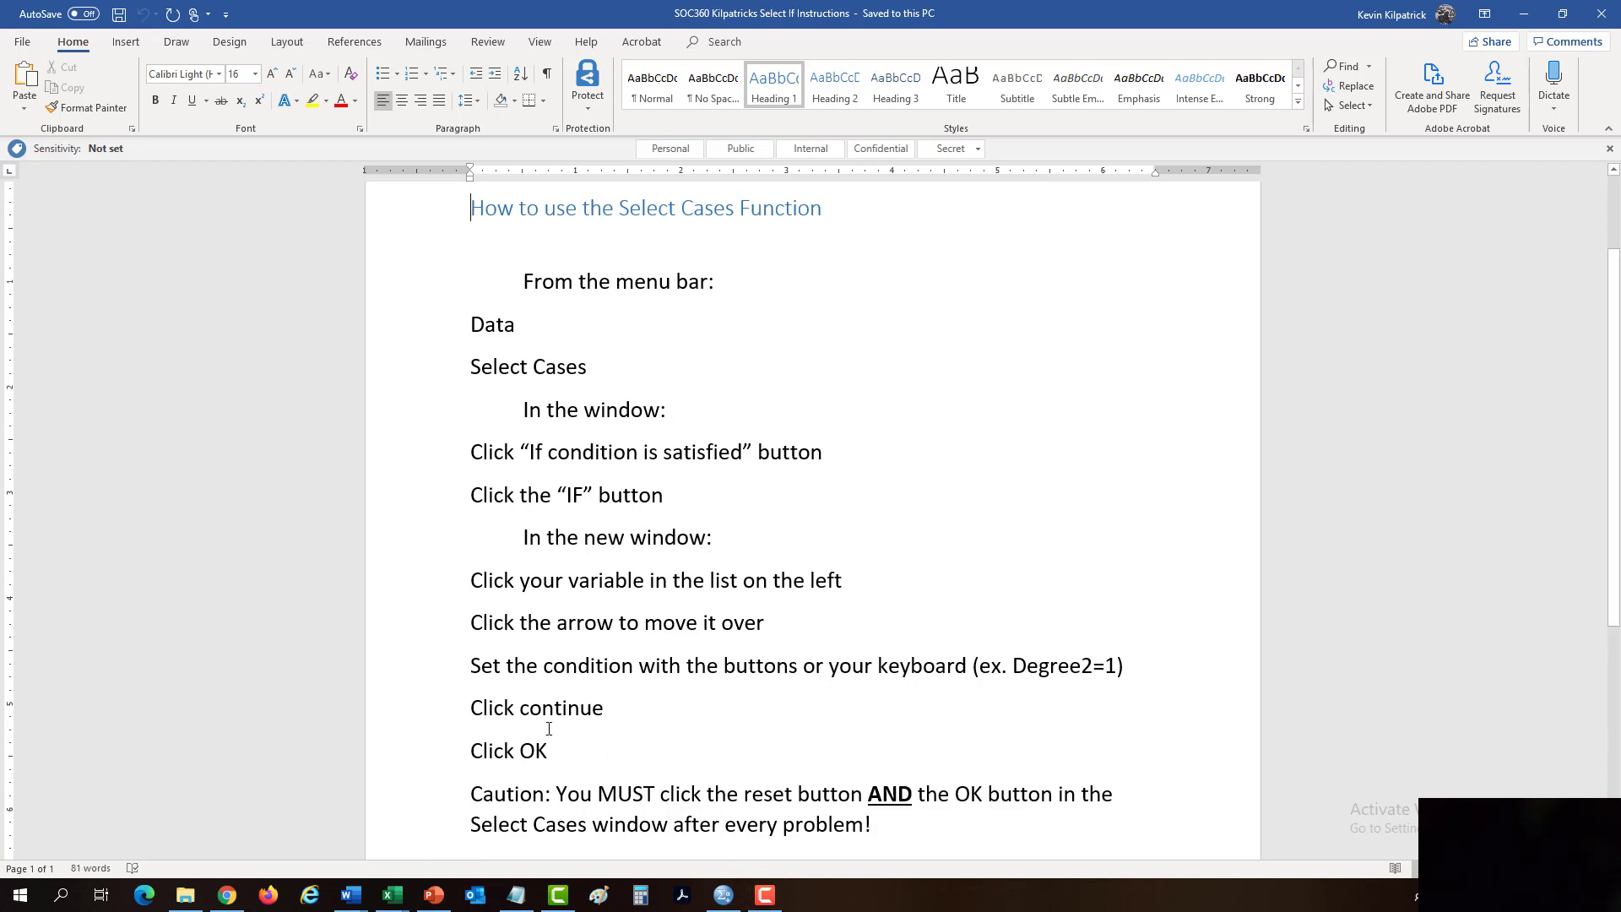
drag(385, 802, 378, 839)
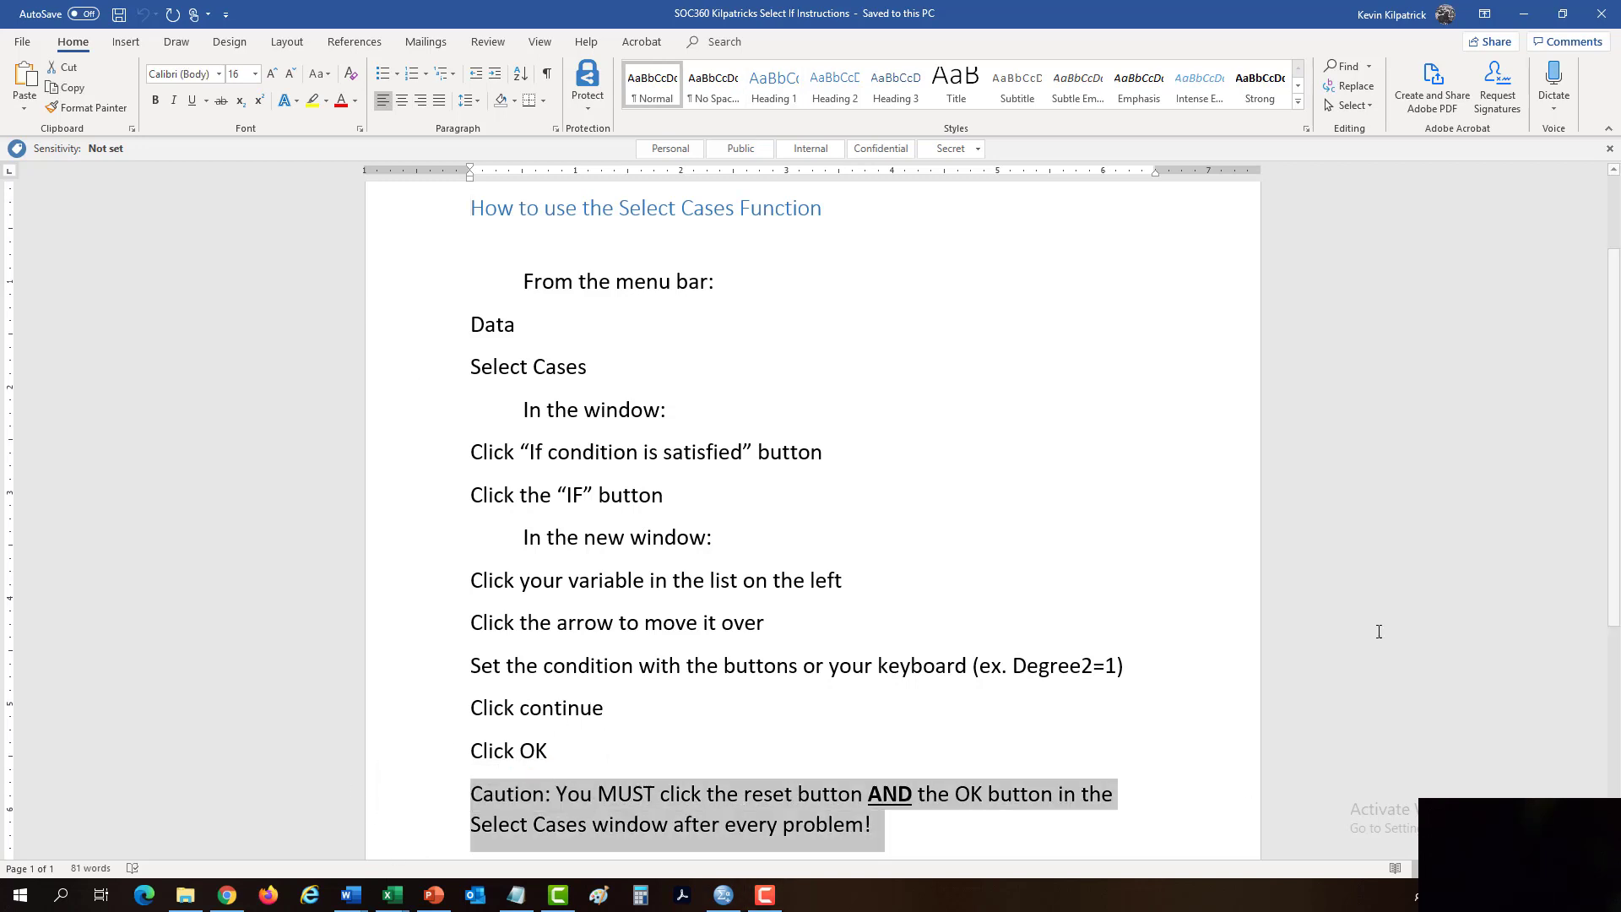
scroll(1373, 557, down, 1)
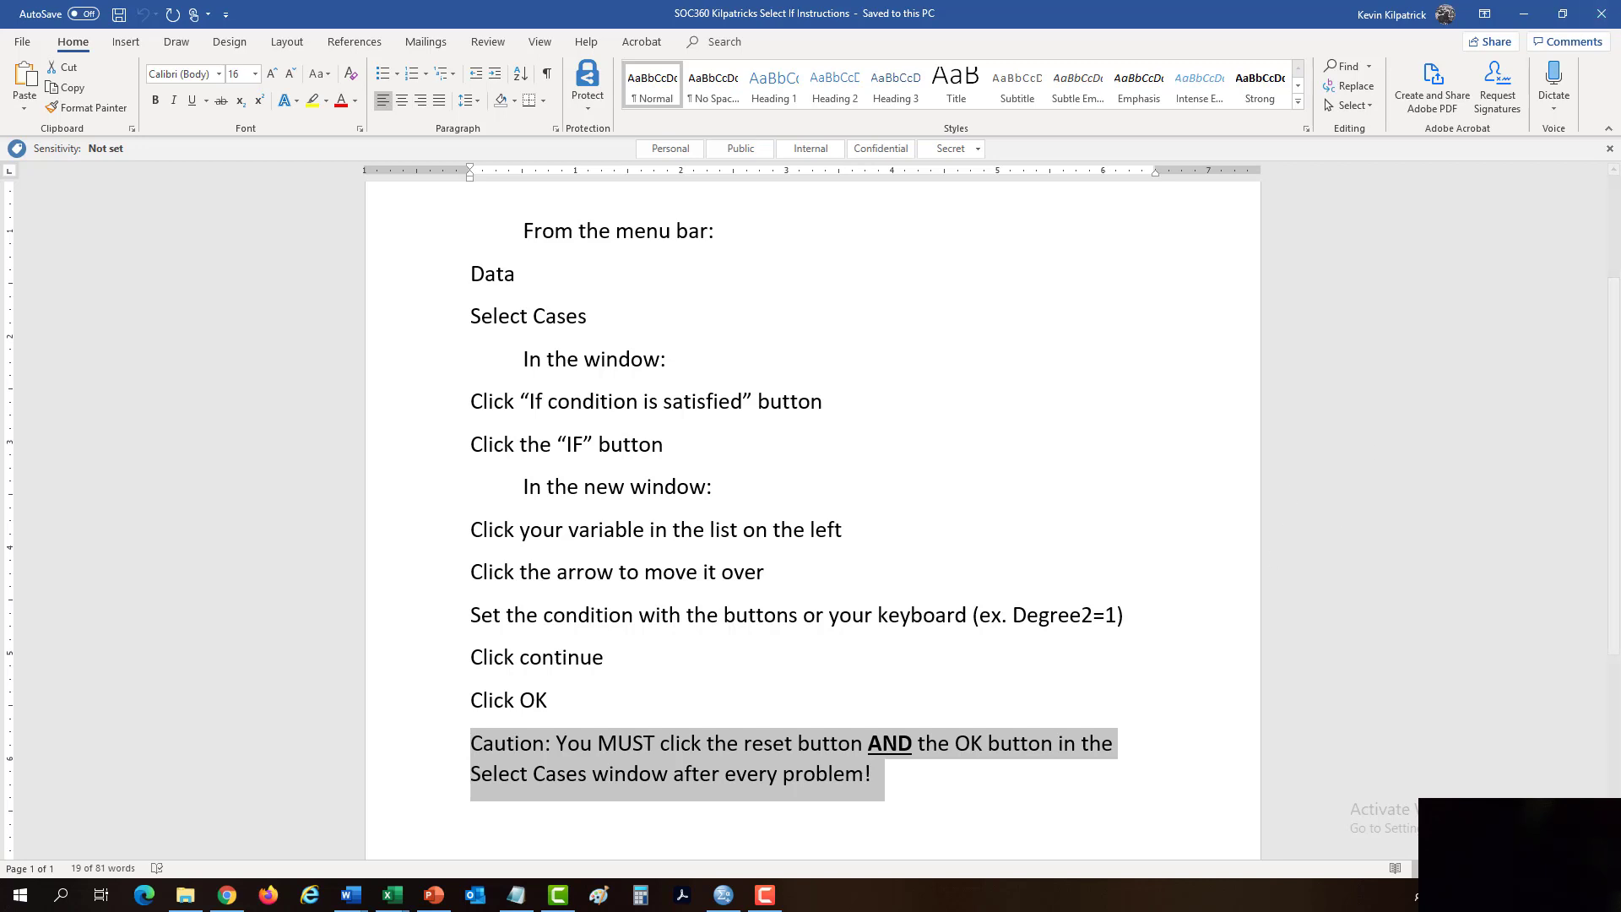
click(1520, 19)
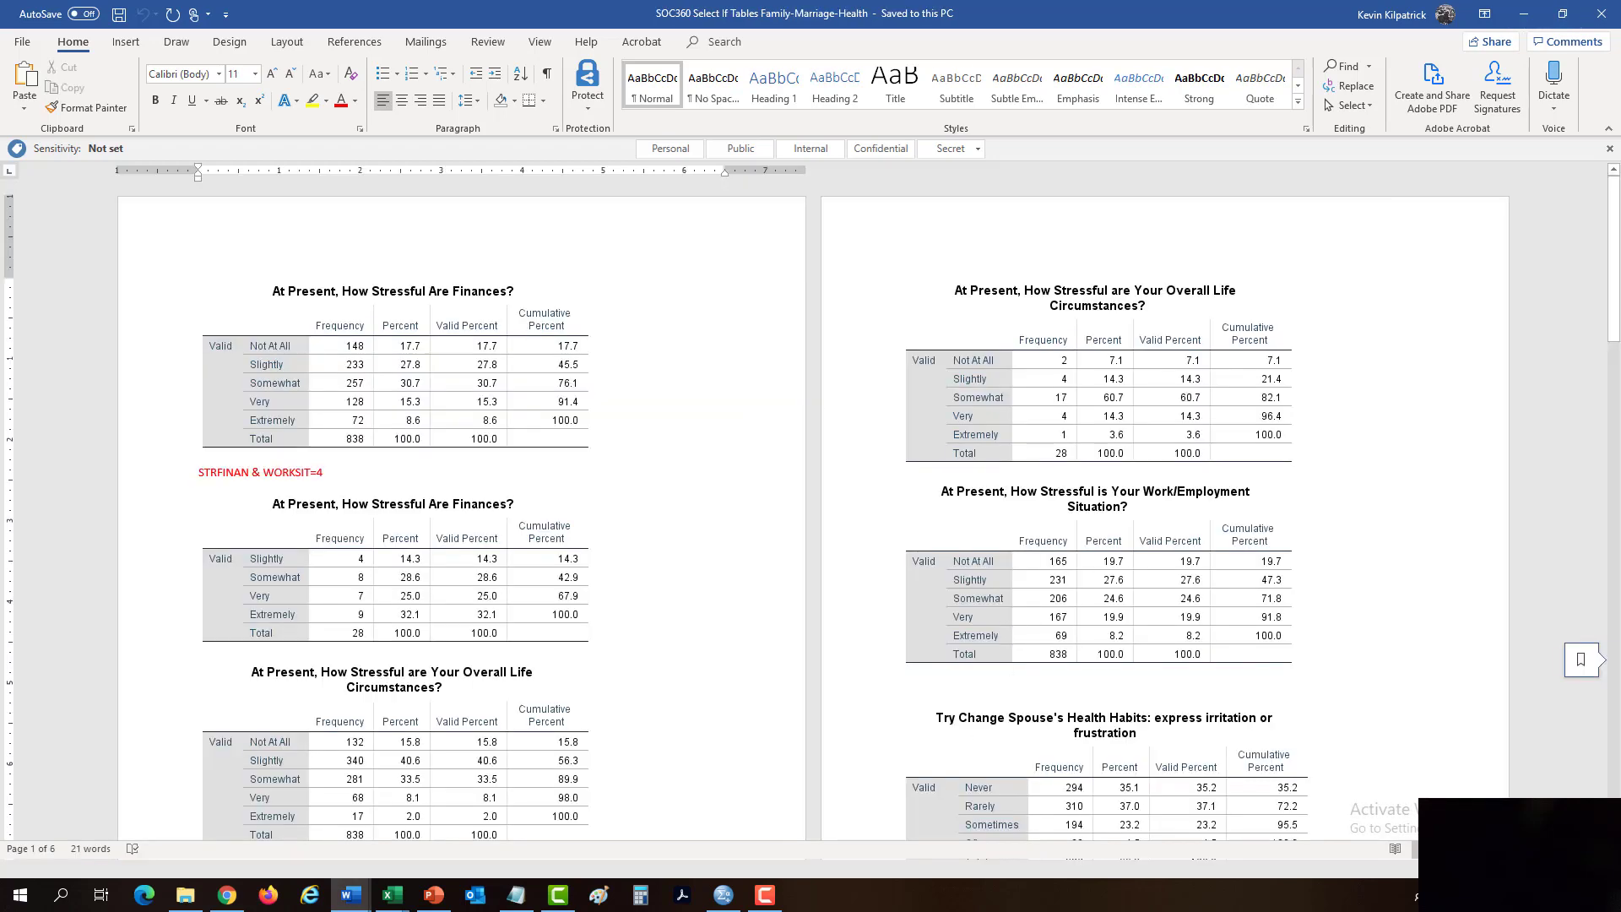
- Switch to Chrome, download and open the SOC360 Select If Problem Set Family-Marriage-Health Dataset document, and enable editing
click(226, 895)
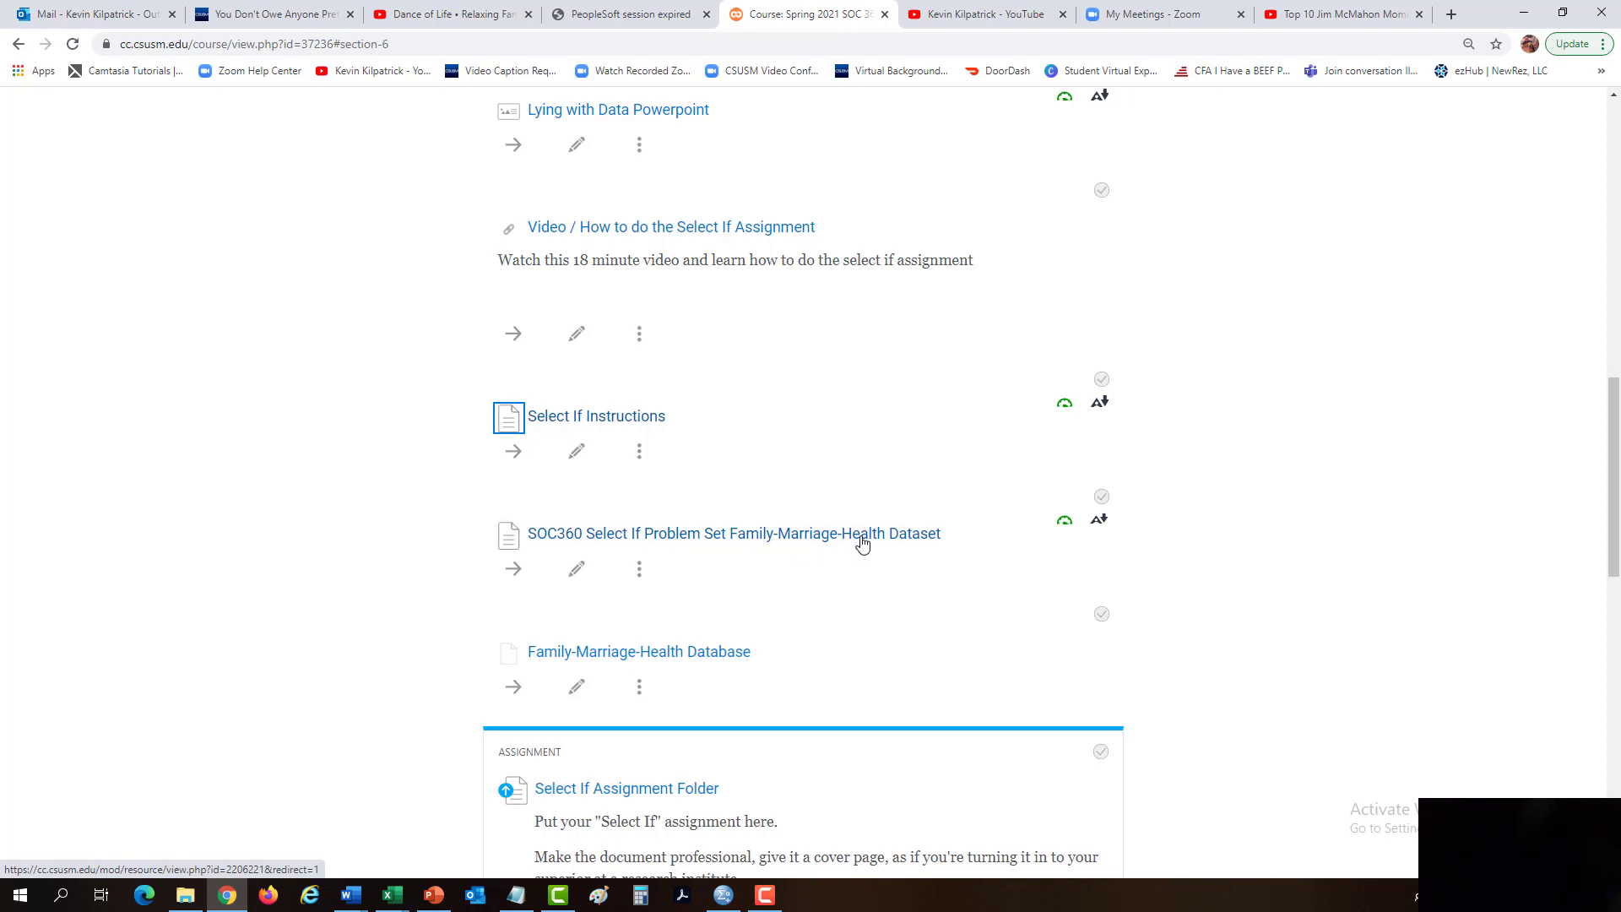
click(912, 542)
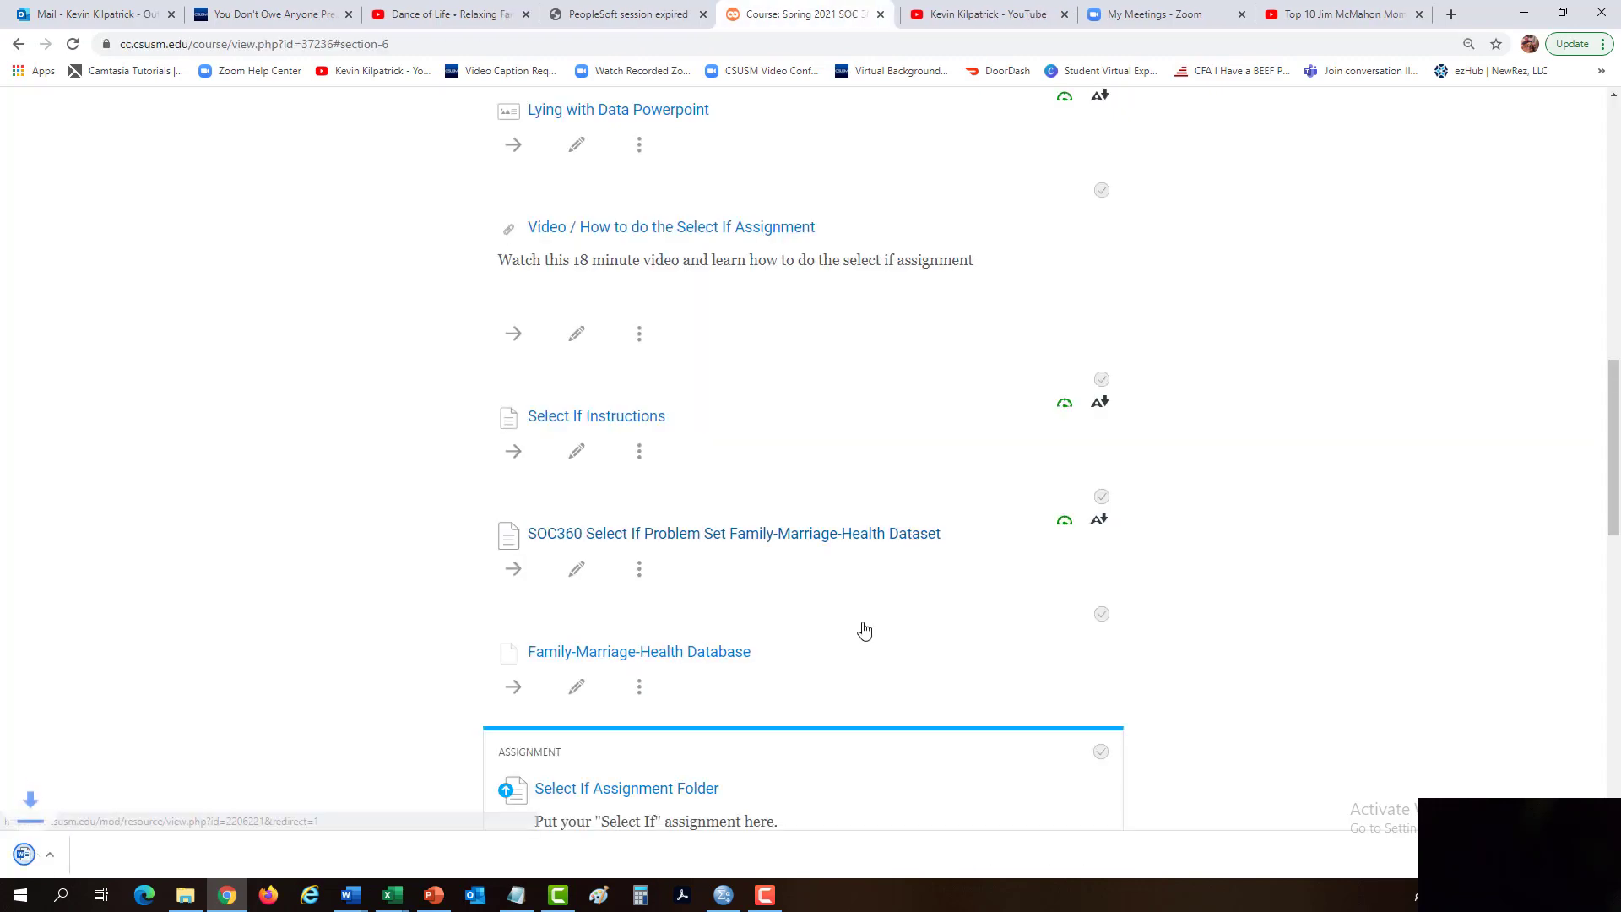
click(102, 856)
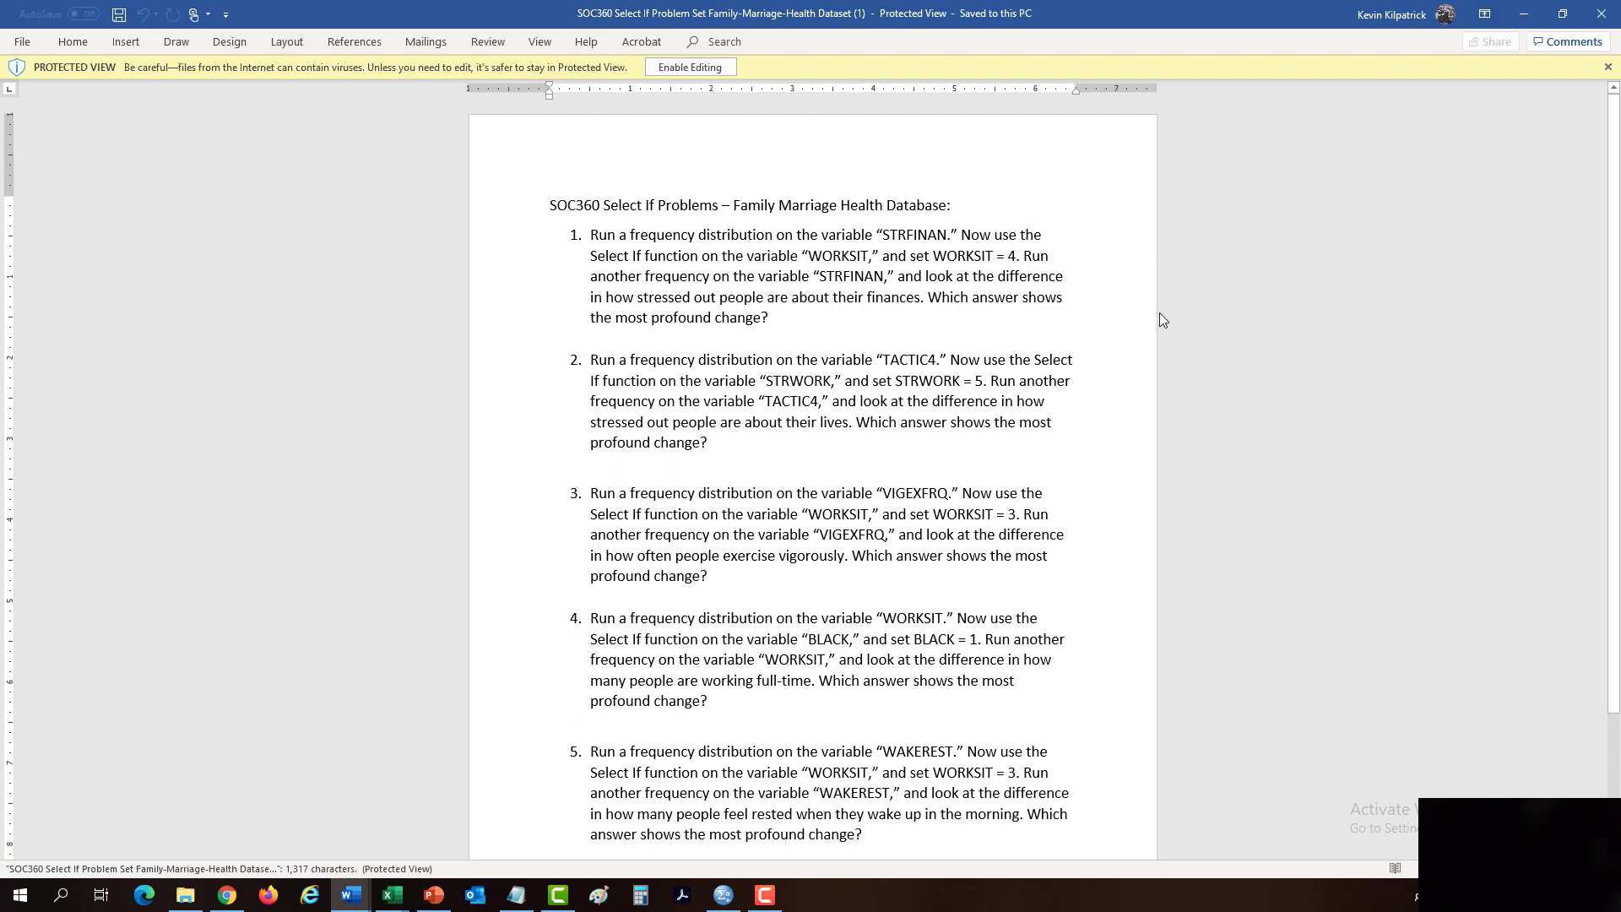
scroll(1158, 314, down, 1)
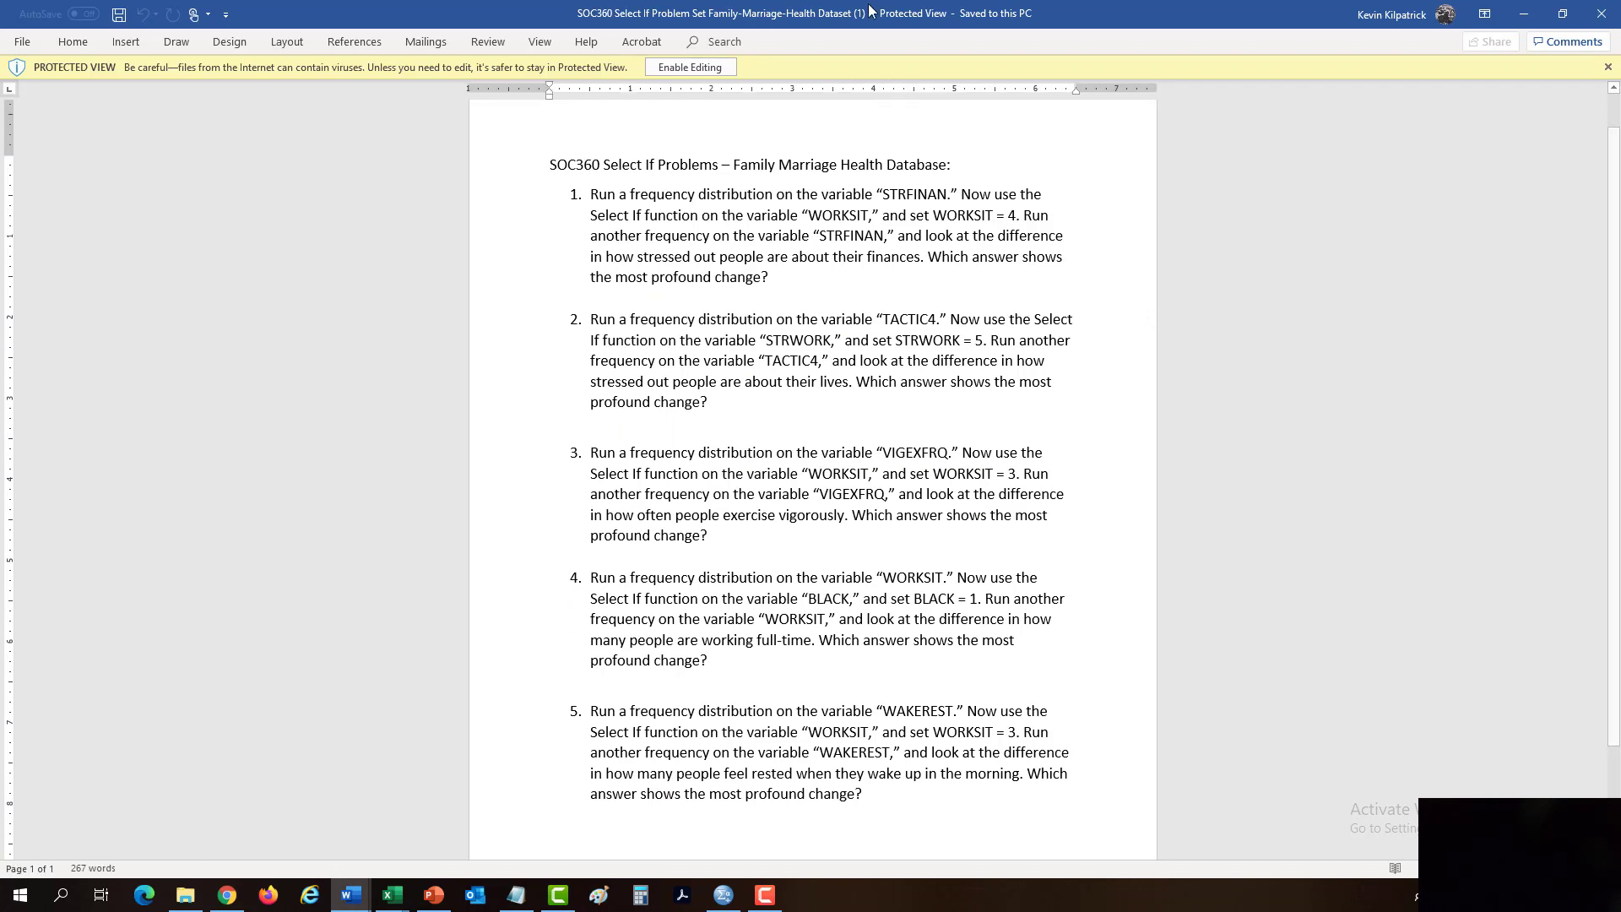
click(718, 73)
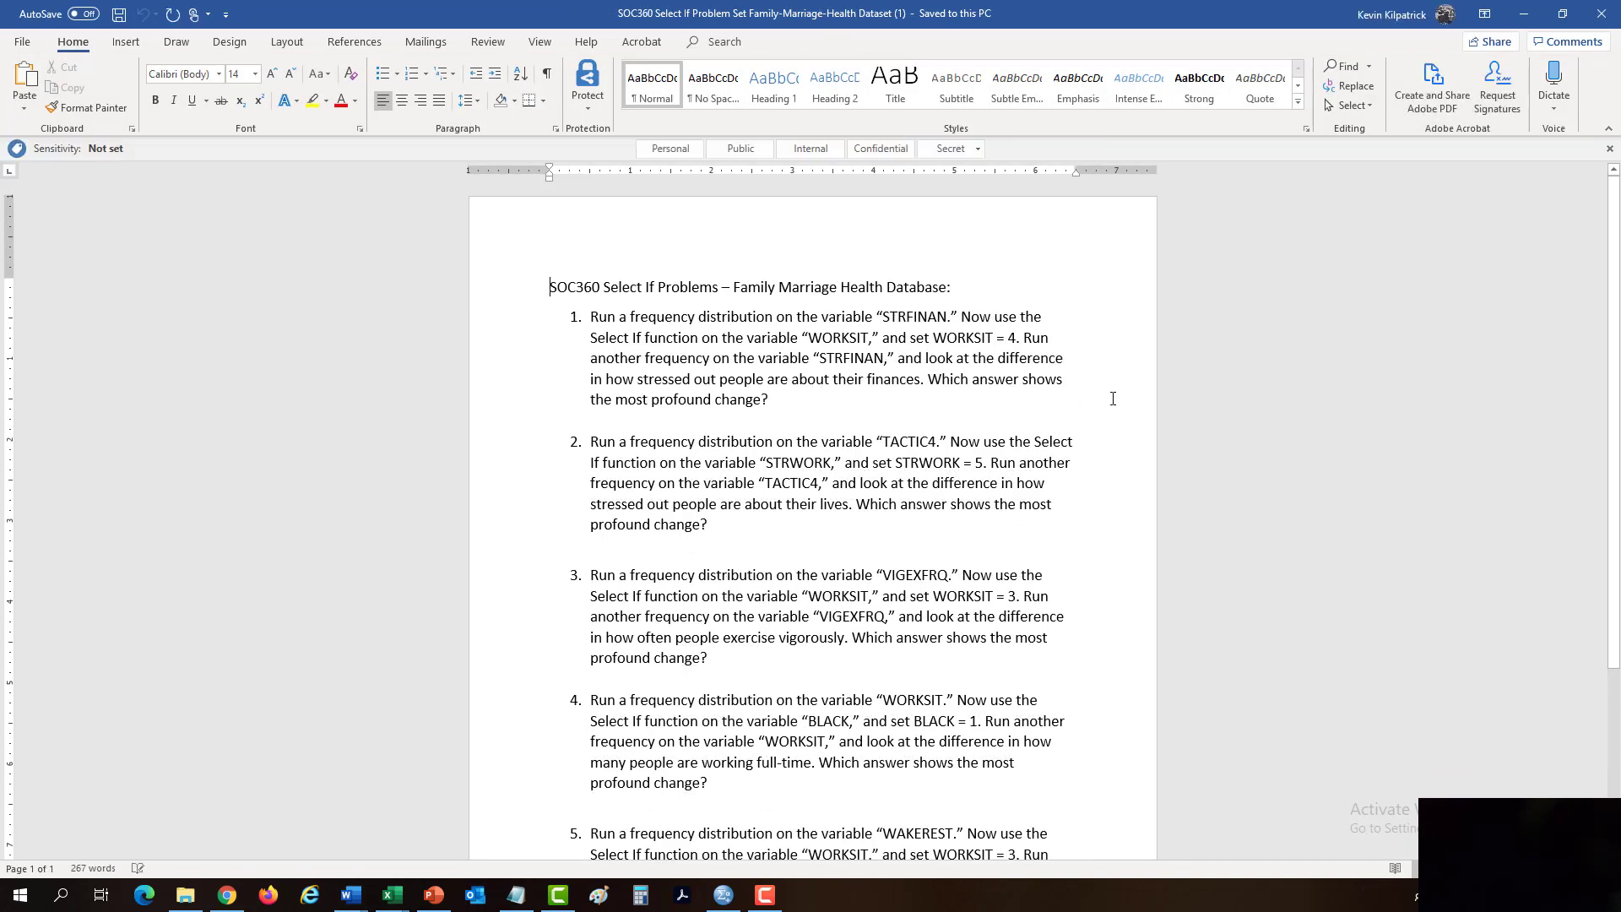
- Examine problem 1 at a larger zoom, highlighting its instruction to run a frequency distribution on STRFINAN
scroll(1085, 388, down, 5)
scroll(1048, 397, up, 4)
scroll(1156, 364, up, 1)
scroll(1132, 369, up, 6)
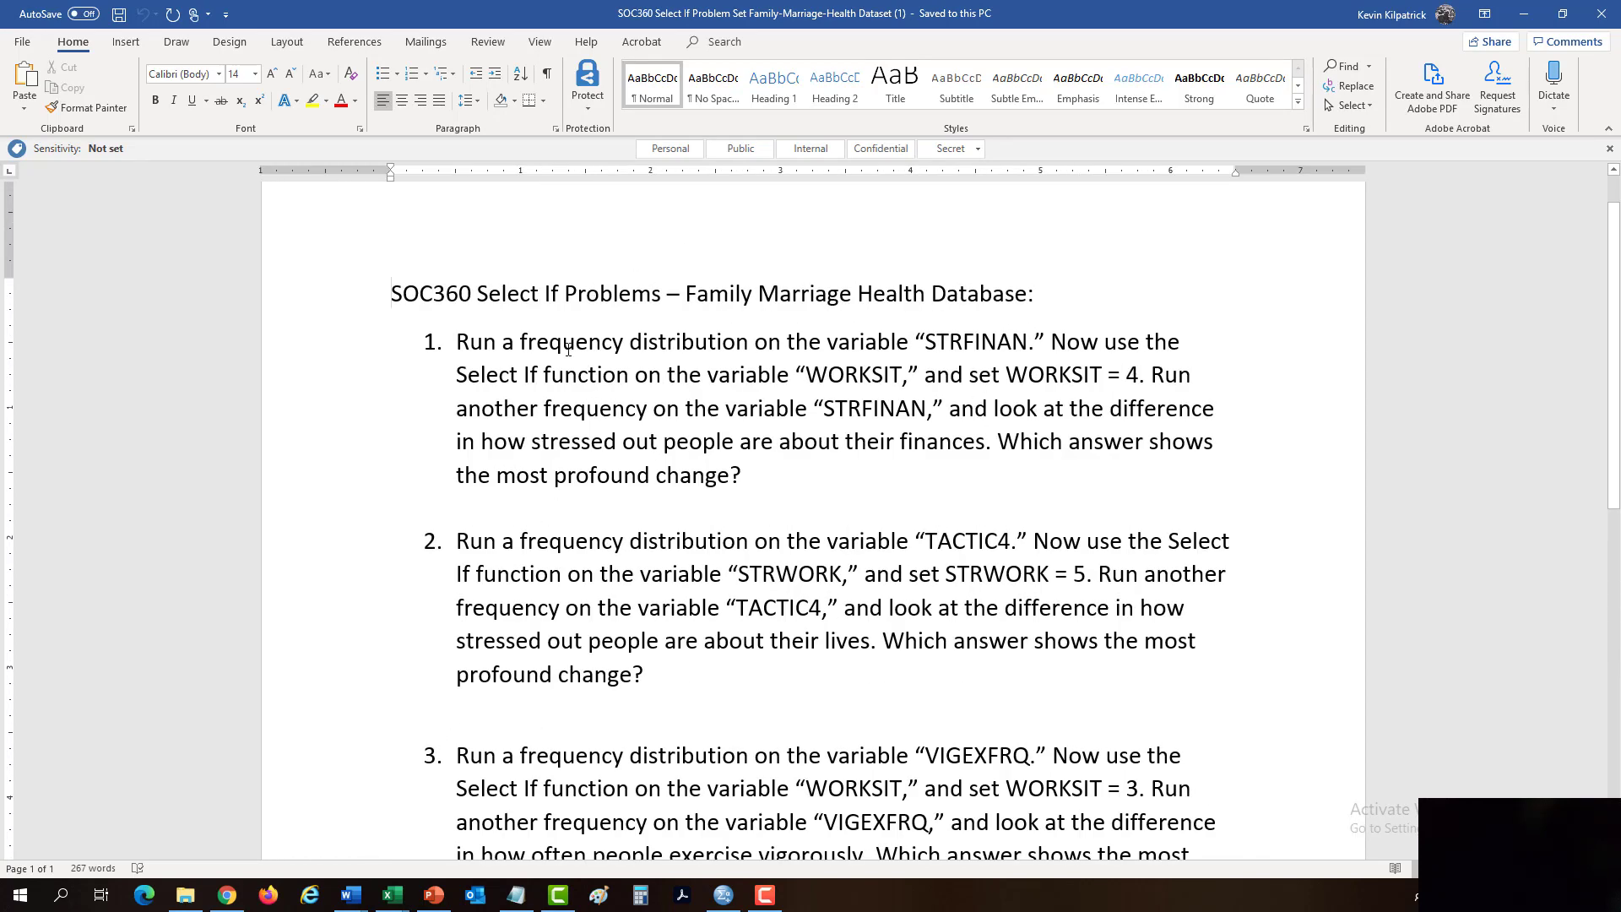
drag(521, 342, 790, 503)
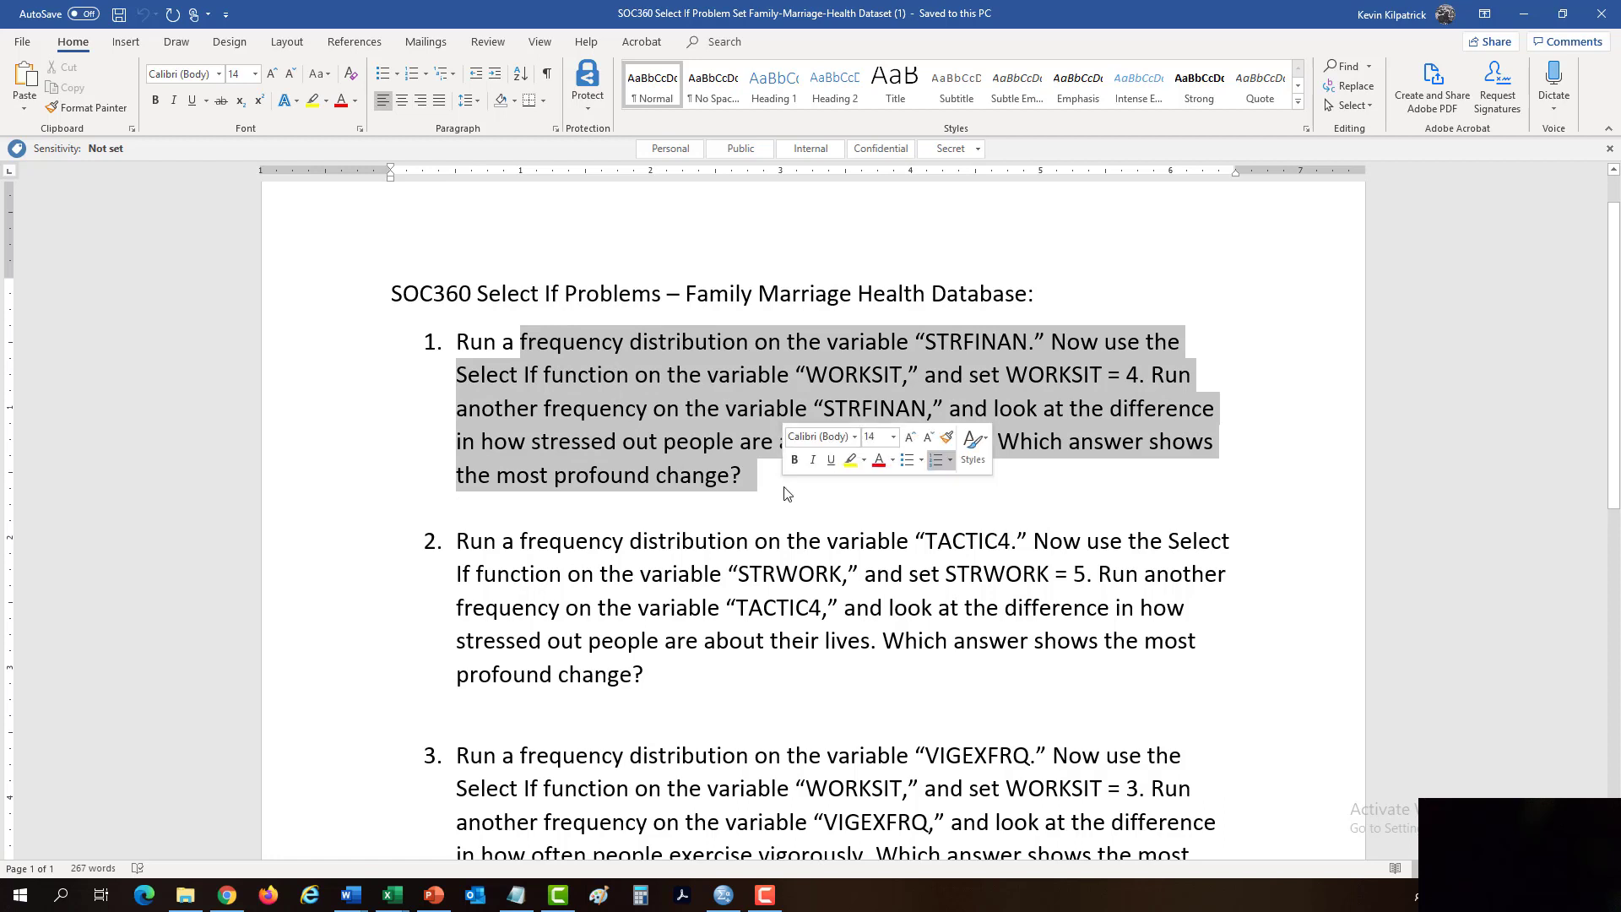
click(1260, 294)
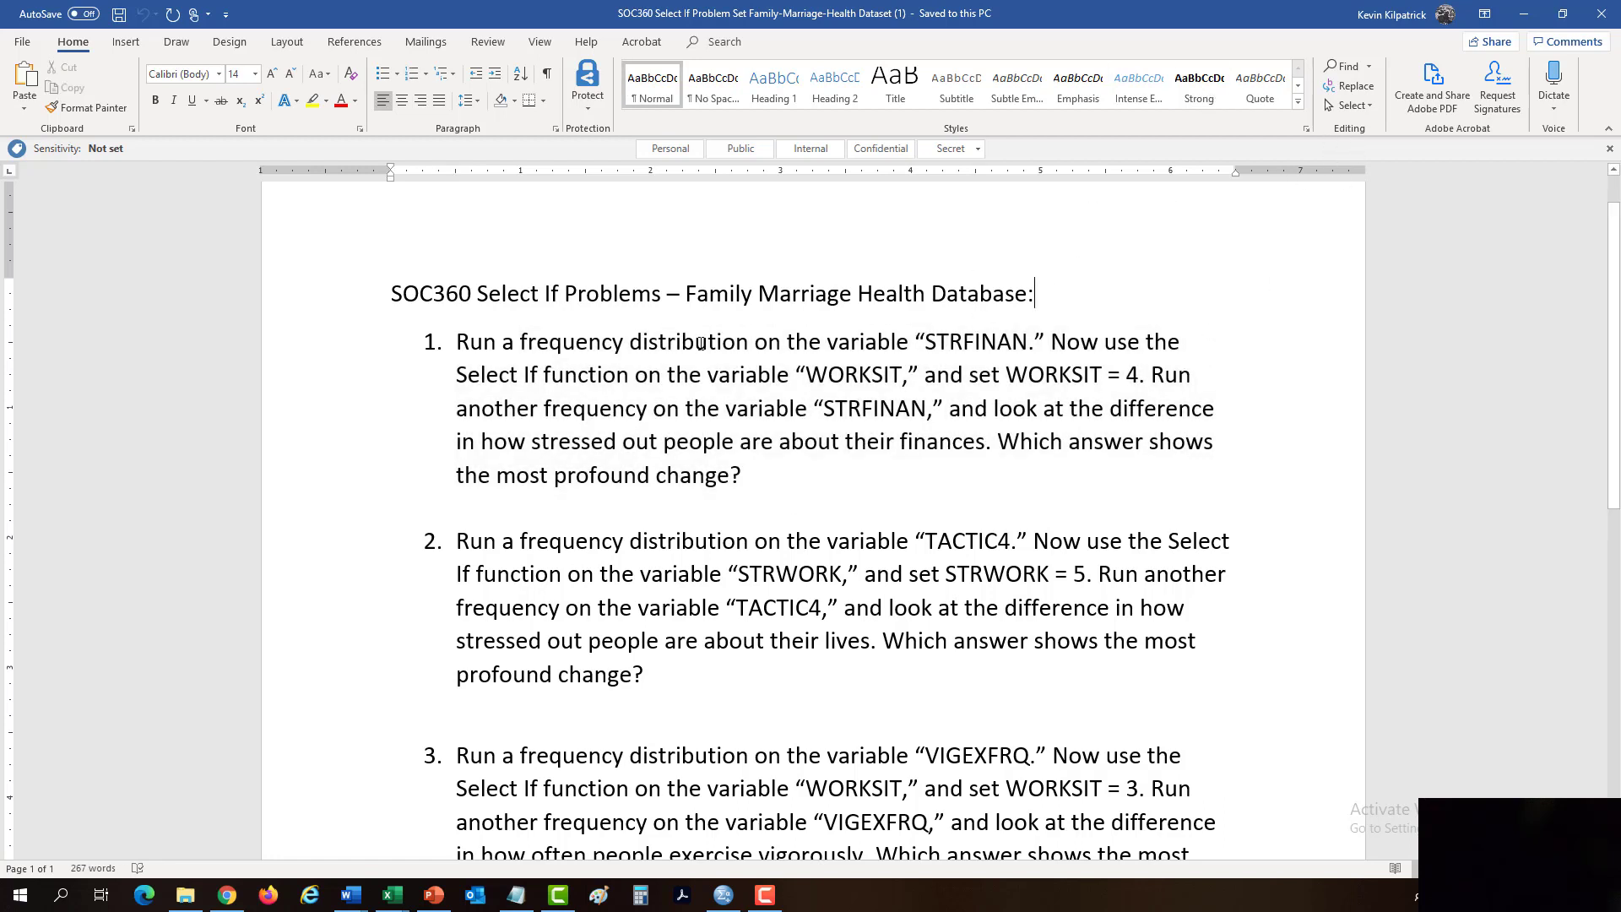
drag(457, 342, 1028, 343)
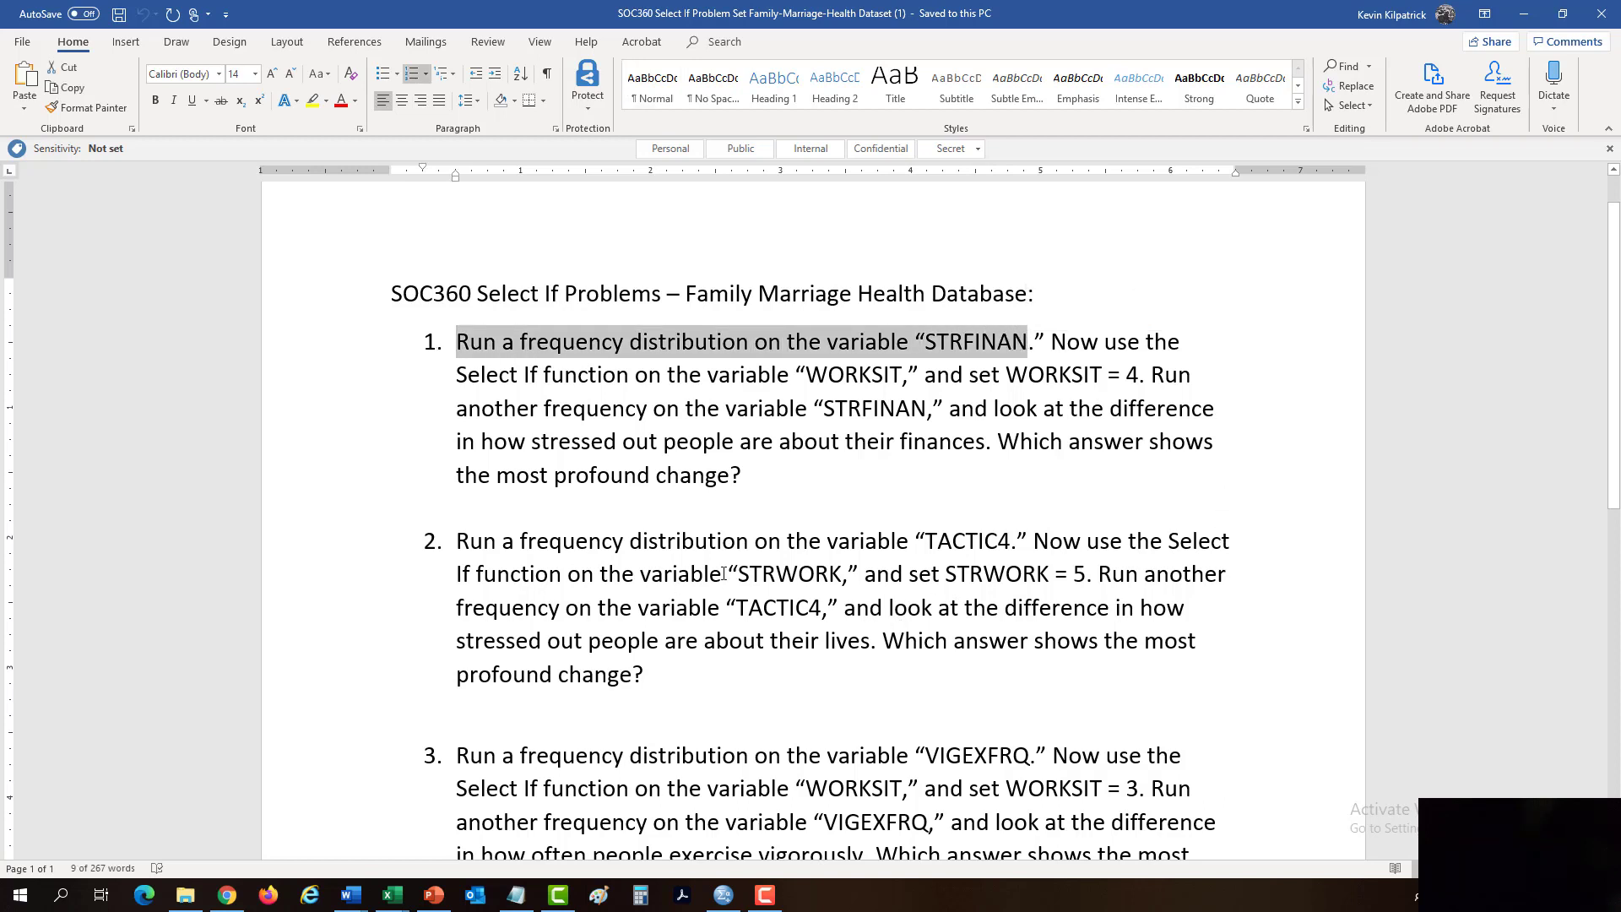
click(669, 395)
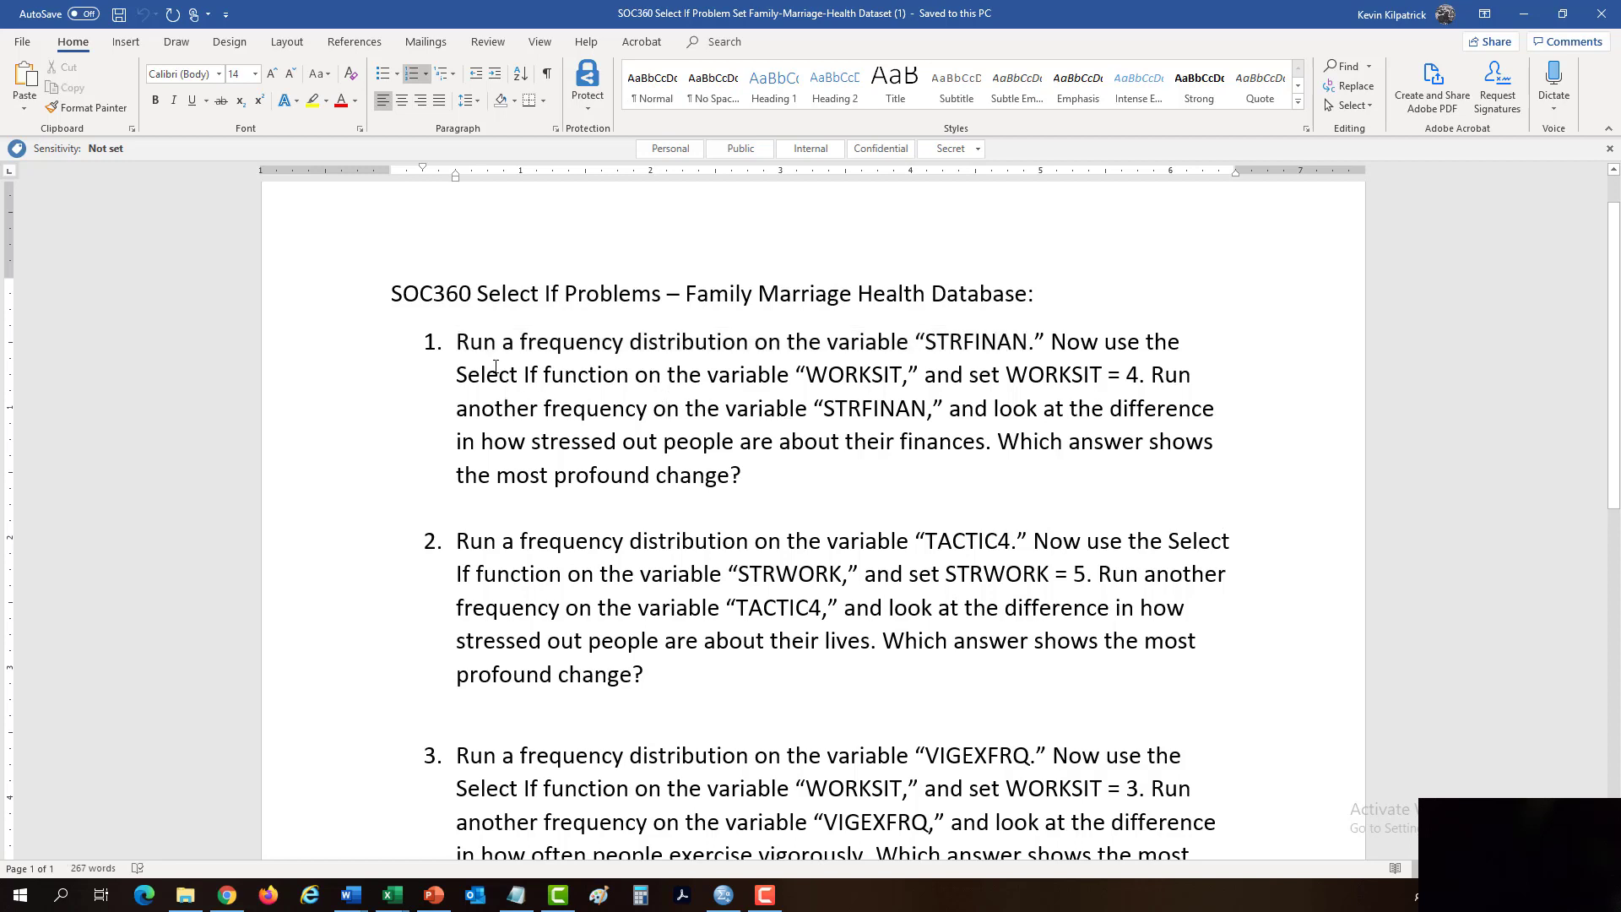
- Highlight problem 1's instructions to use Select If with WORKSIT = 4 and run another frequency on STRFINAN
drag(492, 374, 902, 376)
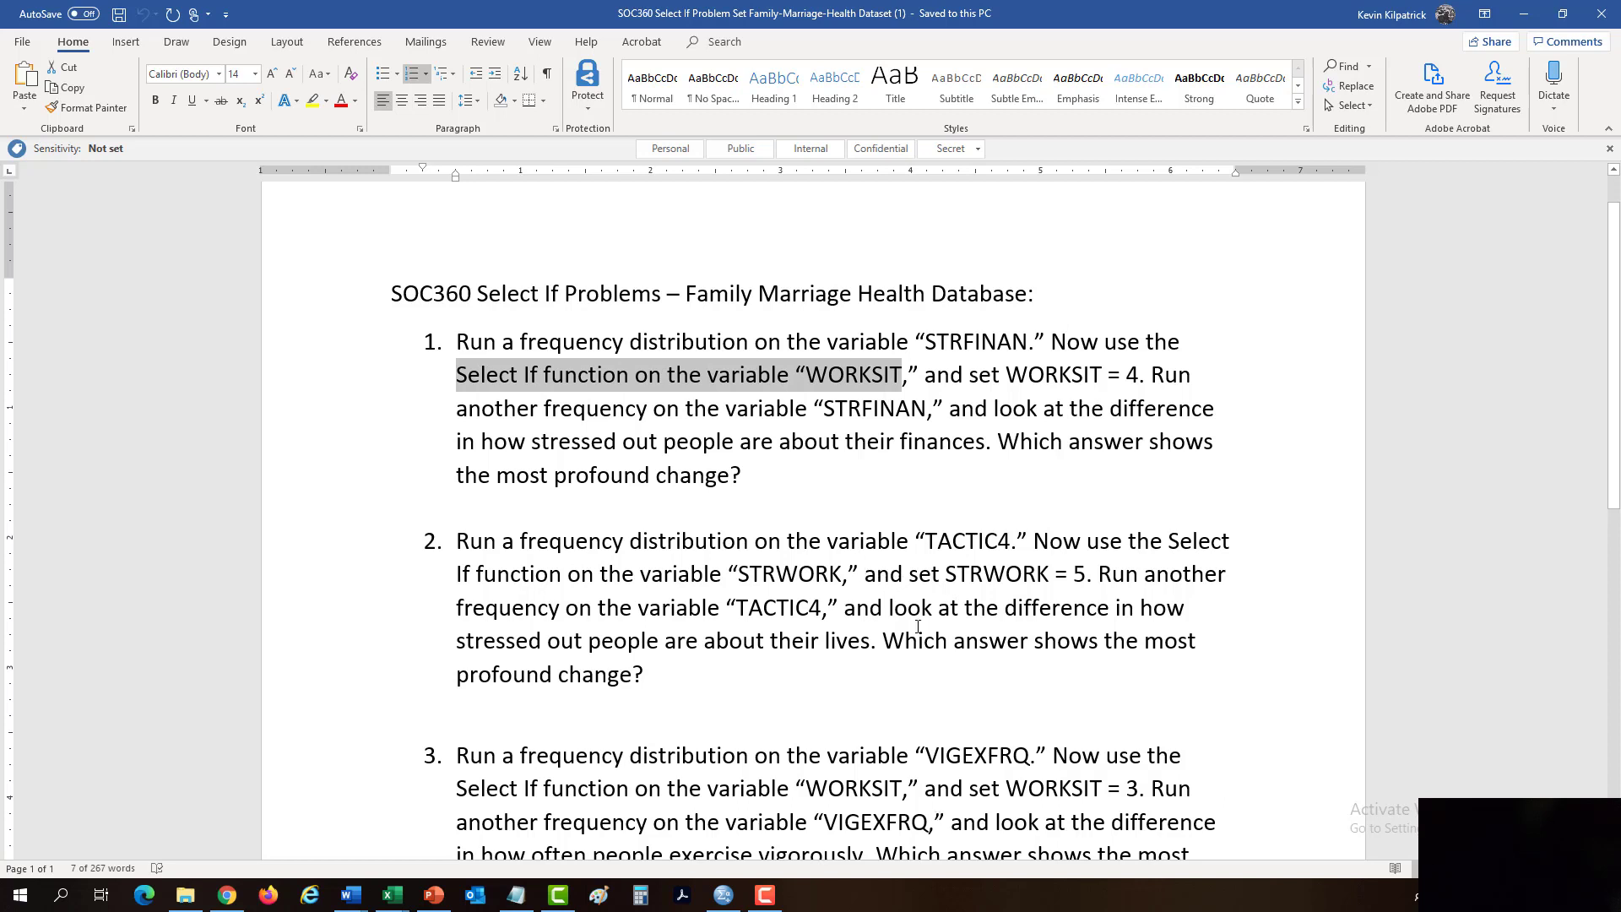
click(853, 381)
double_click(854, 377)
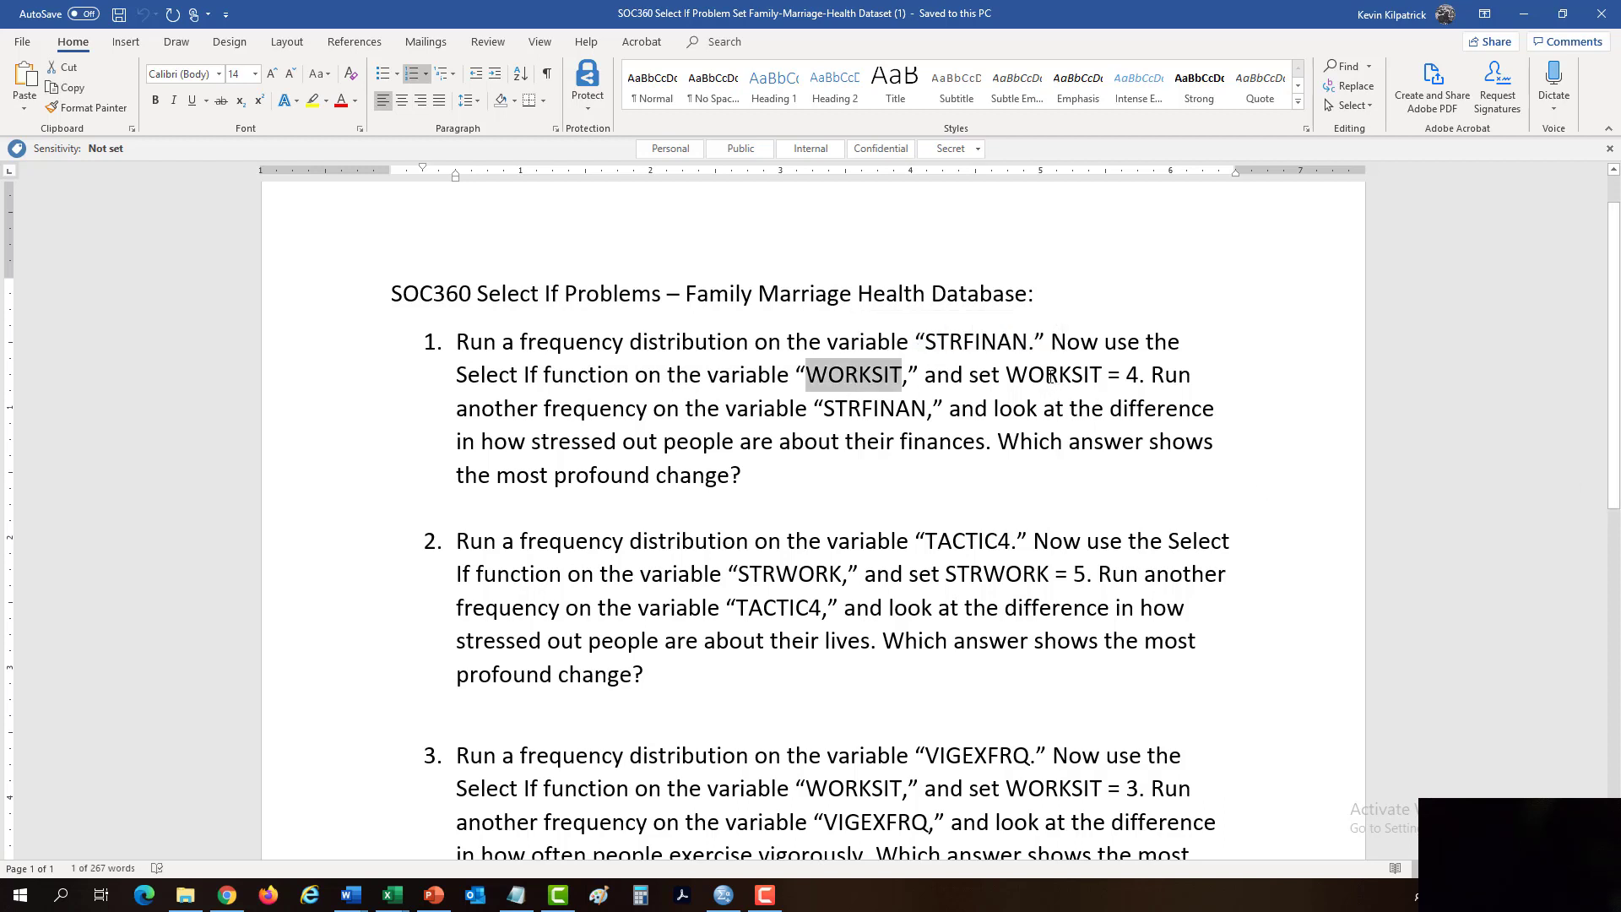
drag(1008, 378, 1139, 379)
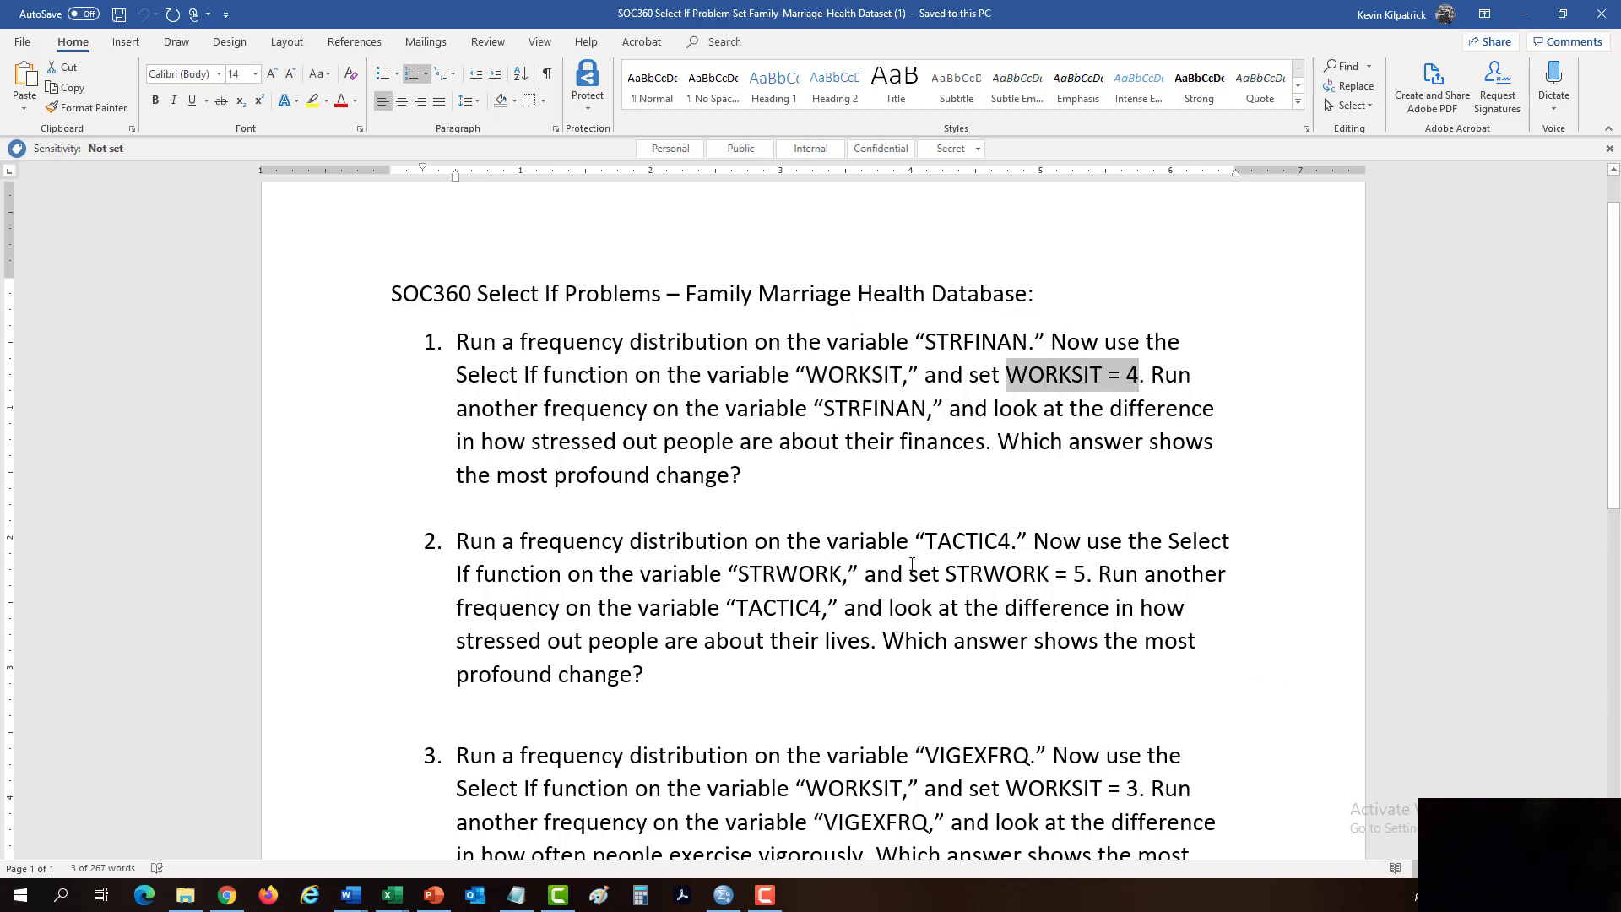
drag(505, 409, 920, 418)
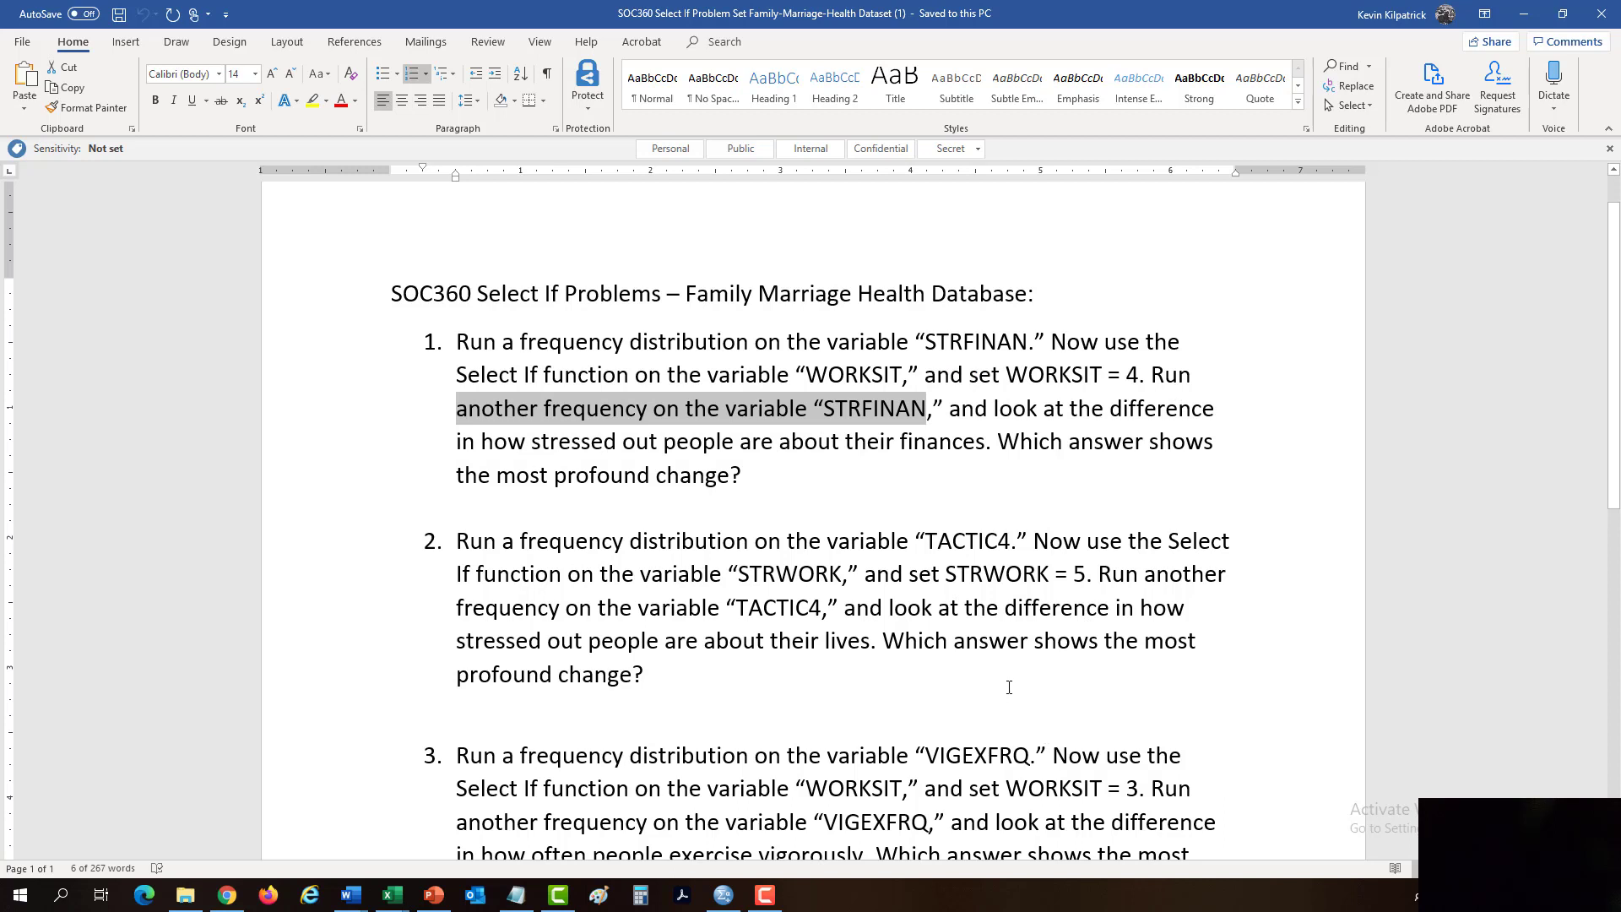
click(976, 614)
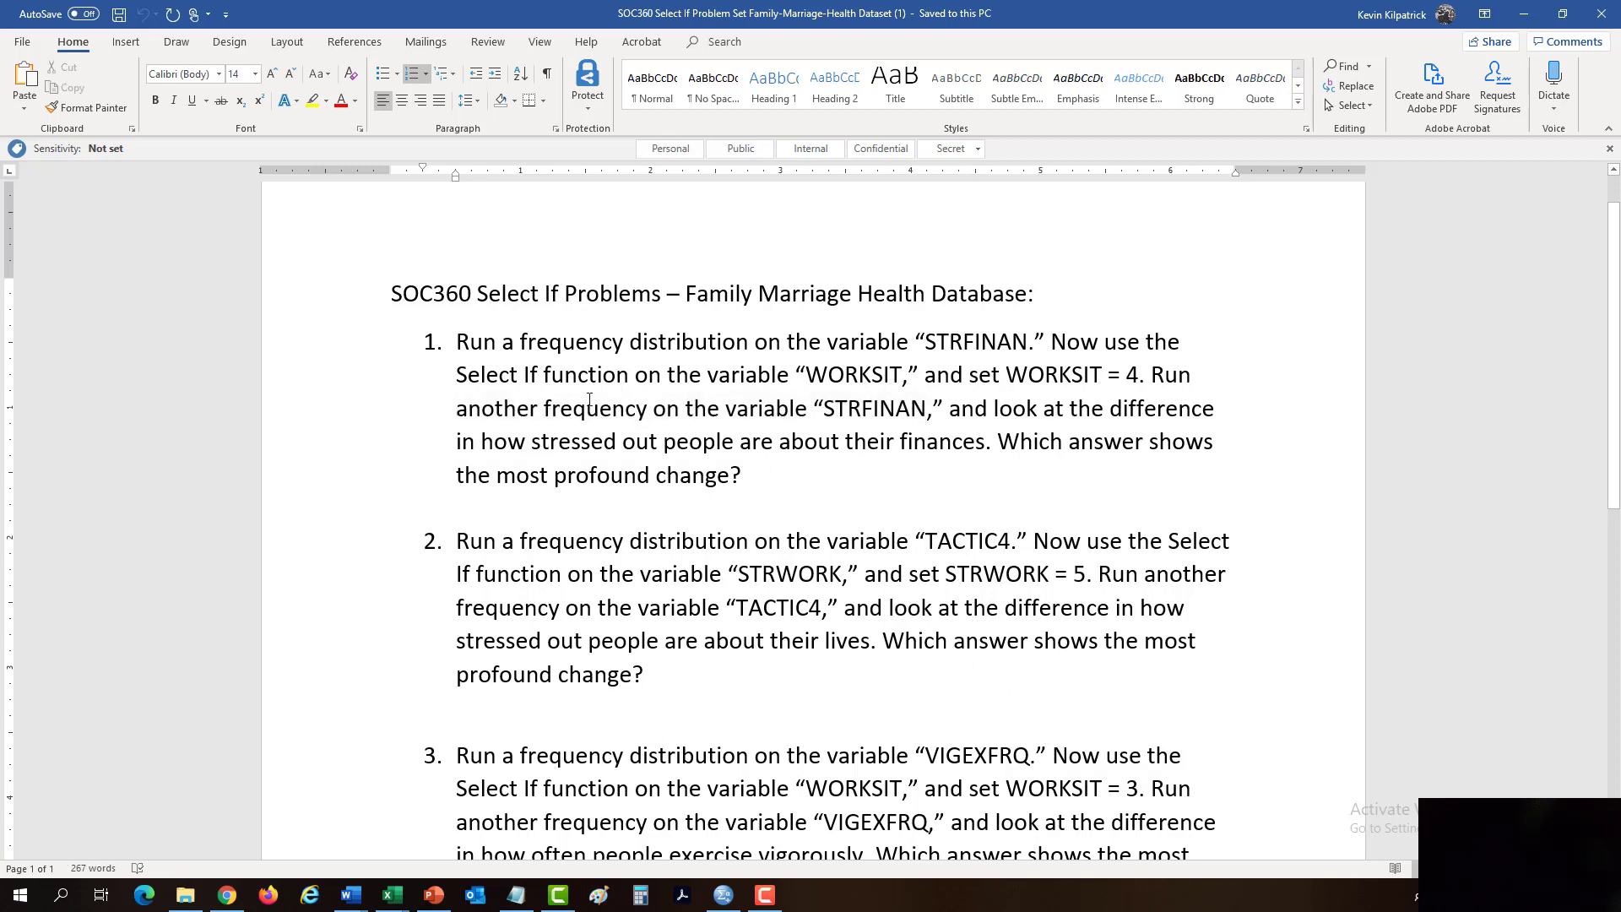
- Review problem 1's sequence again by highlighting the first STRFINAN frequency, the WORKSIT Select If and the repeated STRFINAN frequency
drag(510, 382, 902, 375)
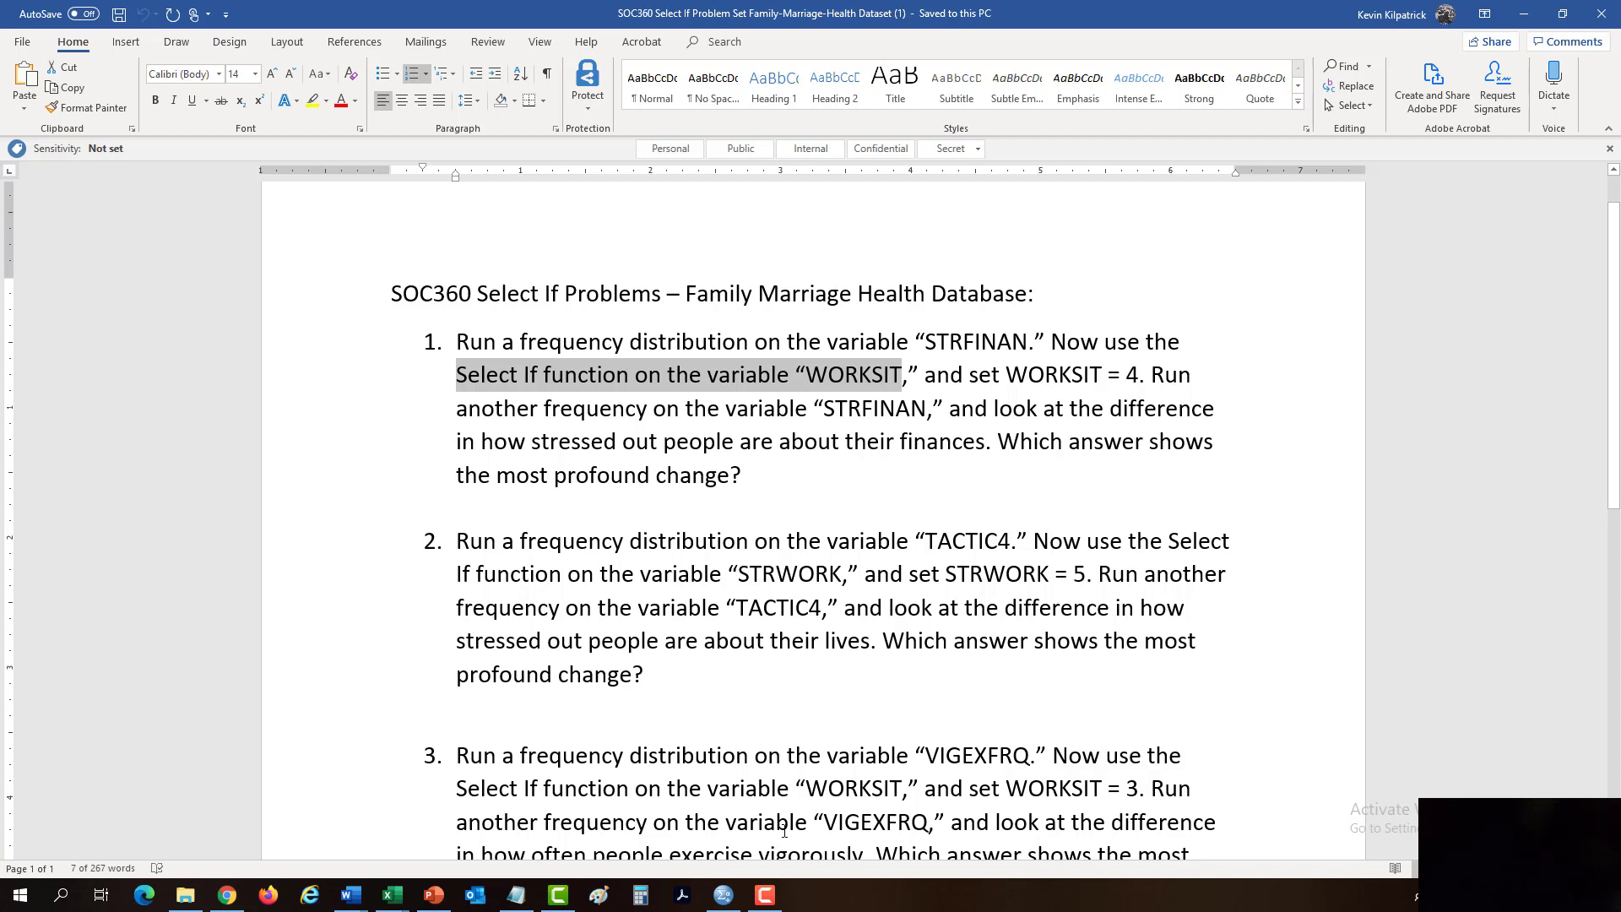
click(538, 376)
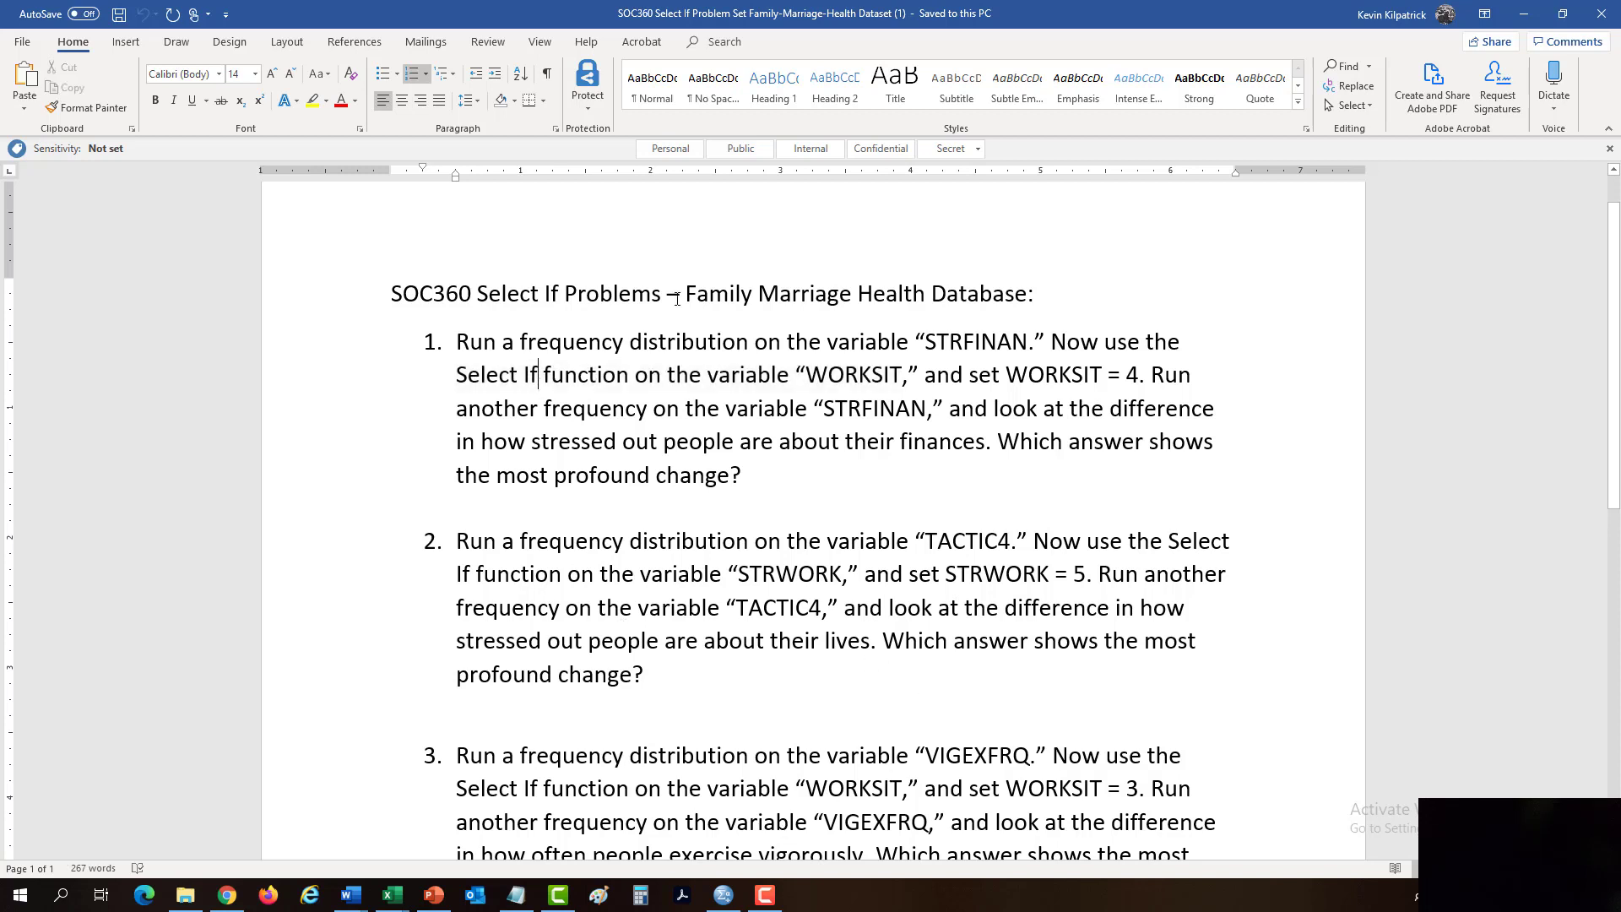
drag(541, 340, 1029, 342)
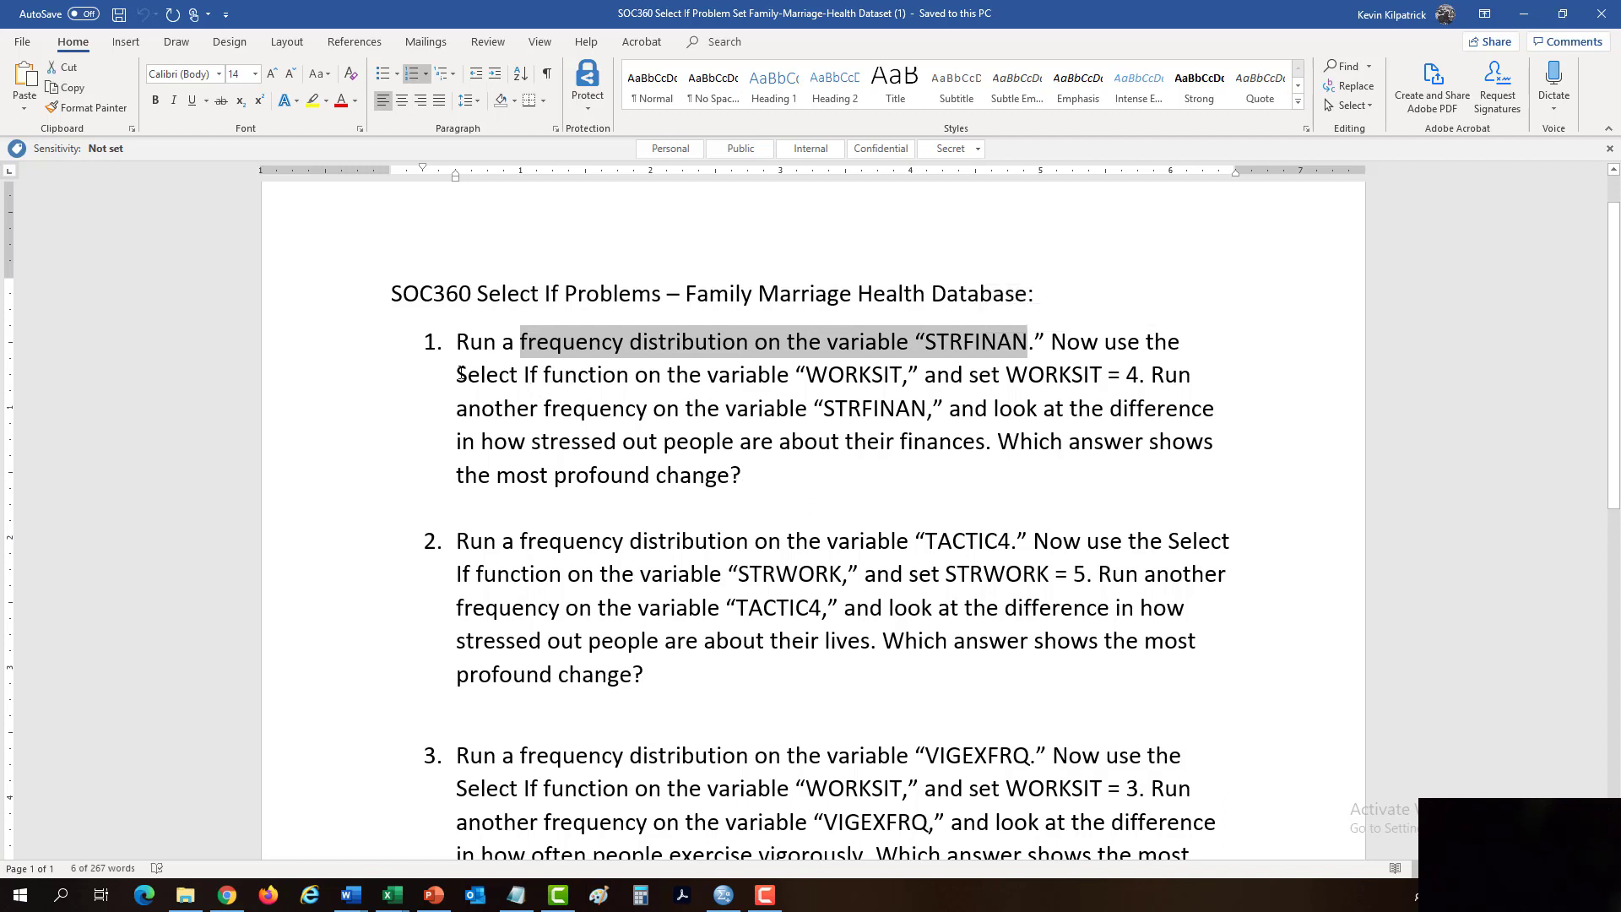
drag(461, 375, 902, 375)
drag(542, 417, 886, 420)
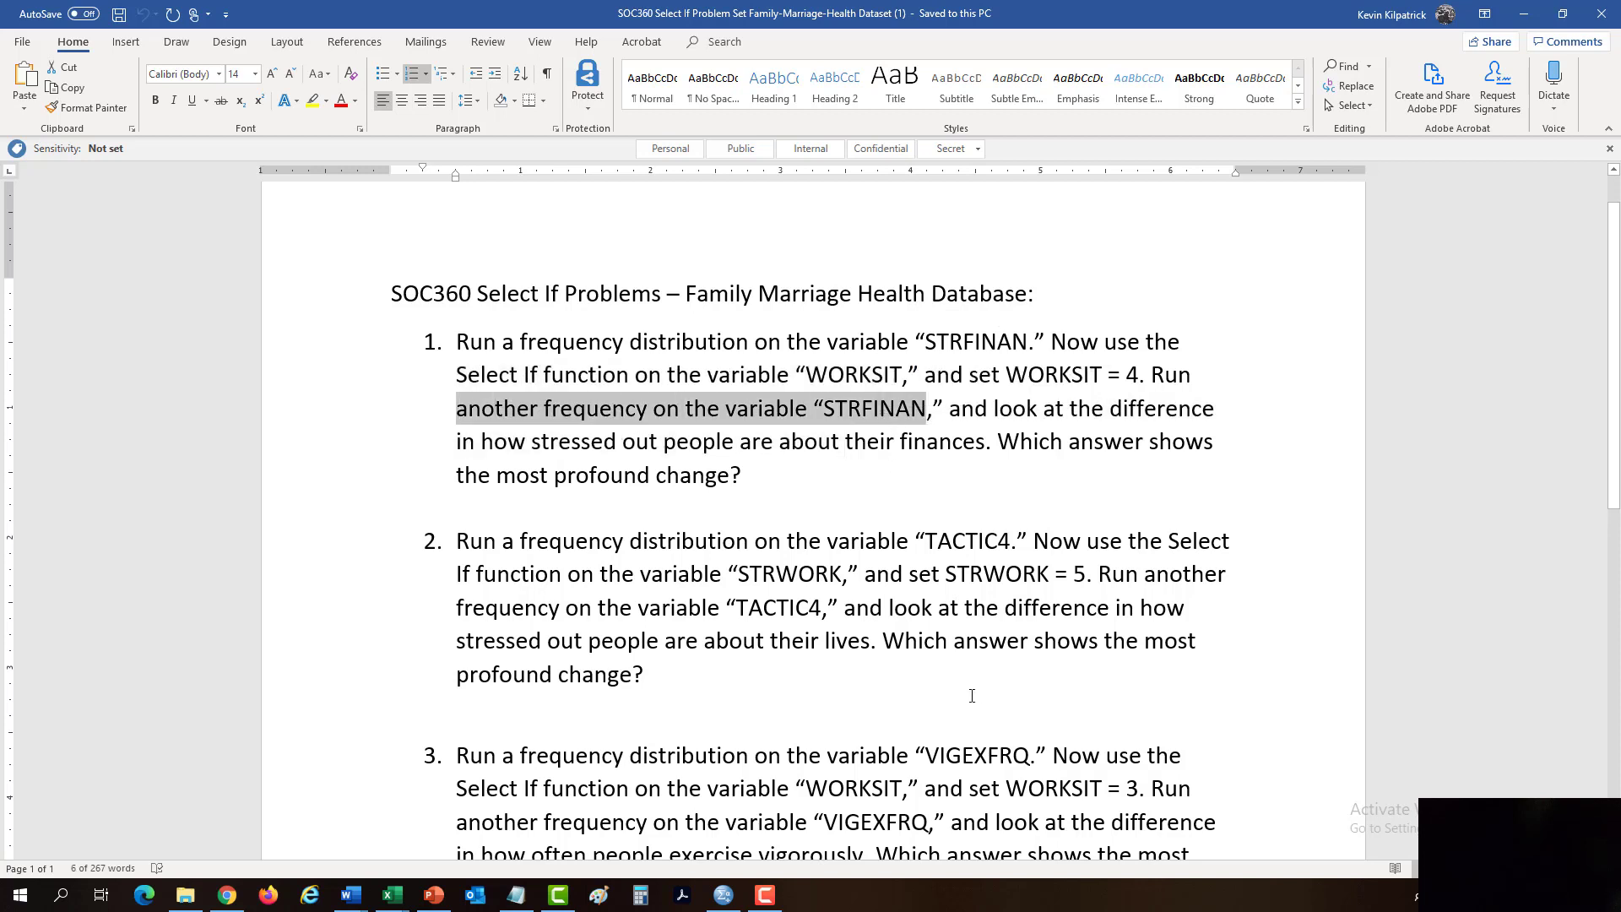
click(983, 676)
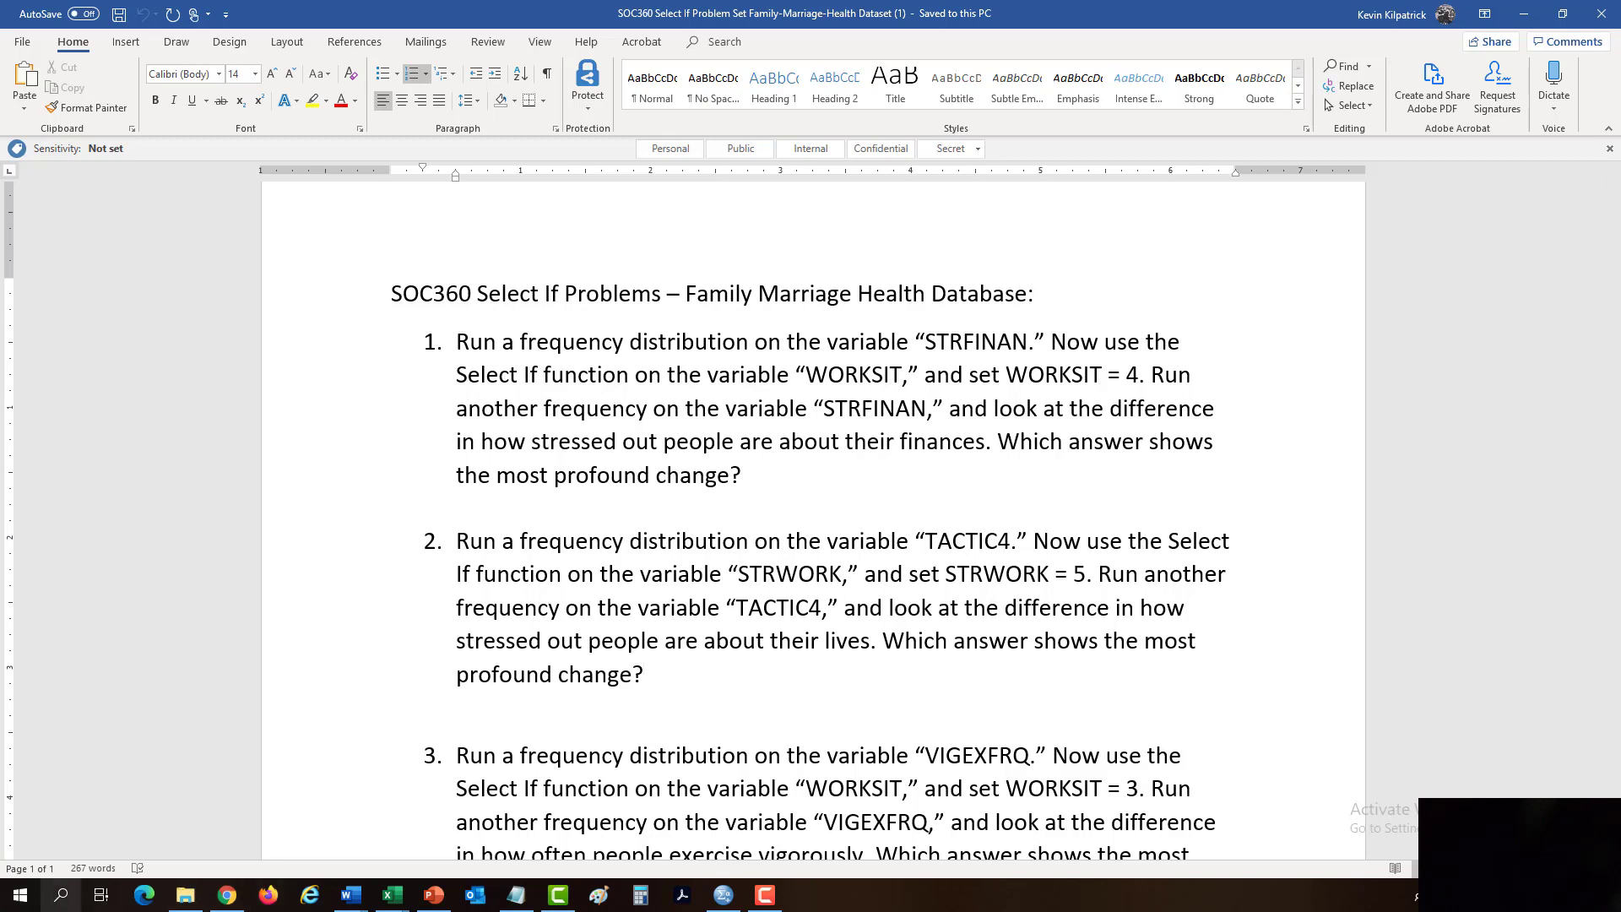
- Return to the course page in Chrome and look over the Family-Marriage-Health Database and Select If Assignment Folder entries
click(226, 895)
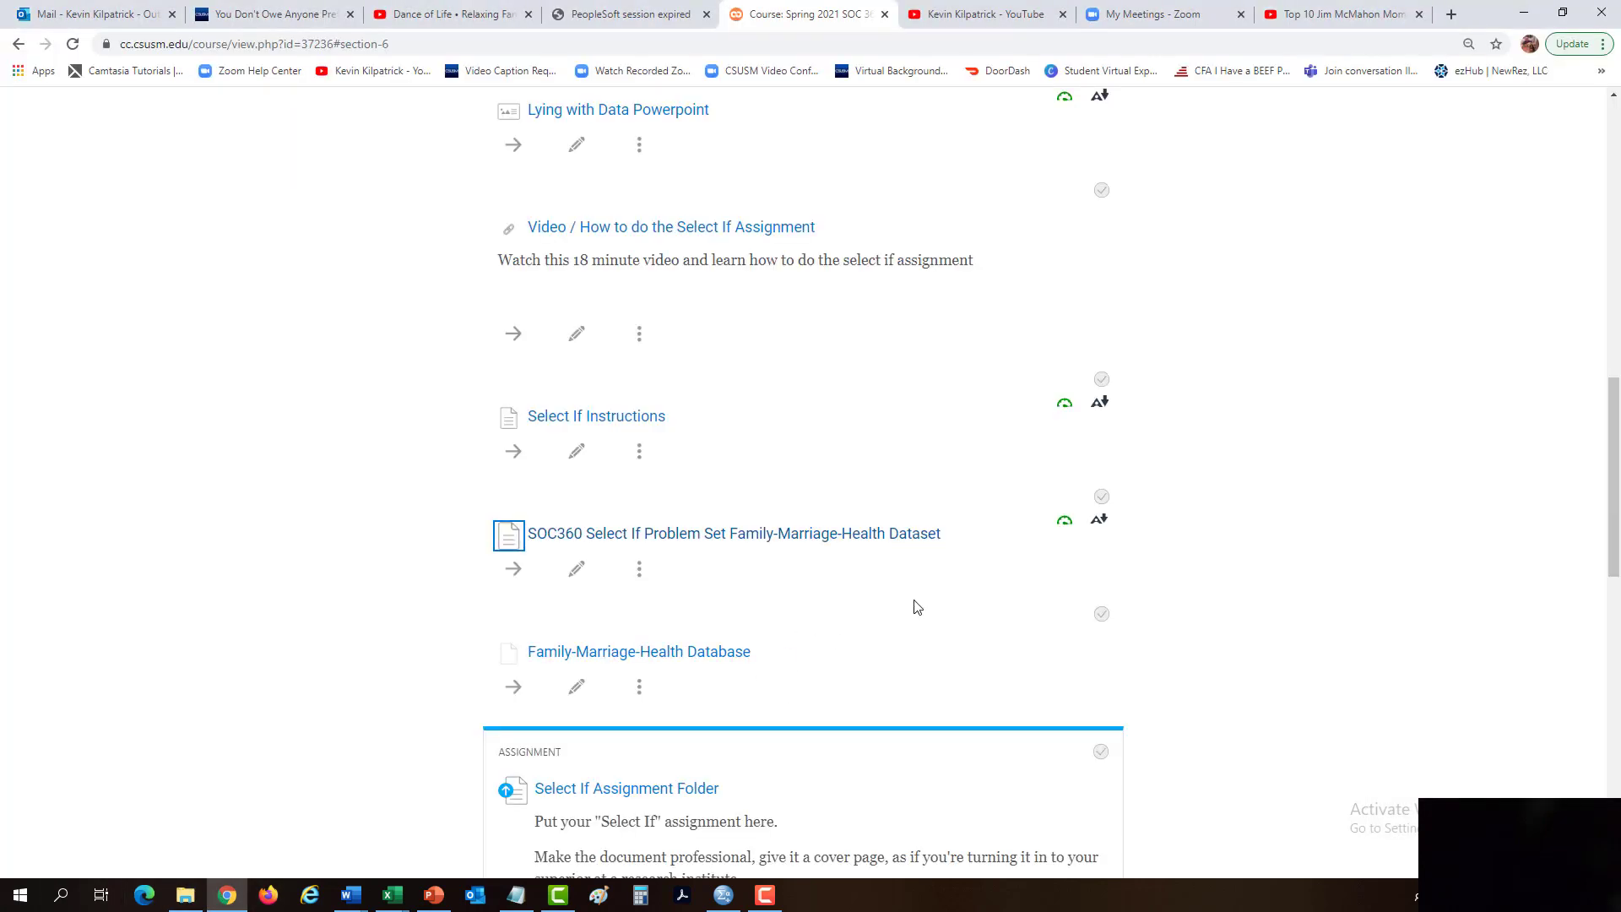
scroll(908, 629, down, 1)
scroll(908, 629, down, 4)
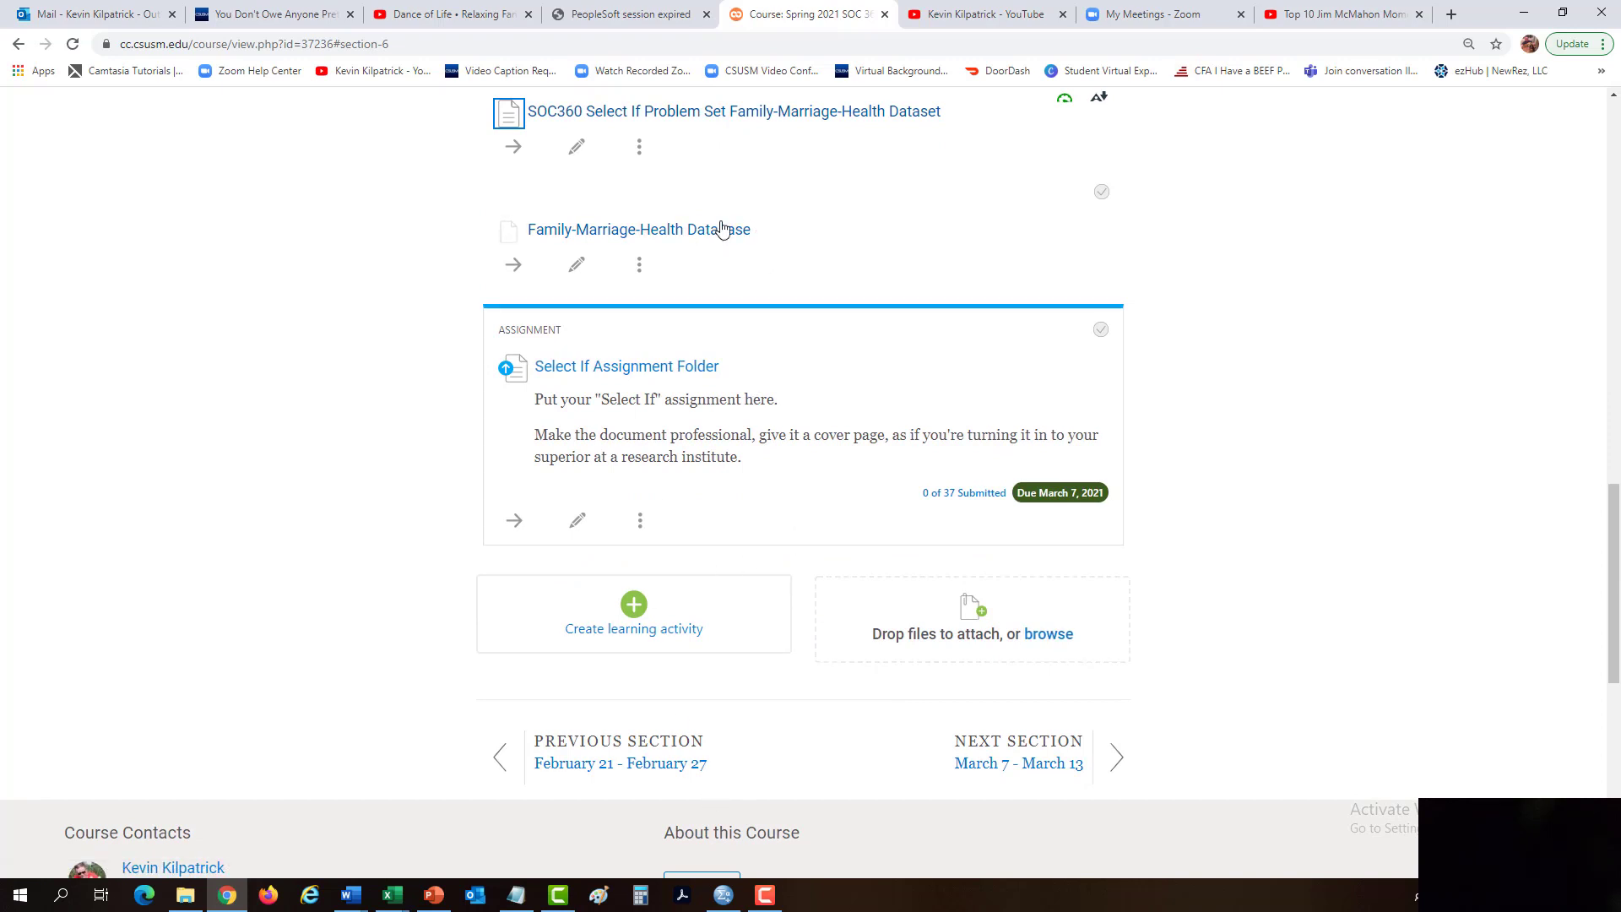
- Switch to SPSS and highlight the whole column of variable names in the Family-Marriage-Health database's Variable View
click(723, 894)
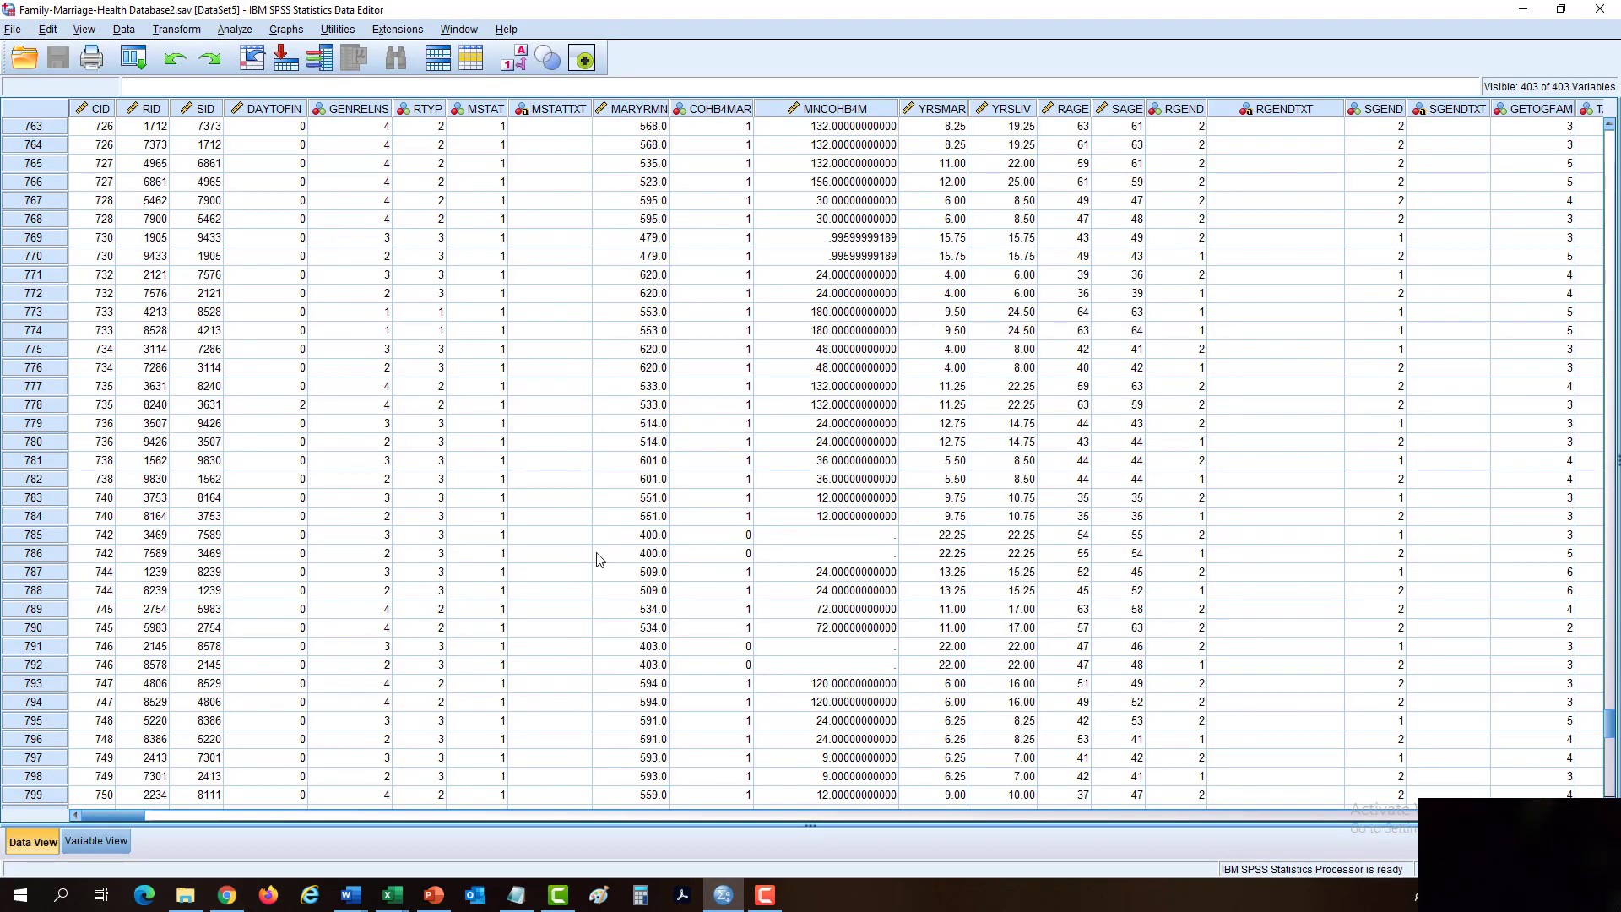
click(102, 839)
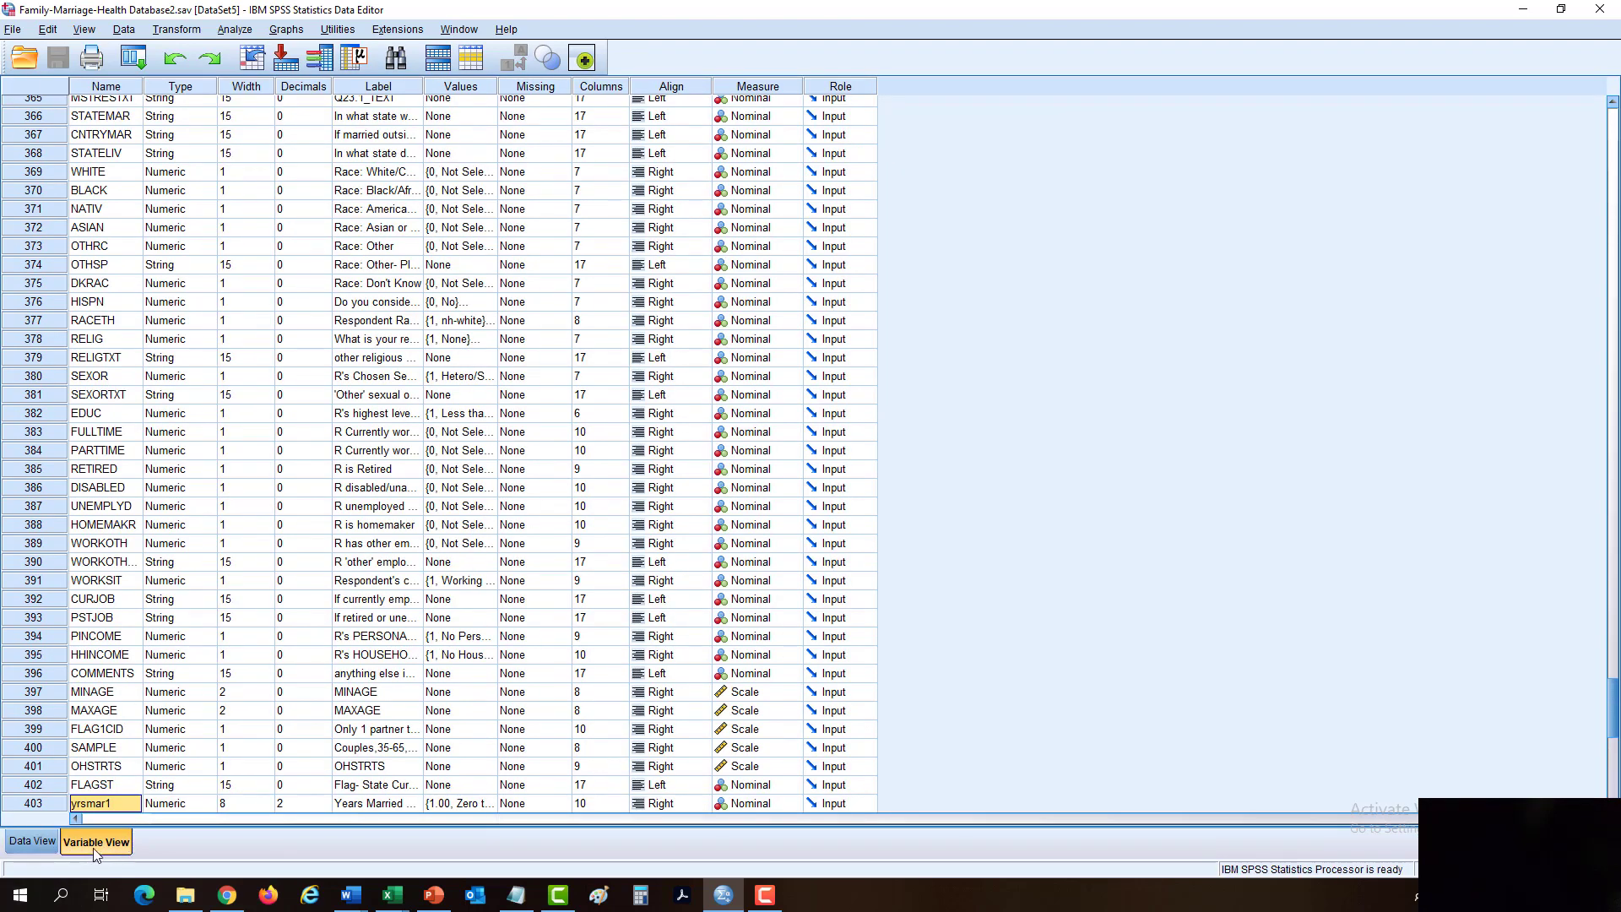
click(104, 87)
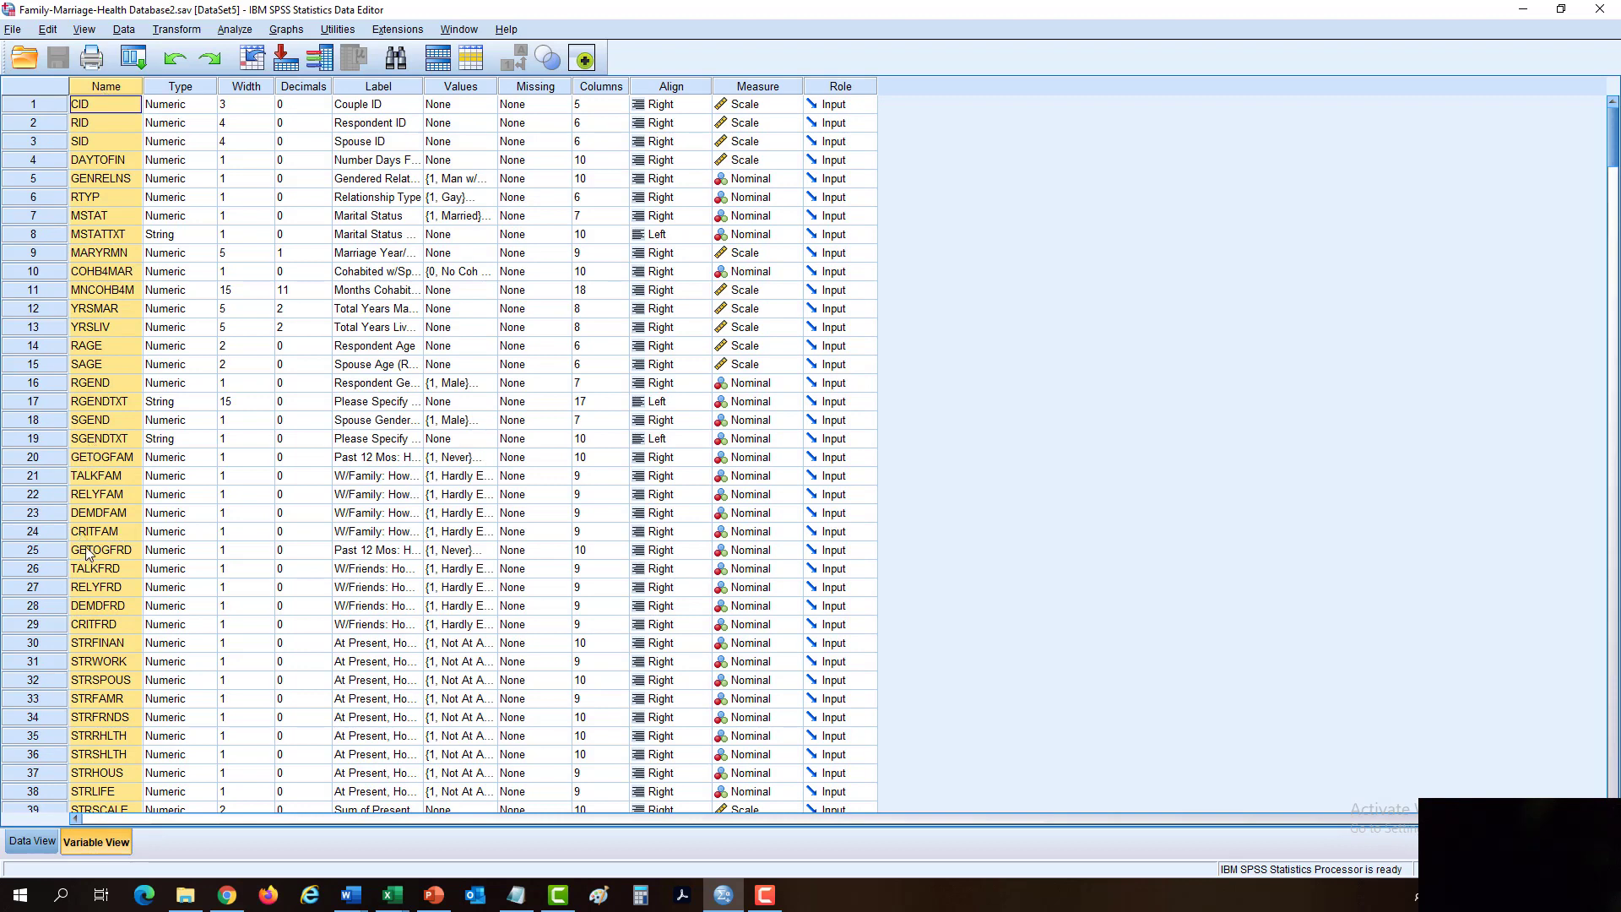
- In Data View, highlight the variable columns from CID to MSTATTXT, then case rows 1 to 13, and clear the selection
click(32, 841)
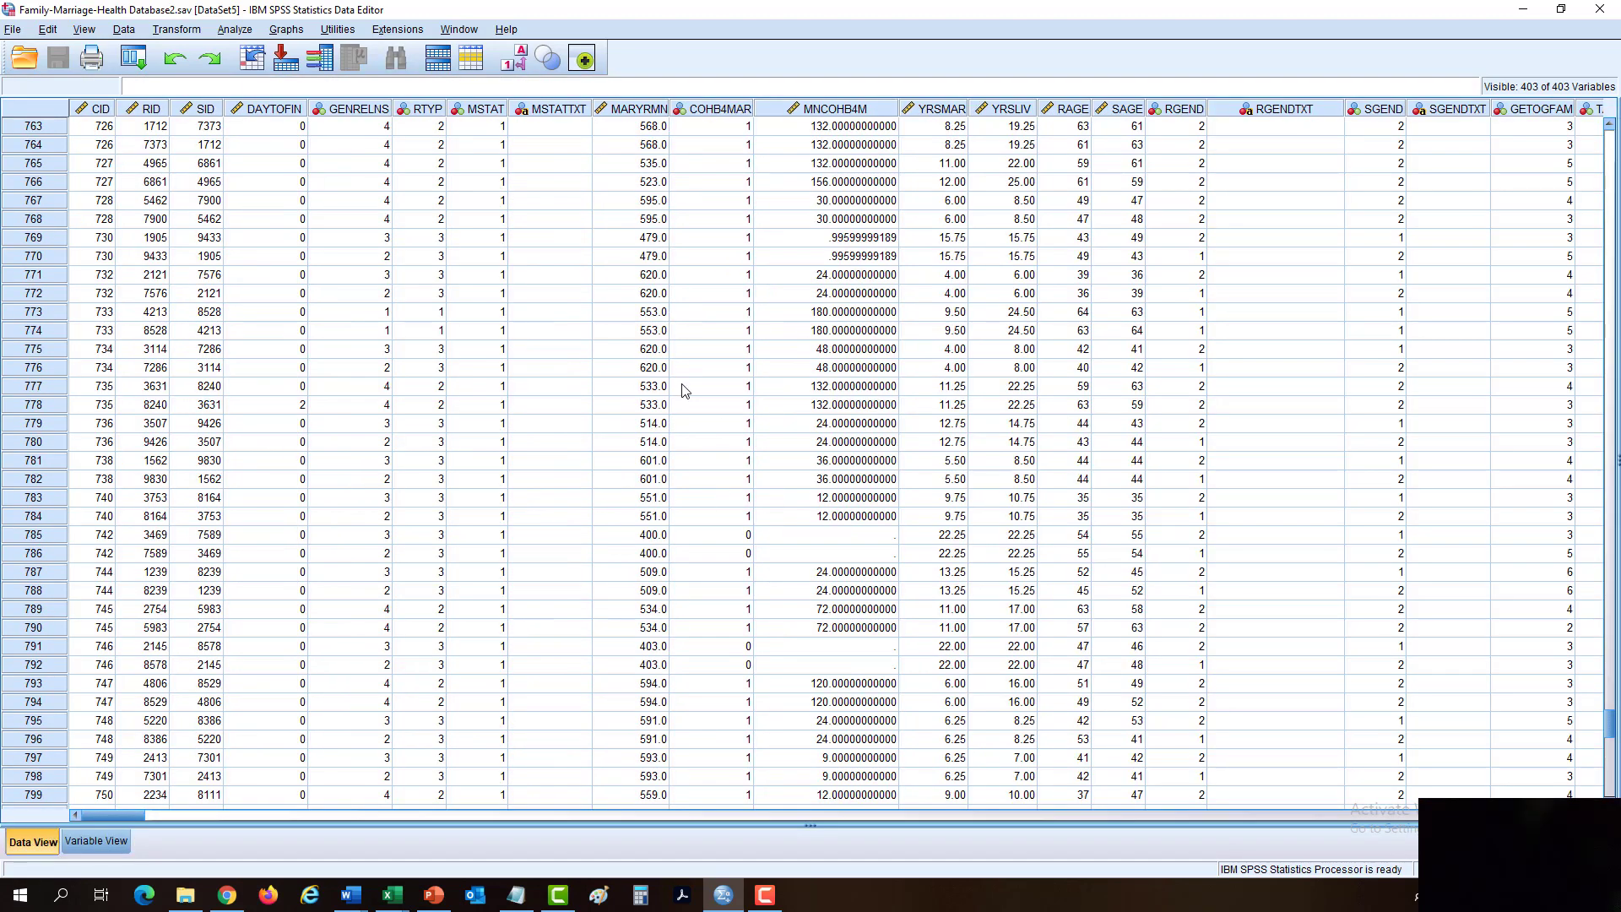
drag(97, 109, 574, 106)
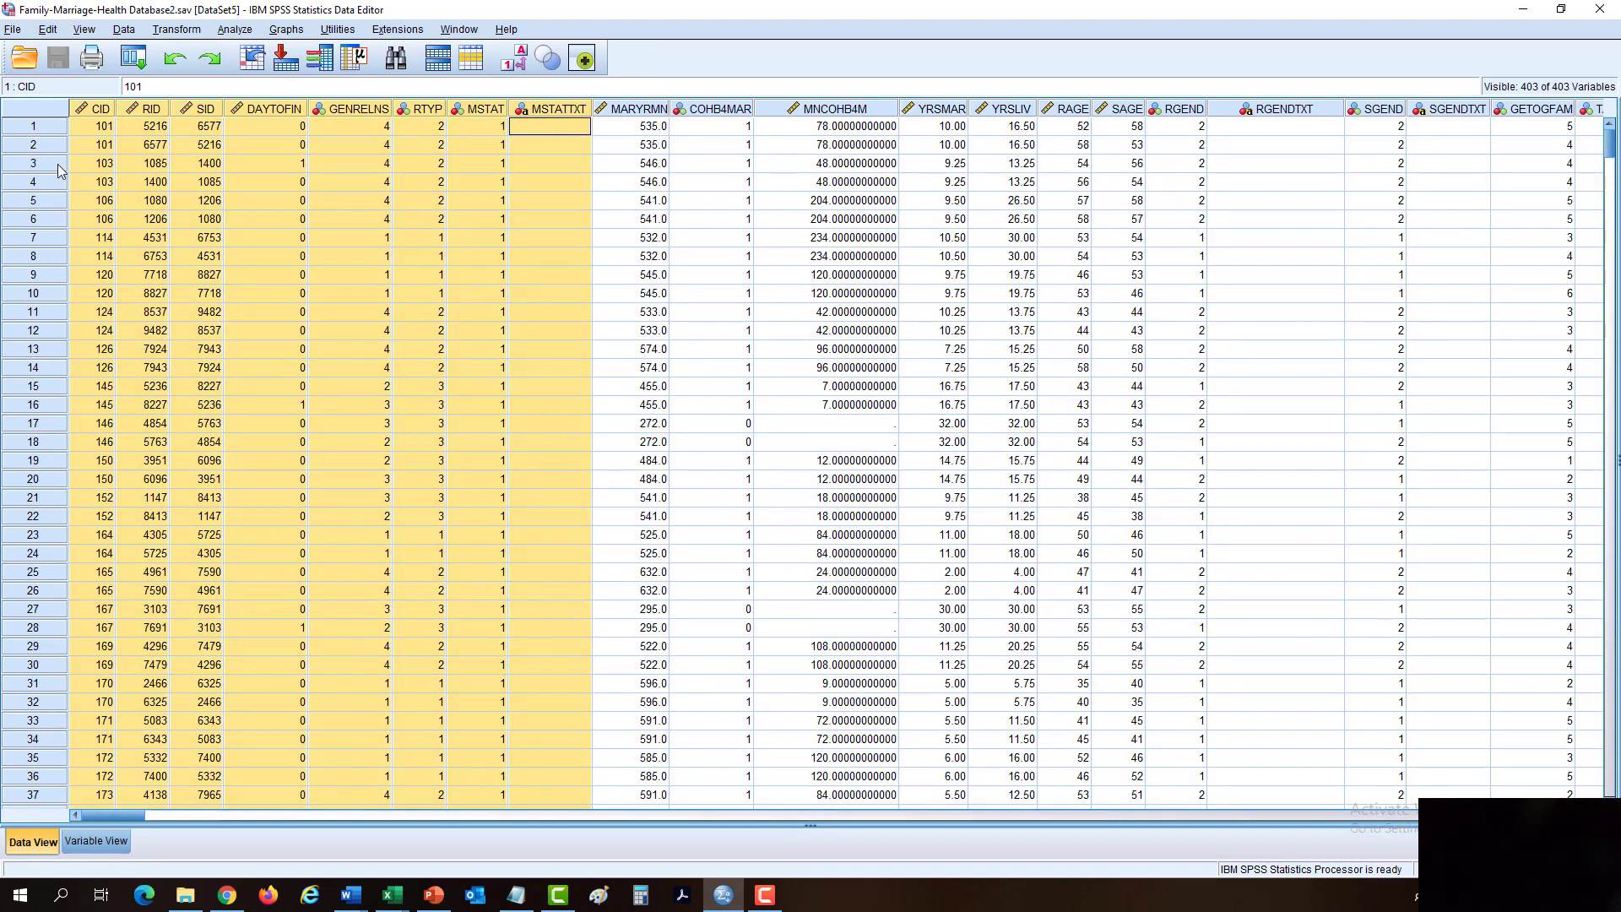
click(29, 155)
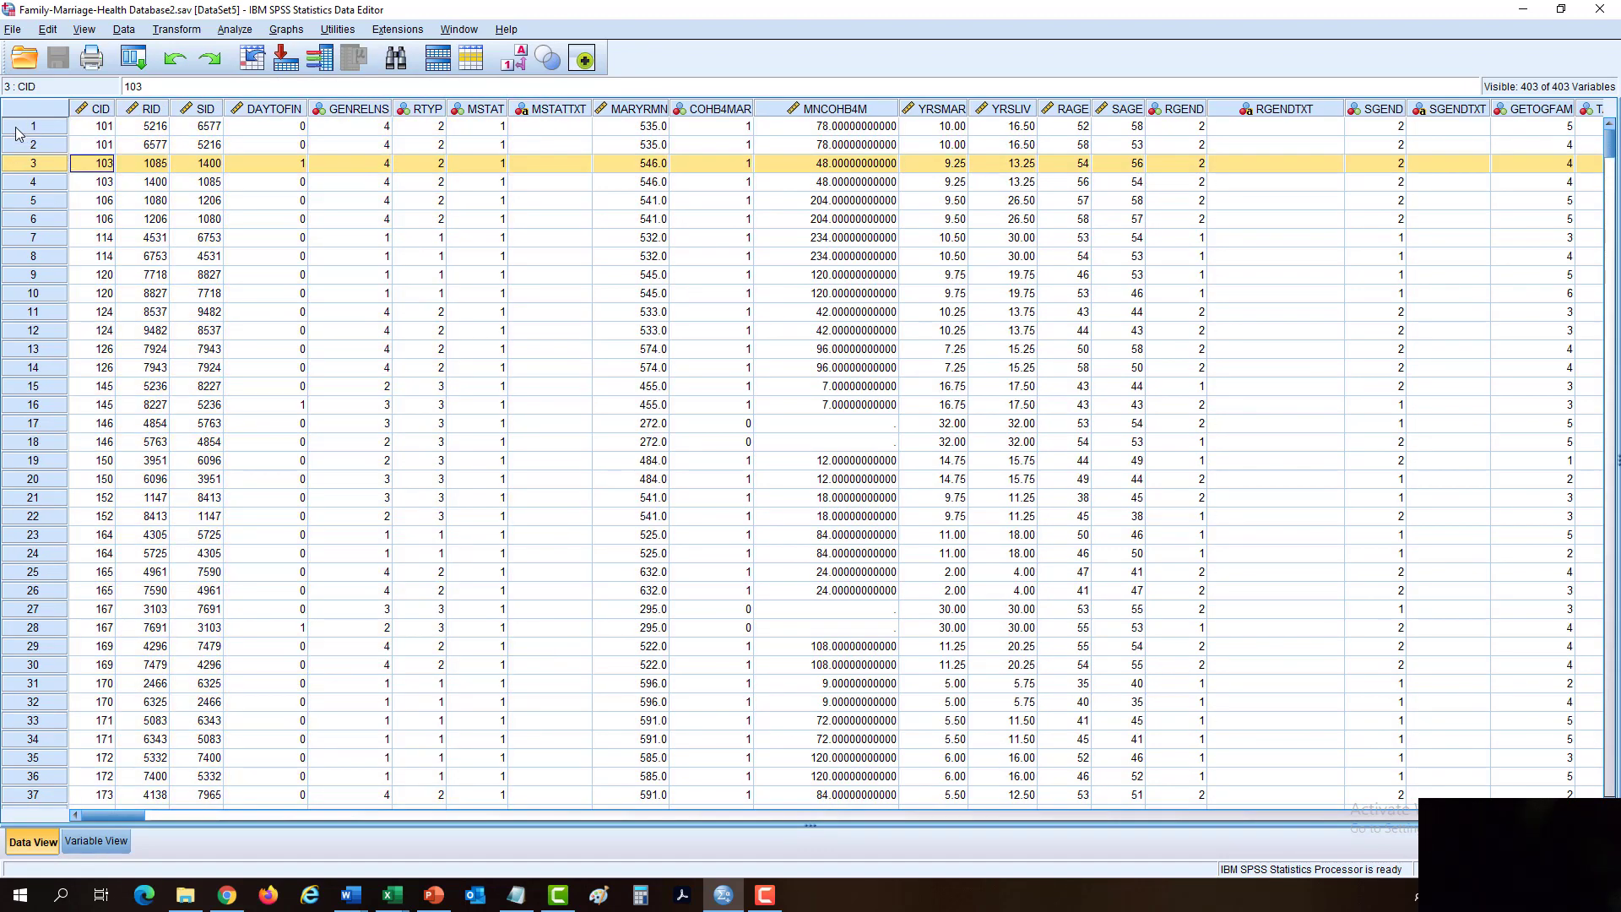
drag(19, 131, 17, 349)
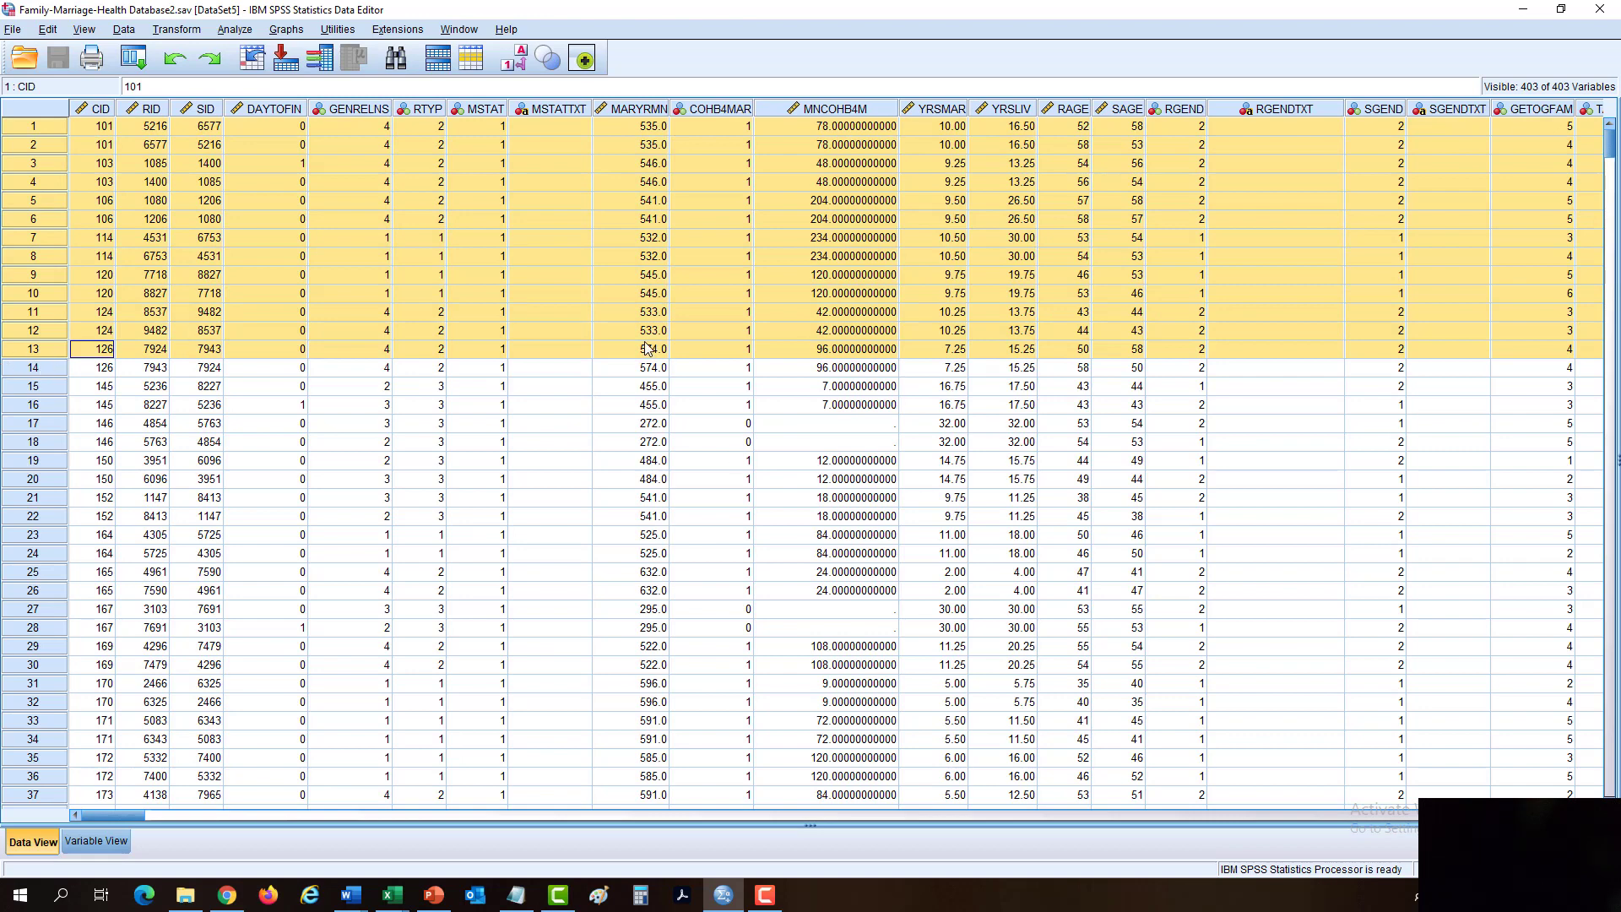
click(84, 348)
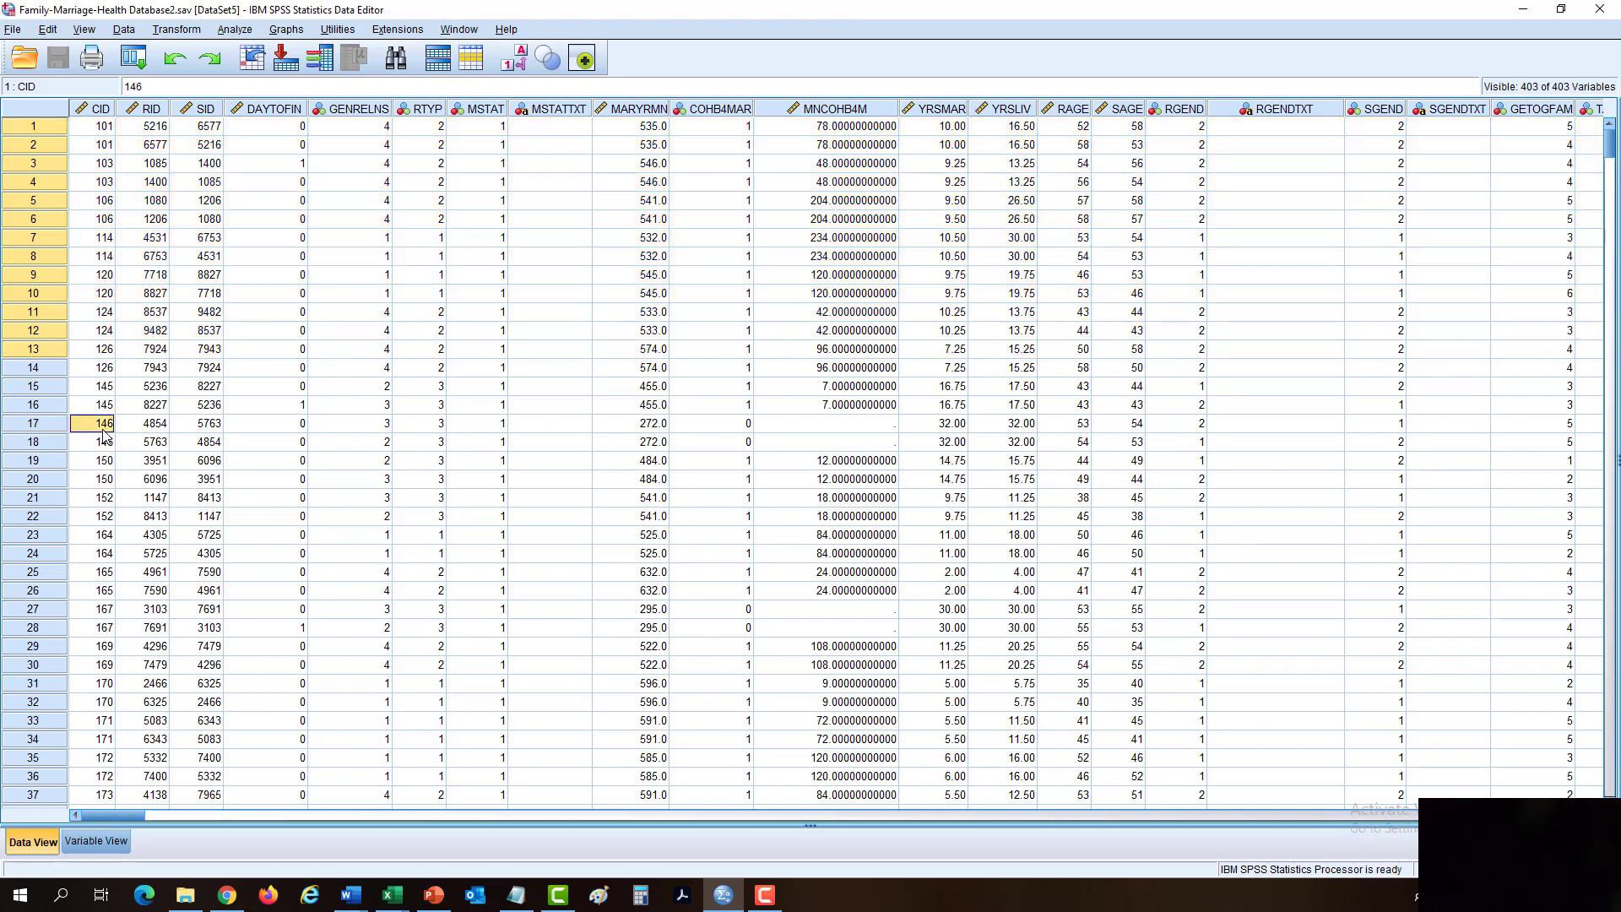
- Highlight case row 13 in Data View, then switch to the course page in Chrome and look over the Select If entries
click(18, 350)
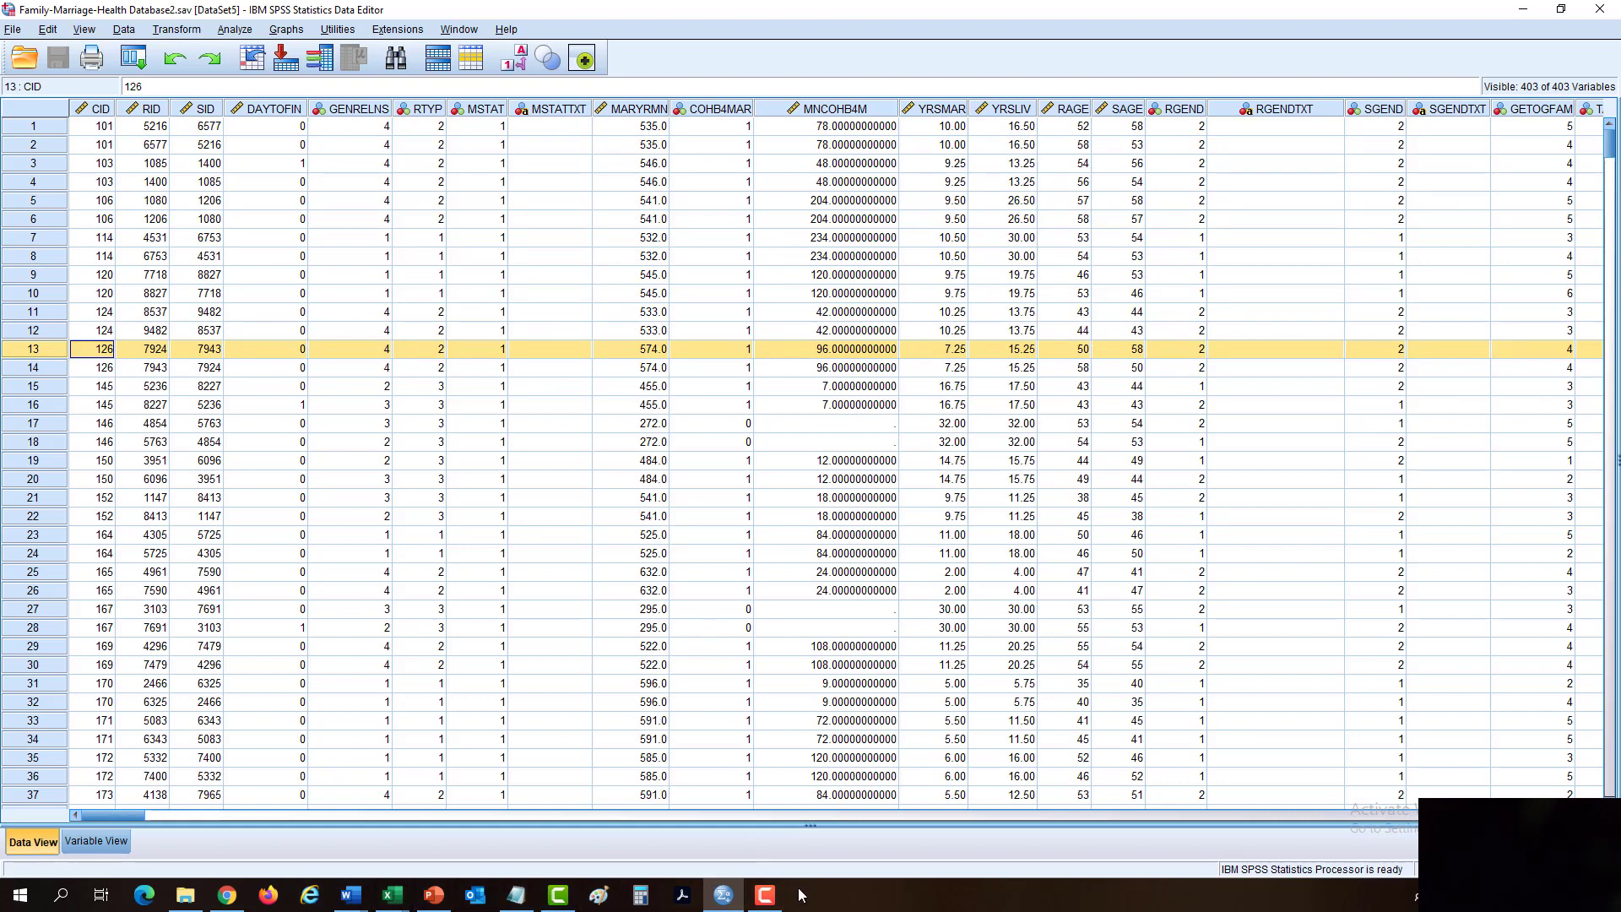
click(559, 897)
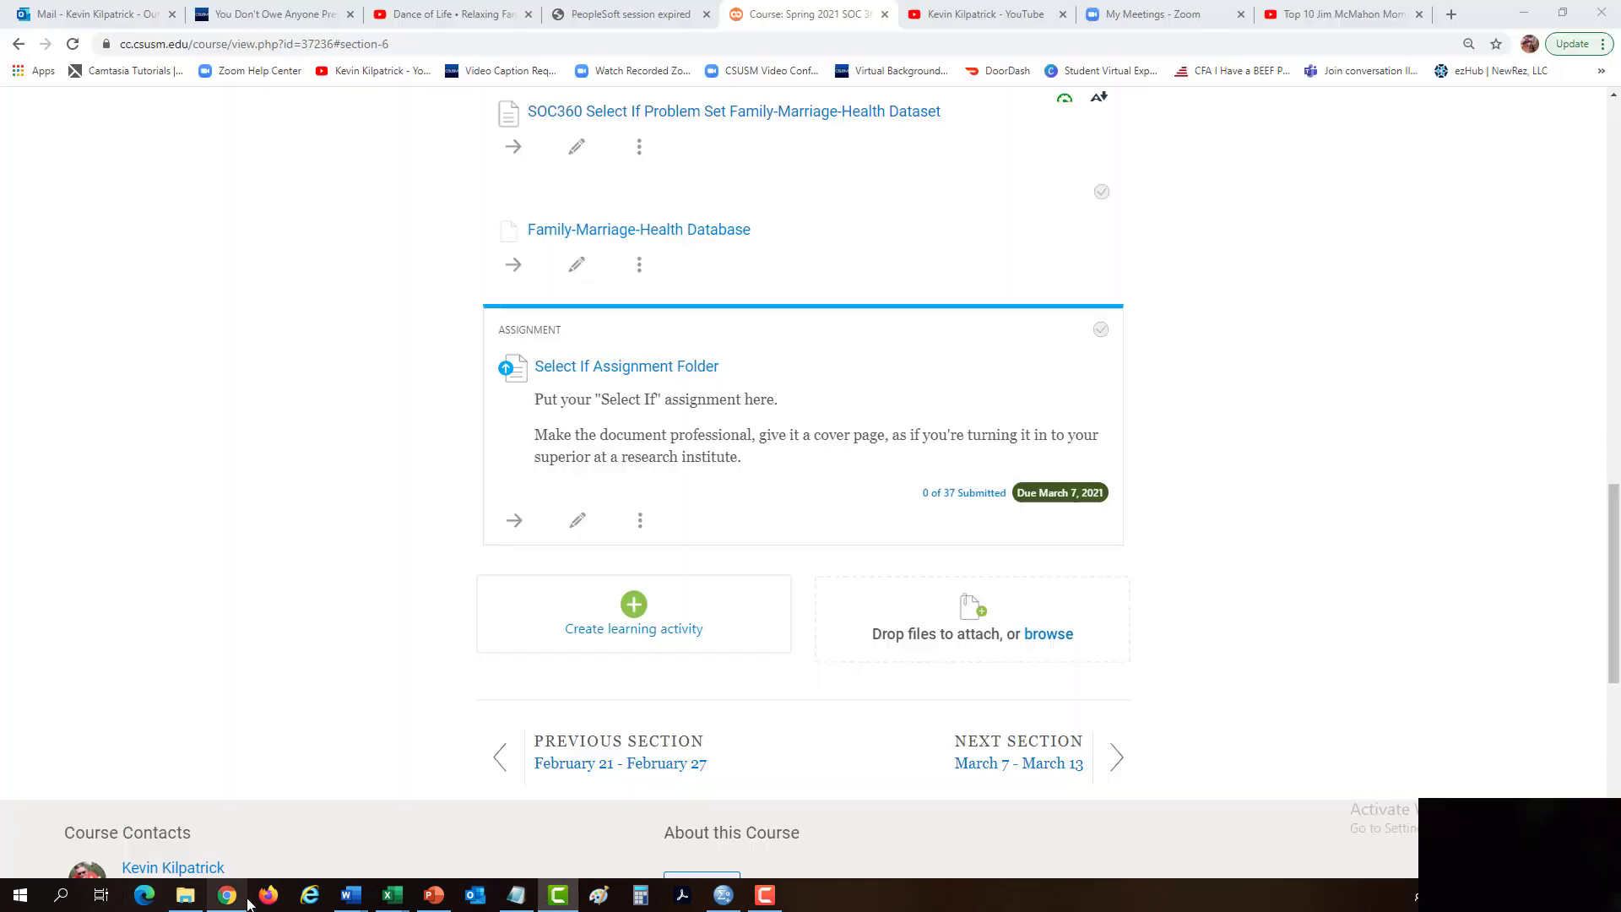
click(227, 895)
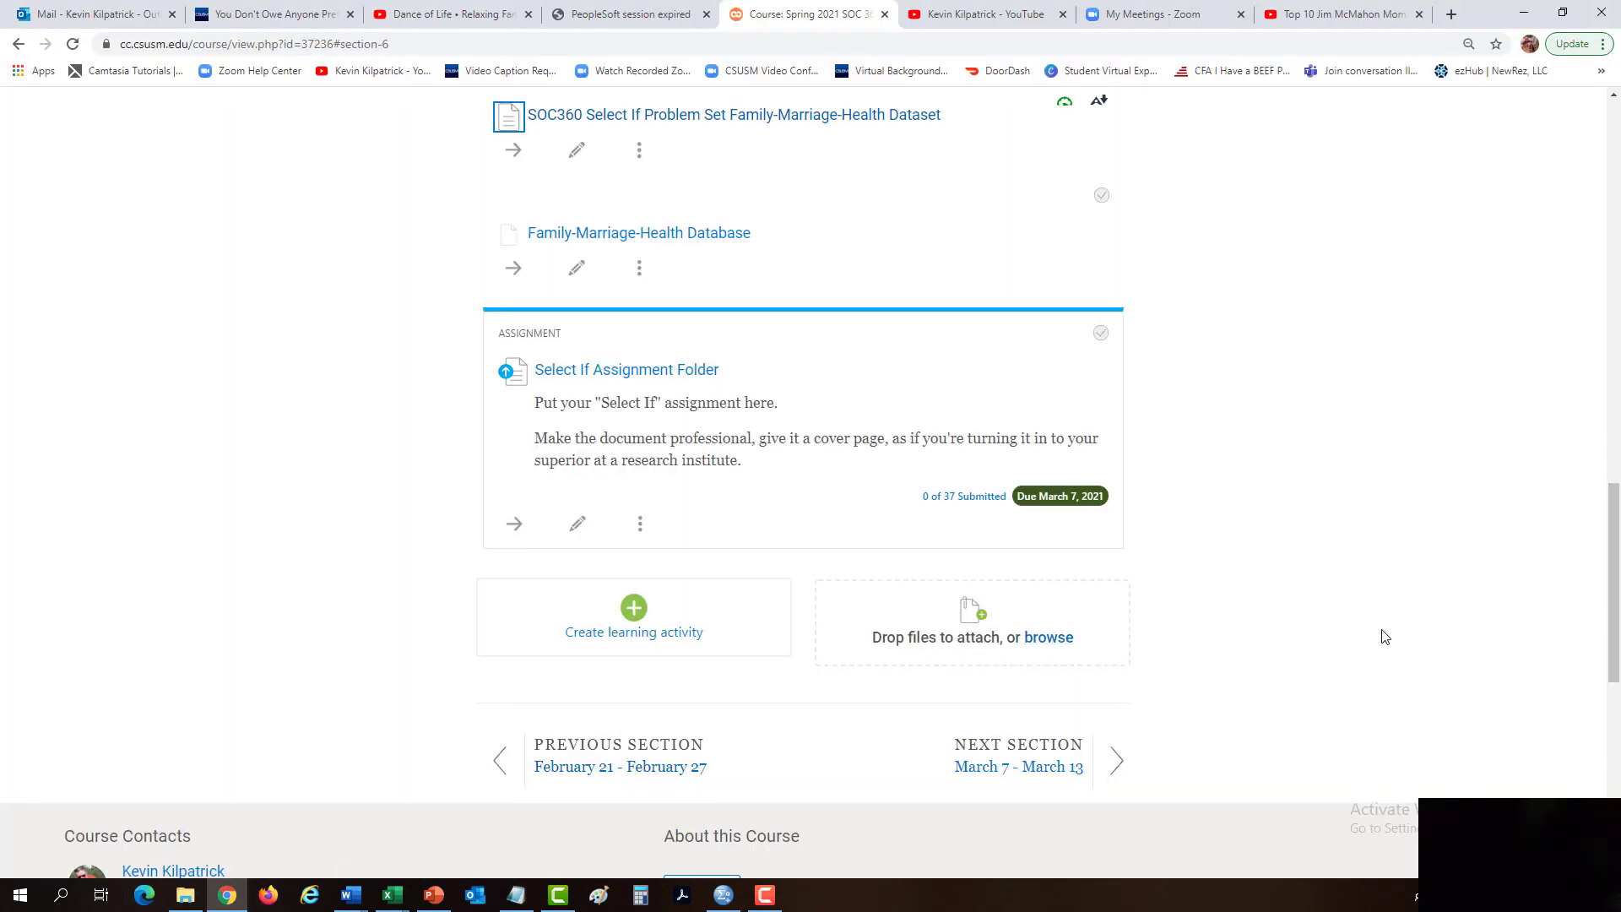
scroll(1351, 625, up, 4)
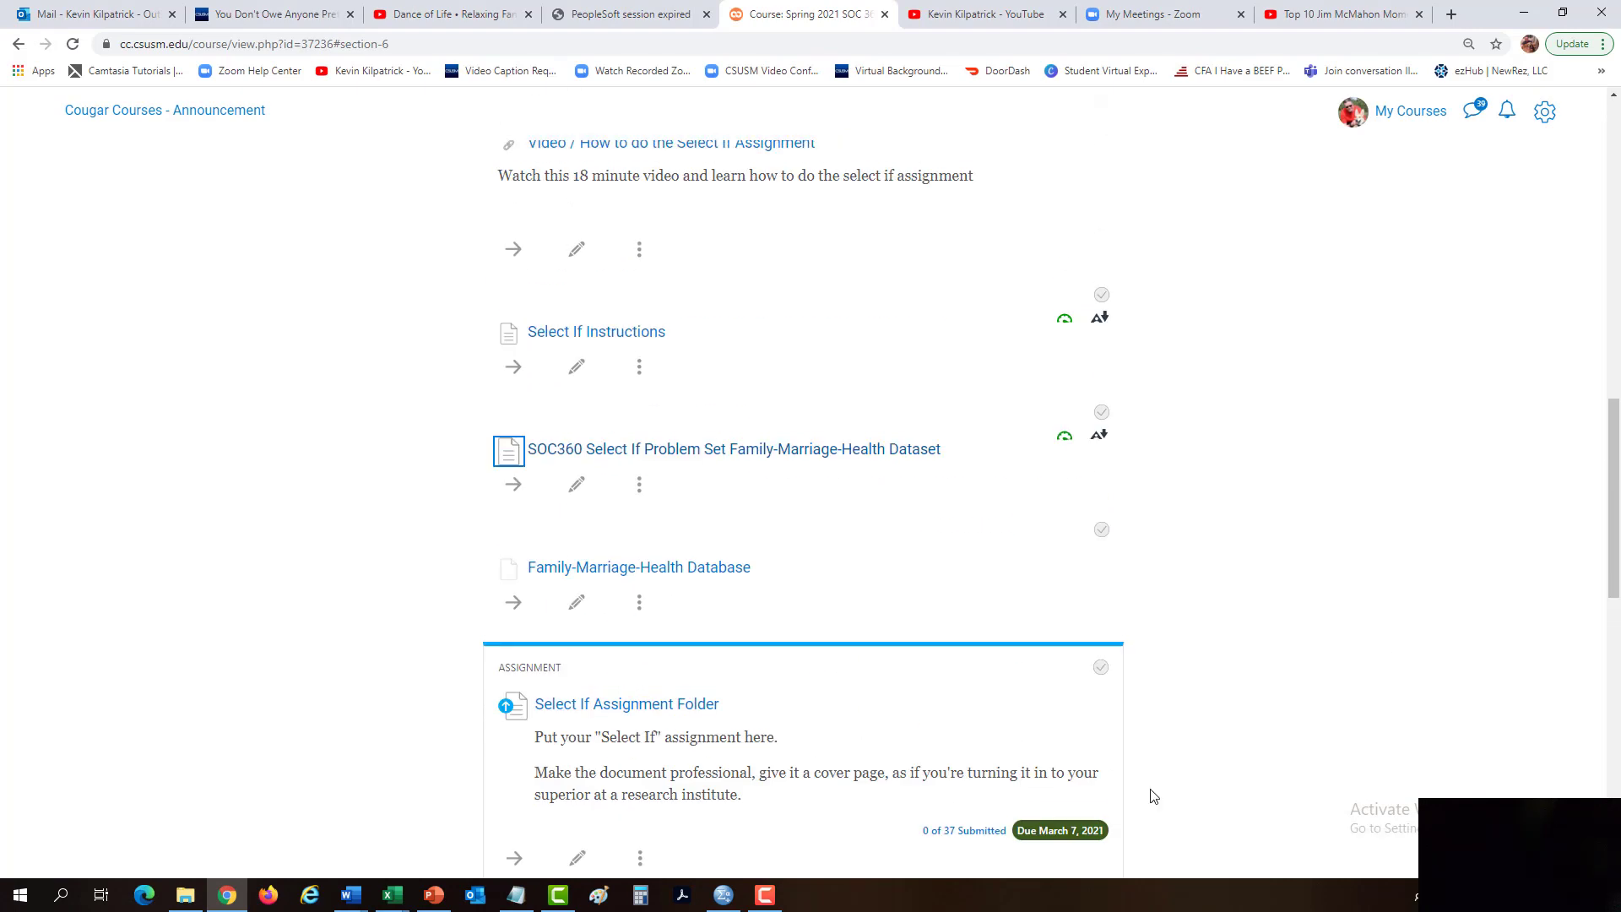
- Open the Select If problem set in Word and highlight problem 1's instruction to run a frequency distribution on STRFINAN
click(352, 895)
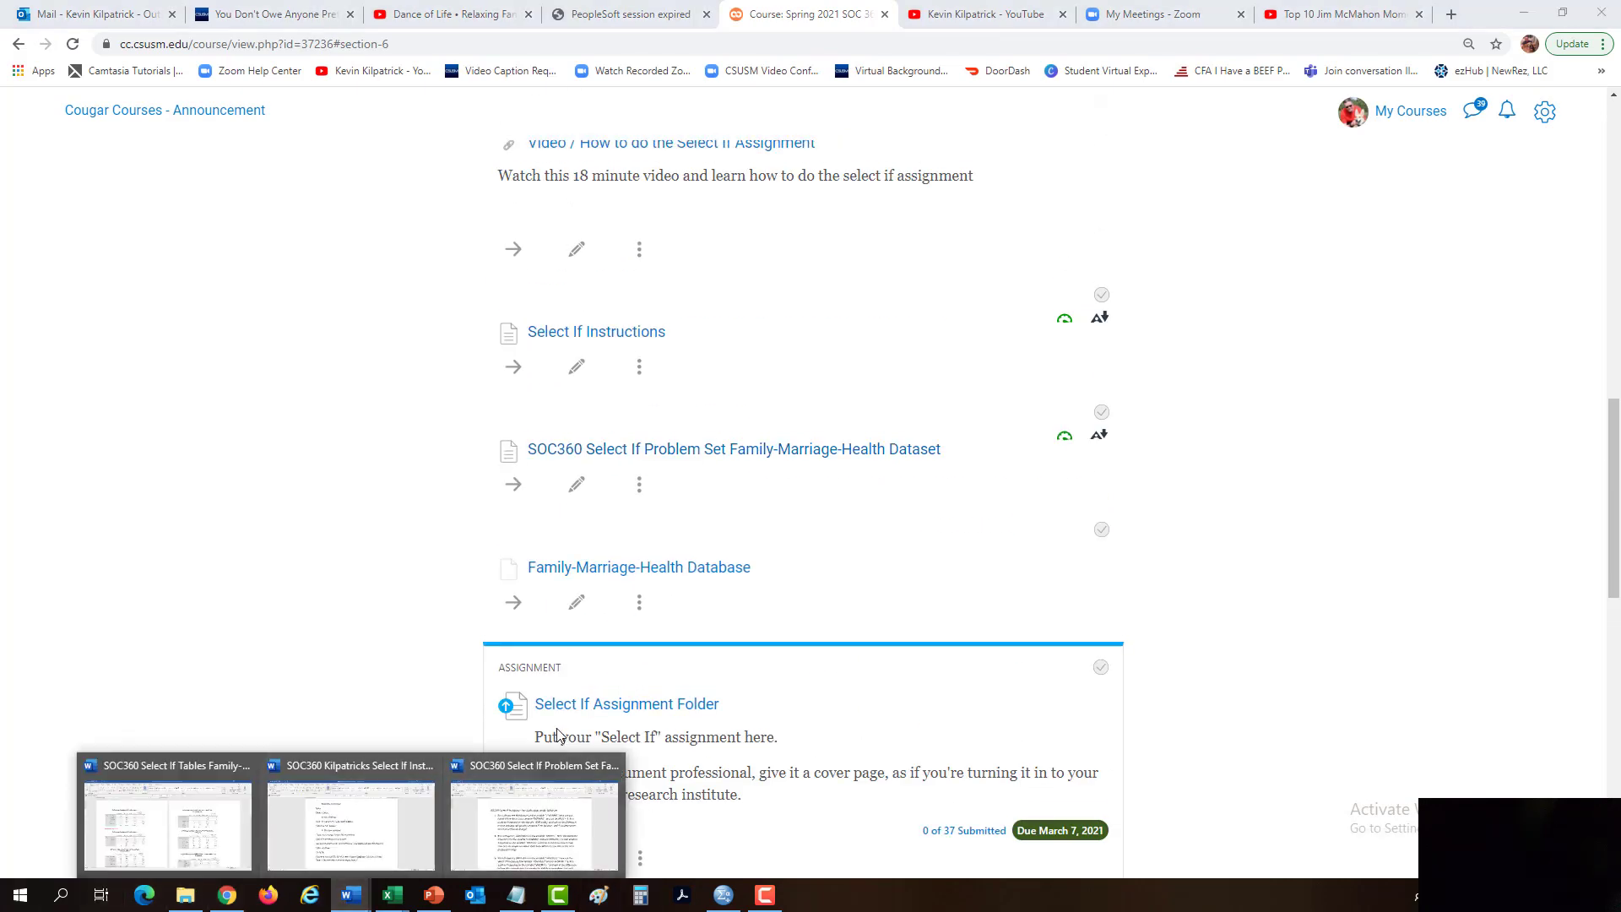
click(539, 769)
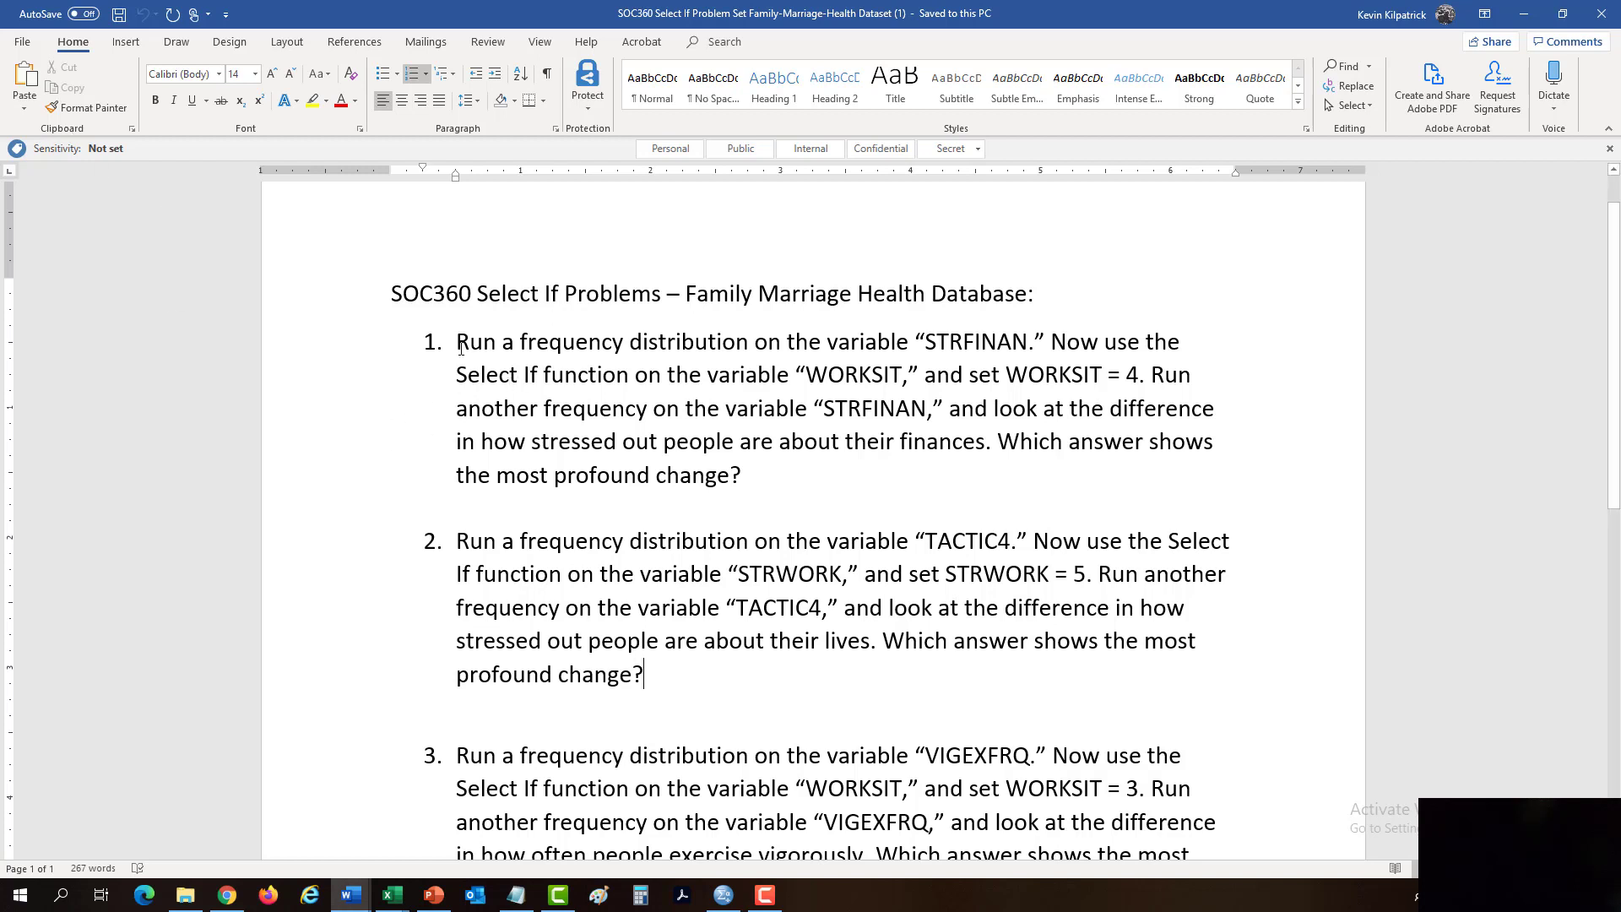
drag(460, 348, 1029, 346)
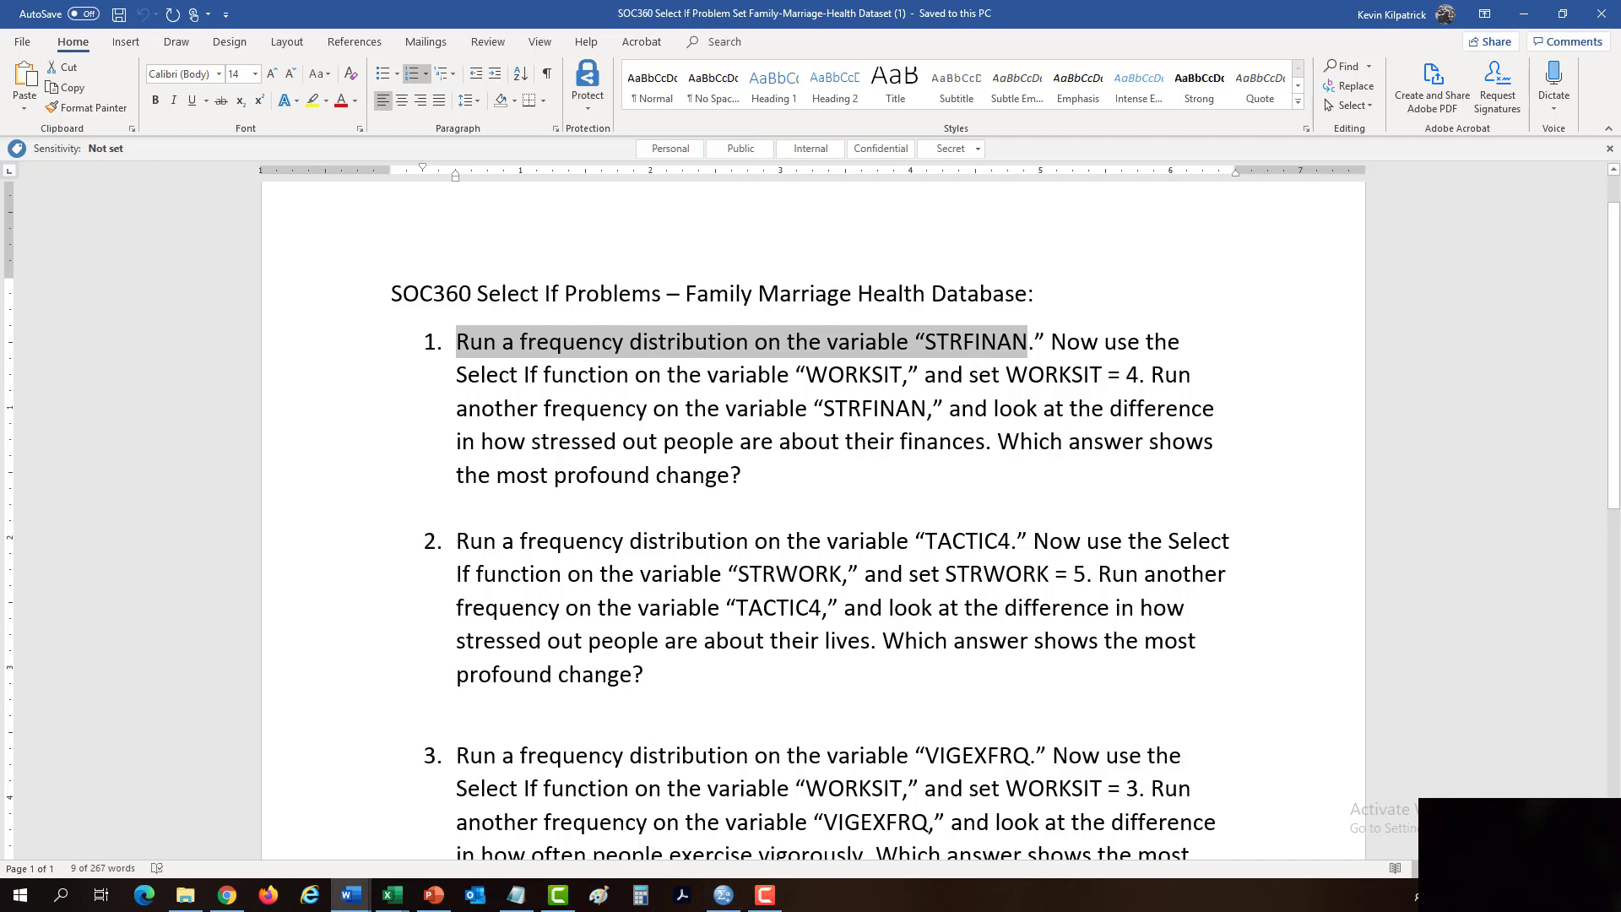
- Switch to SPSS and run a frequency distribution on STRFINAN, removing STRLIFE from the analysis variables
click(719, 893)
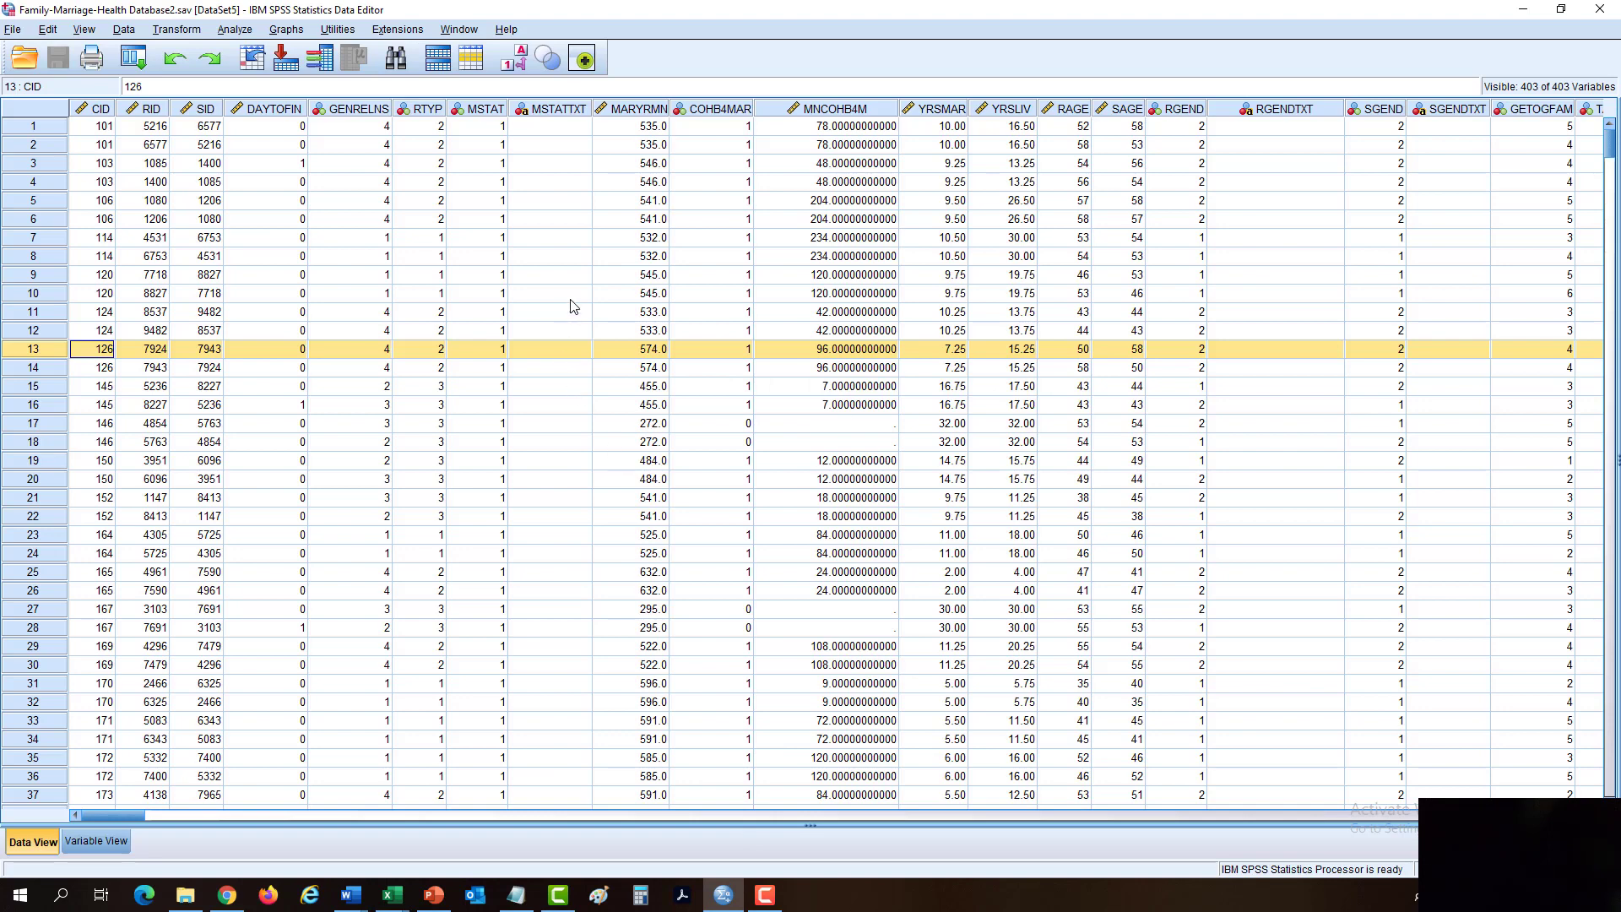
click(247, 33)
mouse_move(313, 75)
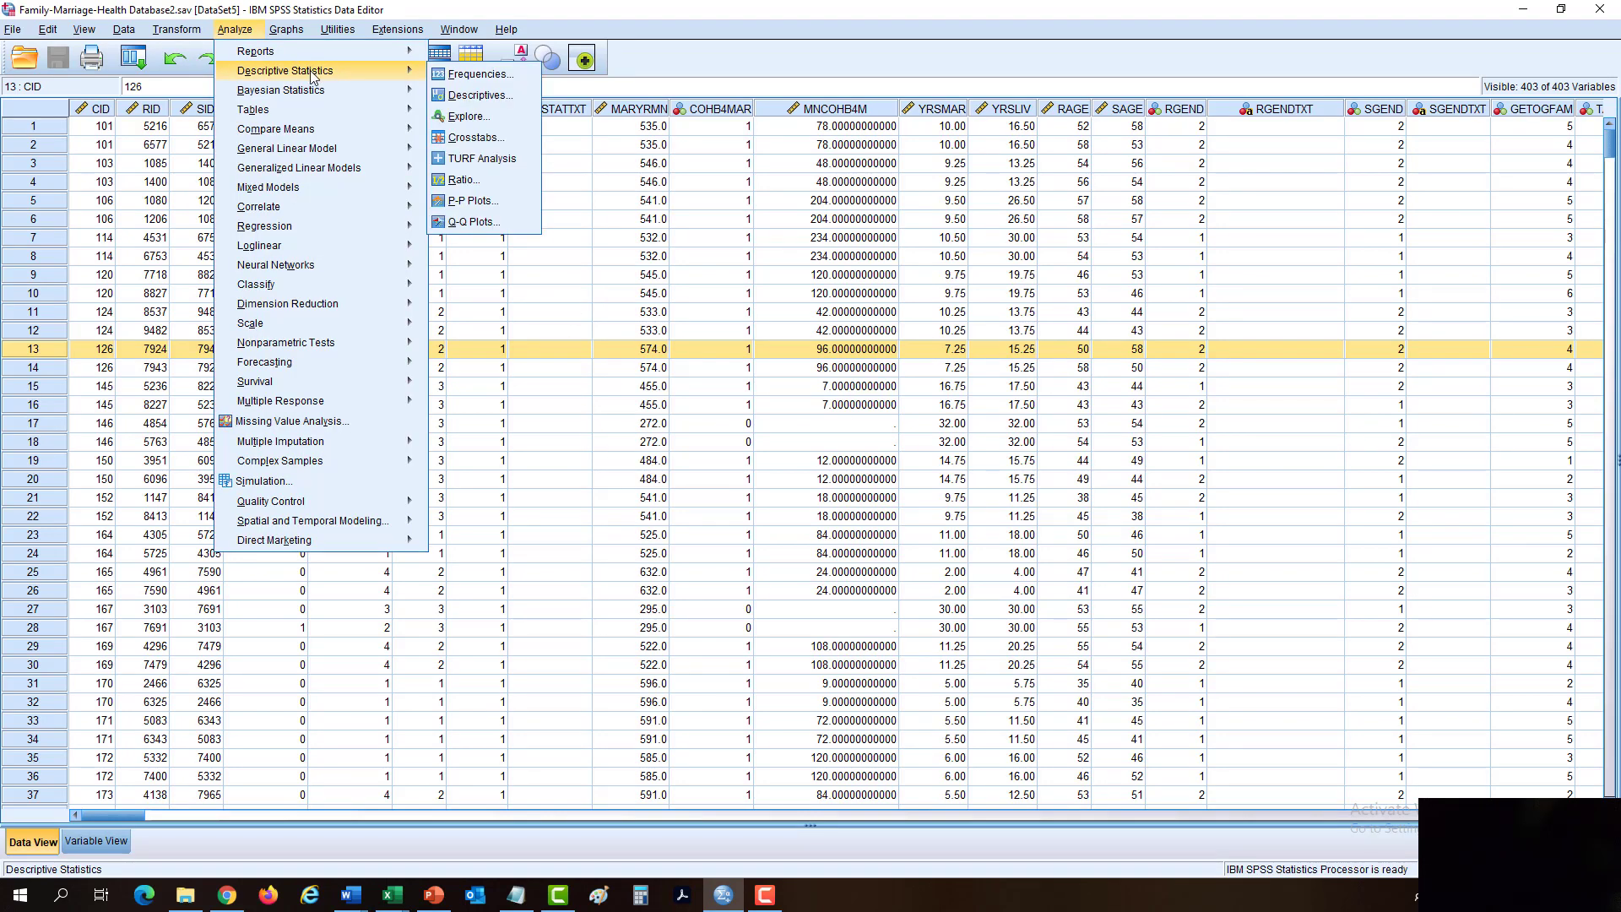
click(485, 76)
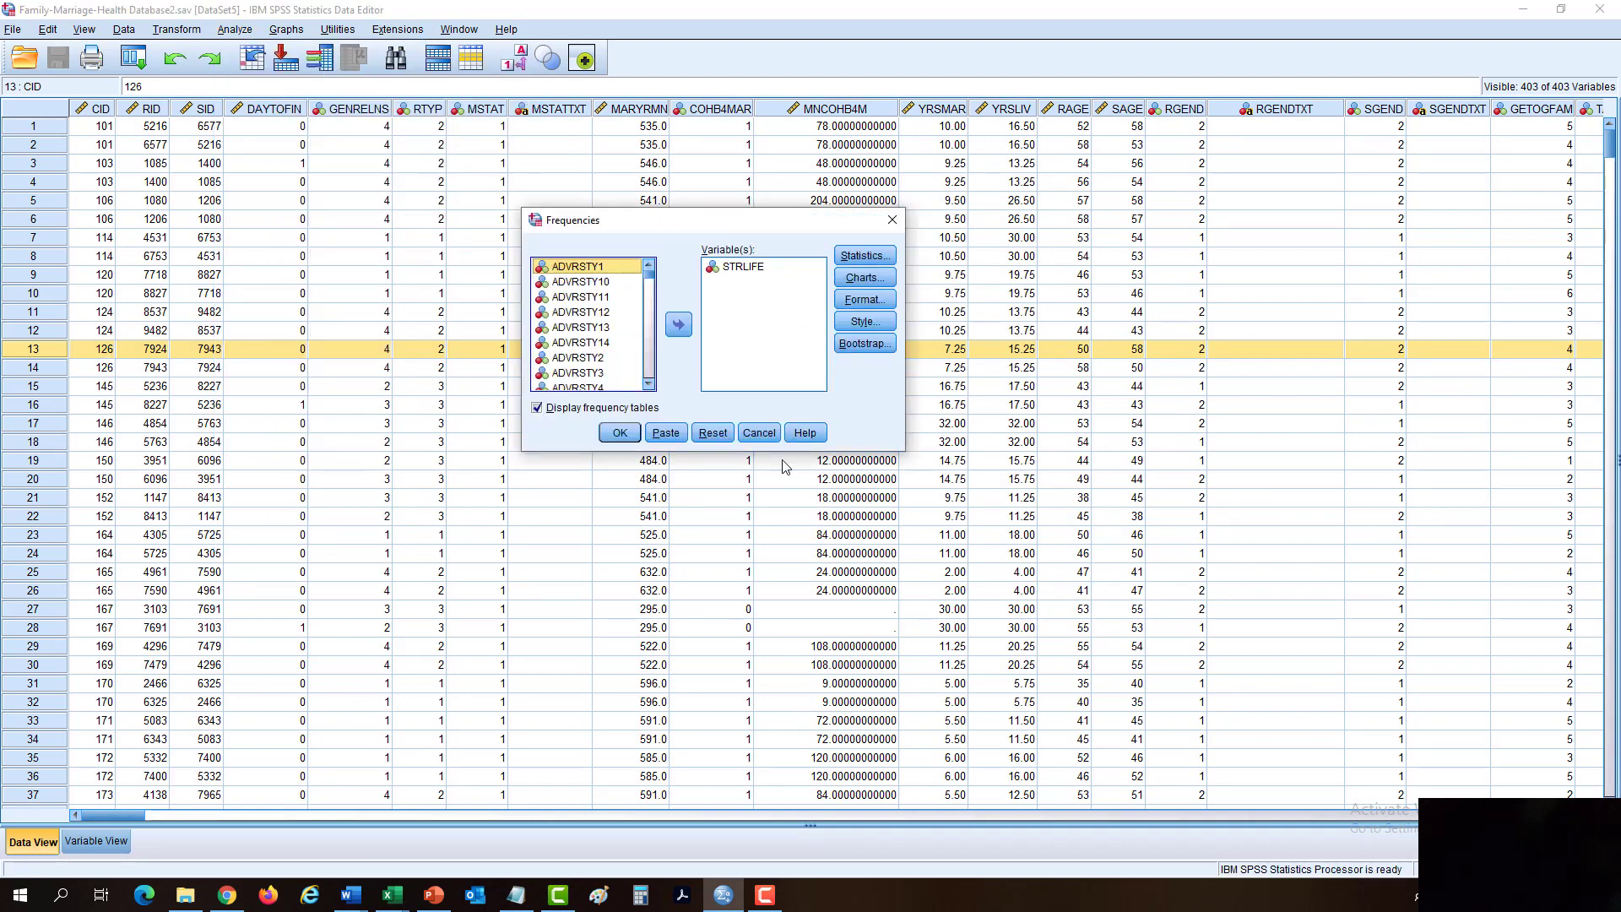
double_click(754, 268)
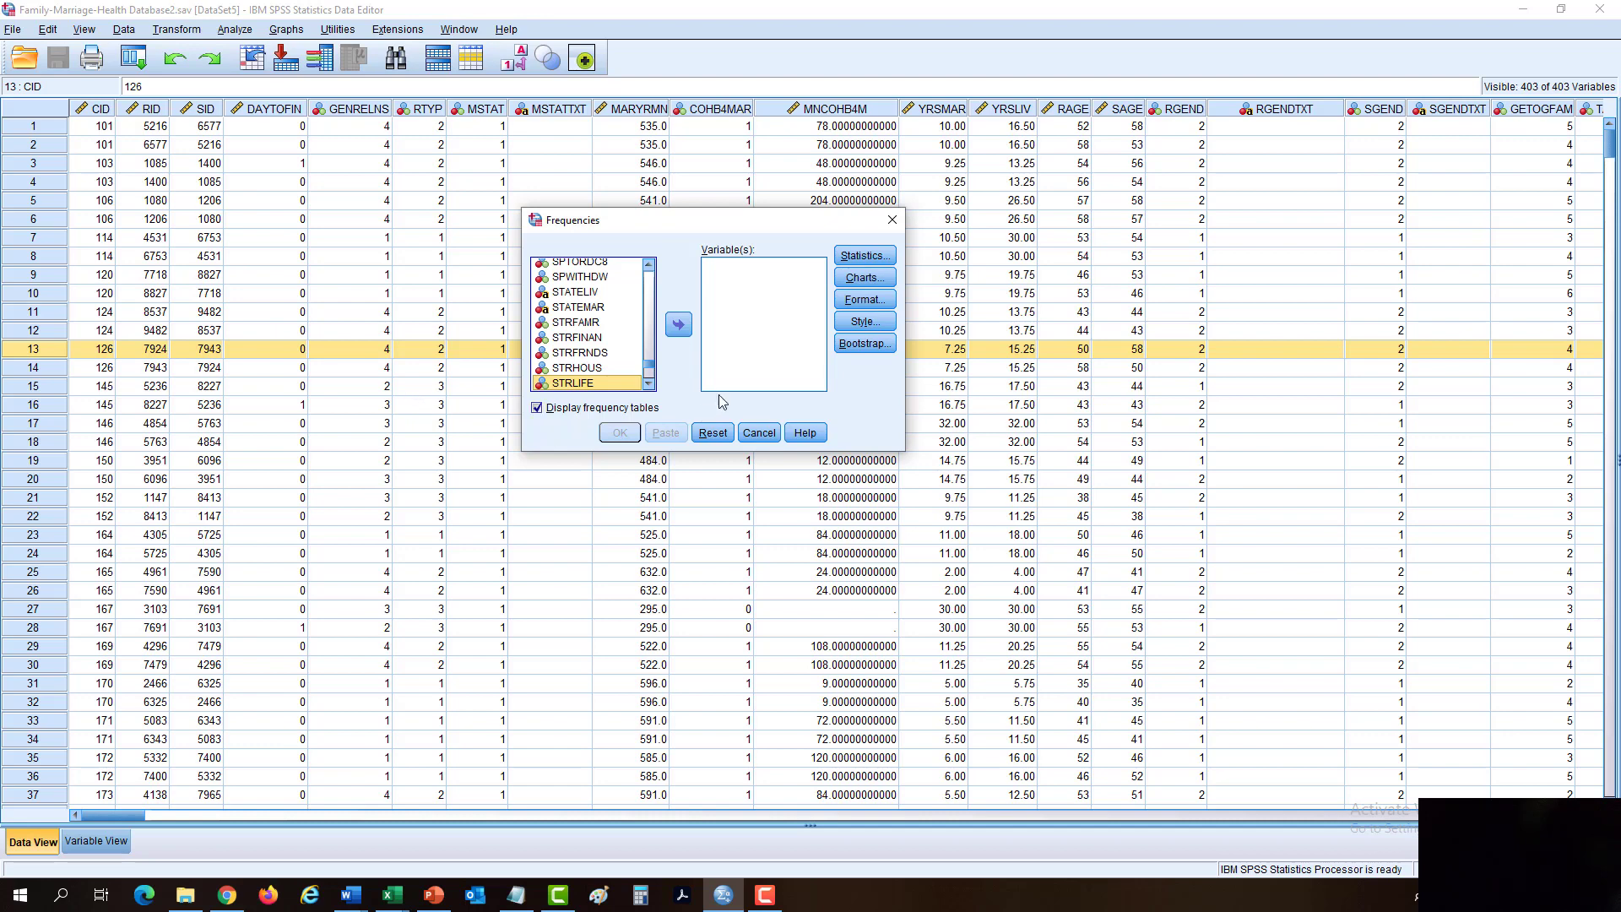
click(600, 337)
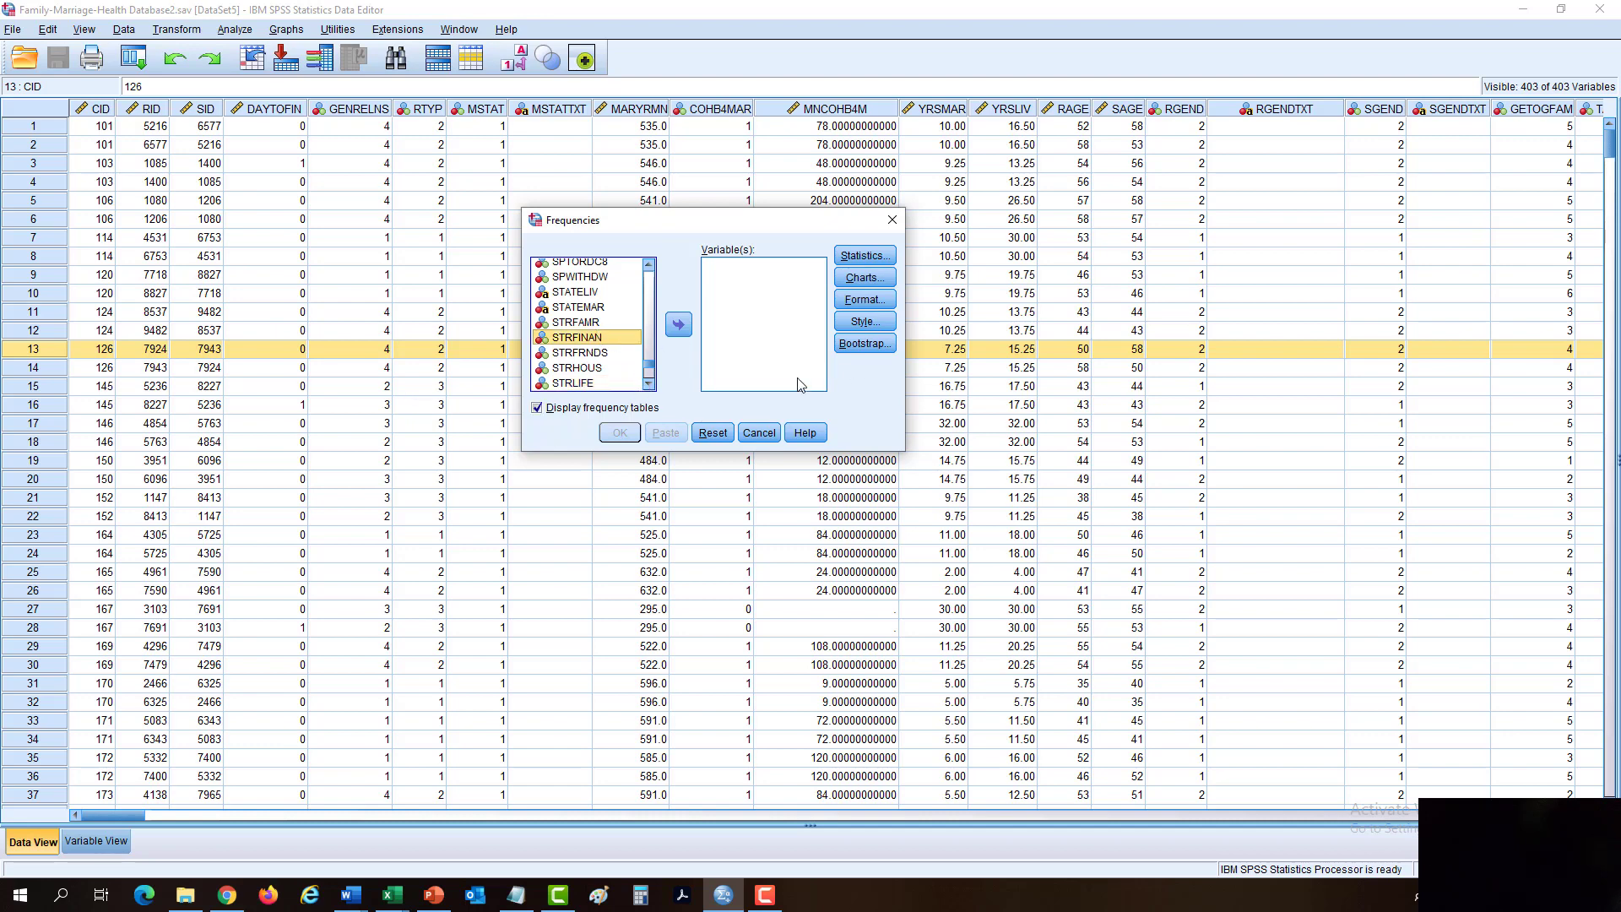
click(680, 326)
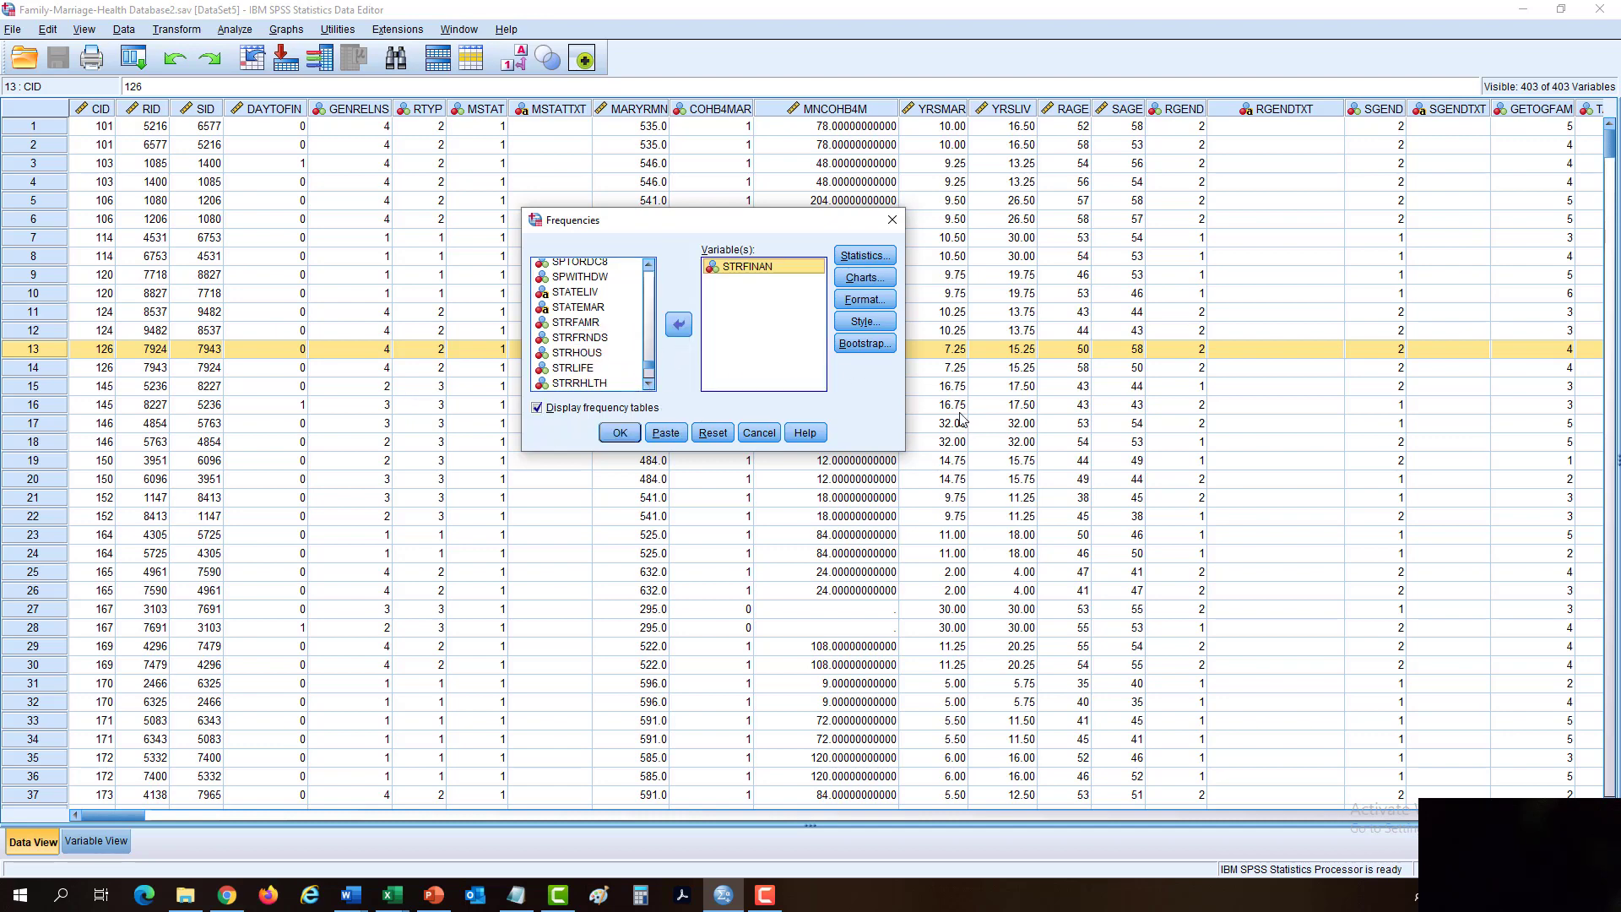
click(615, 433)
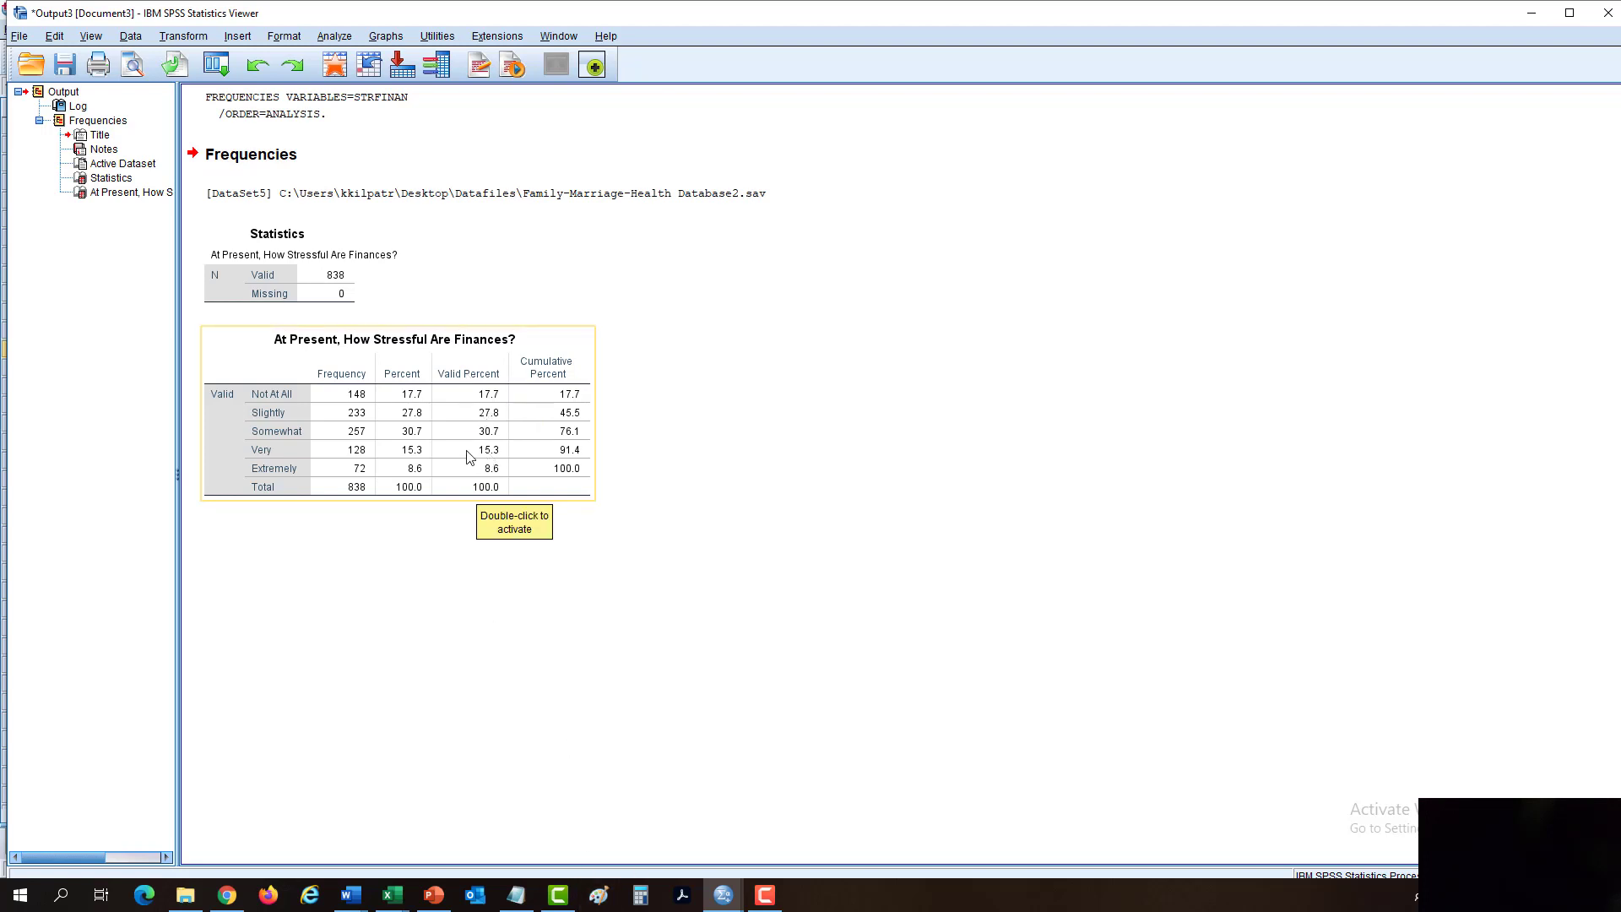
- Return to the problem set in Word and highlight problem 1's Select If instruction on WORKSIT and the condition WORKSIT = 4
click(352, 896)
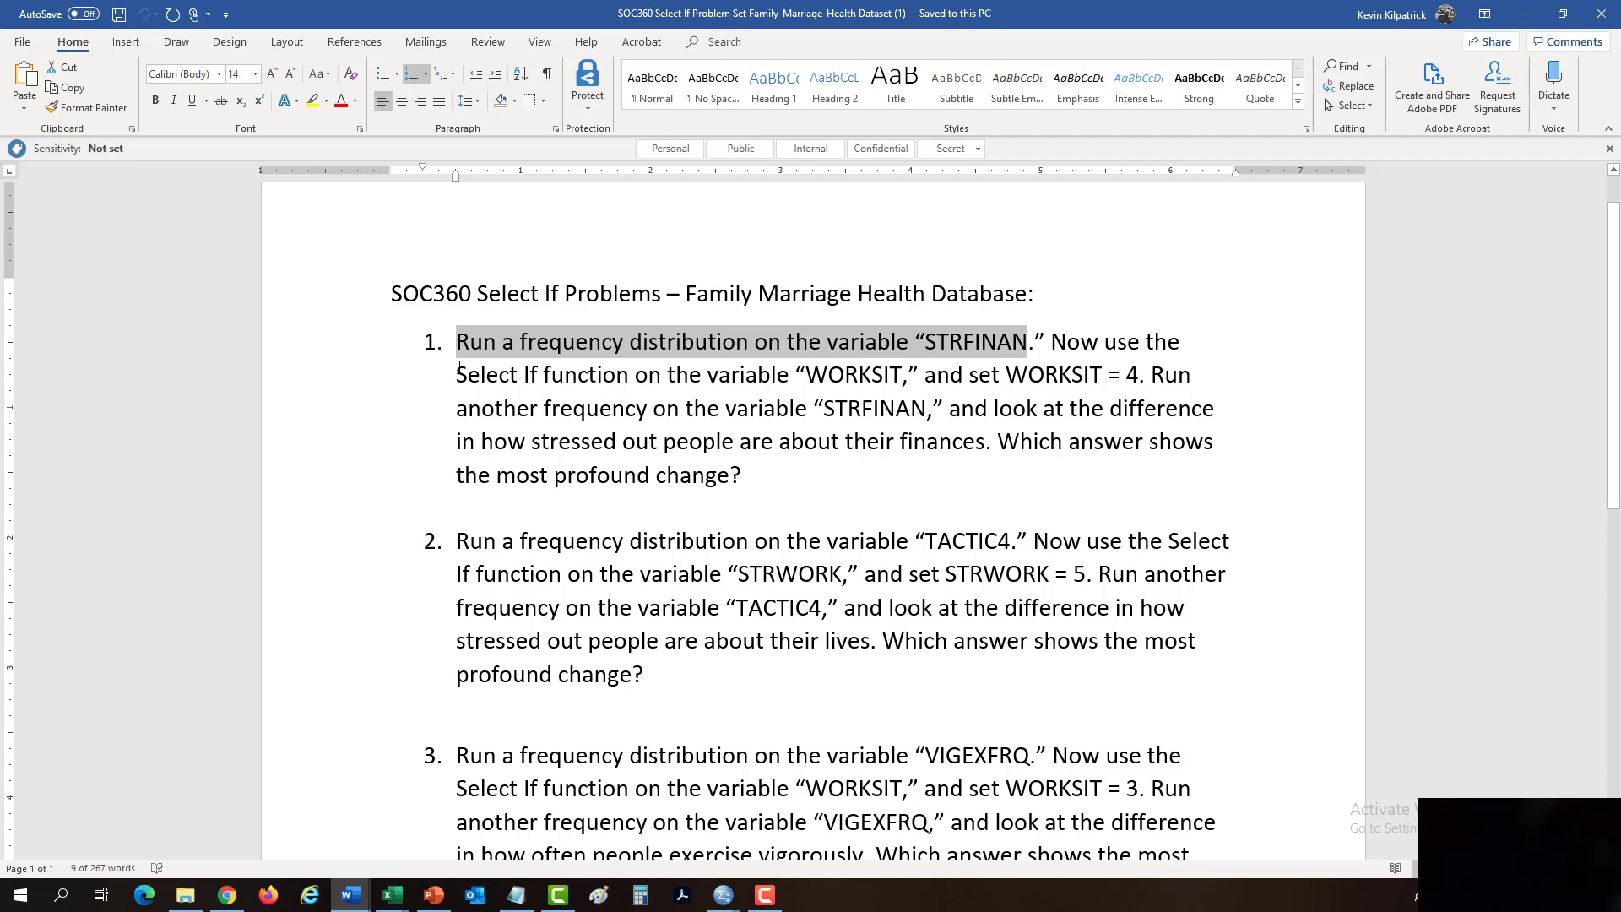
drag(458, 371, 847, 369)
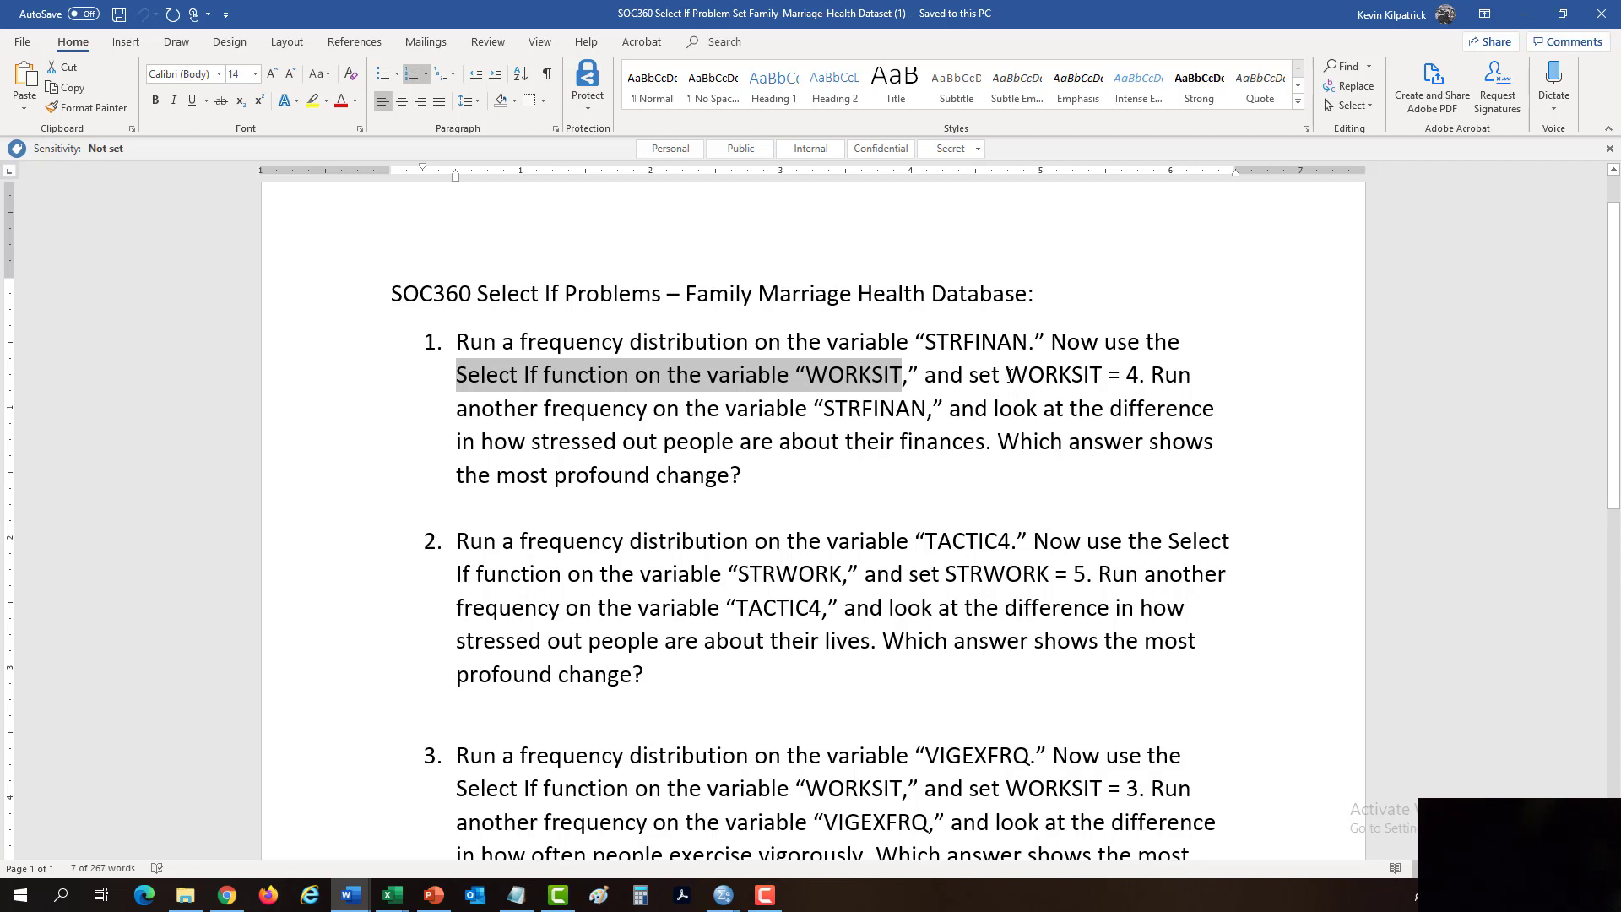
drag(1007, 376, 1141, 378)
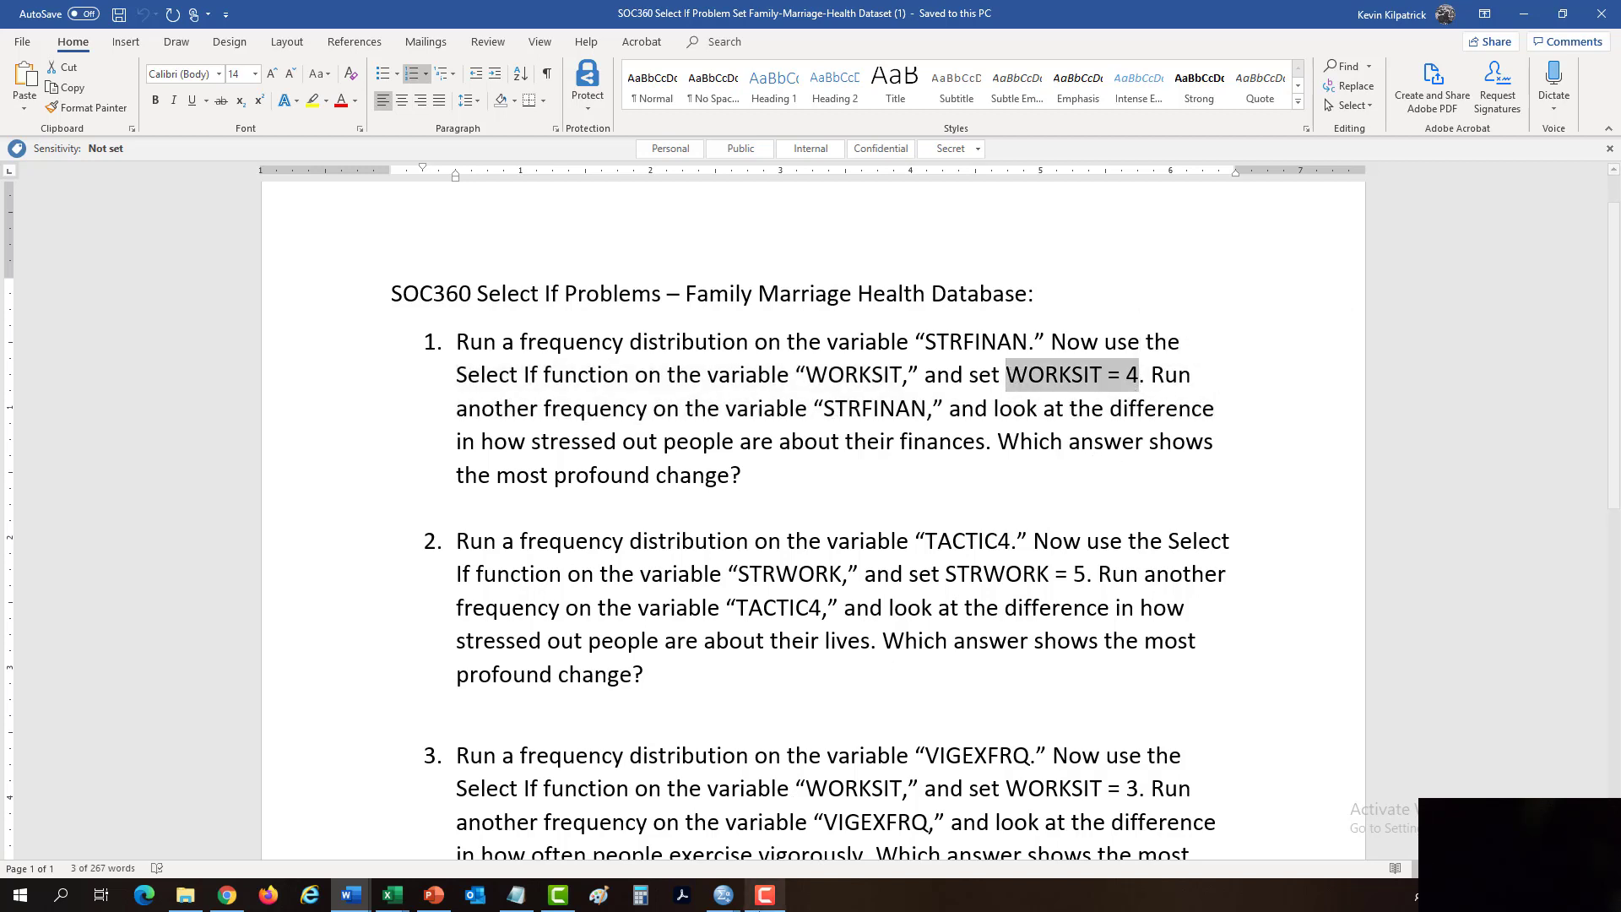
- Place the SPSS Data Editor side by side with the Select If Instructions document and clear the document's text selection
click(723, 897)
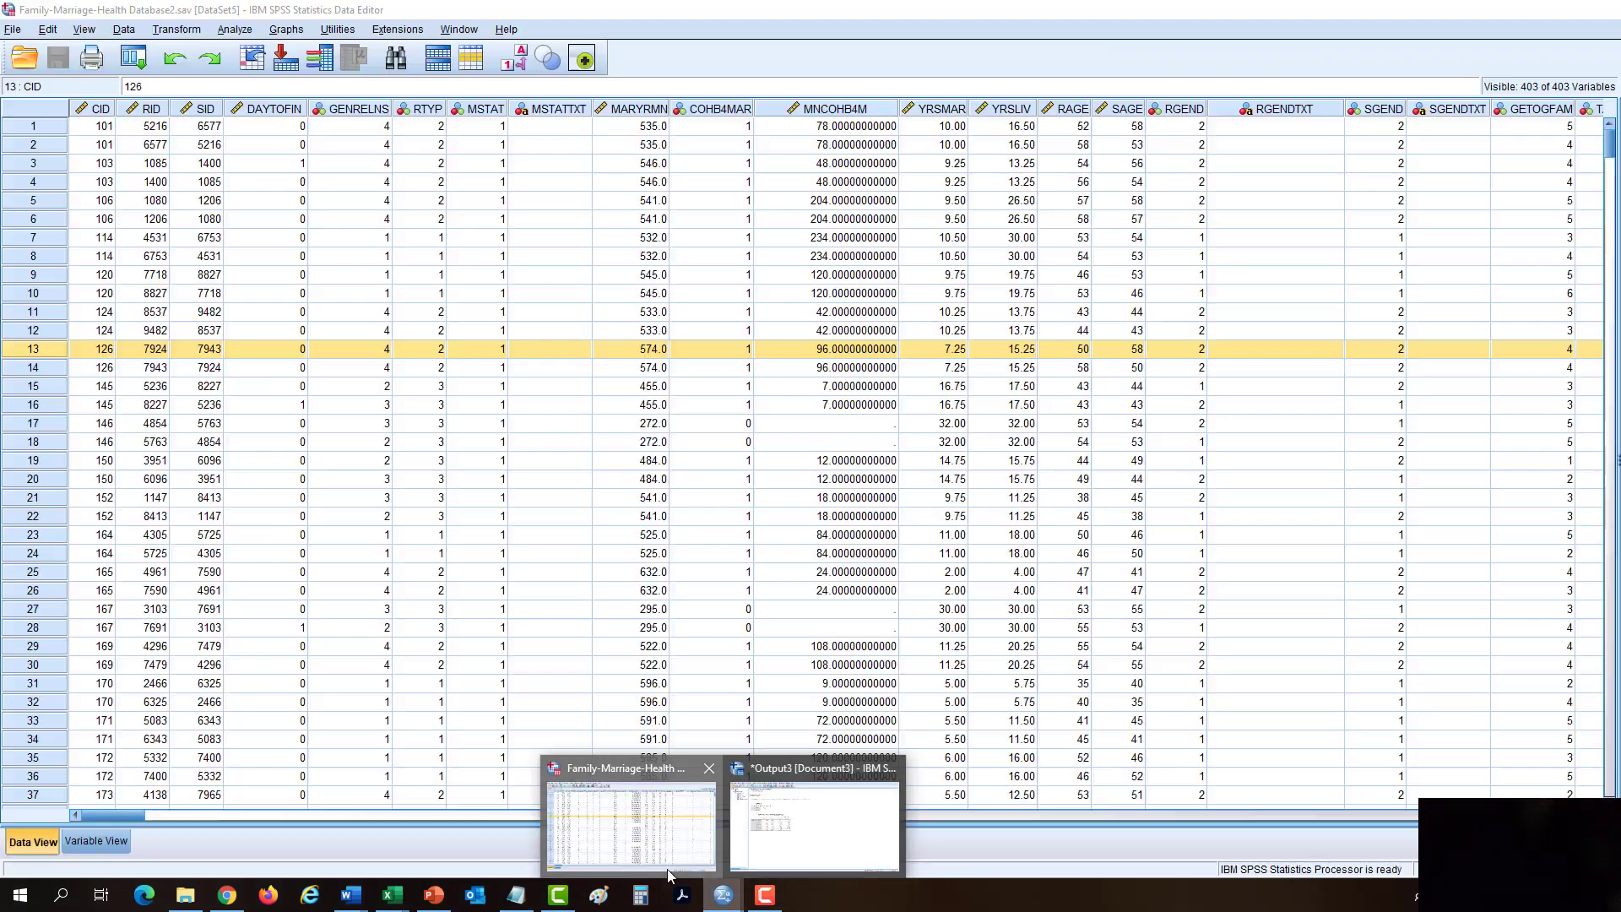
click(690, 830)
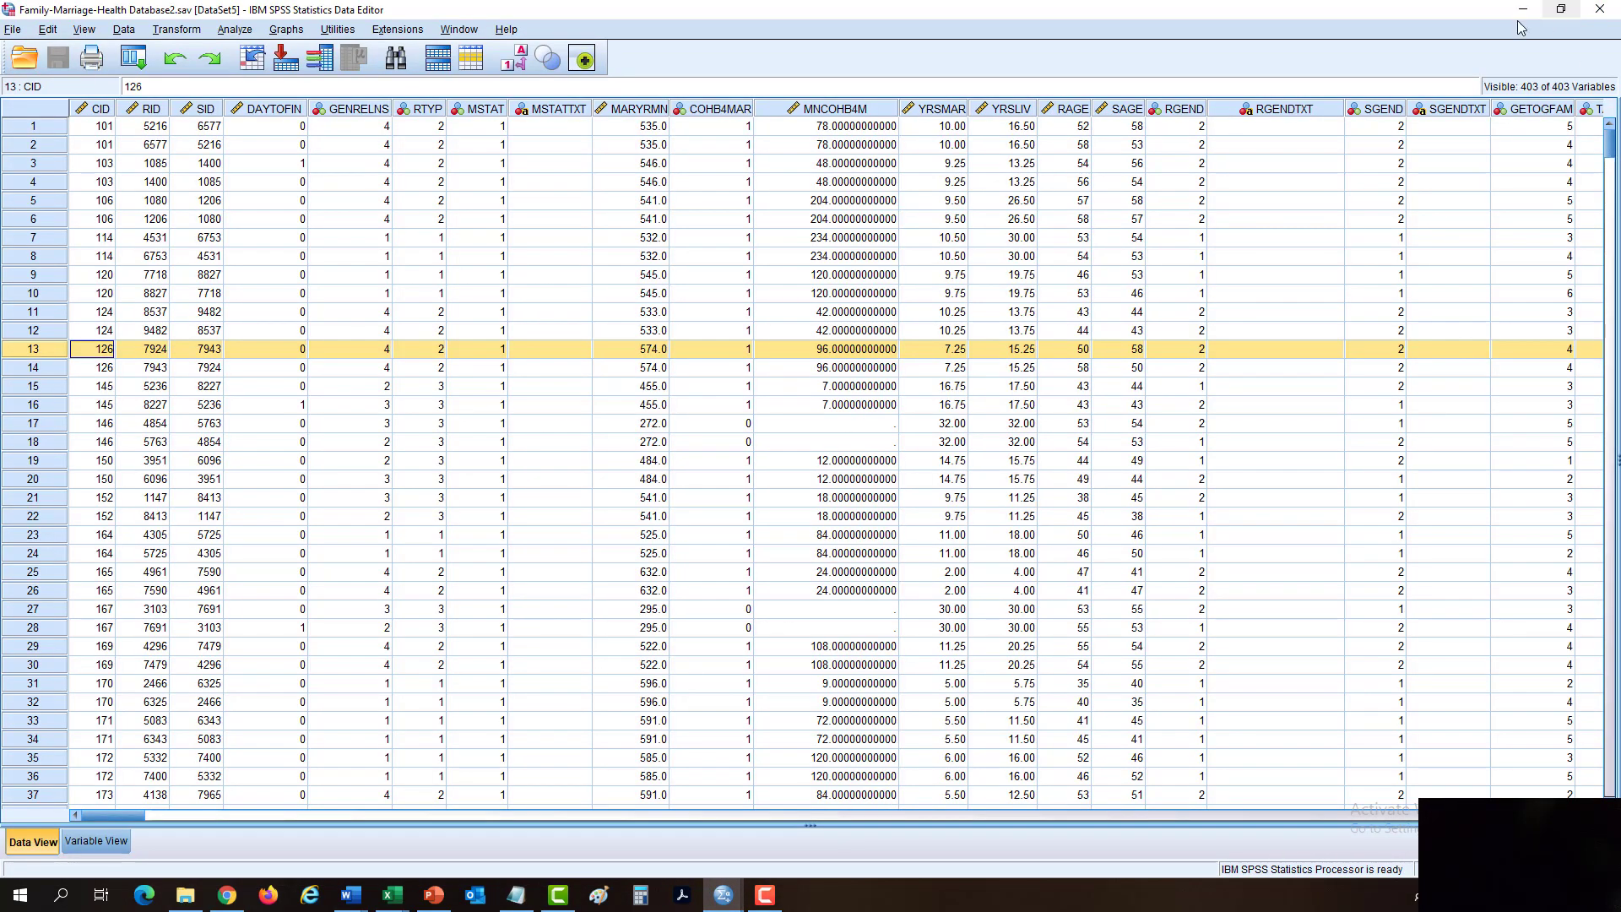
drag(666, 12, 1617, 101)
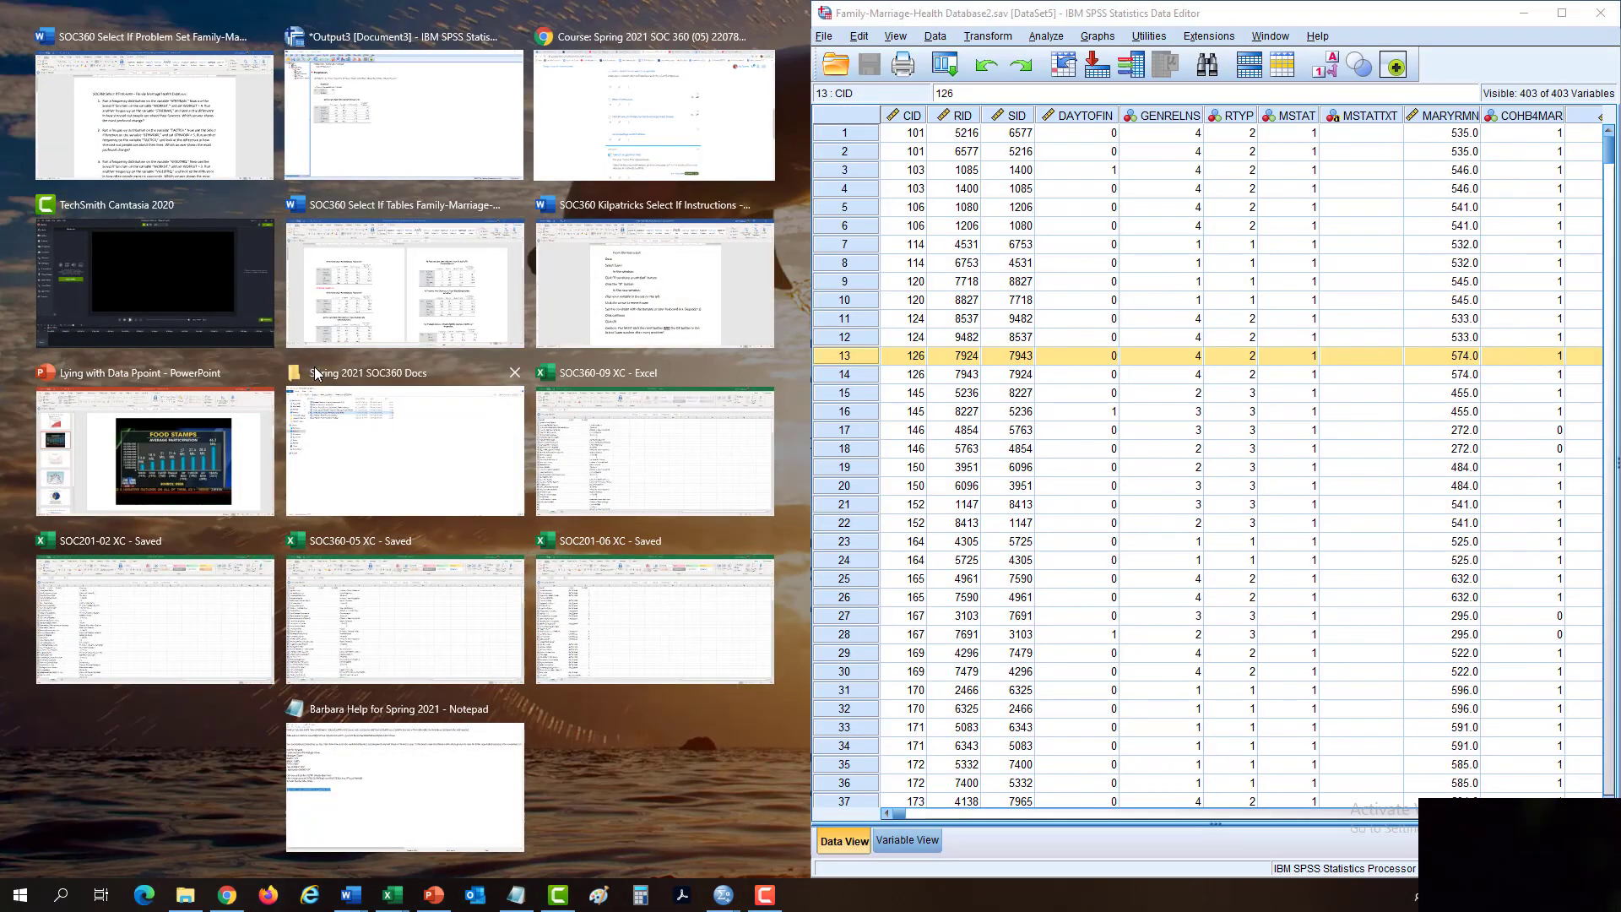
click(653, 321)
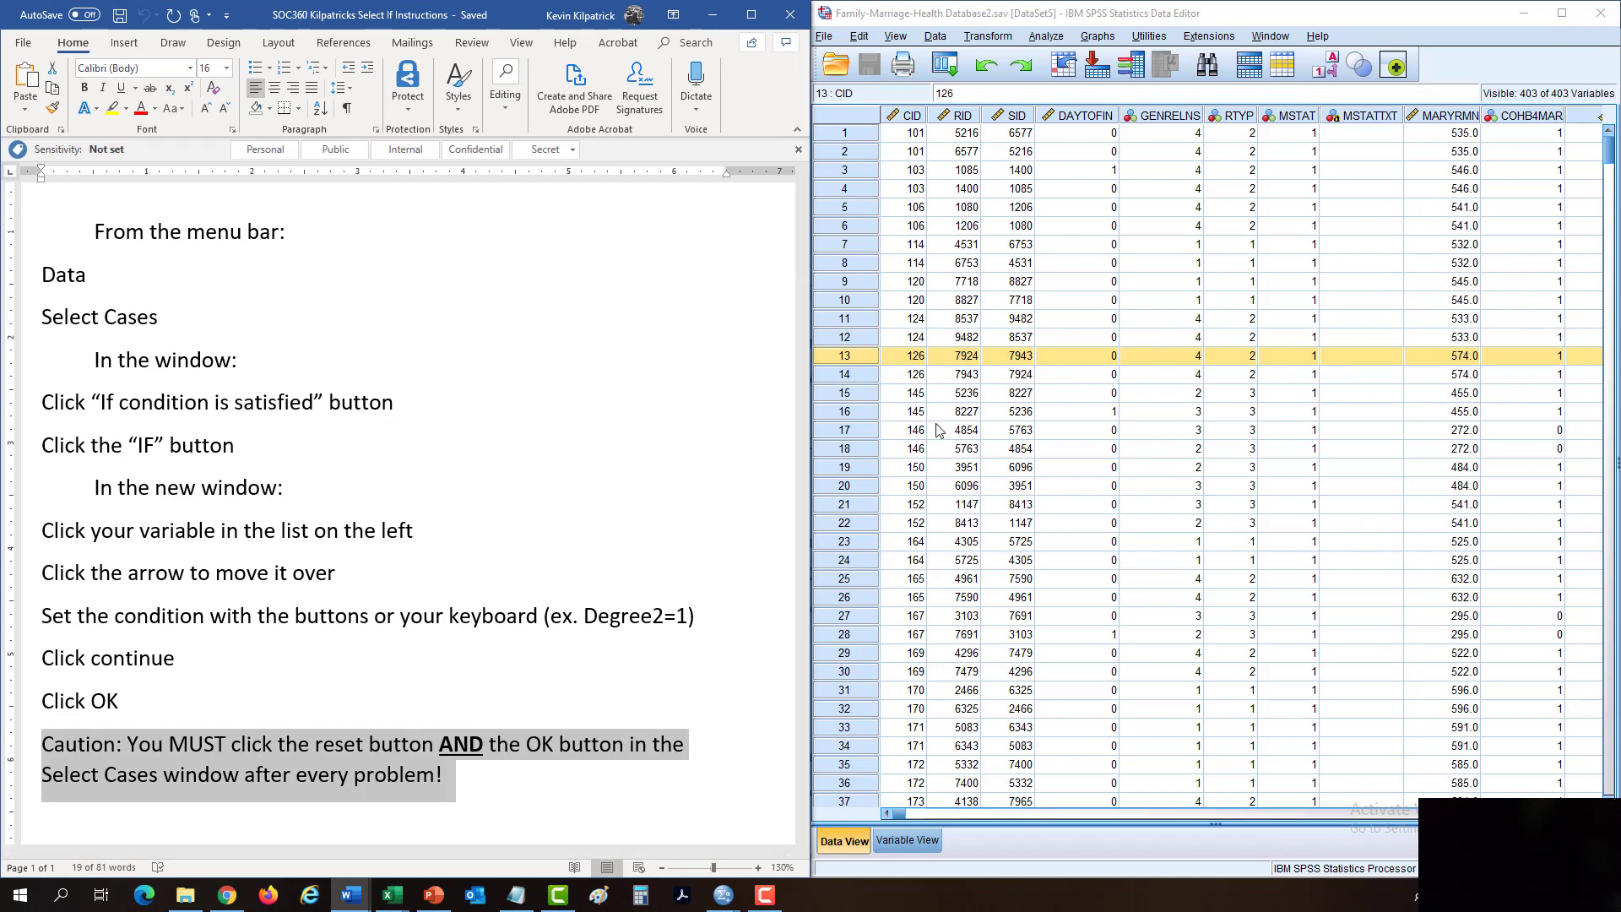
click(68, 274)
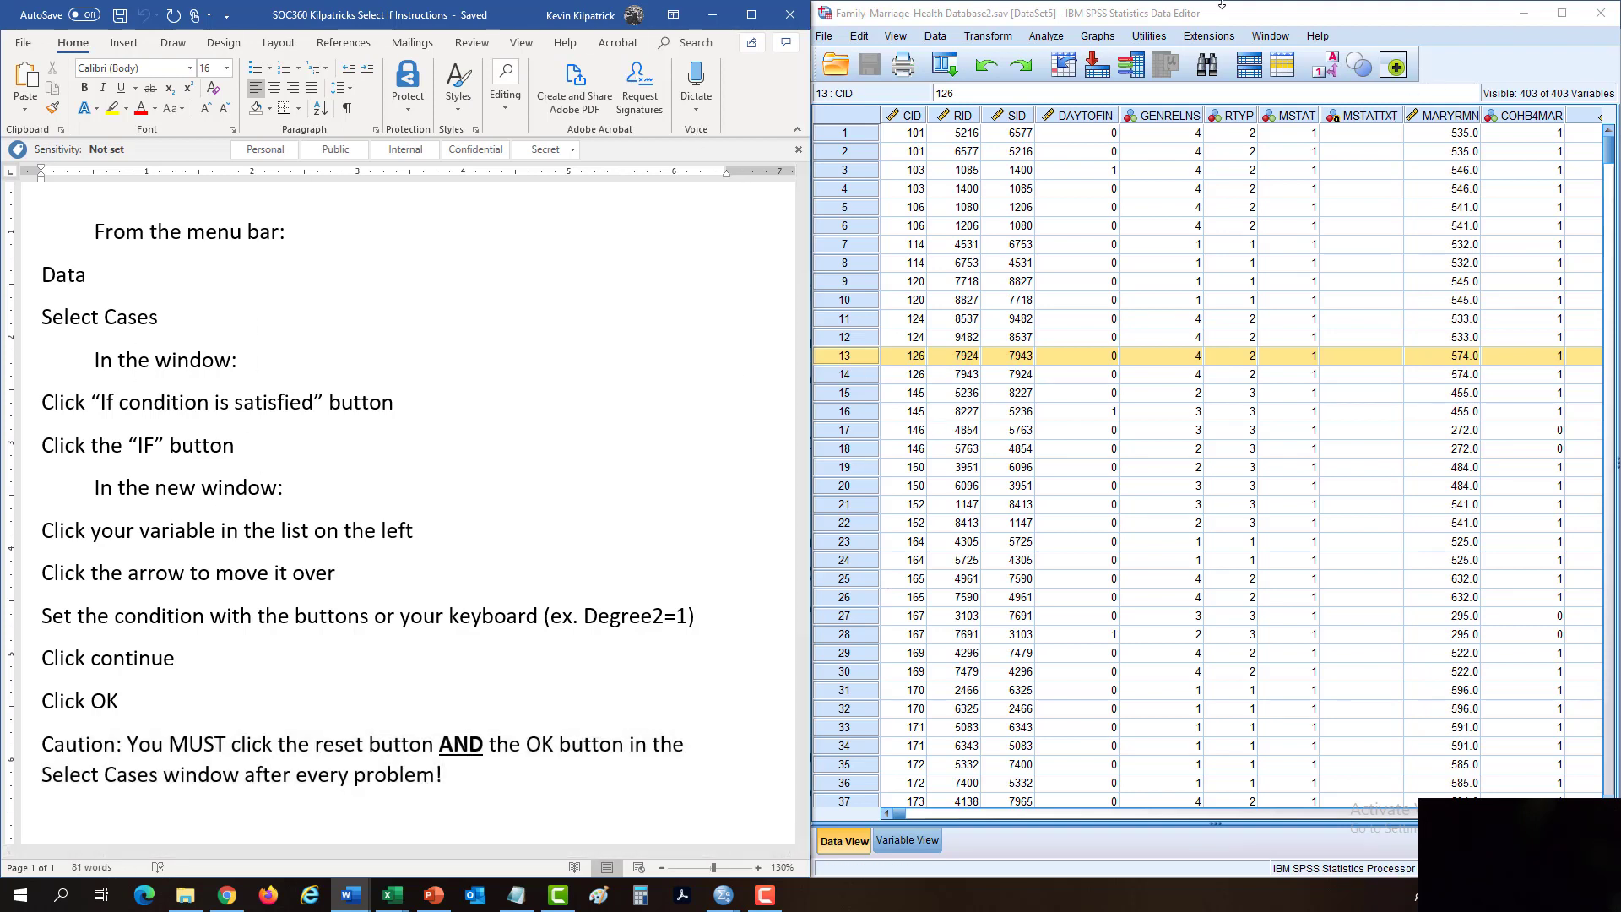
- Start Select Cases on the database with "If condition is satisfied" and open its condition editor
click(937, 37)
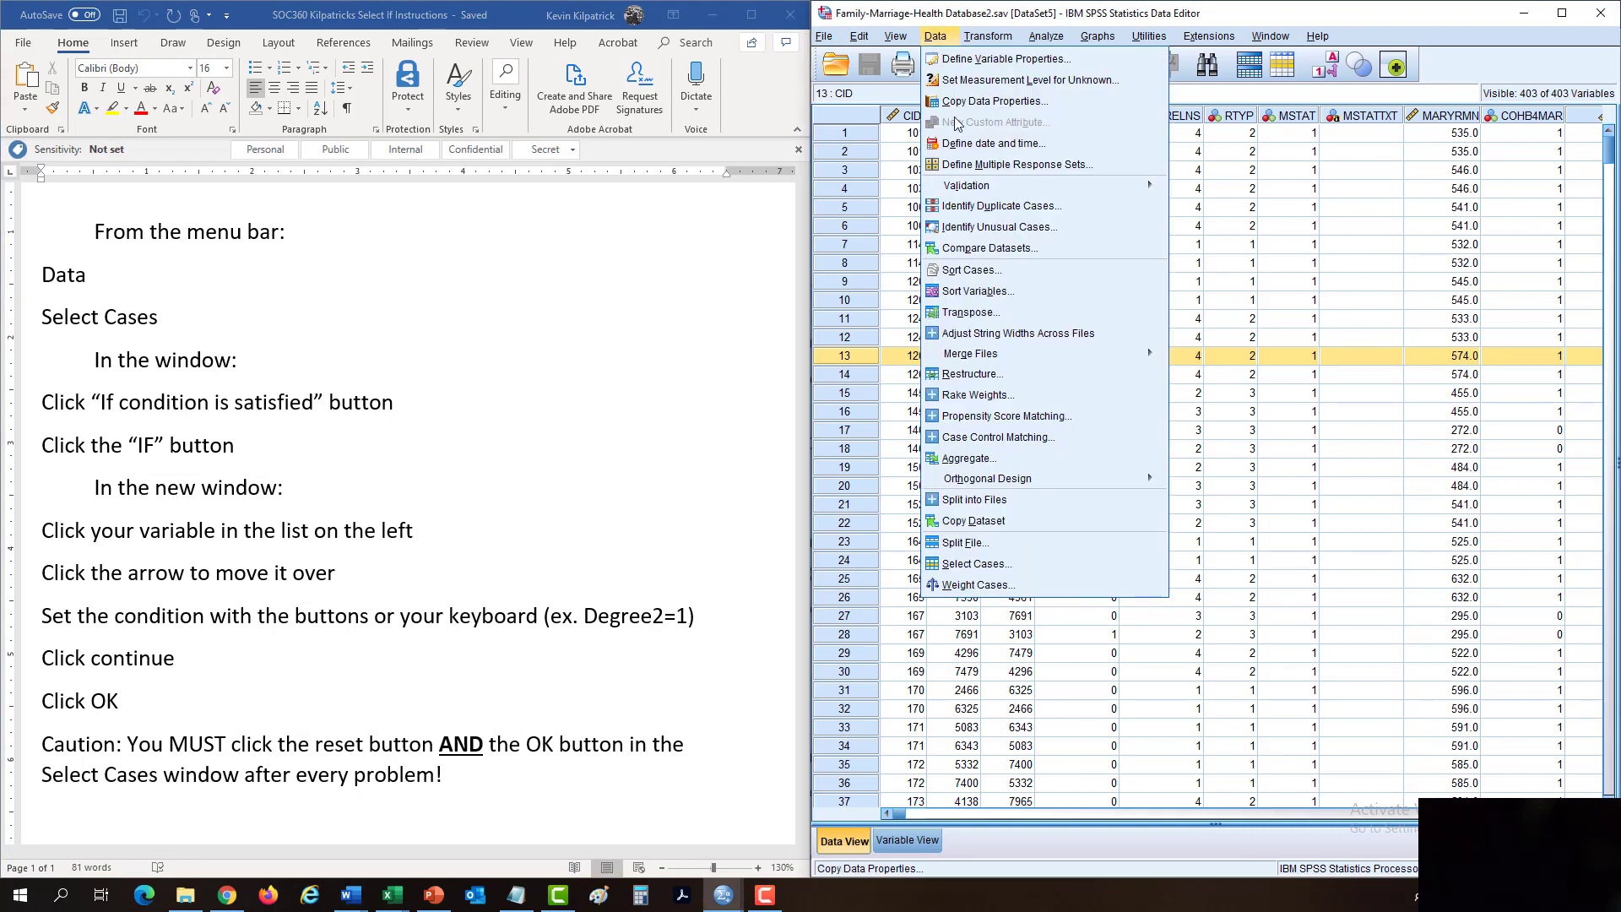
click(1032, 573)
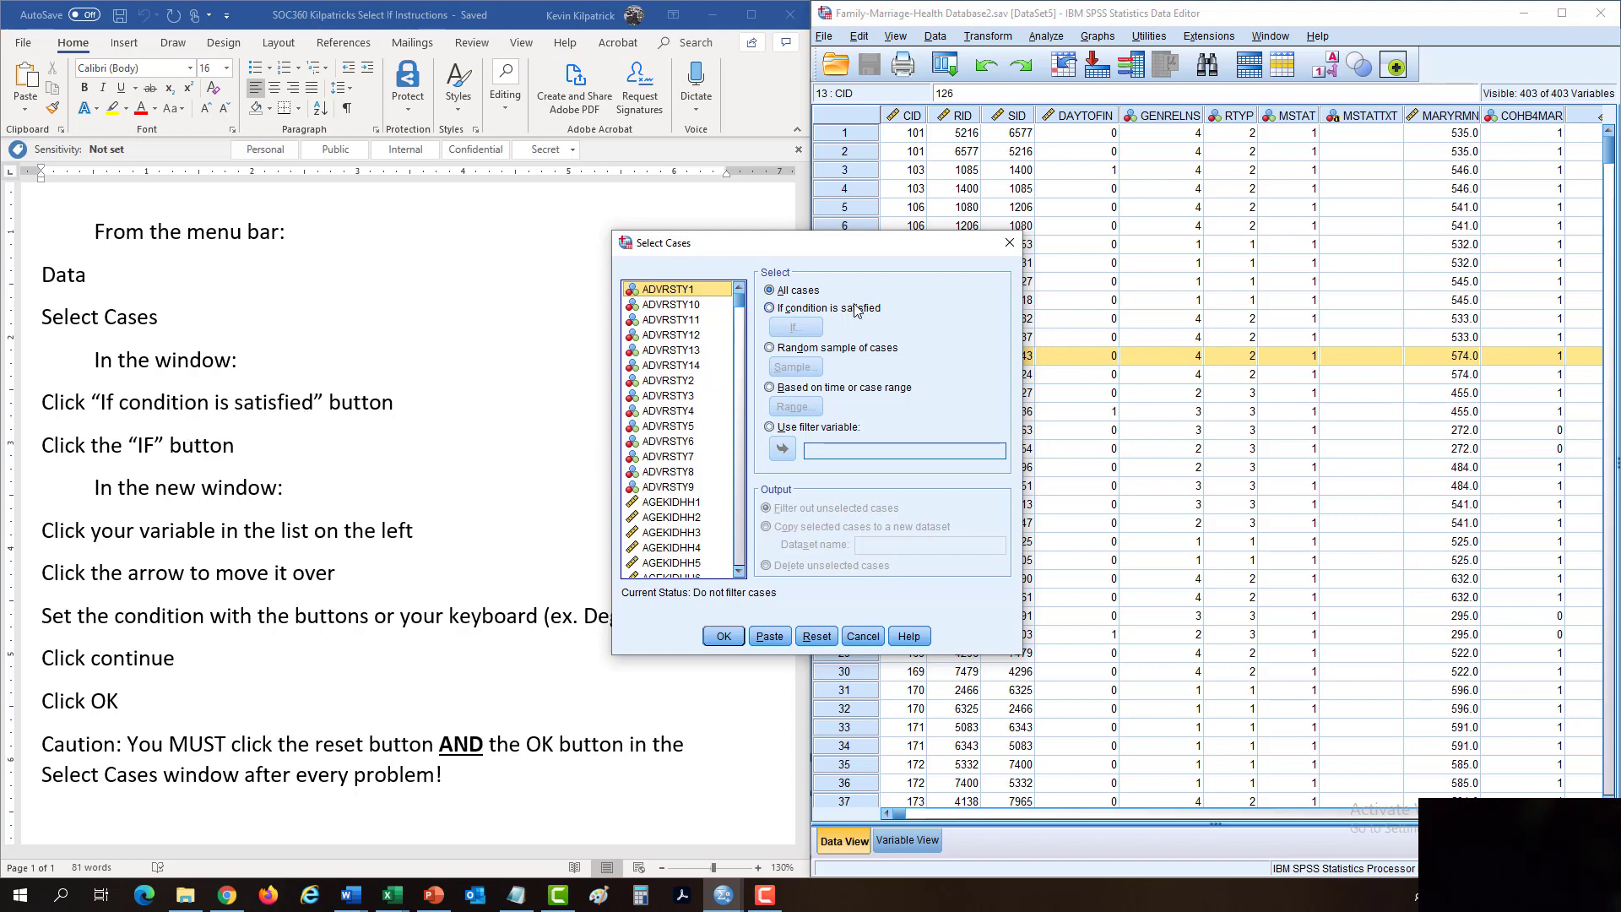
click(770, 309)
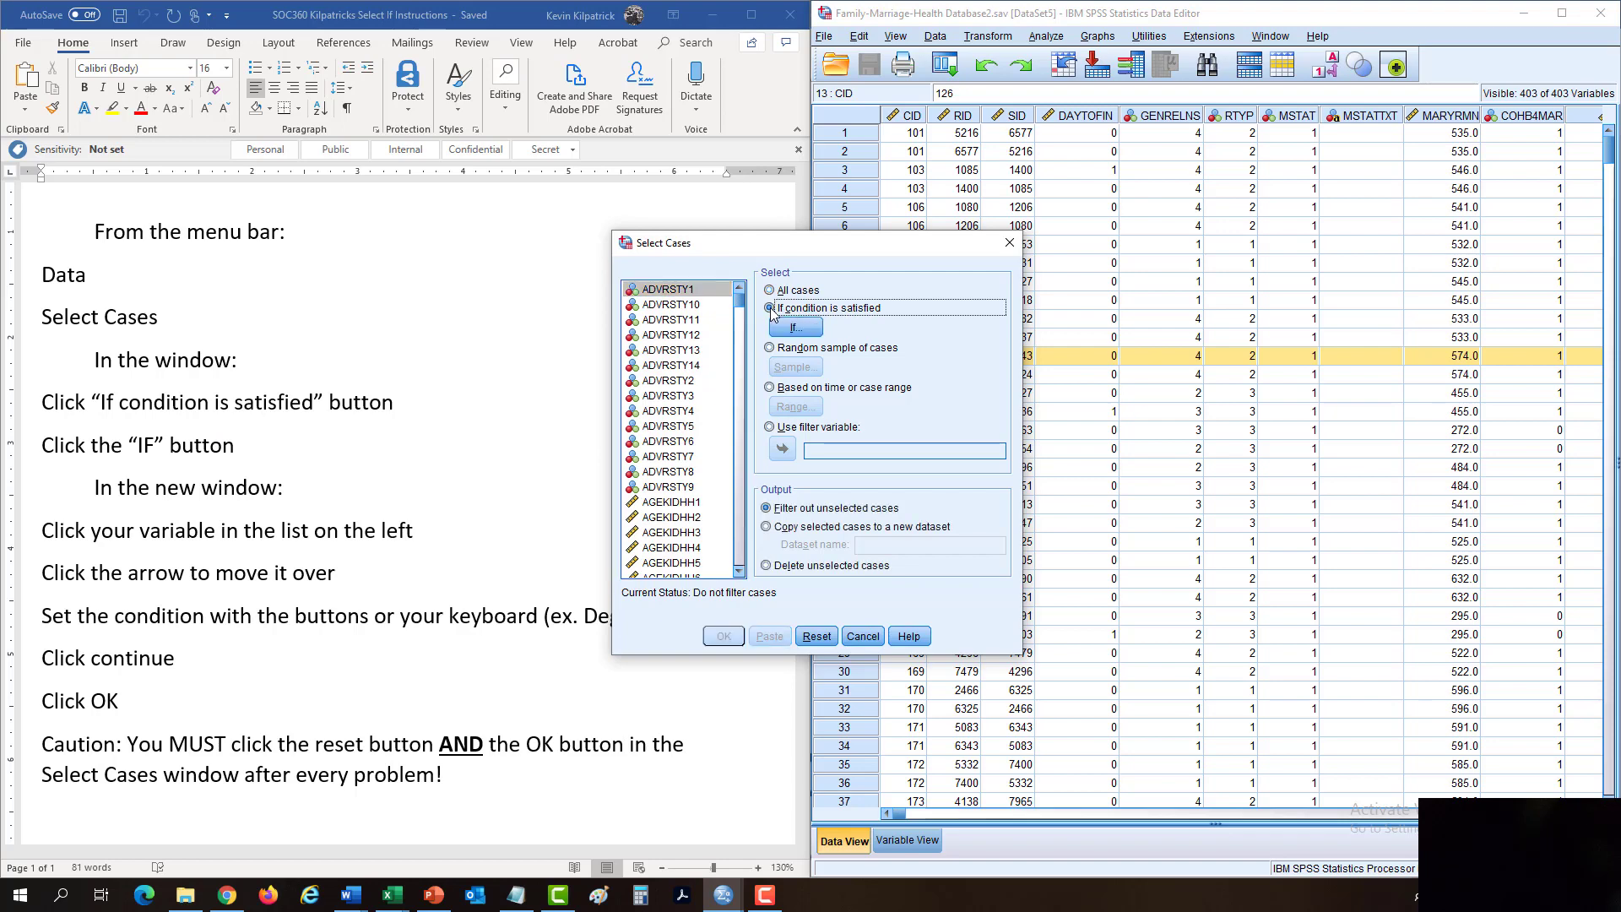
click(795, 328)
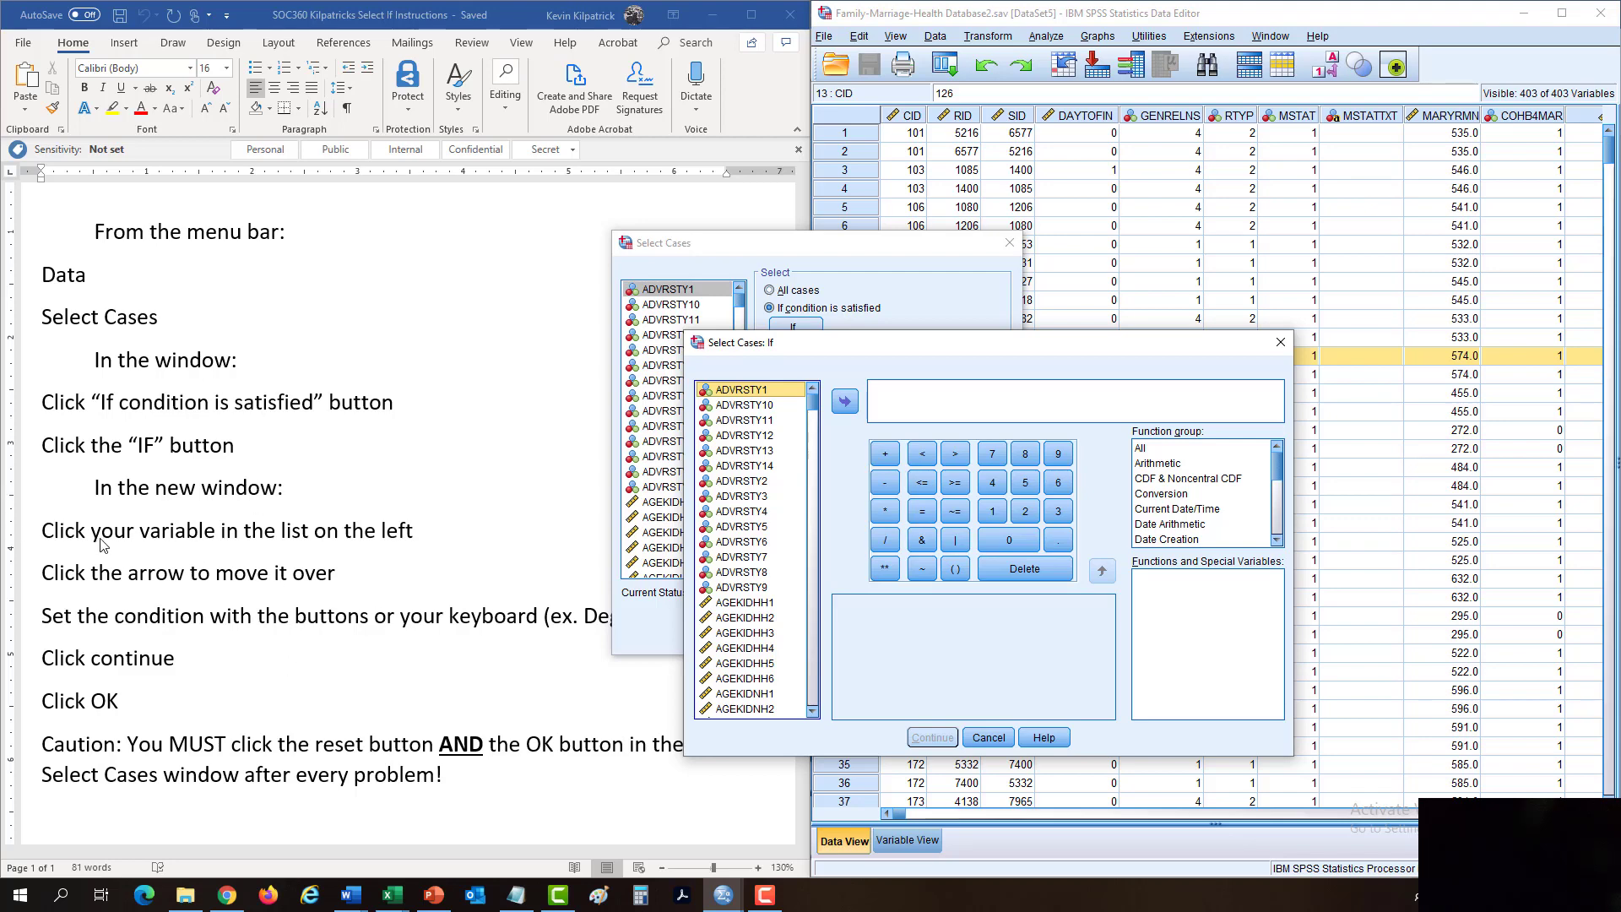
scroll(447, 622, up, 2)
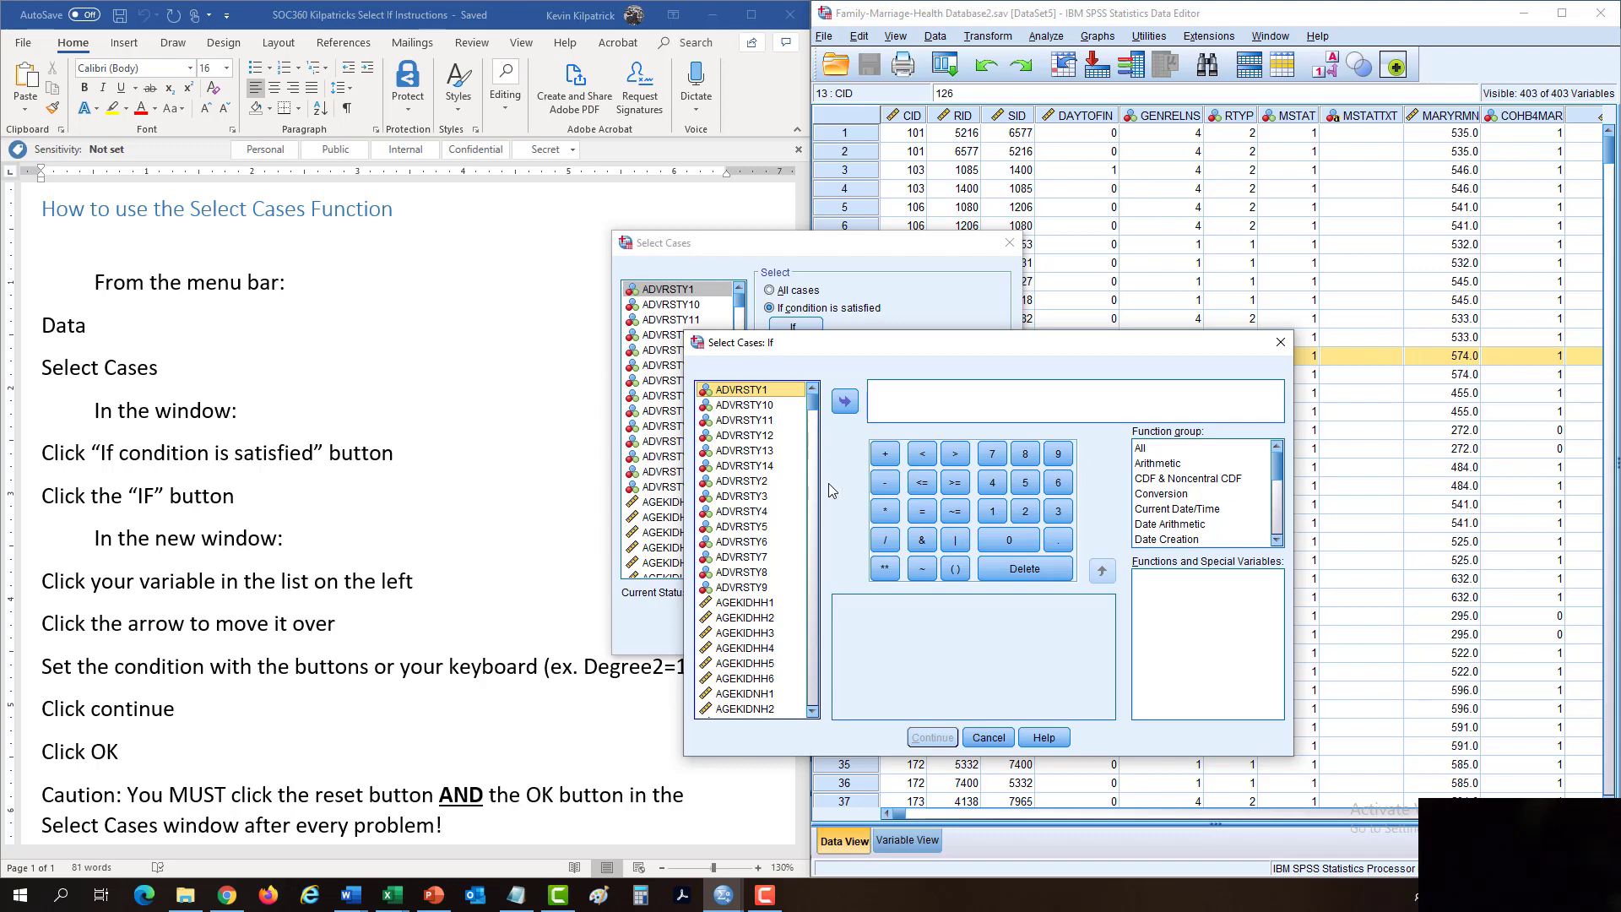
- Define the selection condition as WORKSIT = 4 and apply it to filter out unselected cases
drag(813, 414, 816, 712)
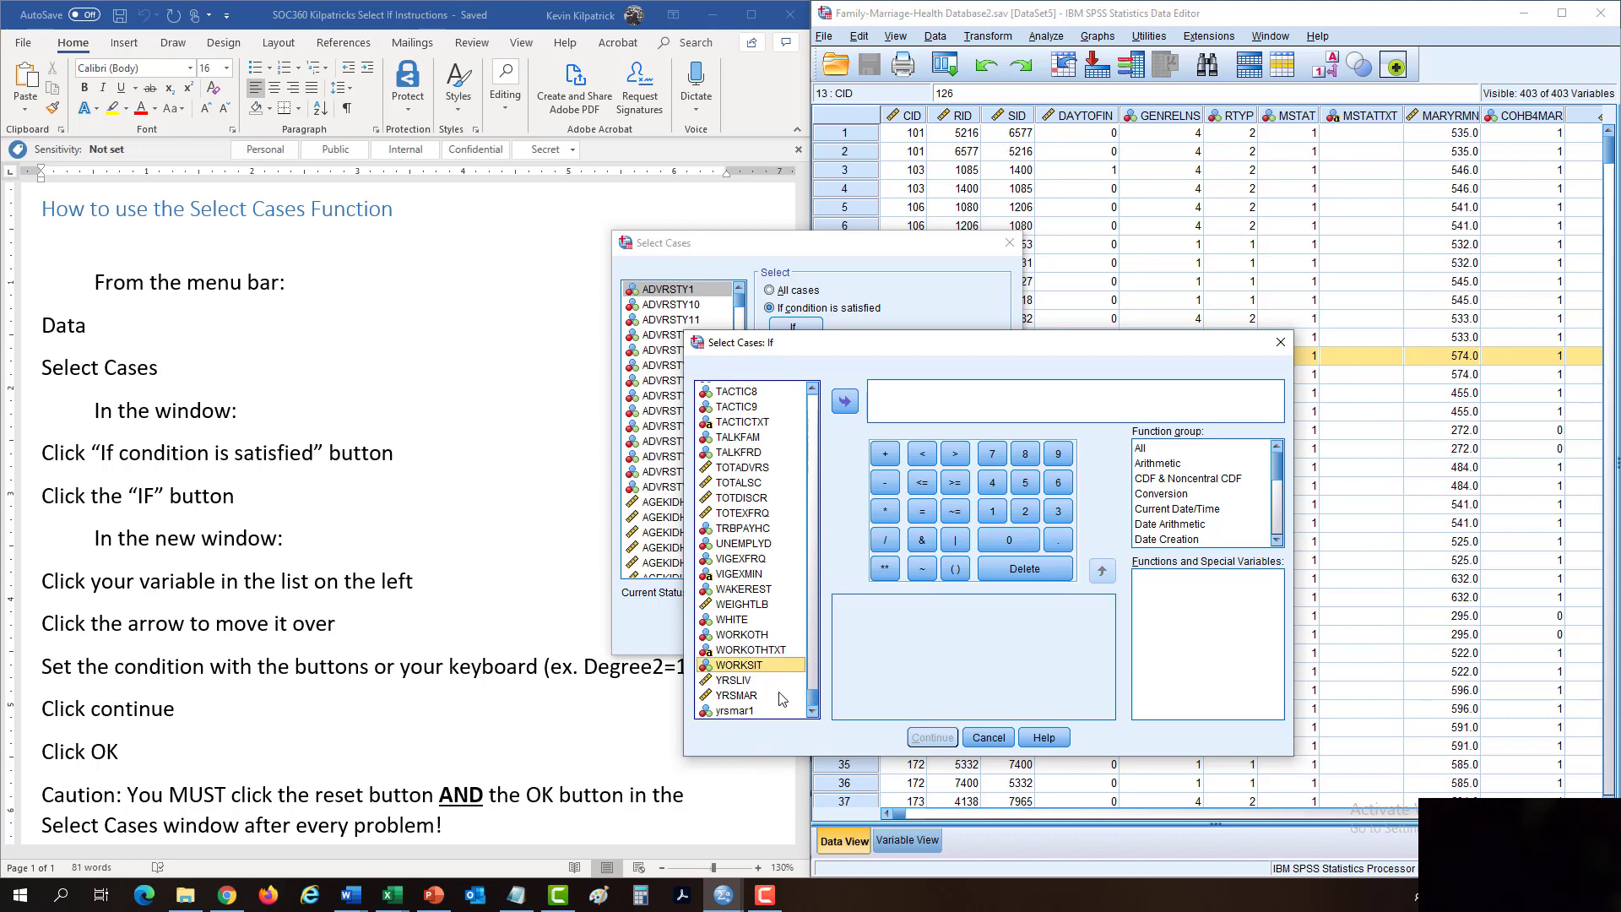
click(851, 405)
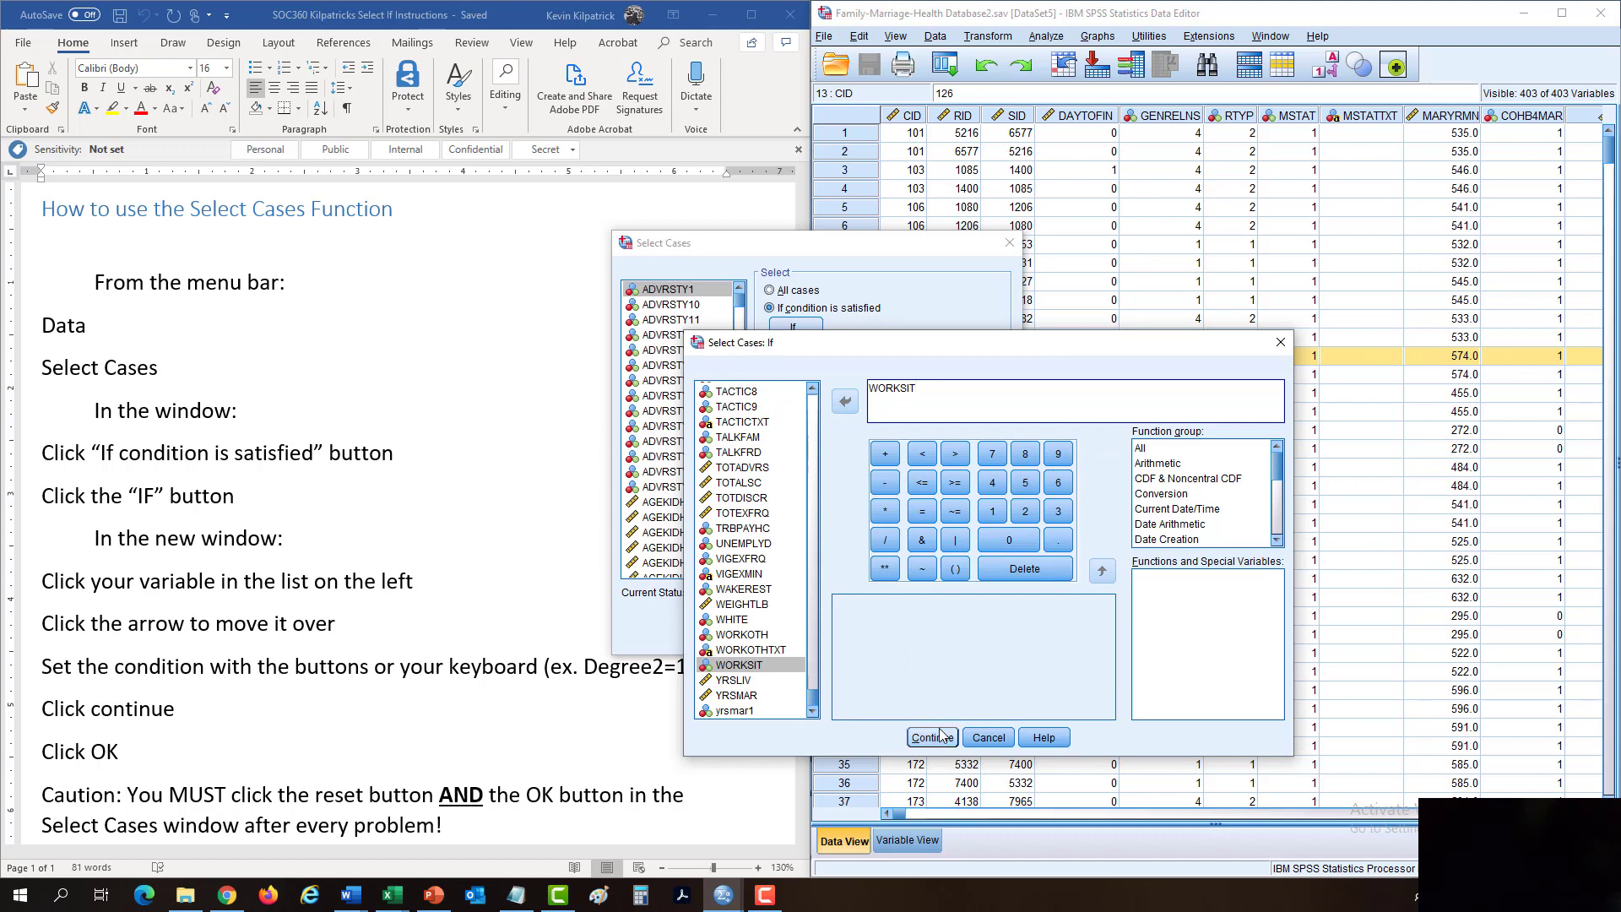
click(922, 511)
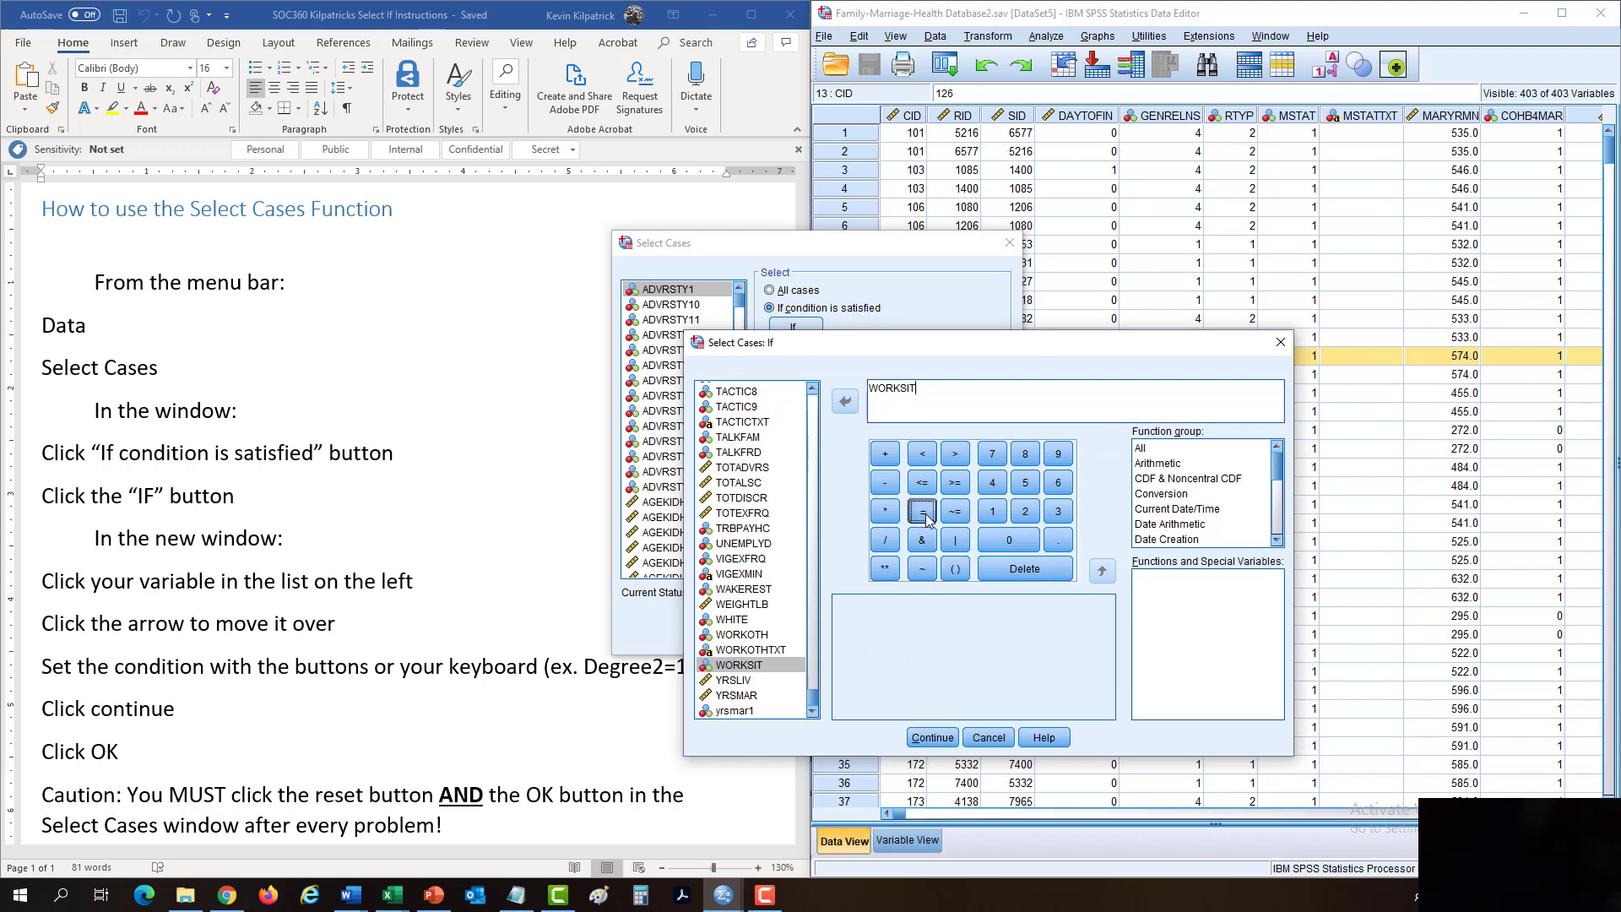
click(992, 483)
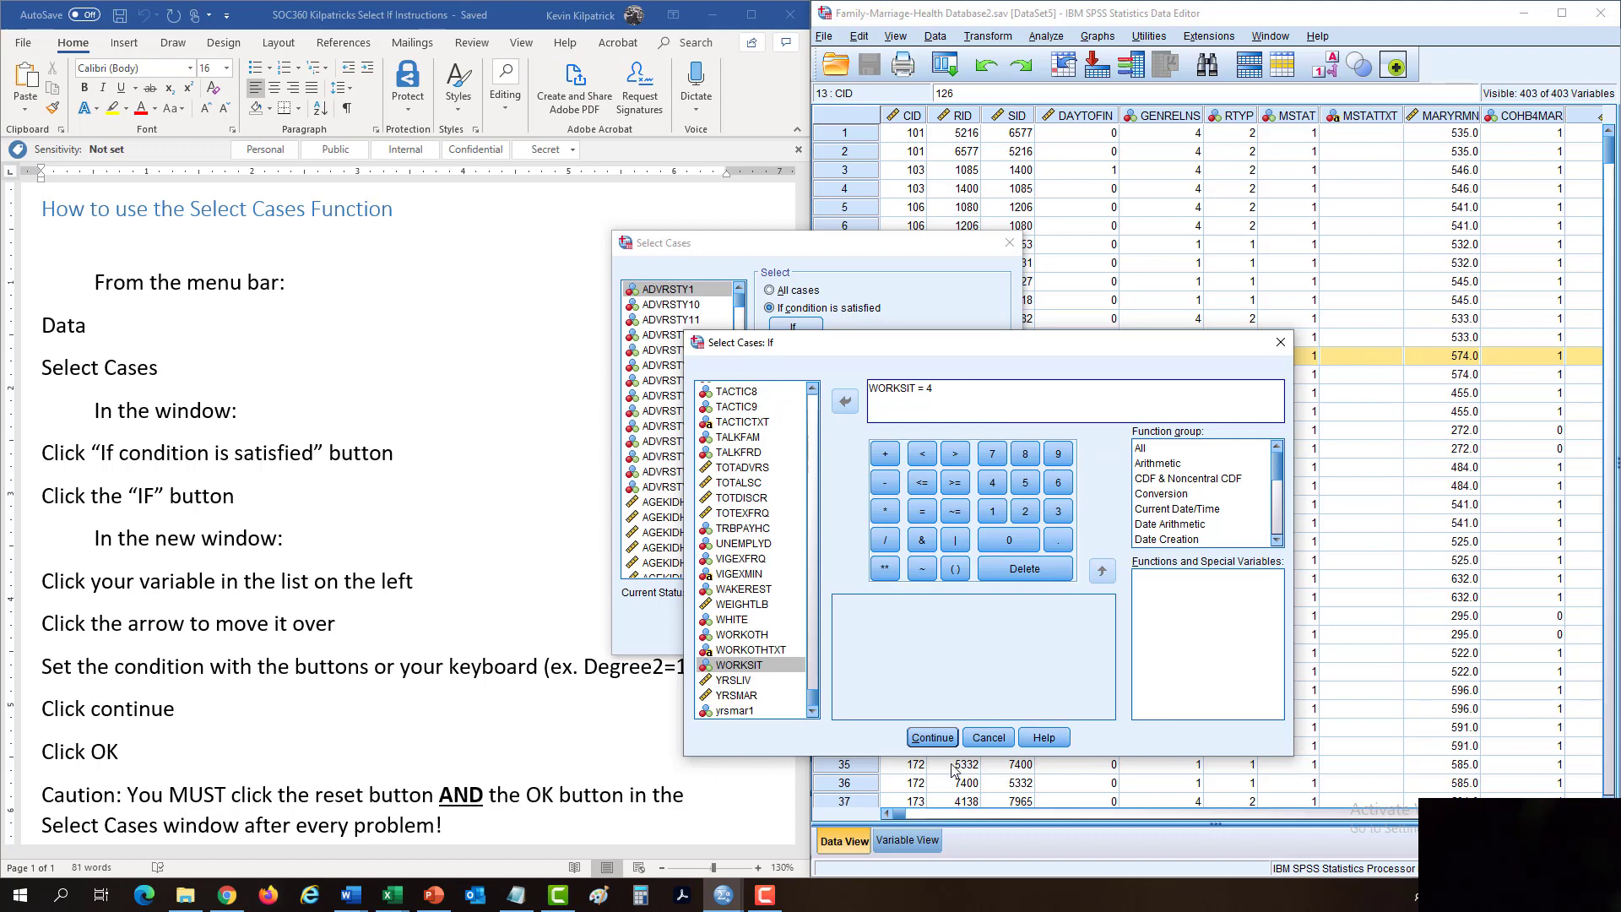
click(932, 738)
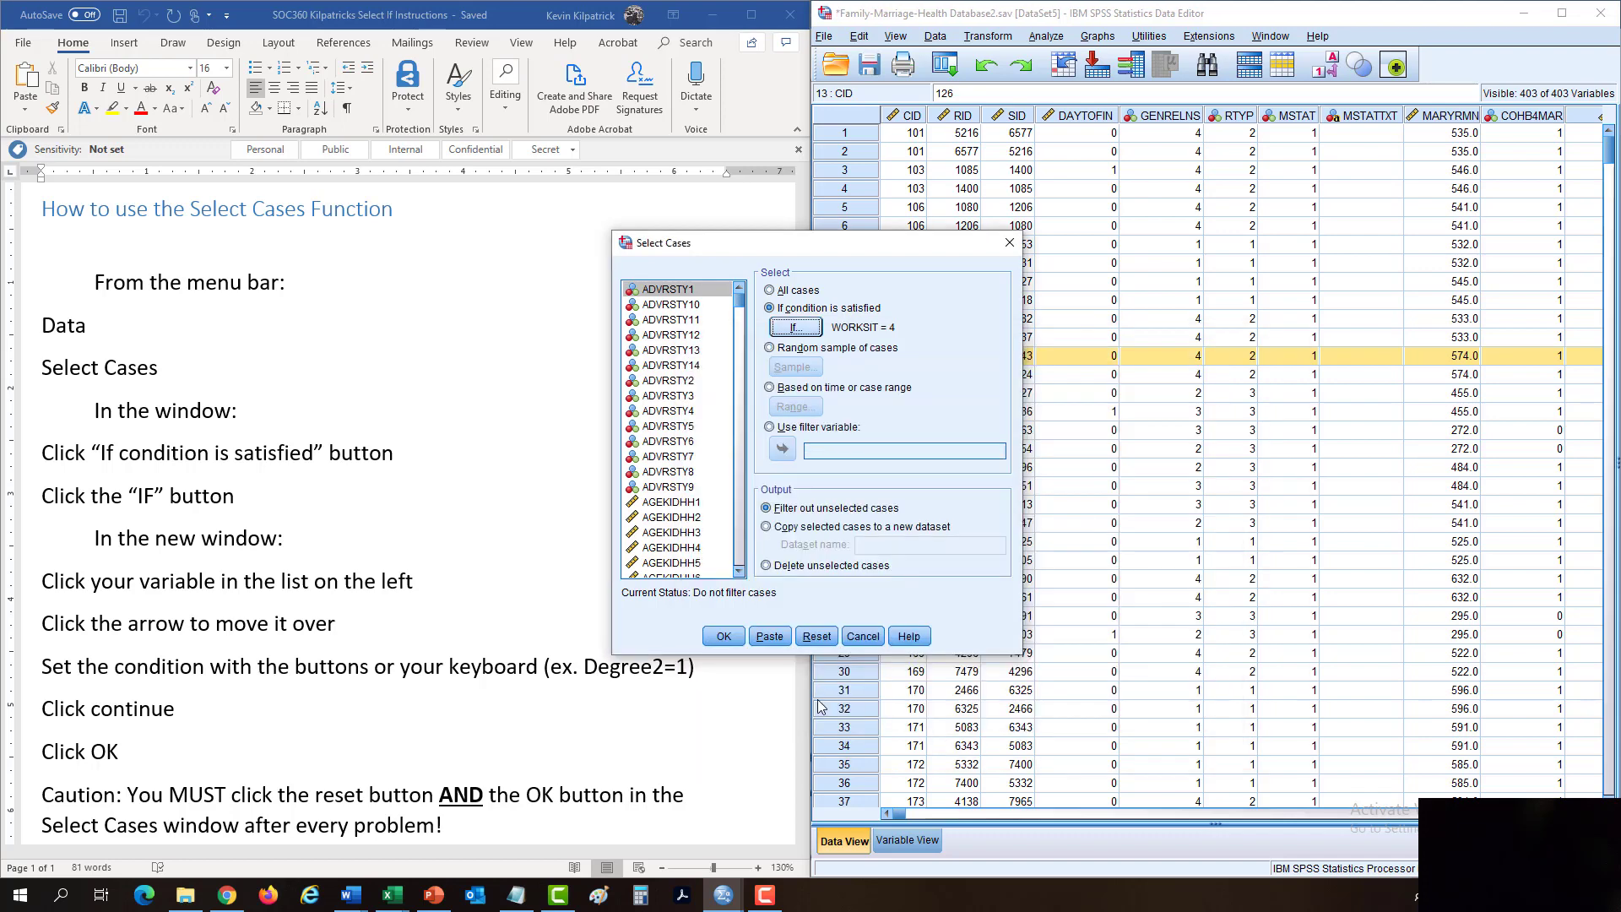
click(725, 640)
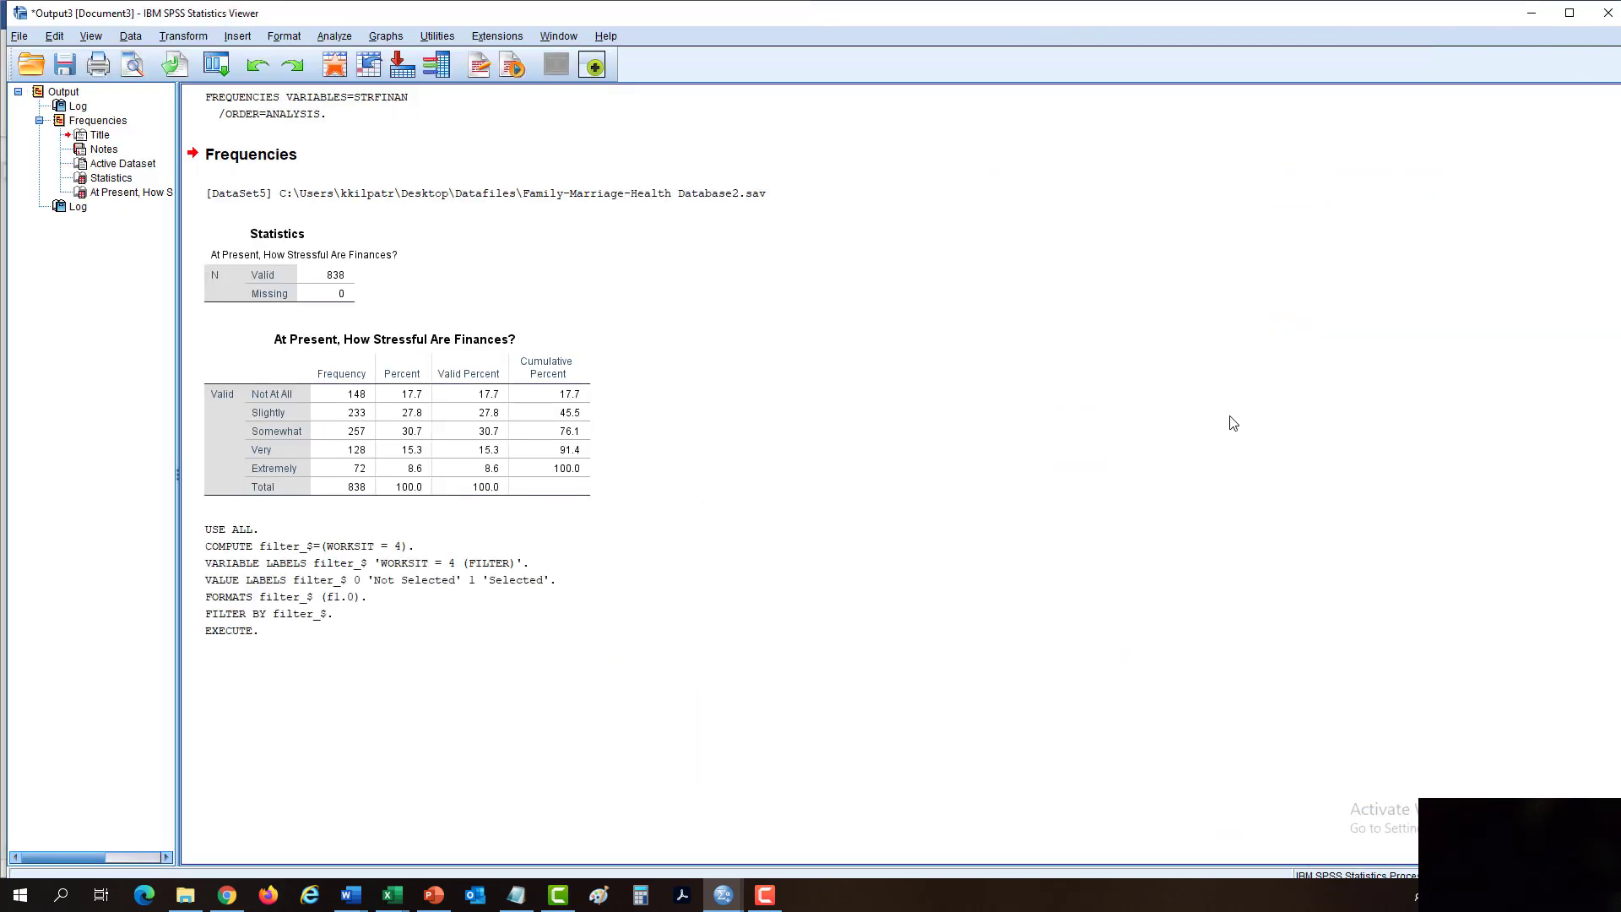
- Select the WORKSIT filter's log syntax in the output to point it out
click(593, 631)
click(670, 680)
click(373, 611)
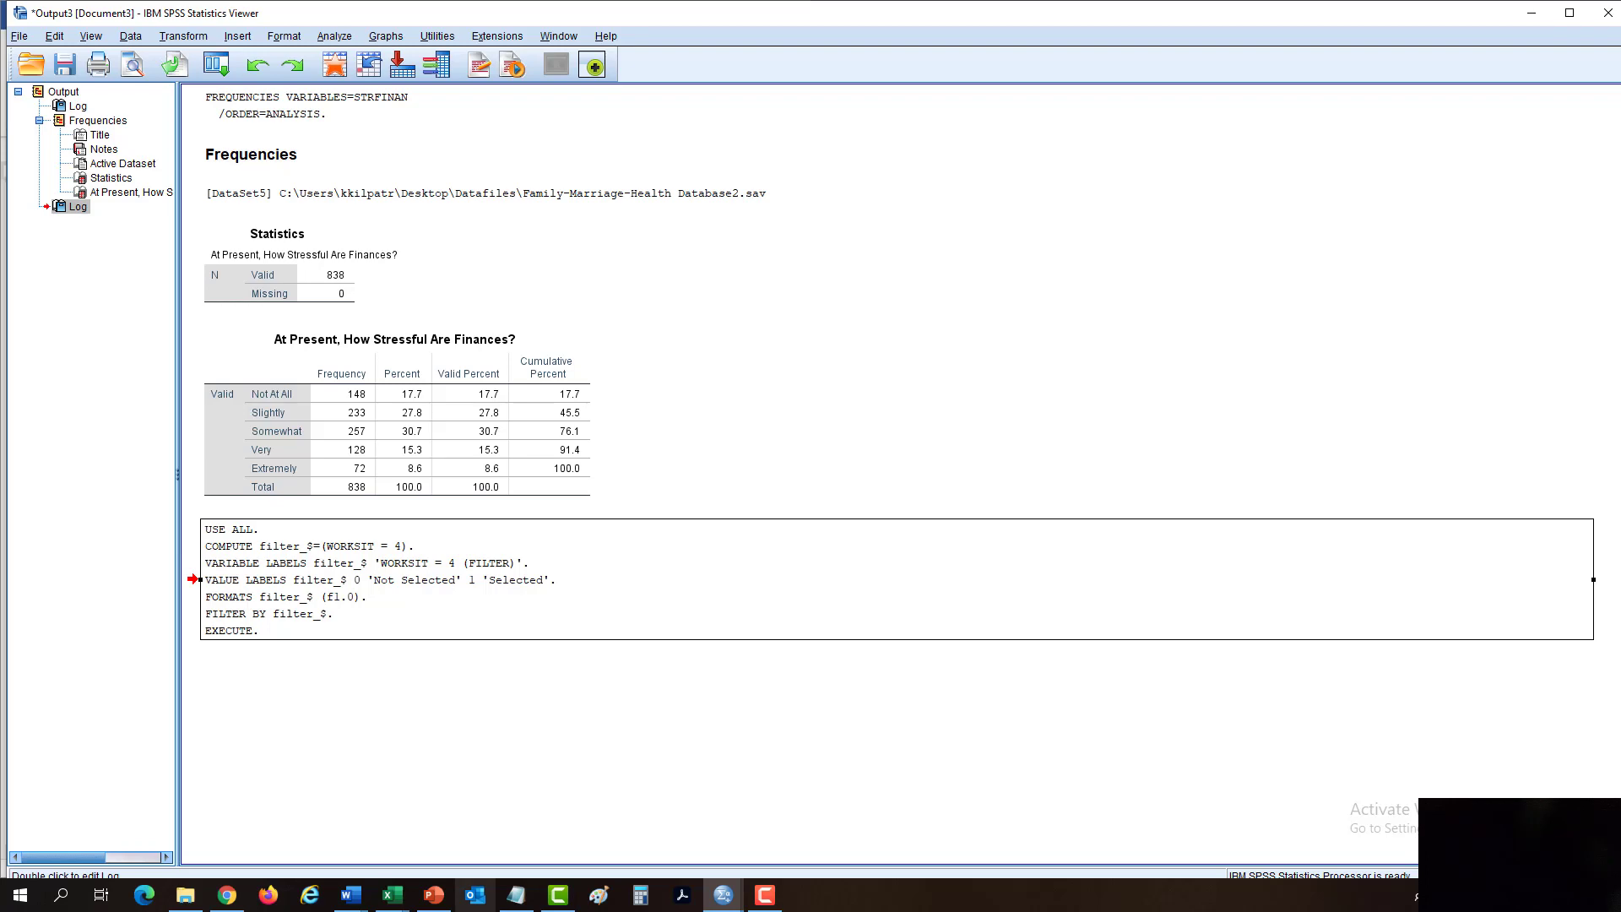
- Switch to the Word problem set and highlight problem 1's instruction to run another frequency on STRFINAN
click(365, 896)
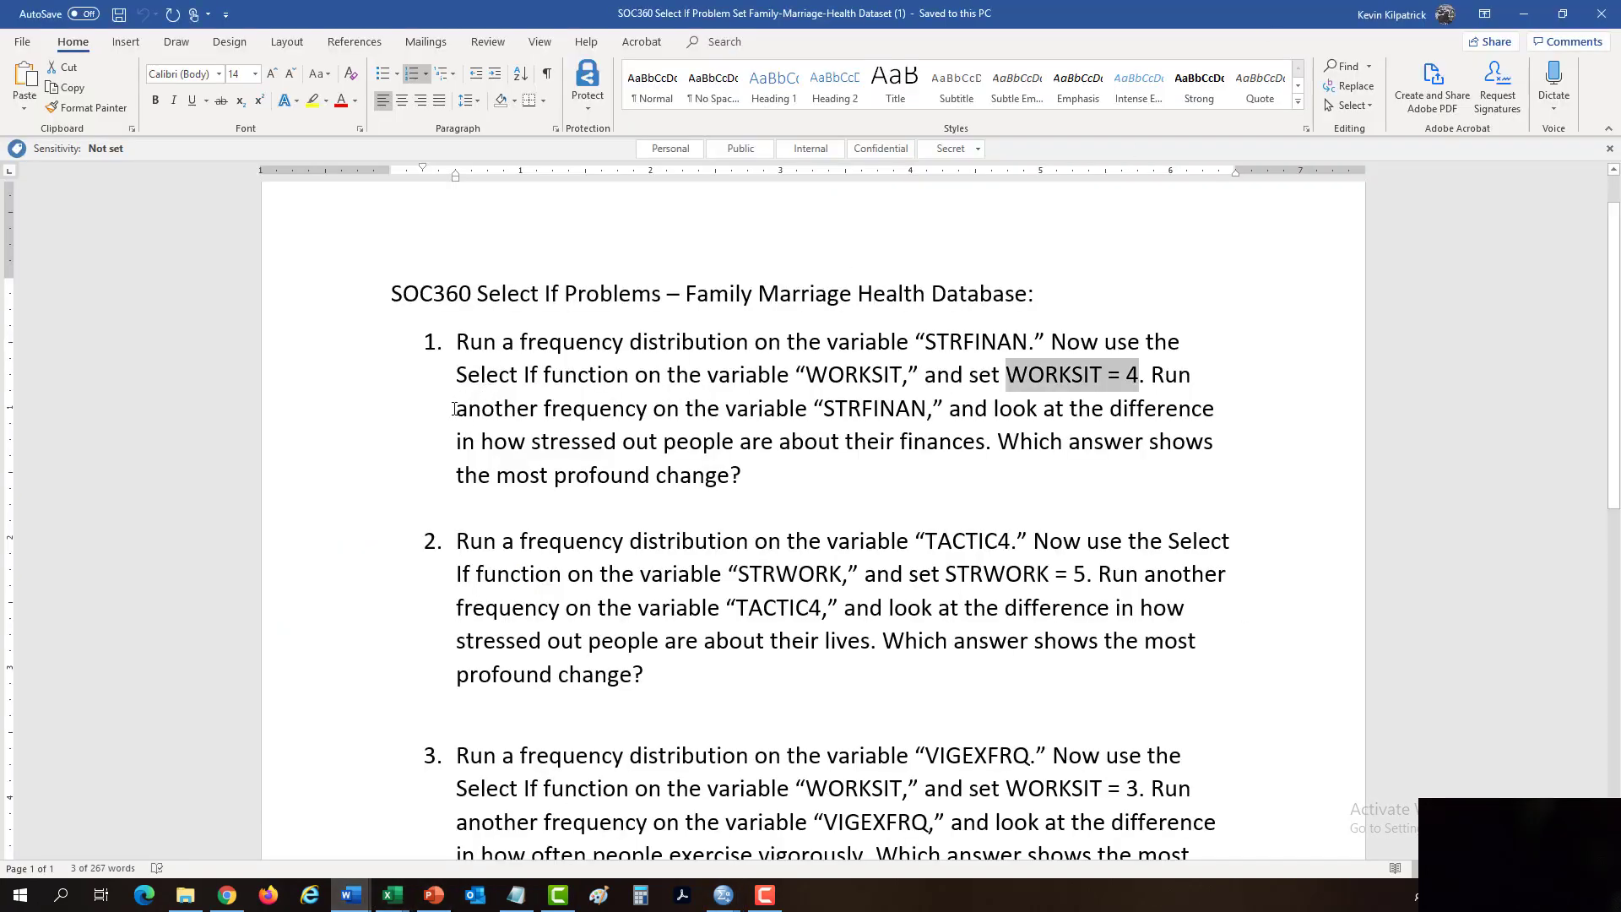
drag(466, 410, 896, 415)
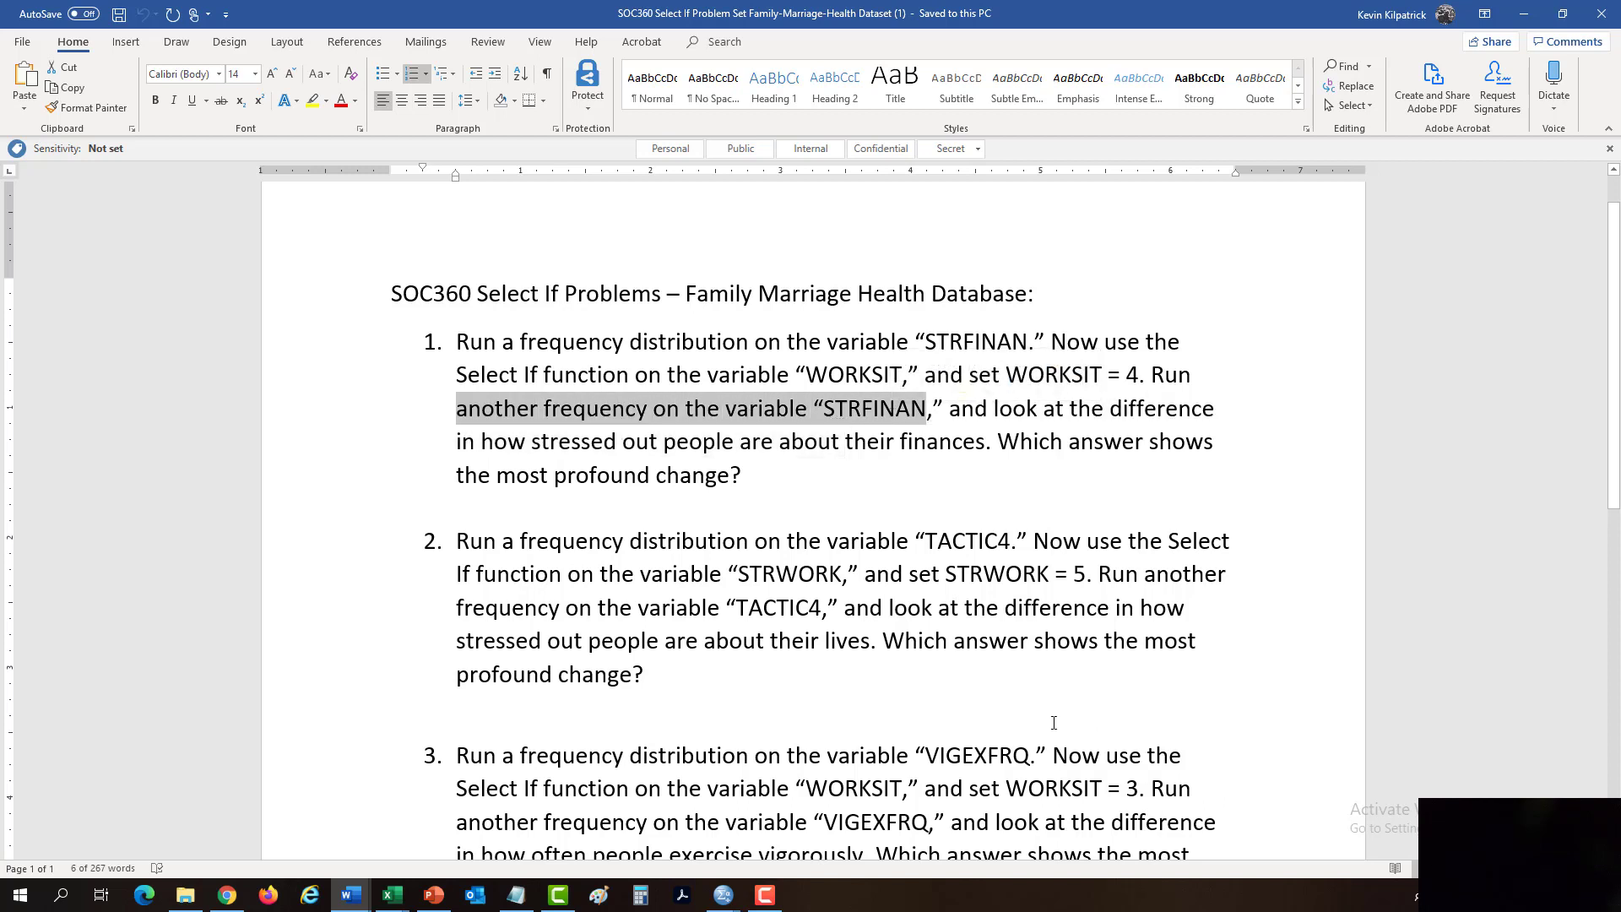
- Switch to the SPSS Data Editor and select cases 29 and 31 in turn to point out selected, uncrossed rows
click(723, 895)
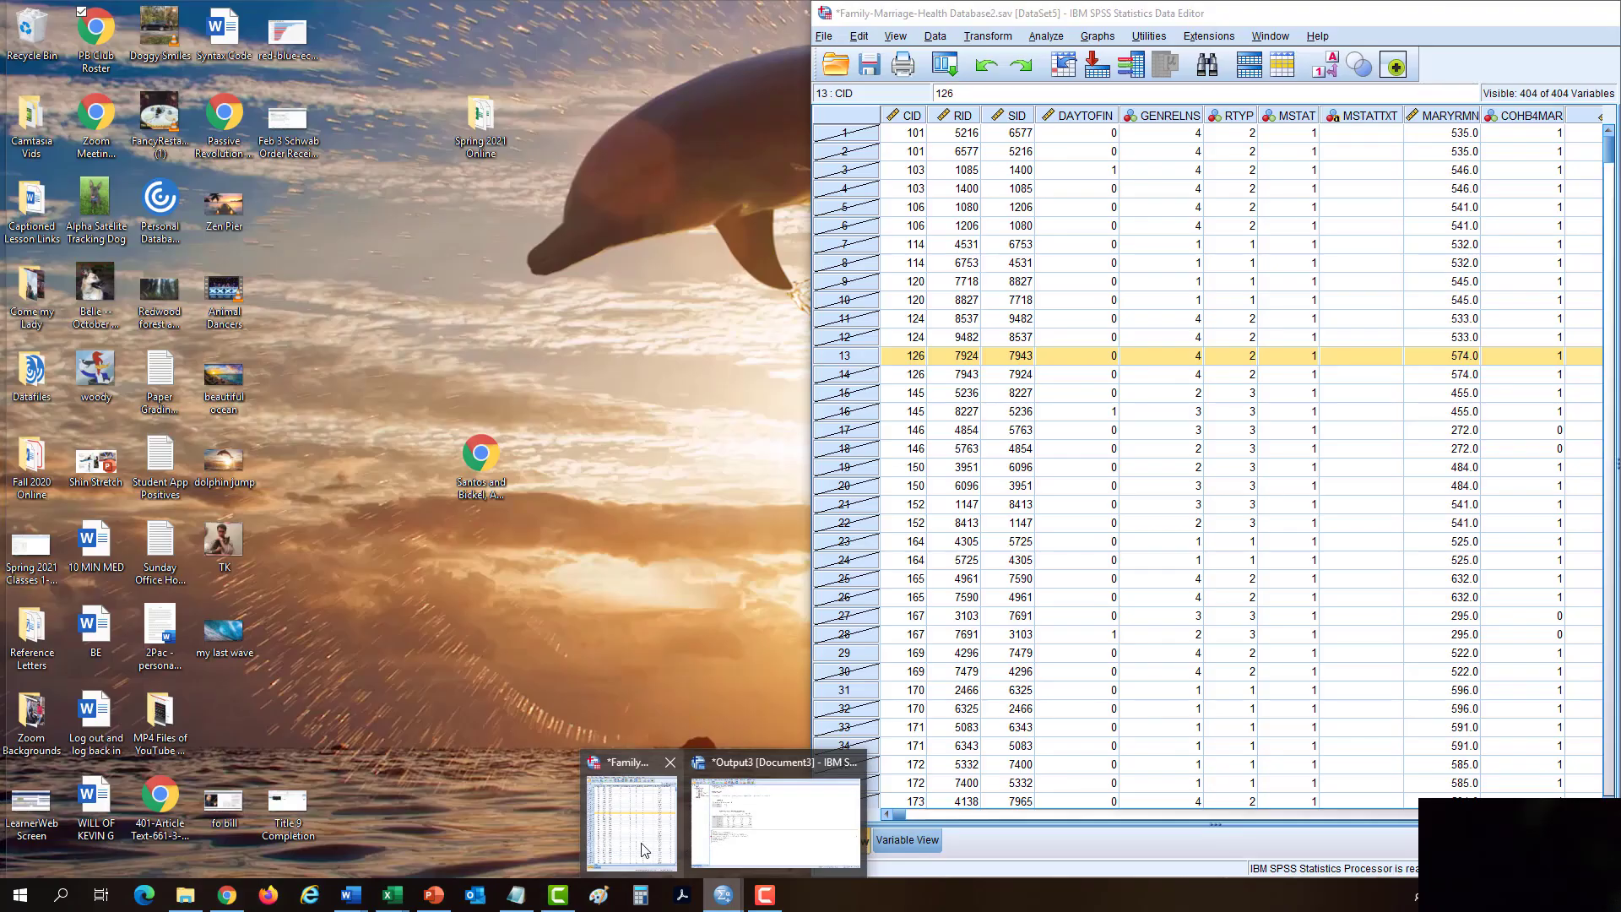
click(639, 858)
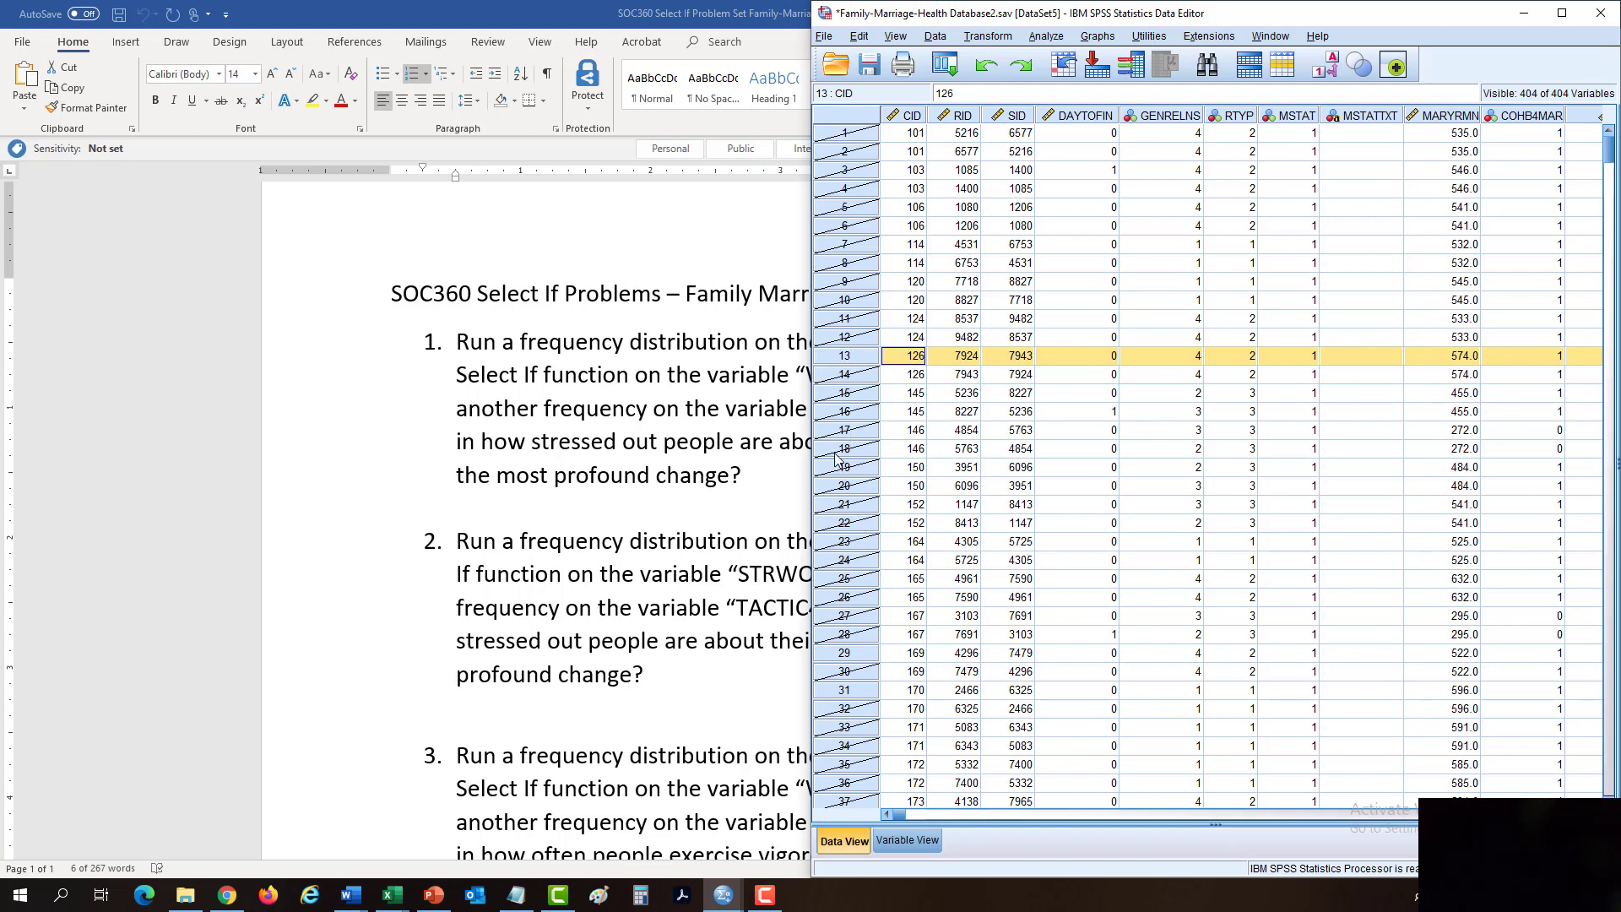
click(844, 653)
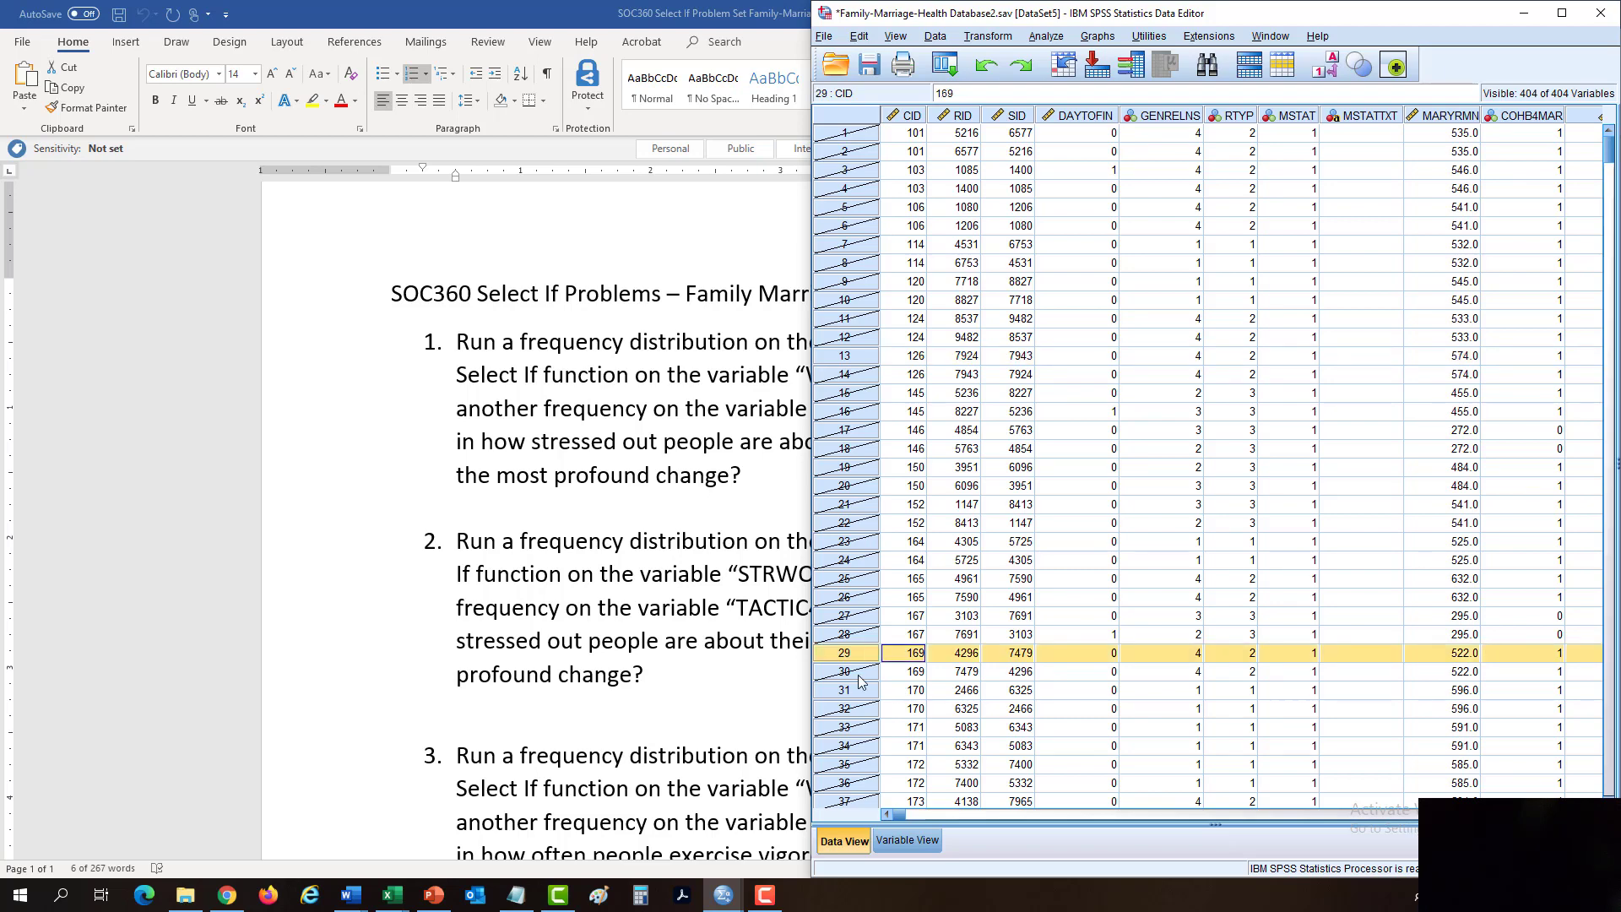
click(845, 691)
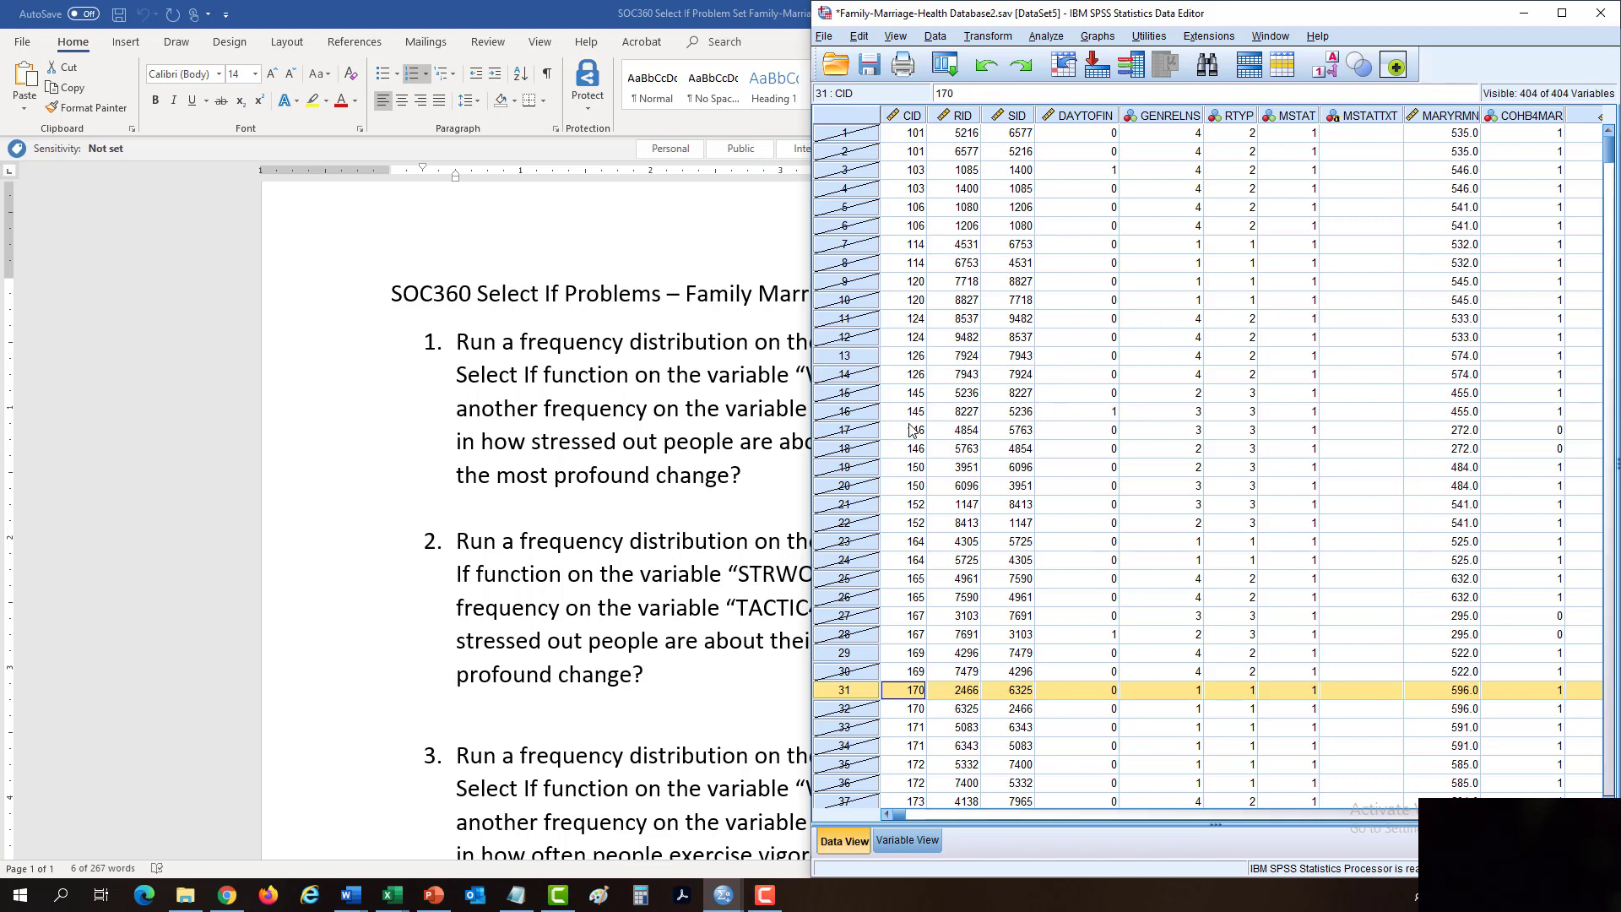
click(1046, 36)
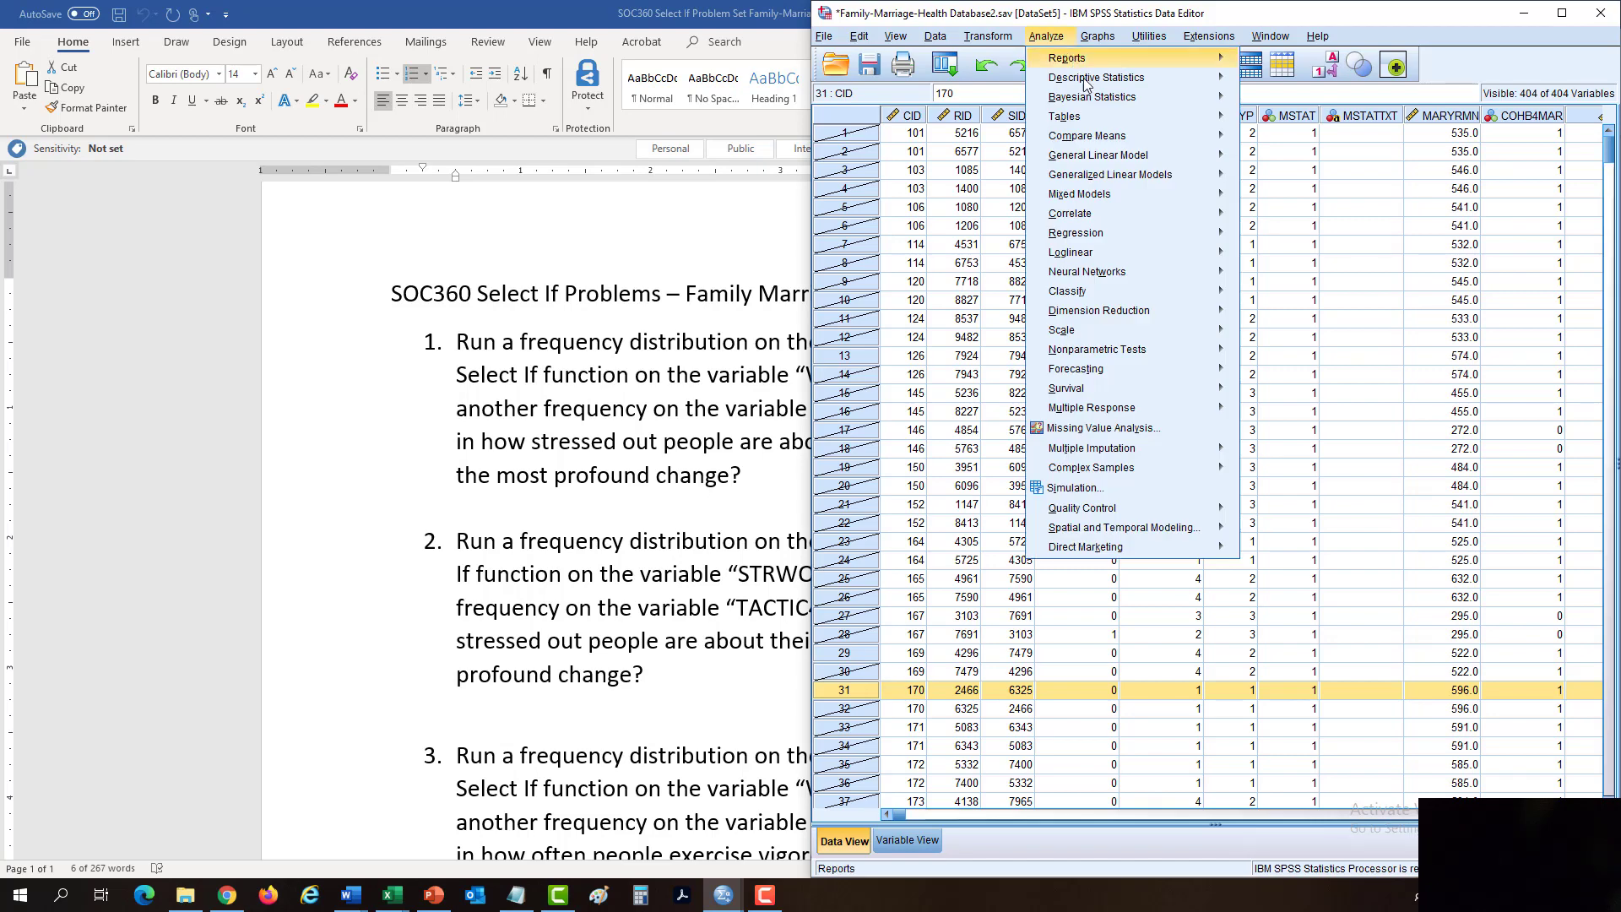
mouse_move(1119, 84)
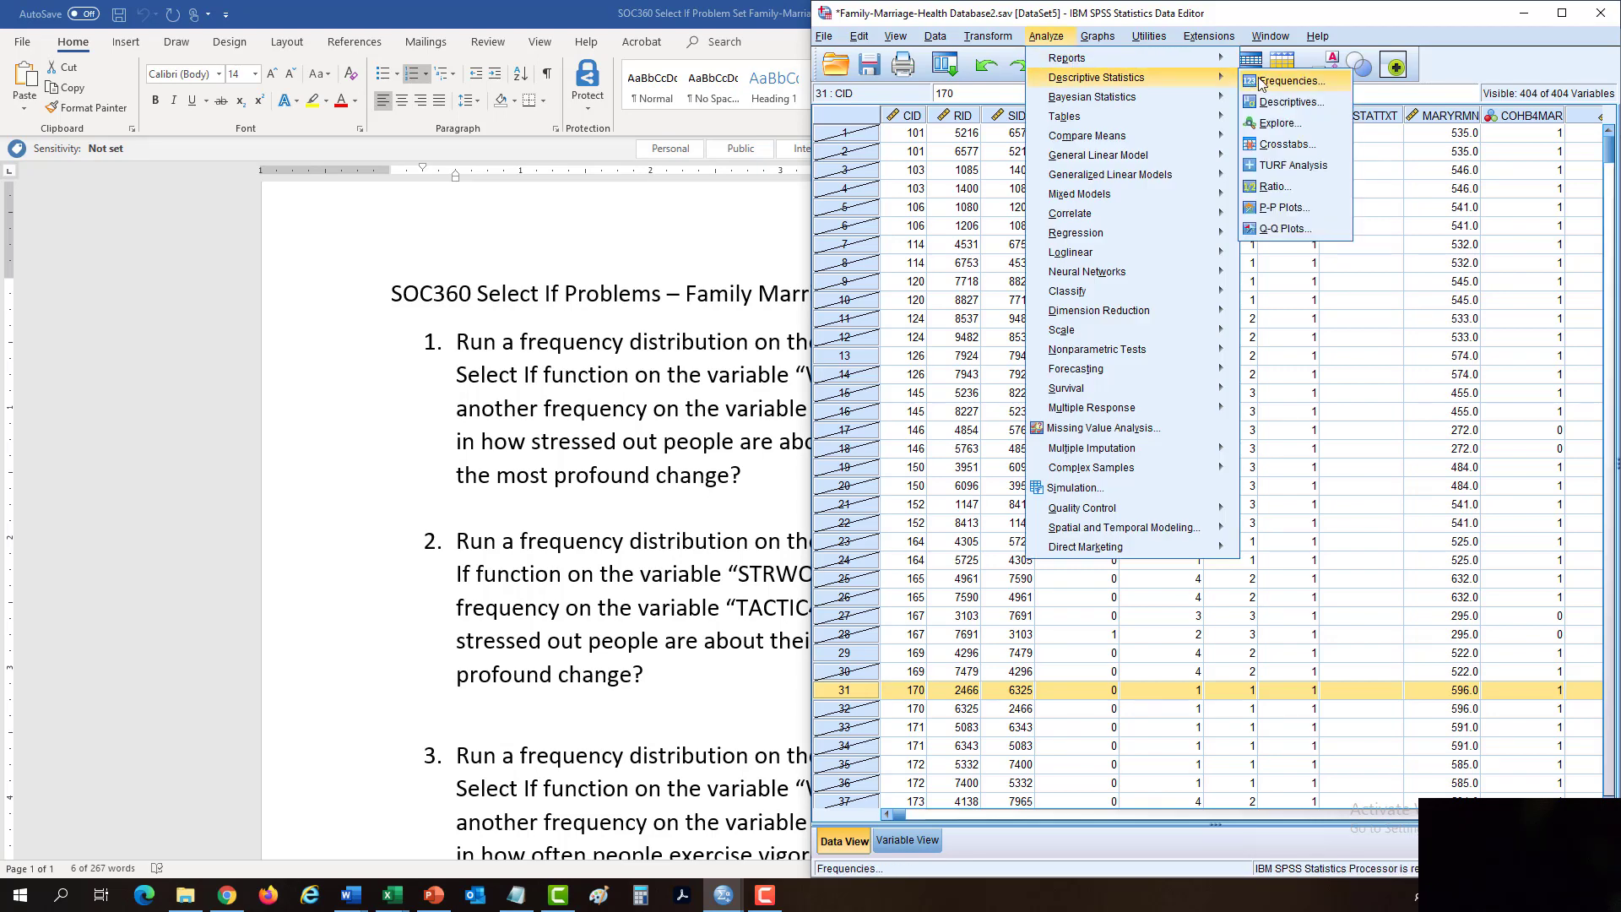
click(971, 284)
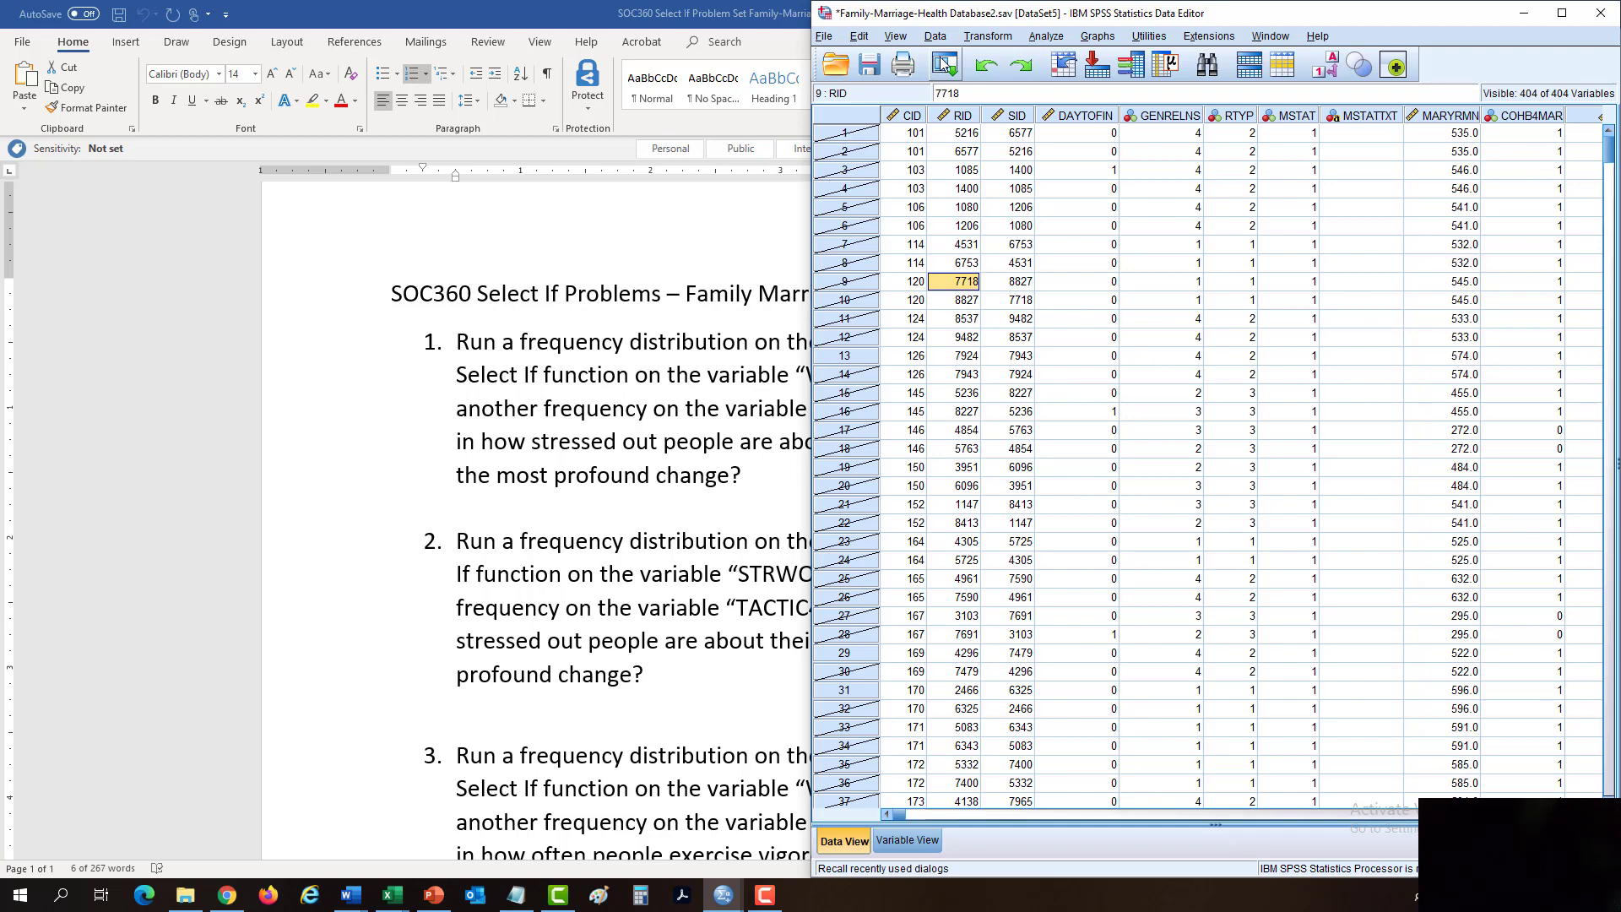
- Recall the recently used Frequencies dialog and run it again on STRFINAN for the selected cases
click(943, 63)
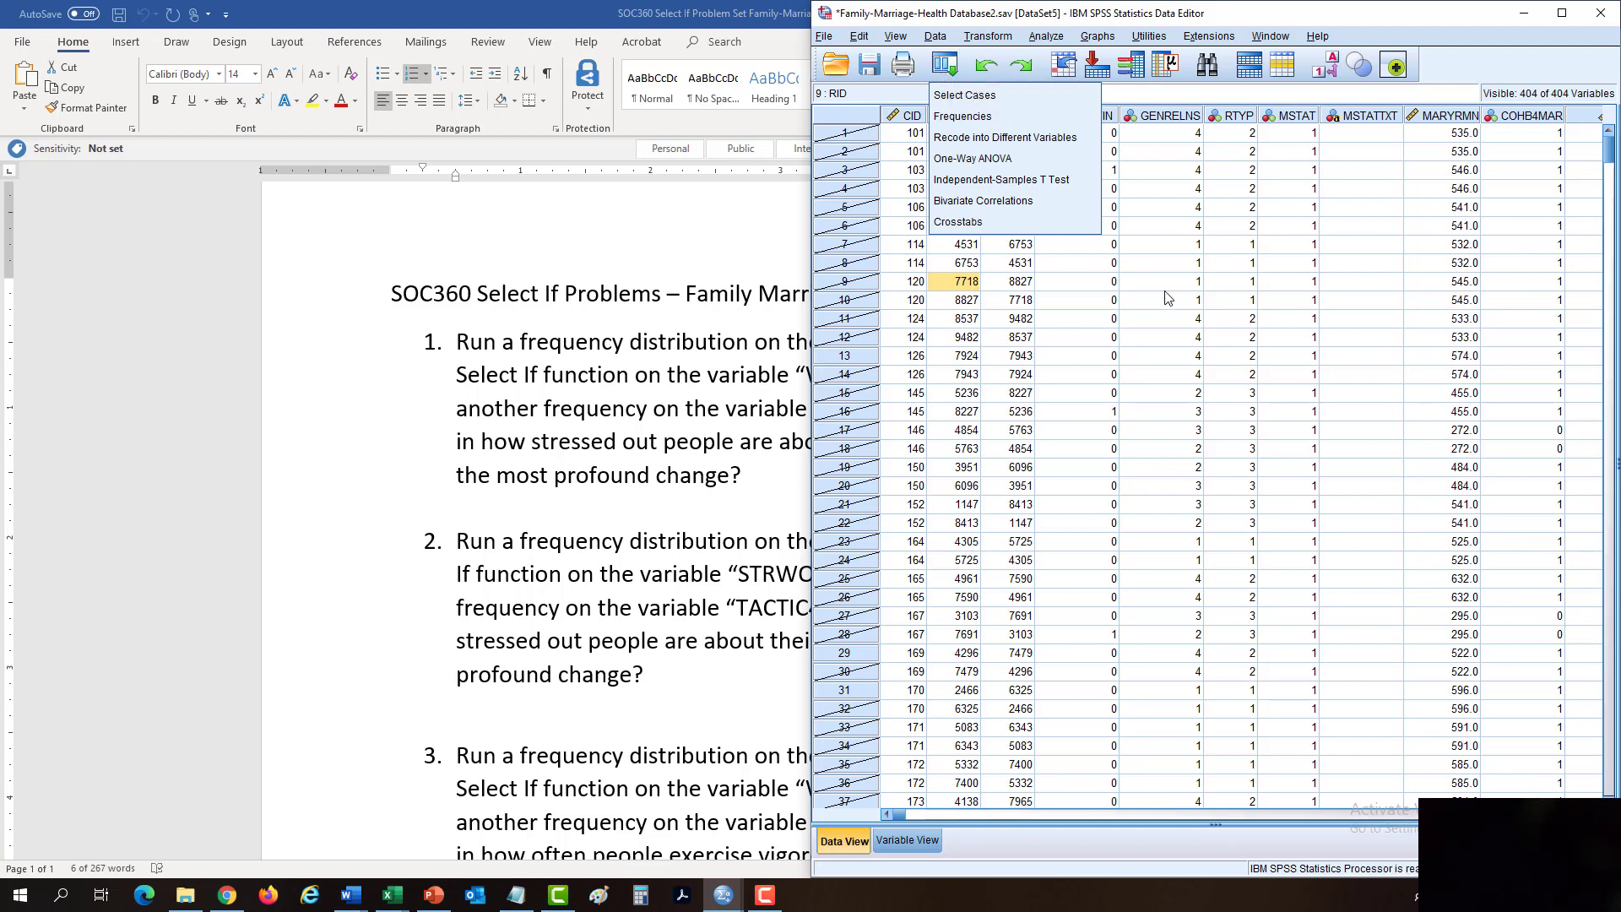
drag(1163, 281, 1162, 301)
click(944, 65)
click(963, 117)
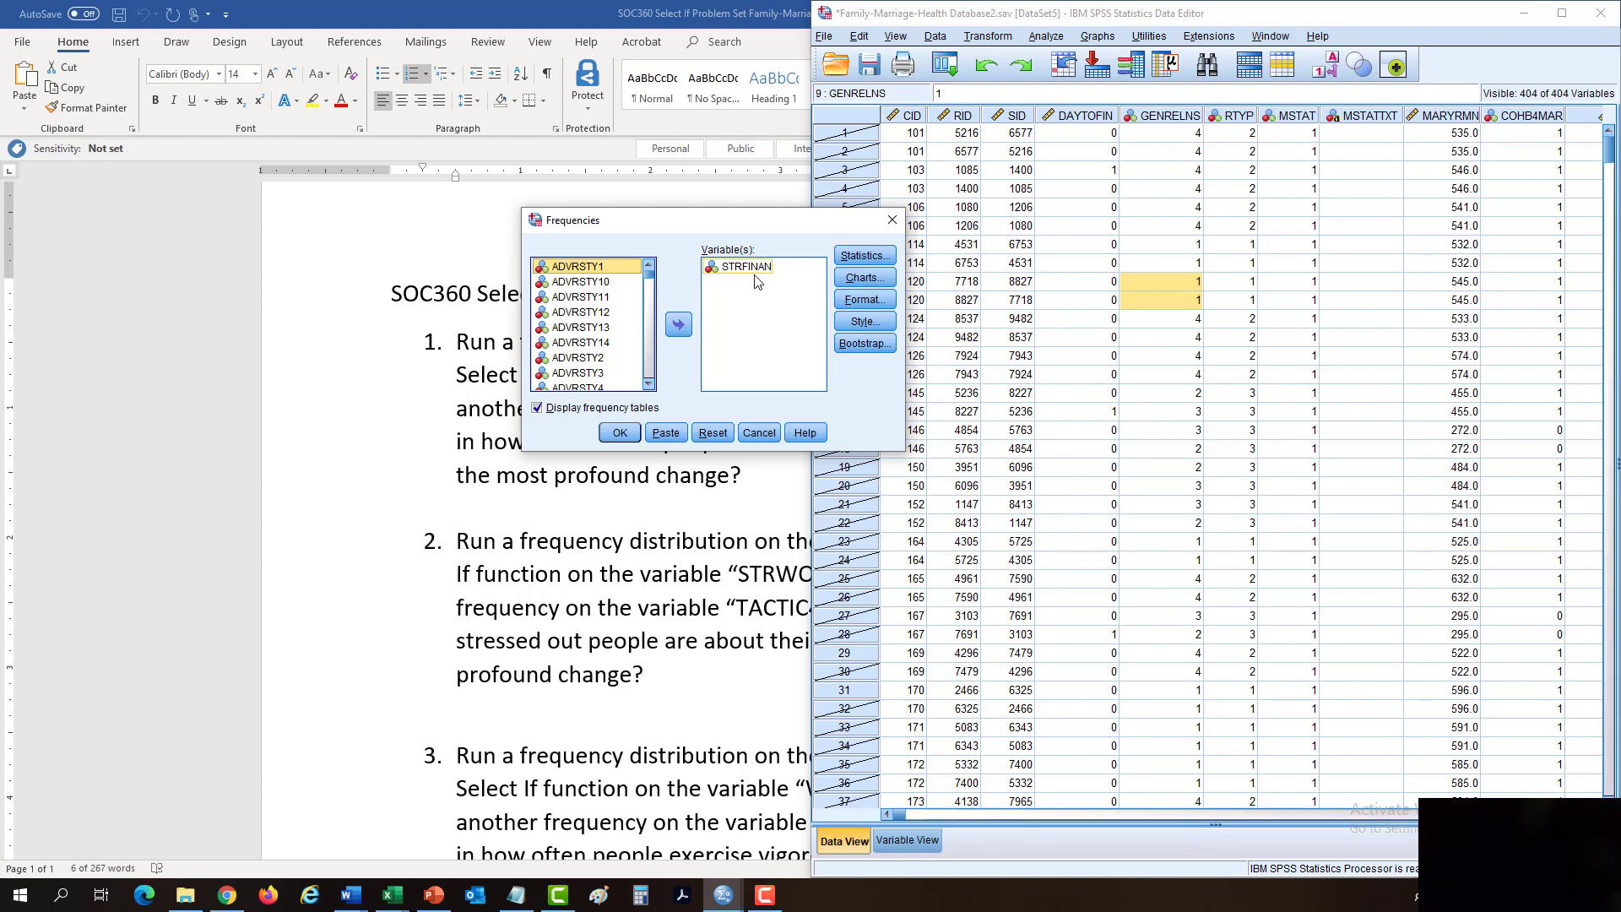
click(621, 434)
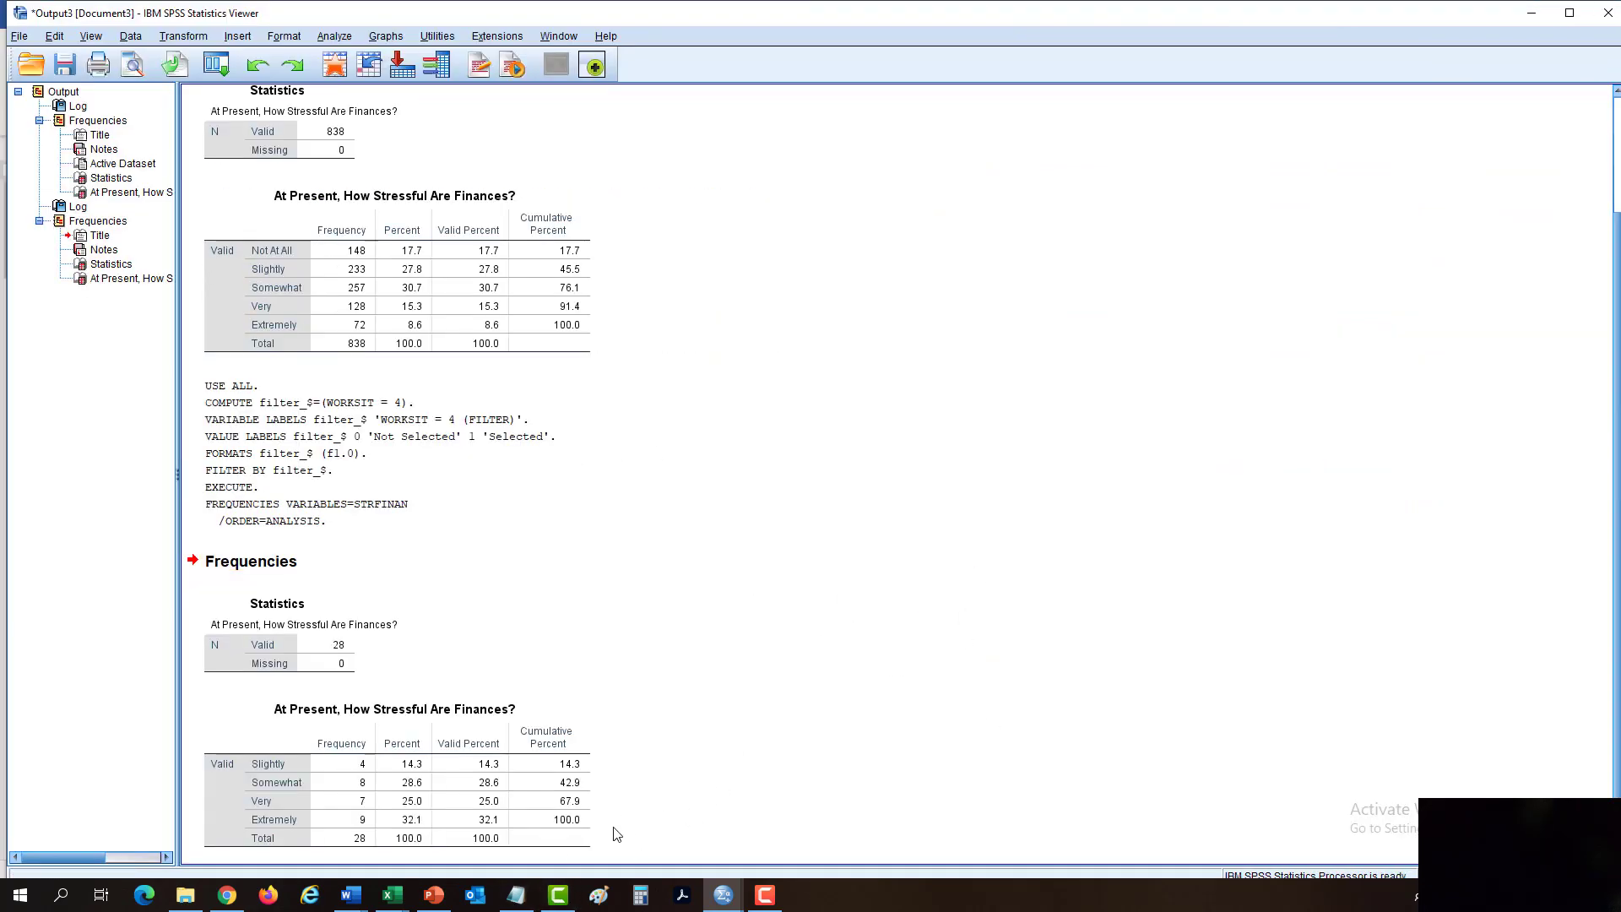
- Move the filtered STRFINAN frequency table directly after the unfiltered STRFINAN table in the output
click(437, 764)
right_click(438, 764)
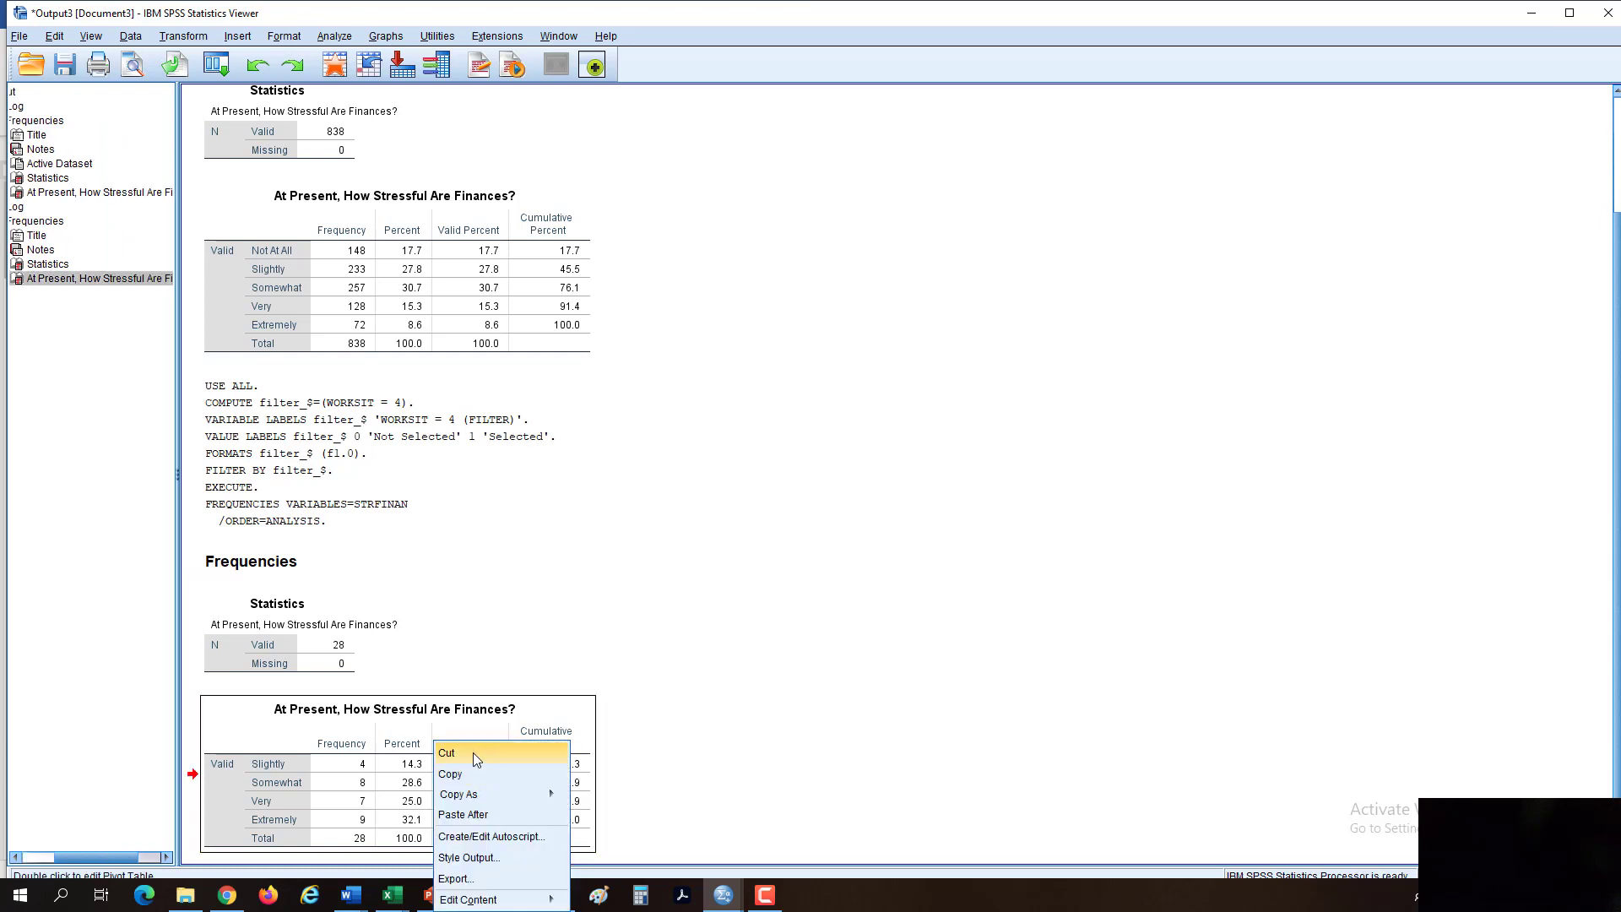
click(473, 752)
right_click(448, 439)
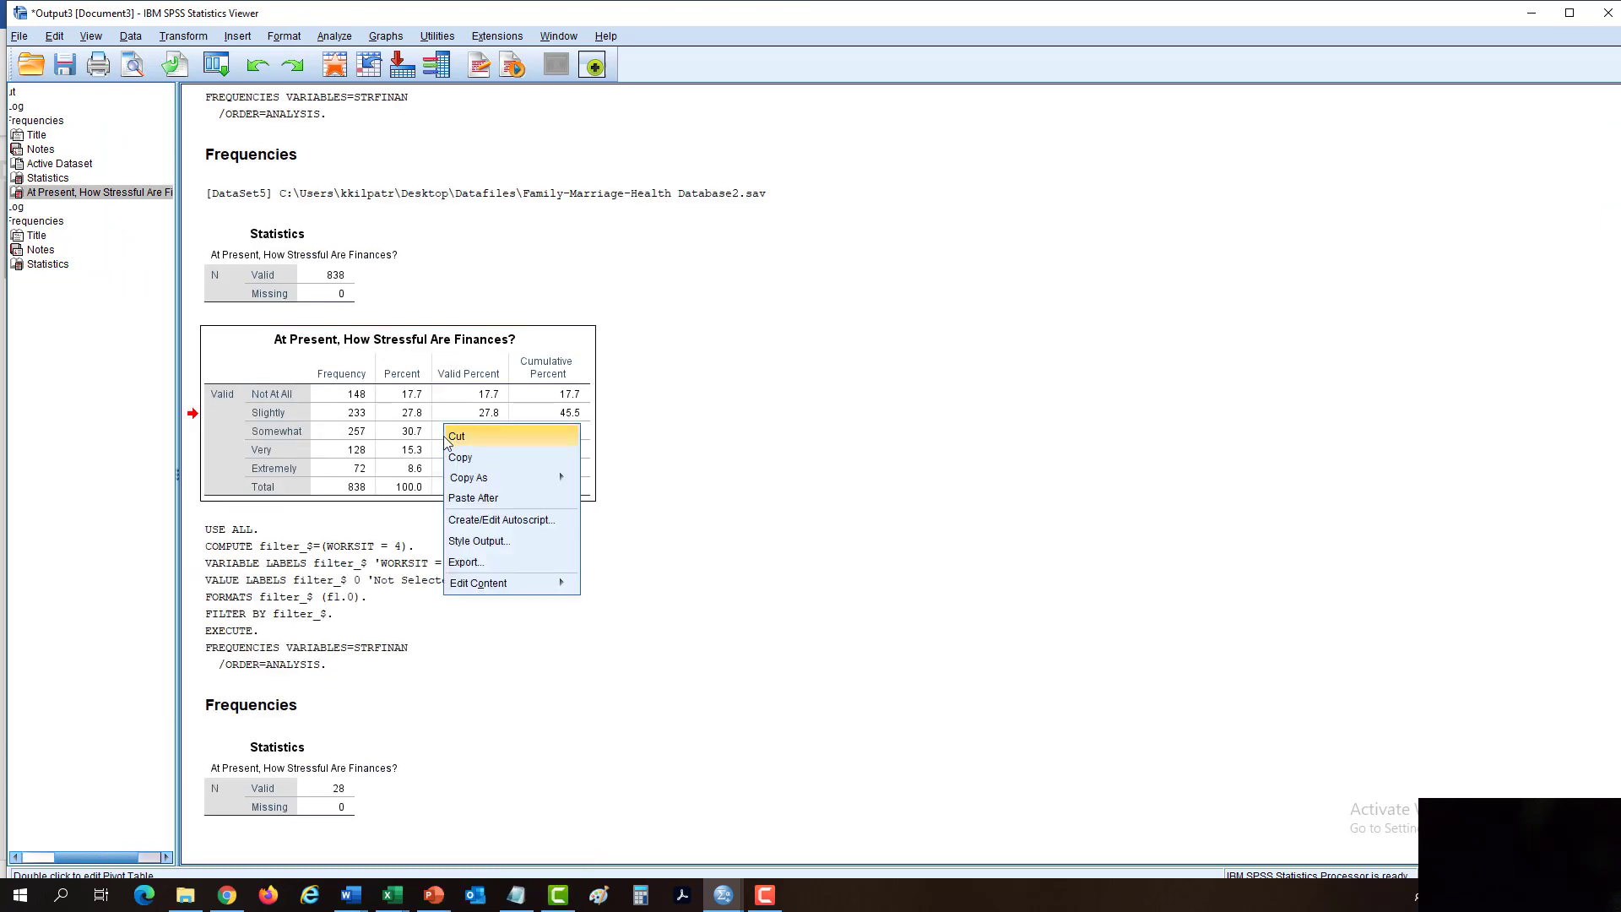
click(480, 498)
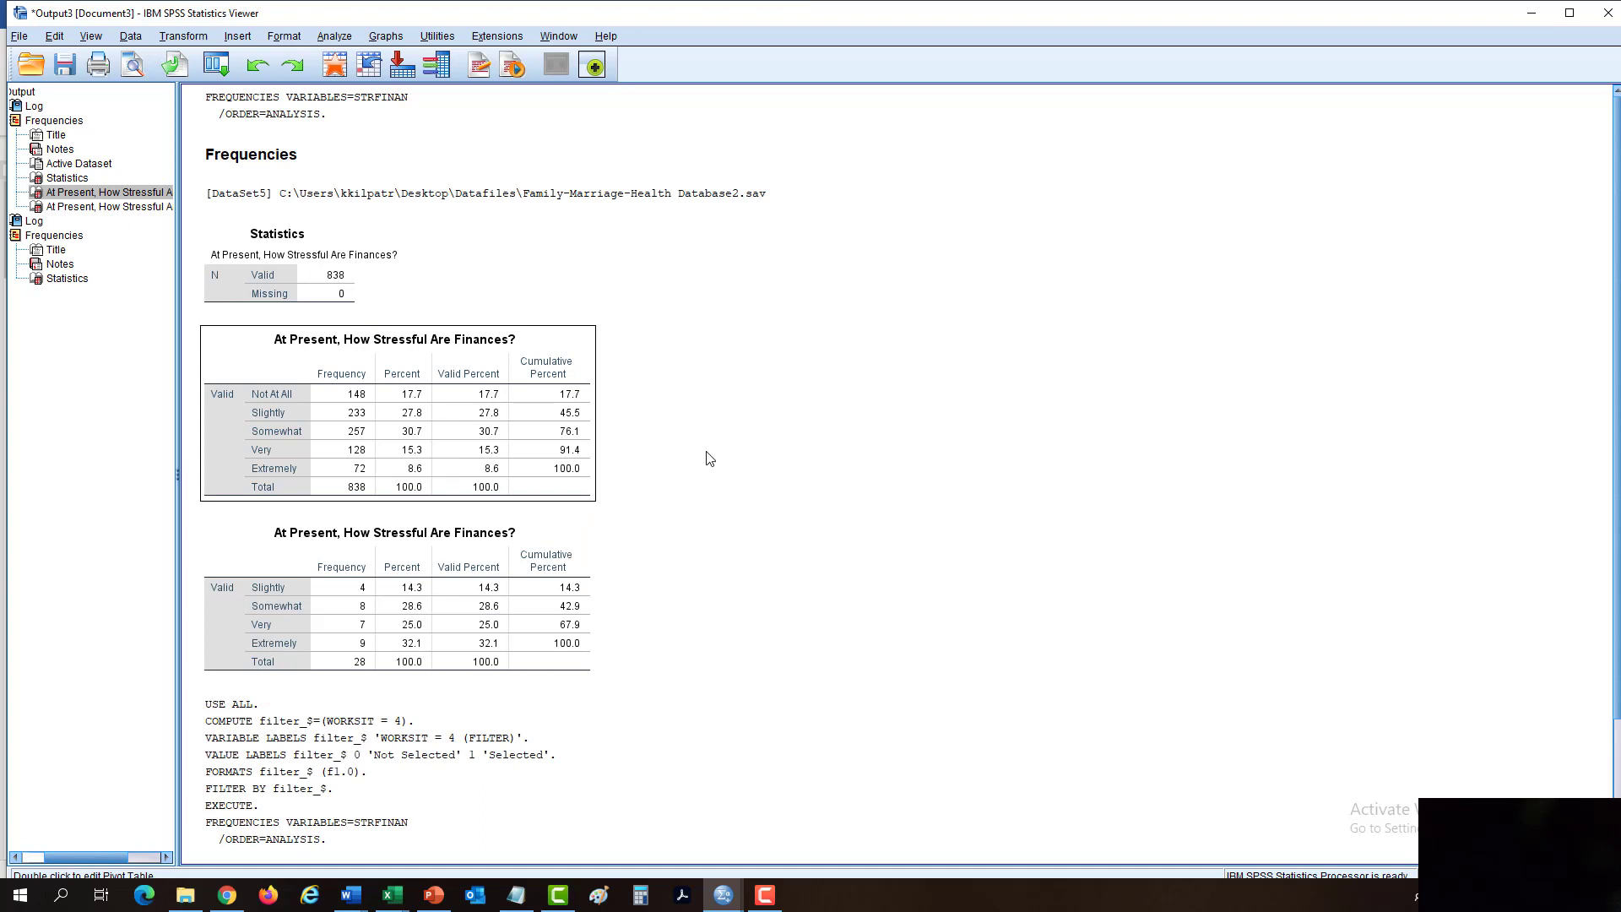
click(448, 393)
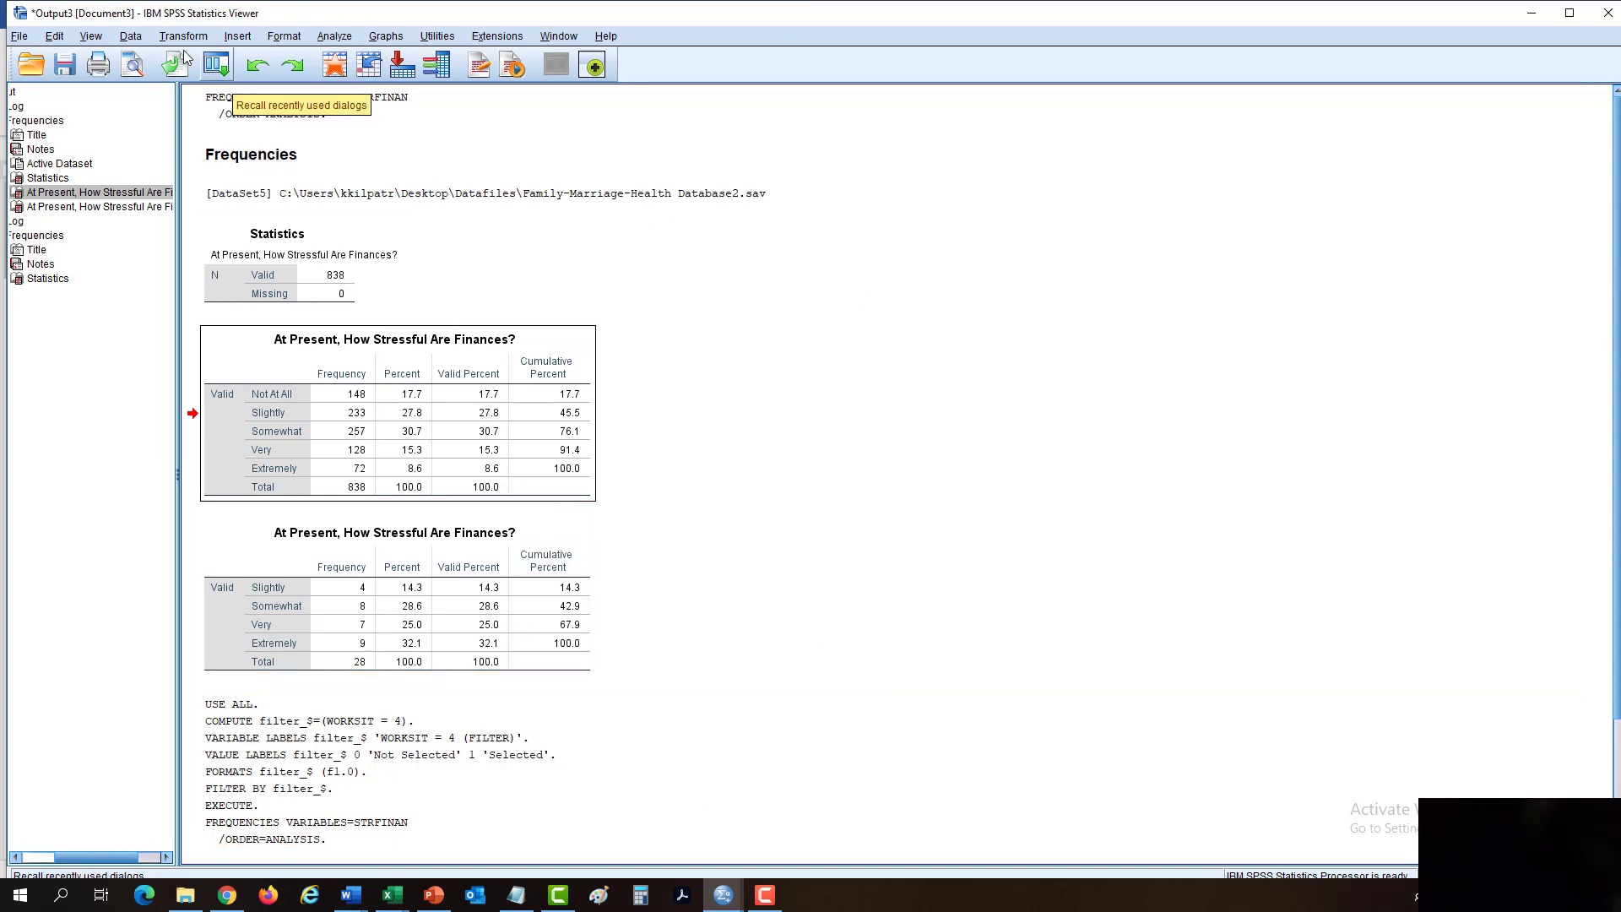
- Recall the Frequencies dialog and remove STRFINAN from the variables to analyze
click(216, 65)
click(233, 96)
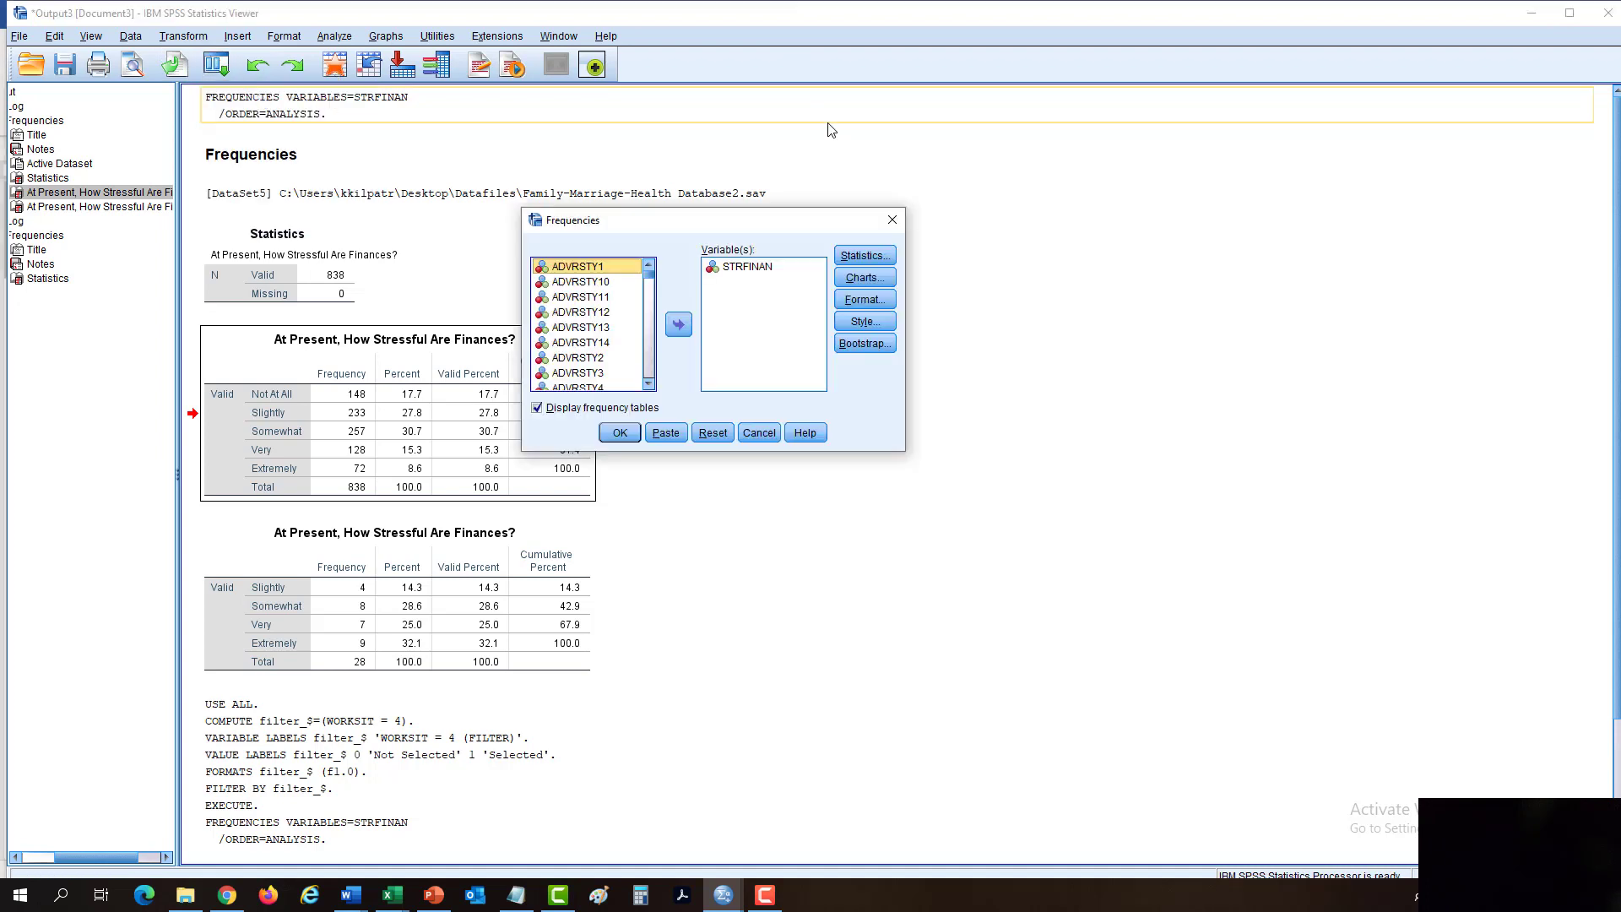
click(750, 269)
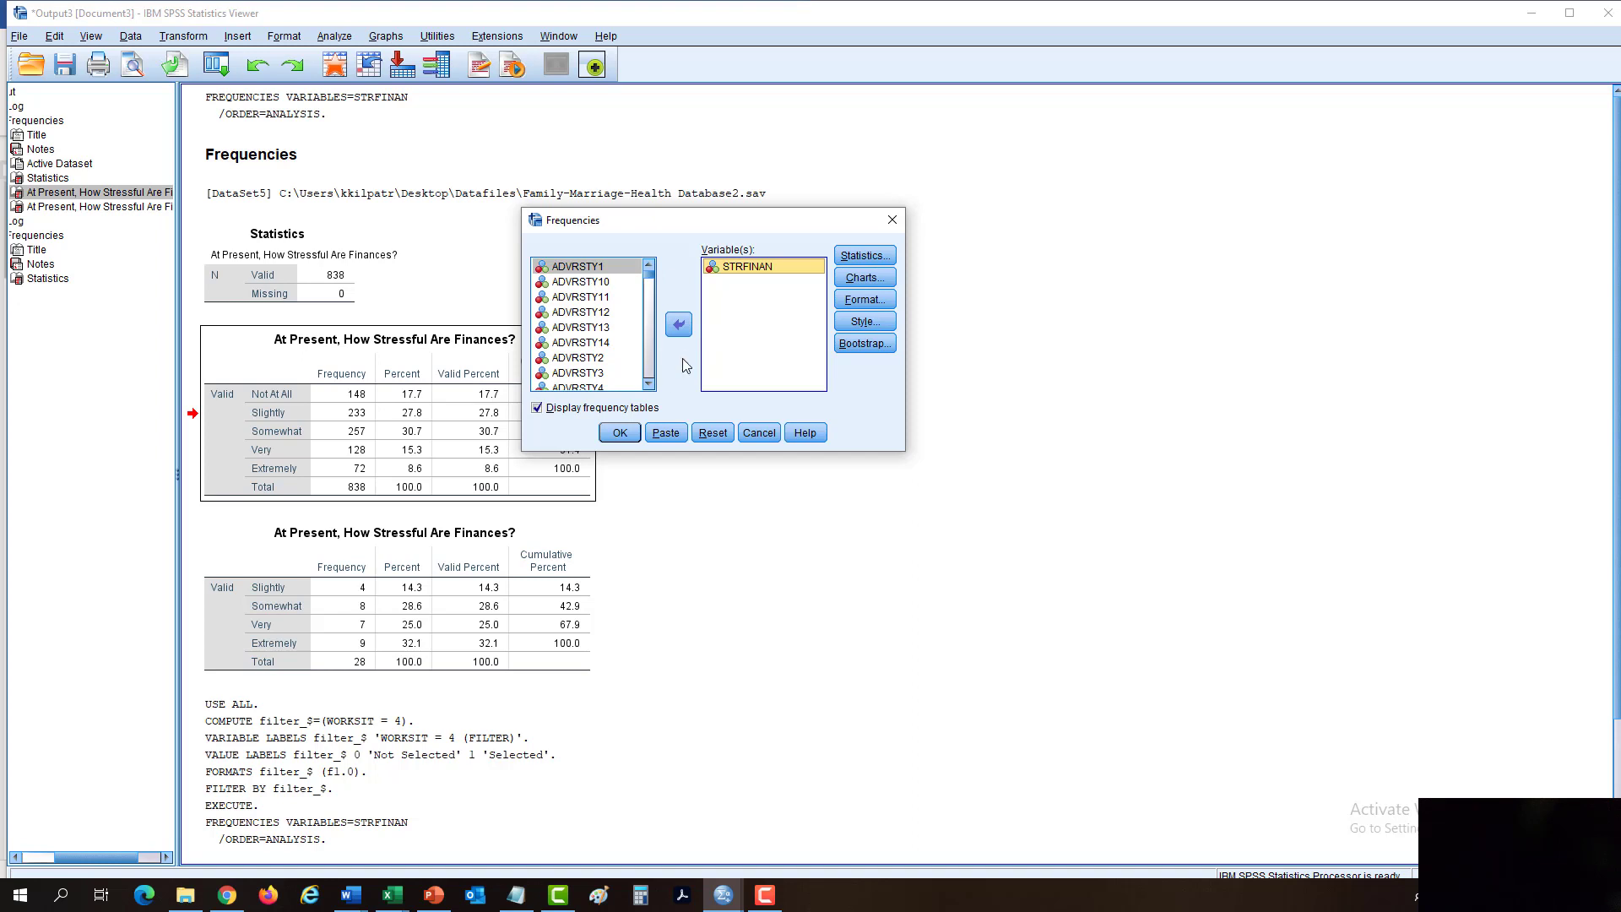
click(677, 326)
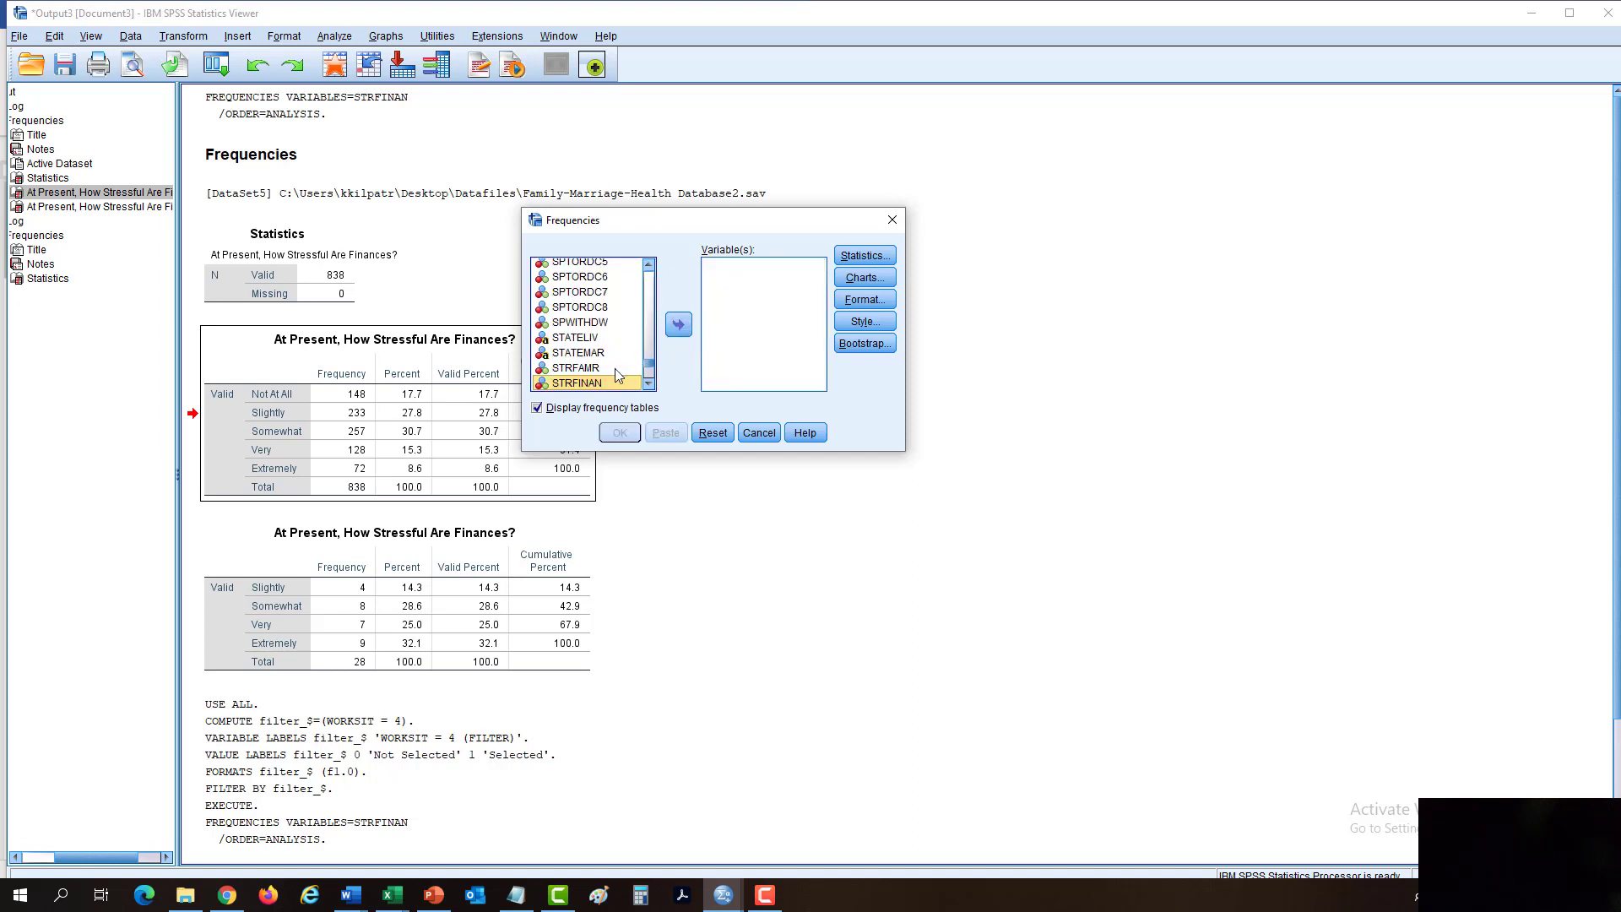
- Add WORKSIT as the variable to analyze and run its frequency distribution on the selected cases
key(w)
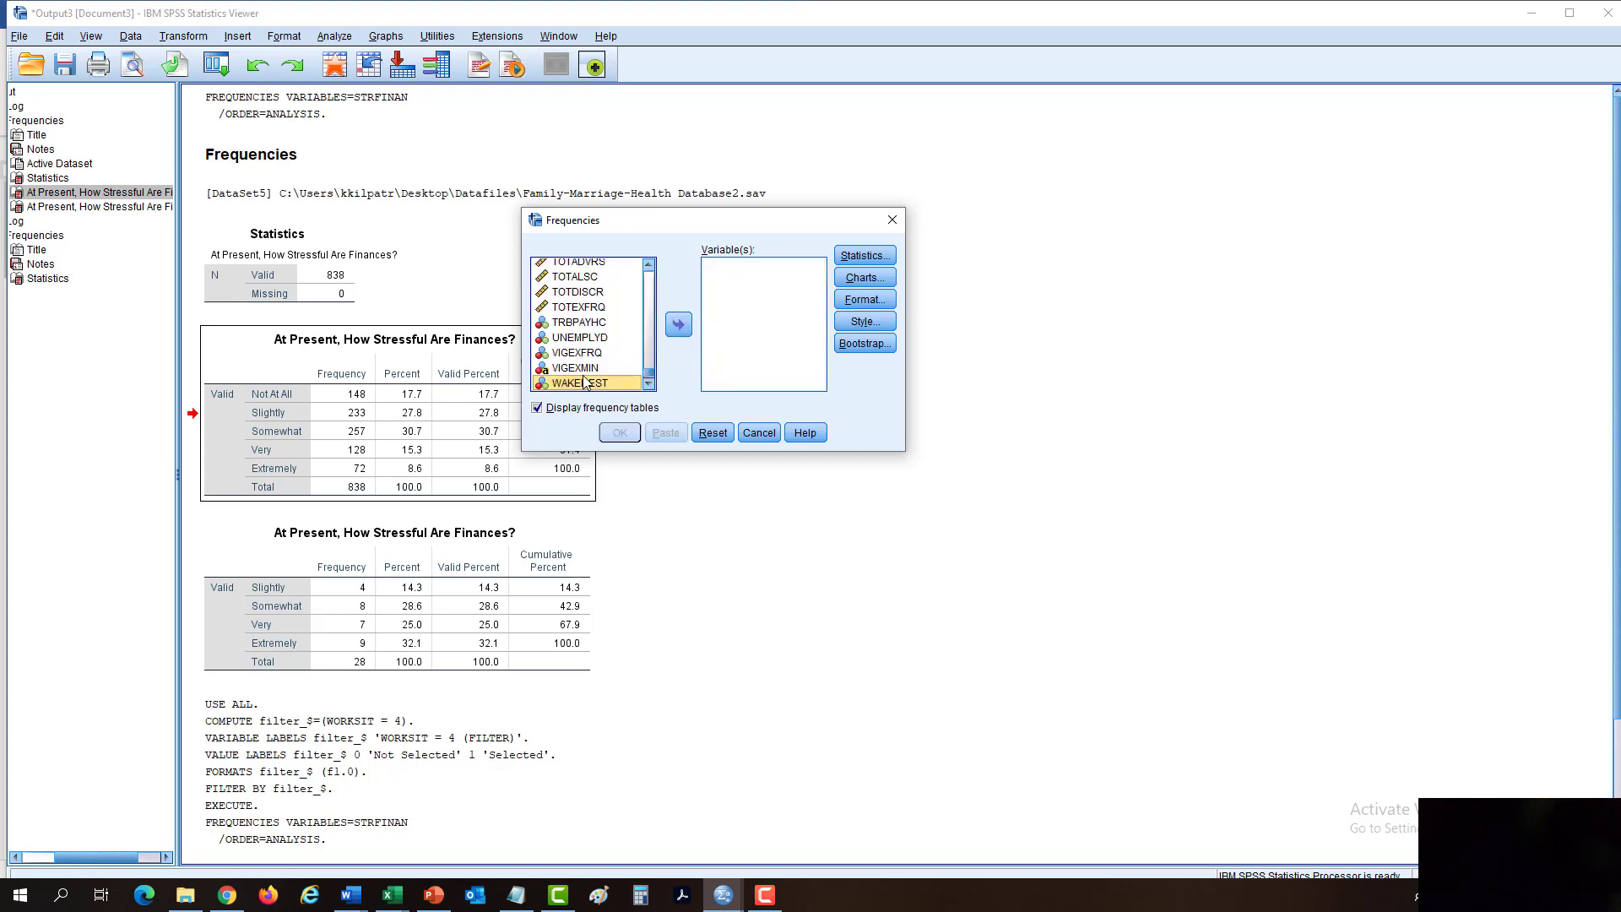
click(652, 384)
click(654, 385)
click(651, 387)
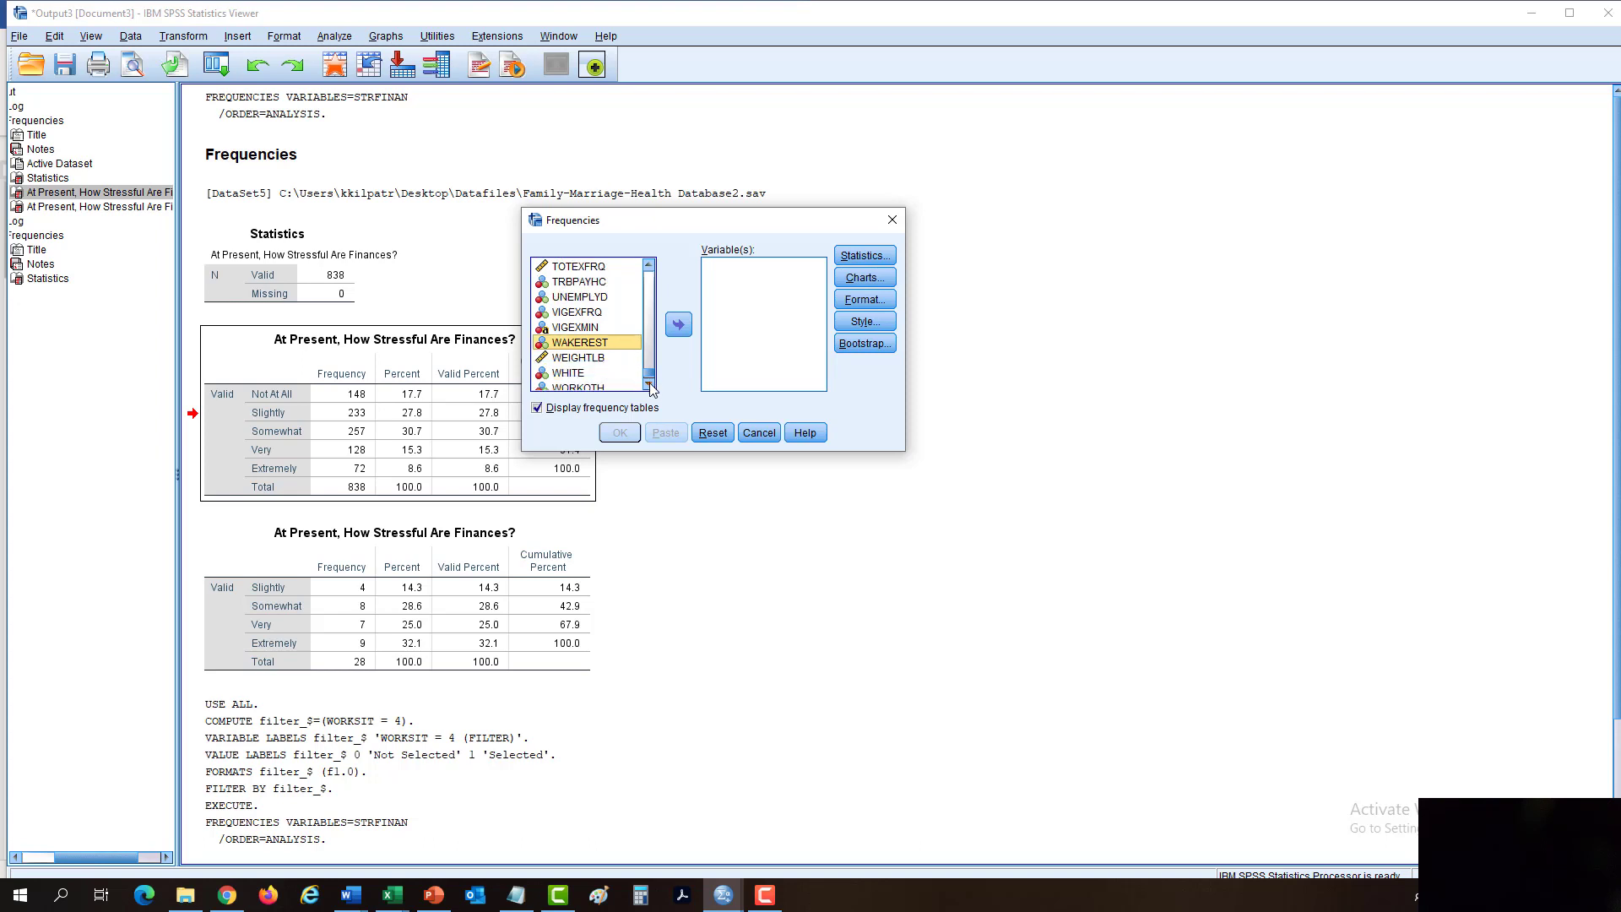
click(650, 388)
click(650, 387)
click(651, 385)
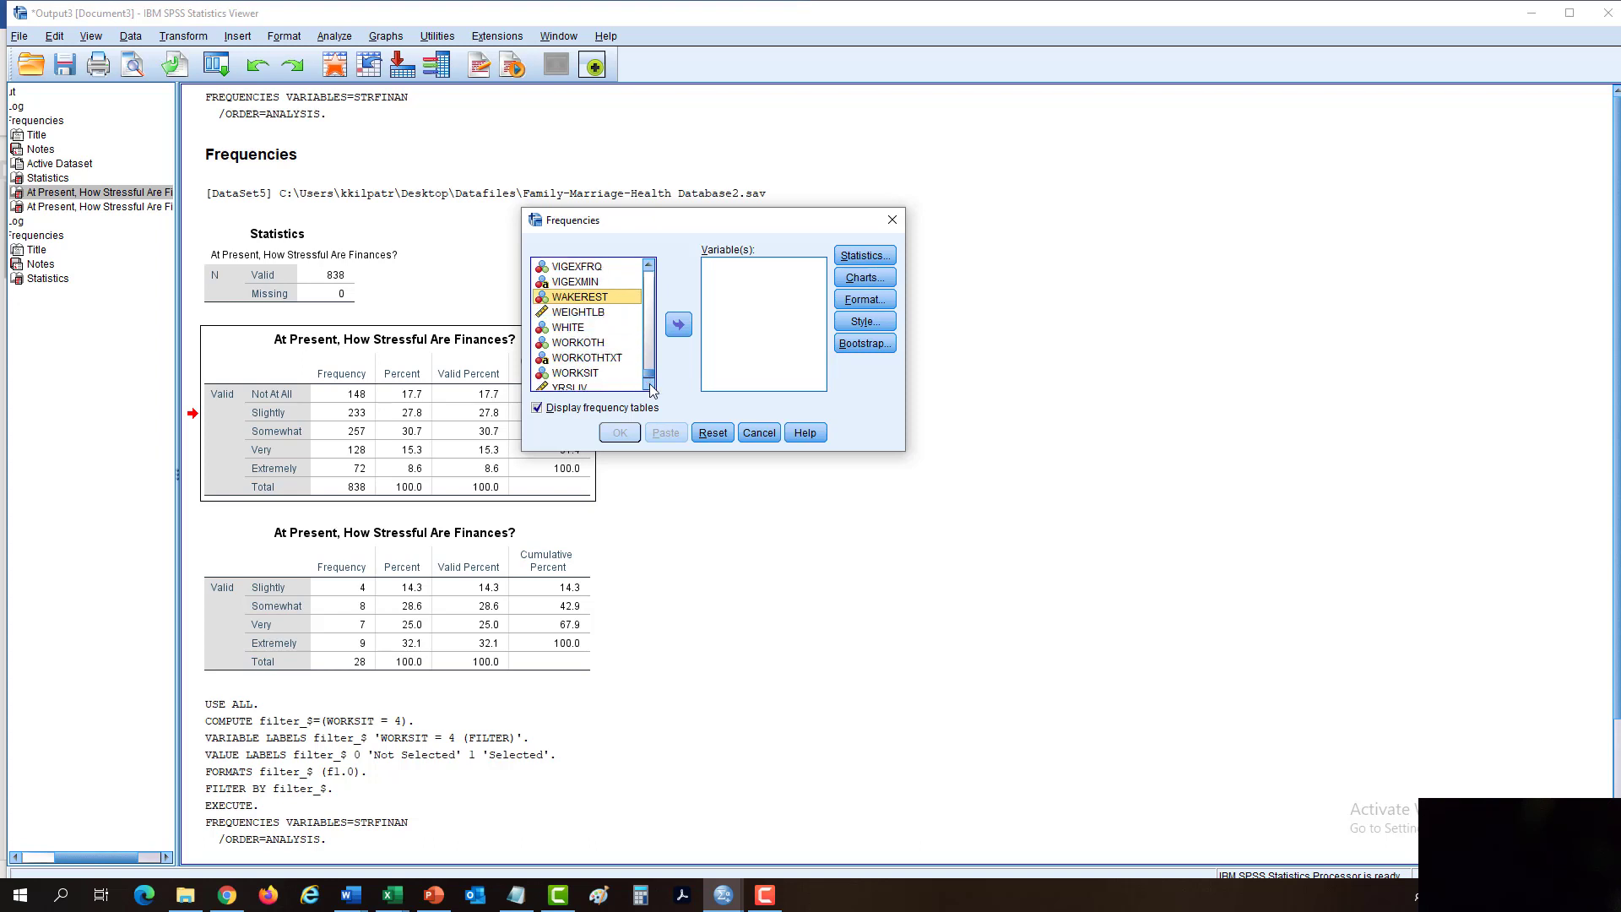
click(603, 372)
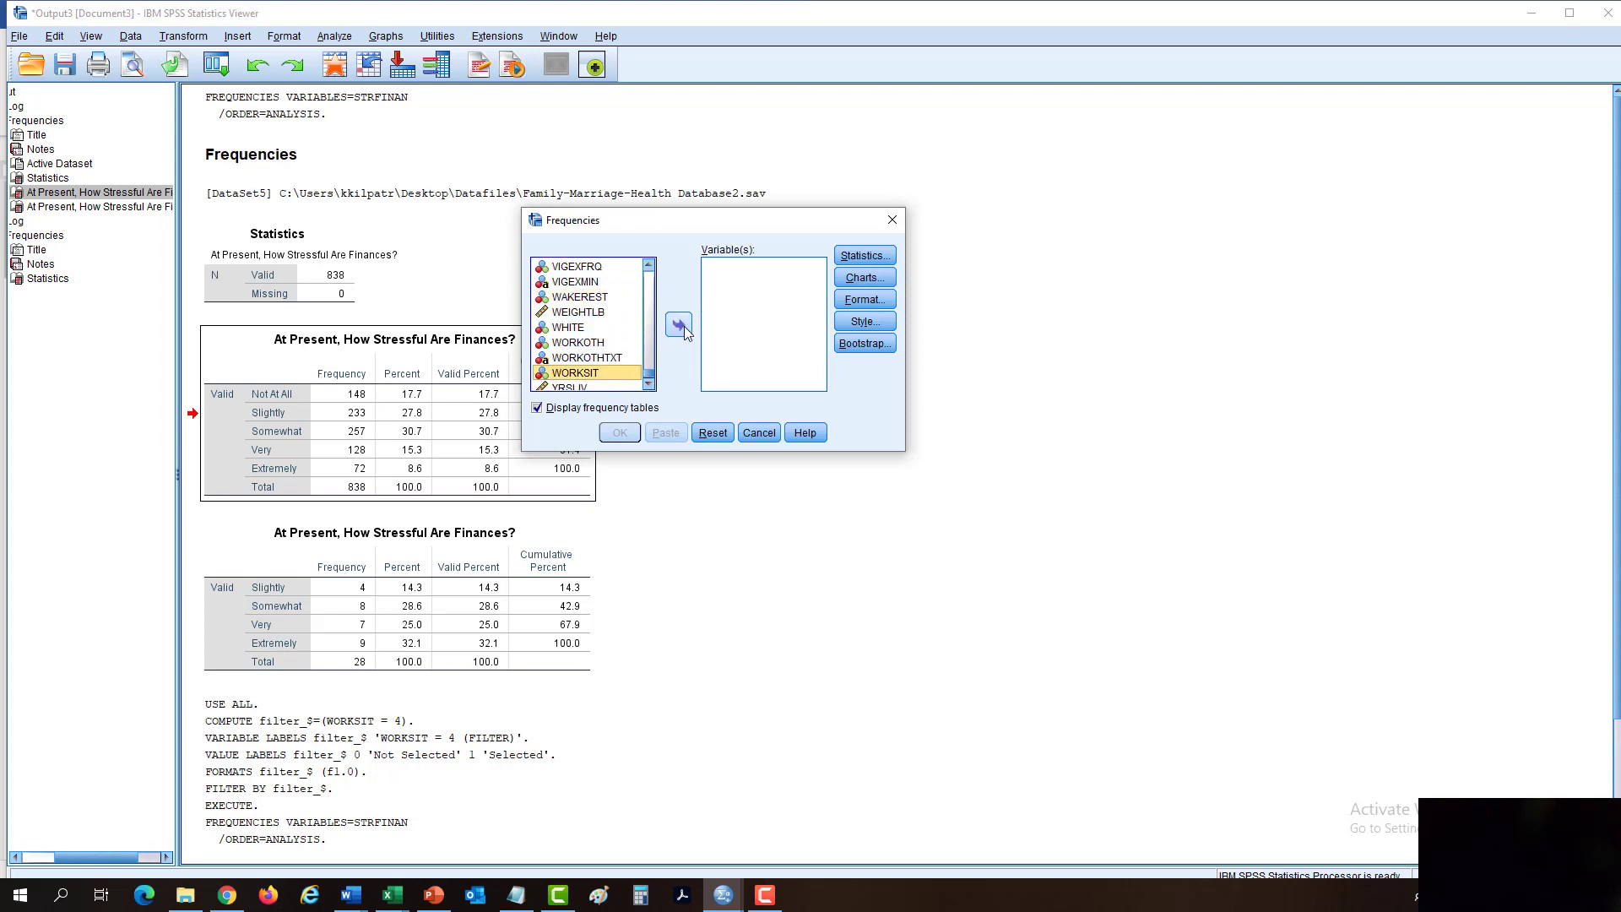
click(682, 326)
click(637, 434)
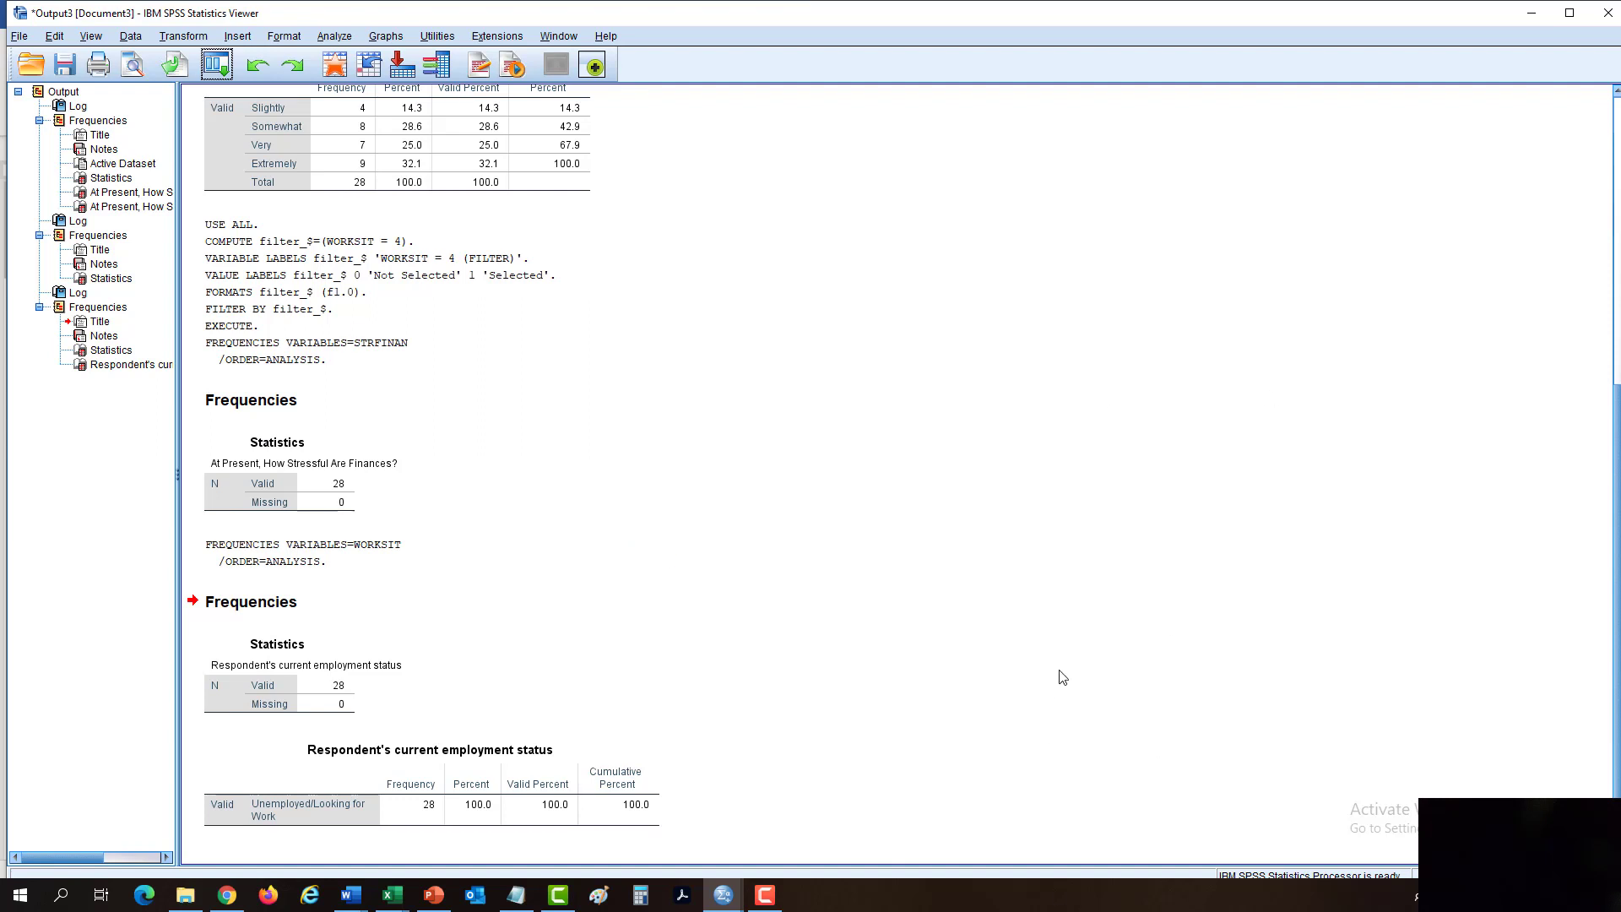
- Move the "Respondent's current employment status" table directly after the filtered STRFINAN table
click(363, 823)
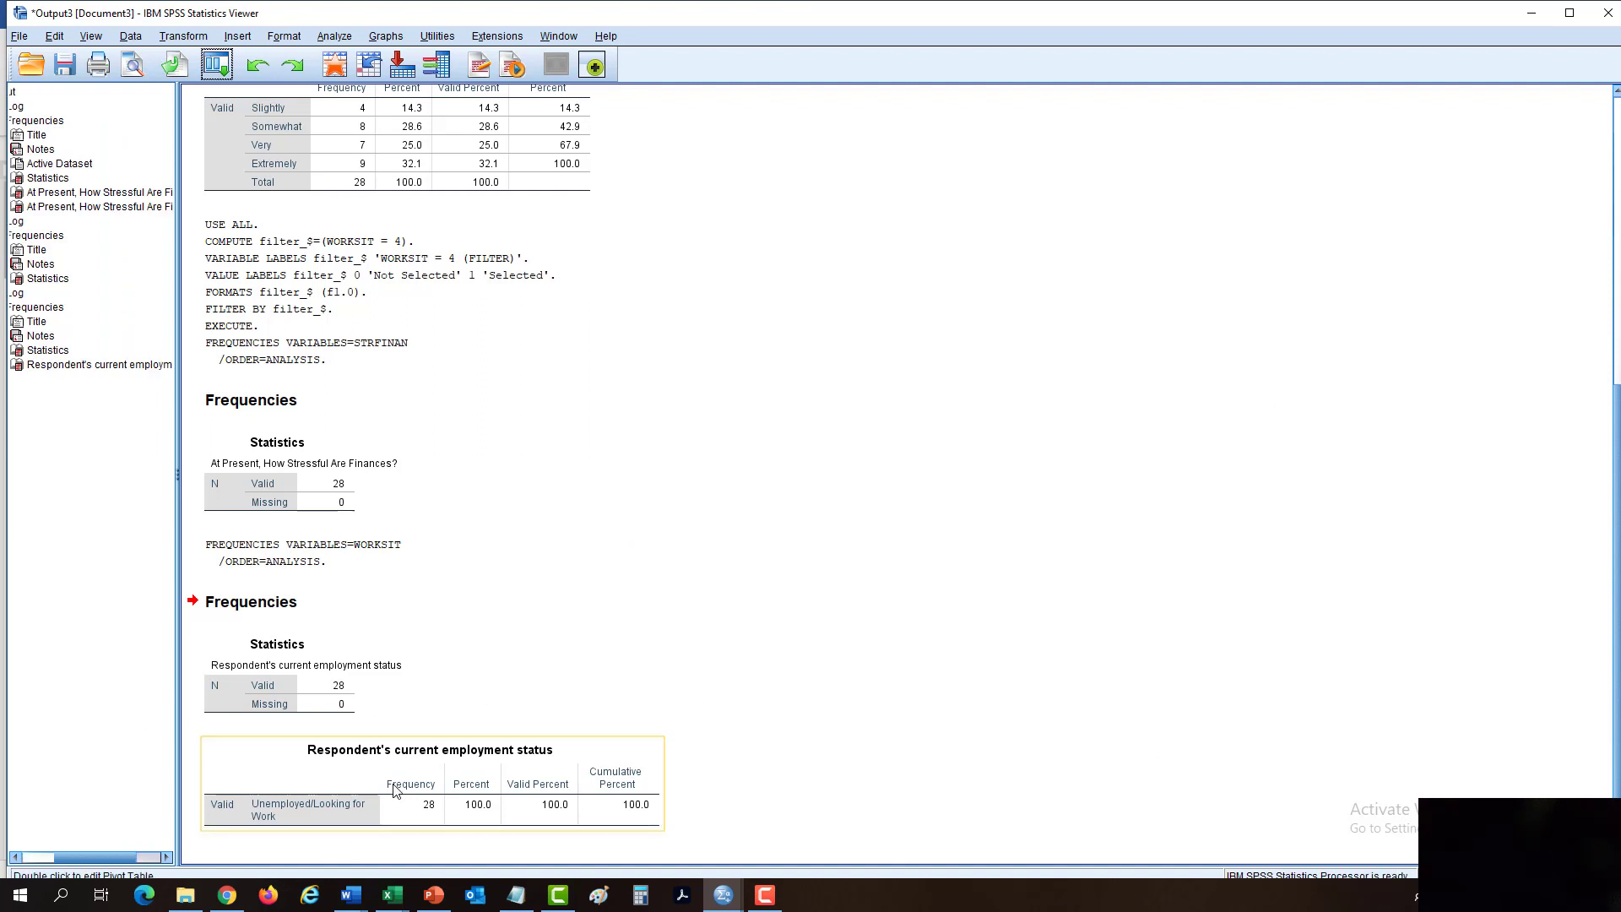
right_click(392, 742)
click(405, 753)
click(490, 179)
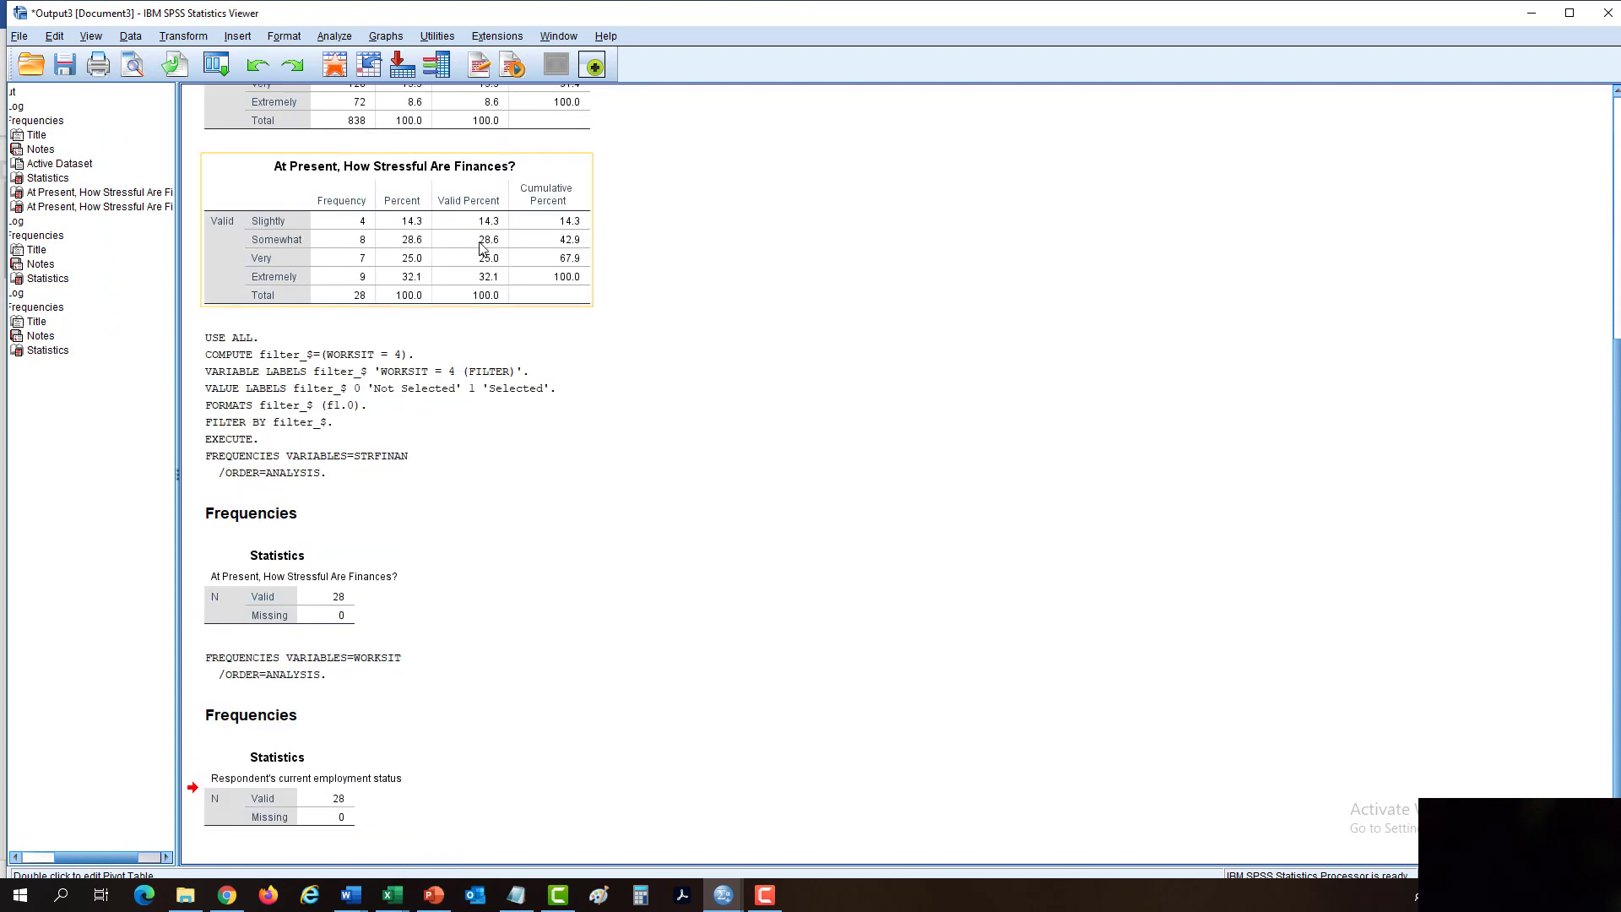
right_click(482, 249)
click(509, 321)
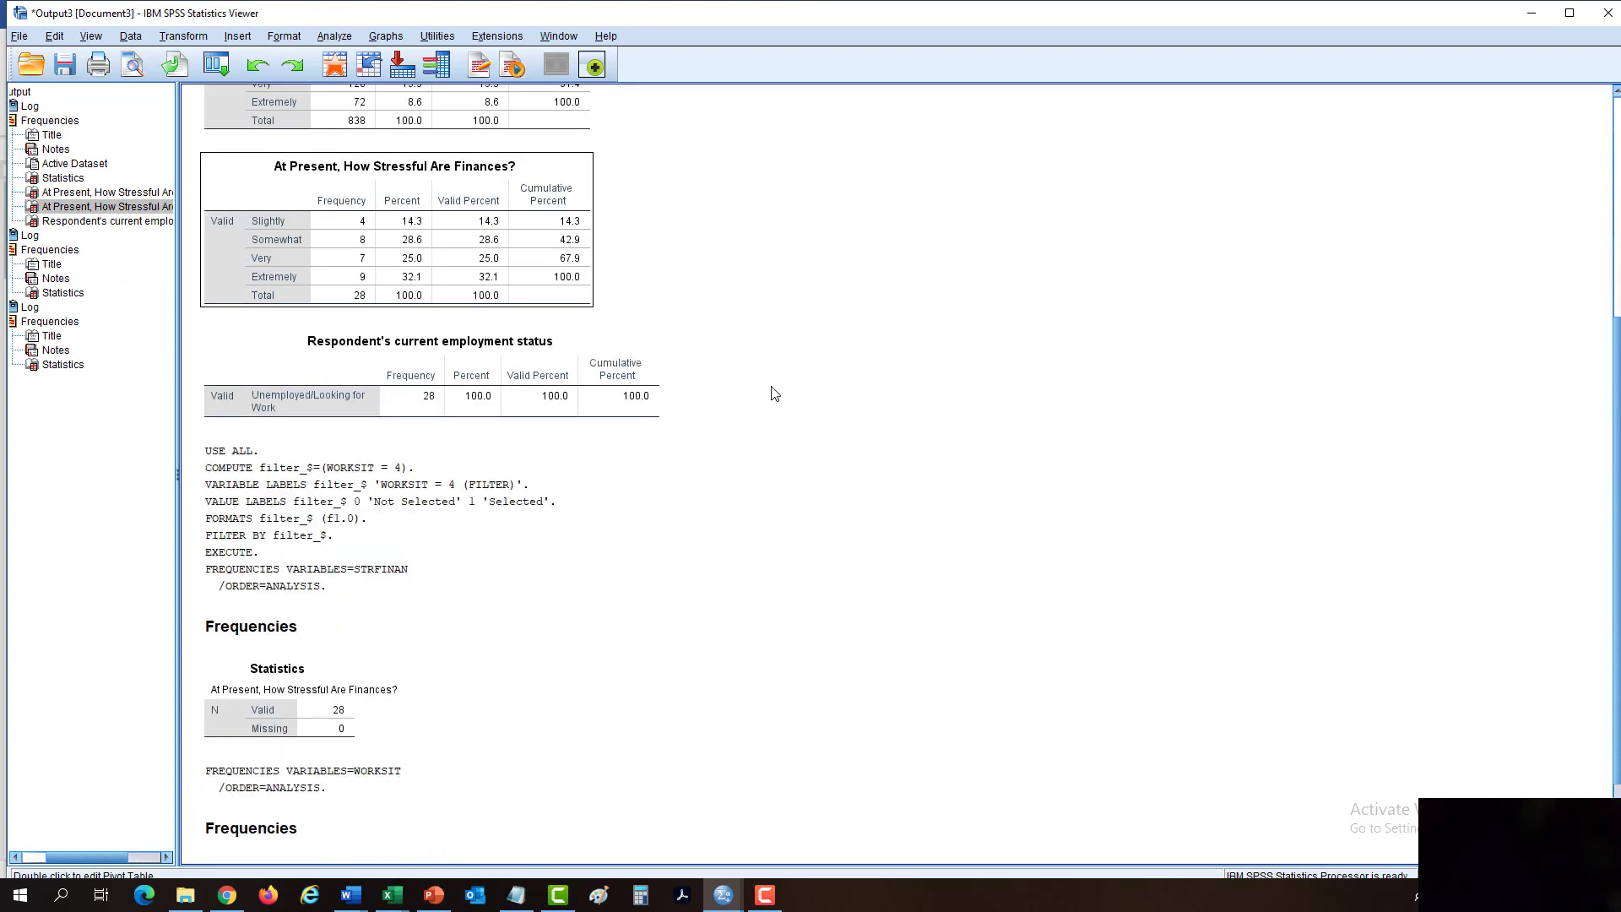
- Examine the employment status category and compare the financial stress percentages between the unfiltered and filtered STRFINAN tables
click(390, 520)
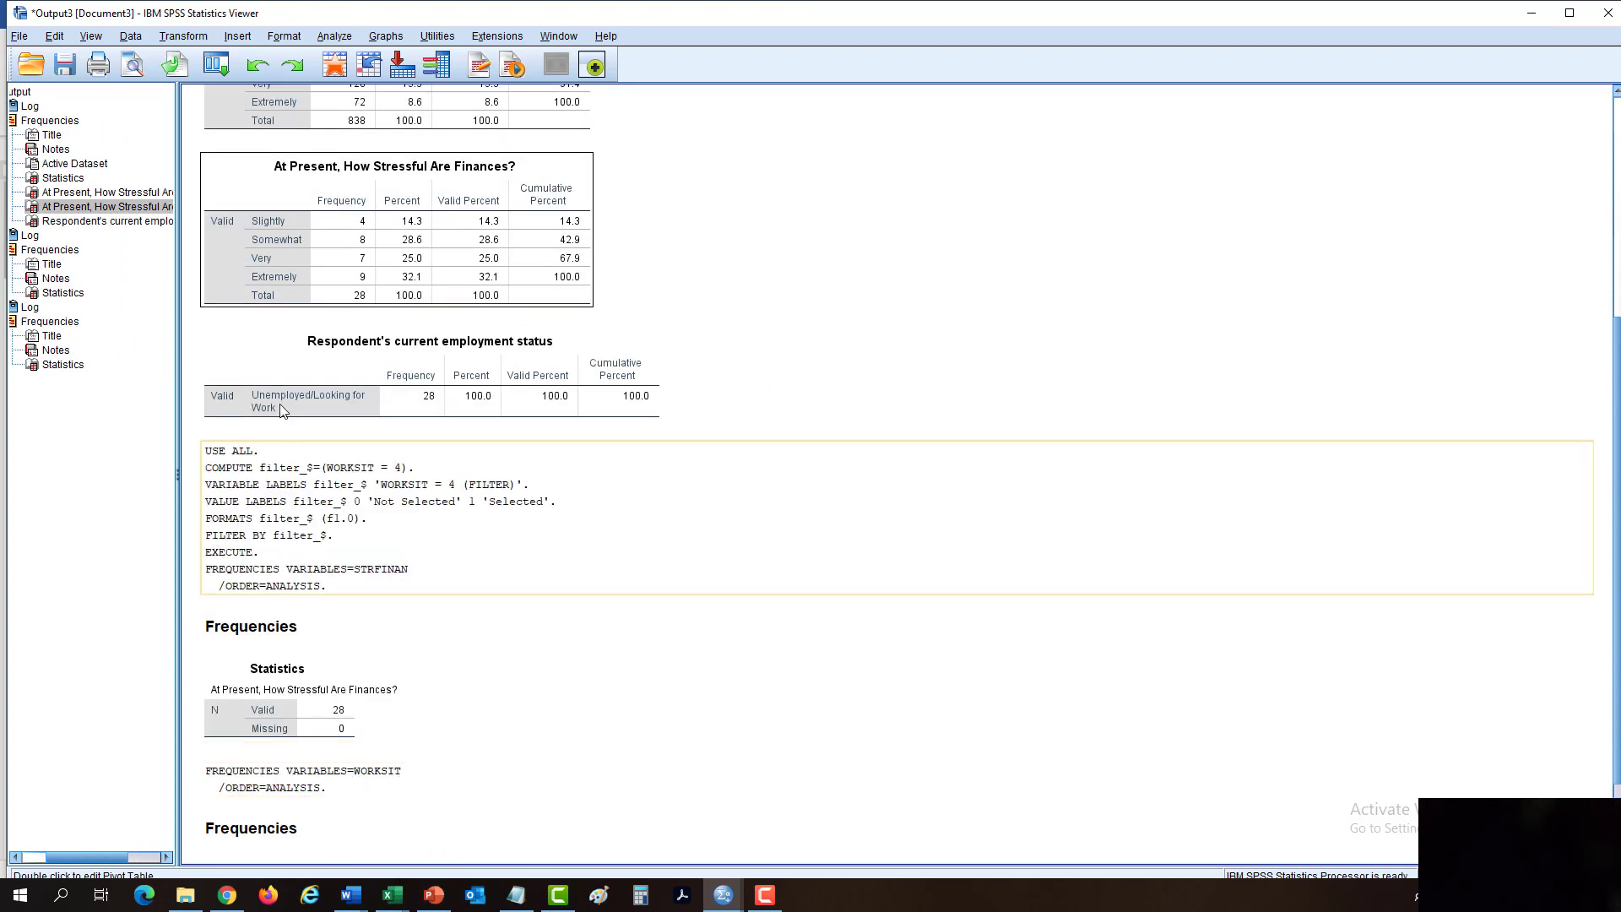
click(281, 414)
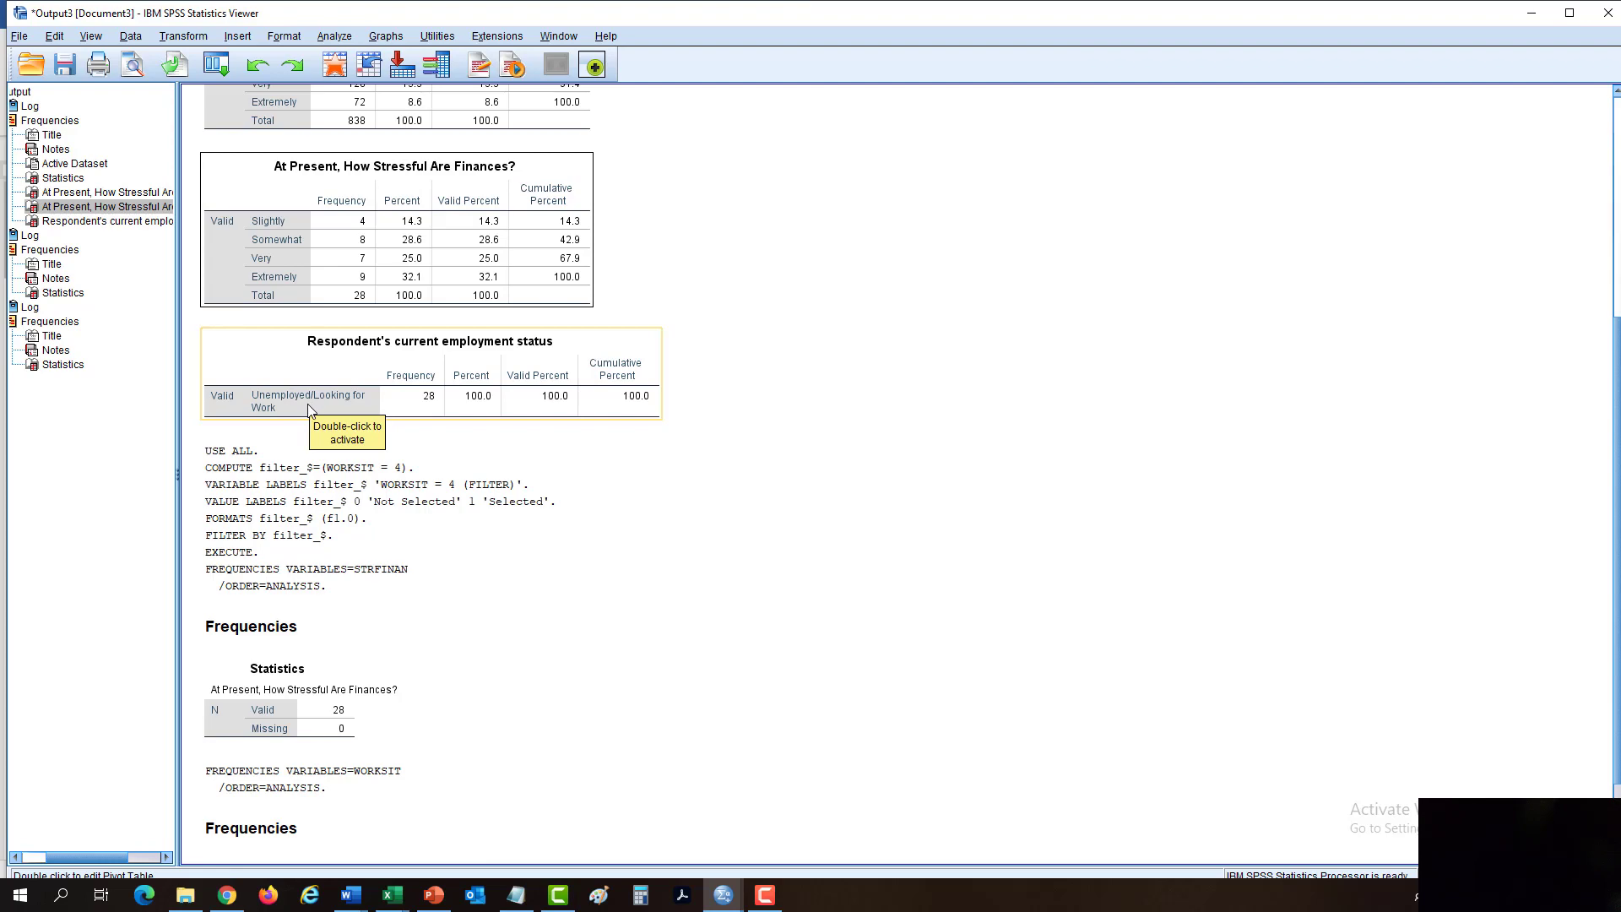
scroll(865, 304, up, 3)
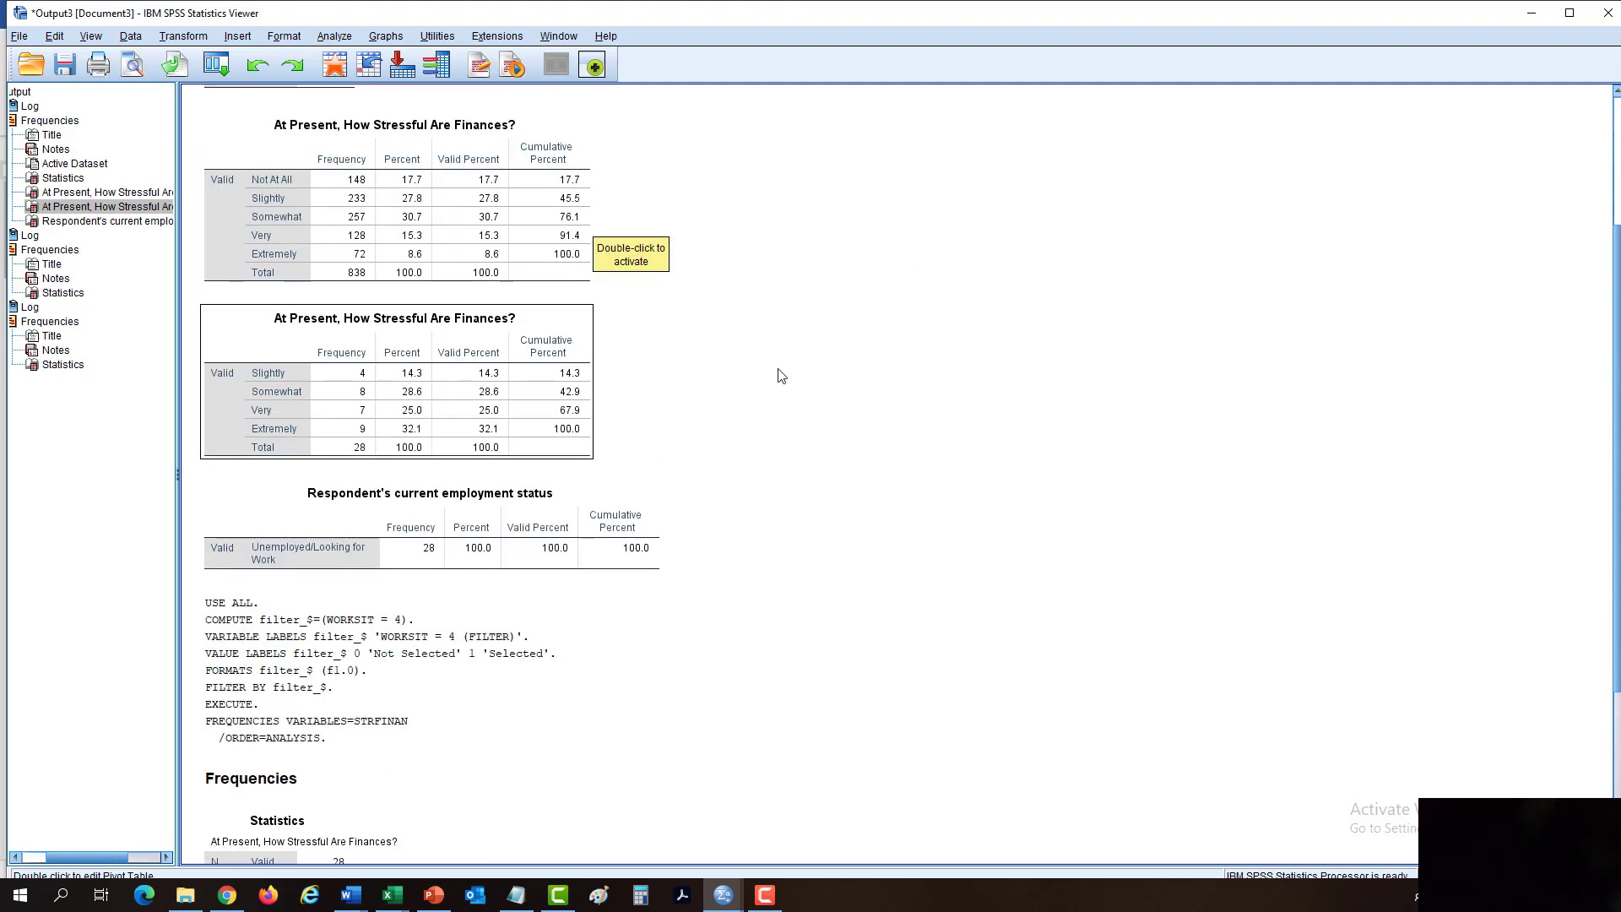
click(312, 397)
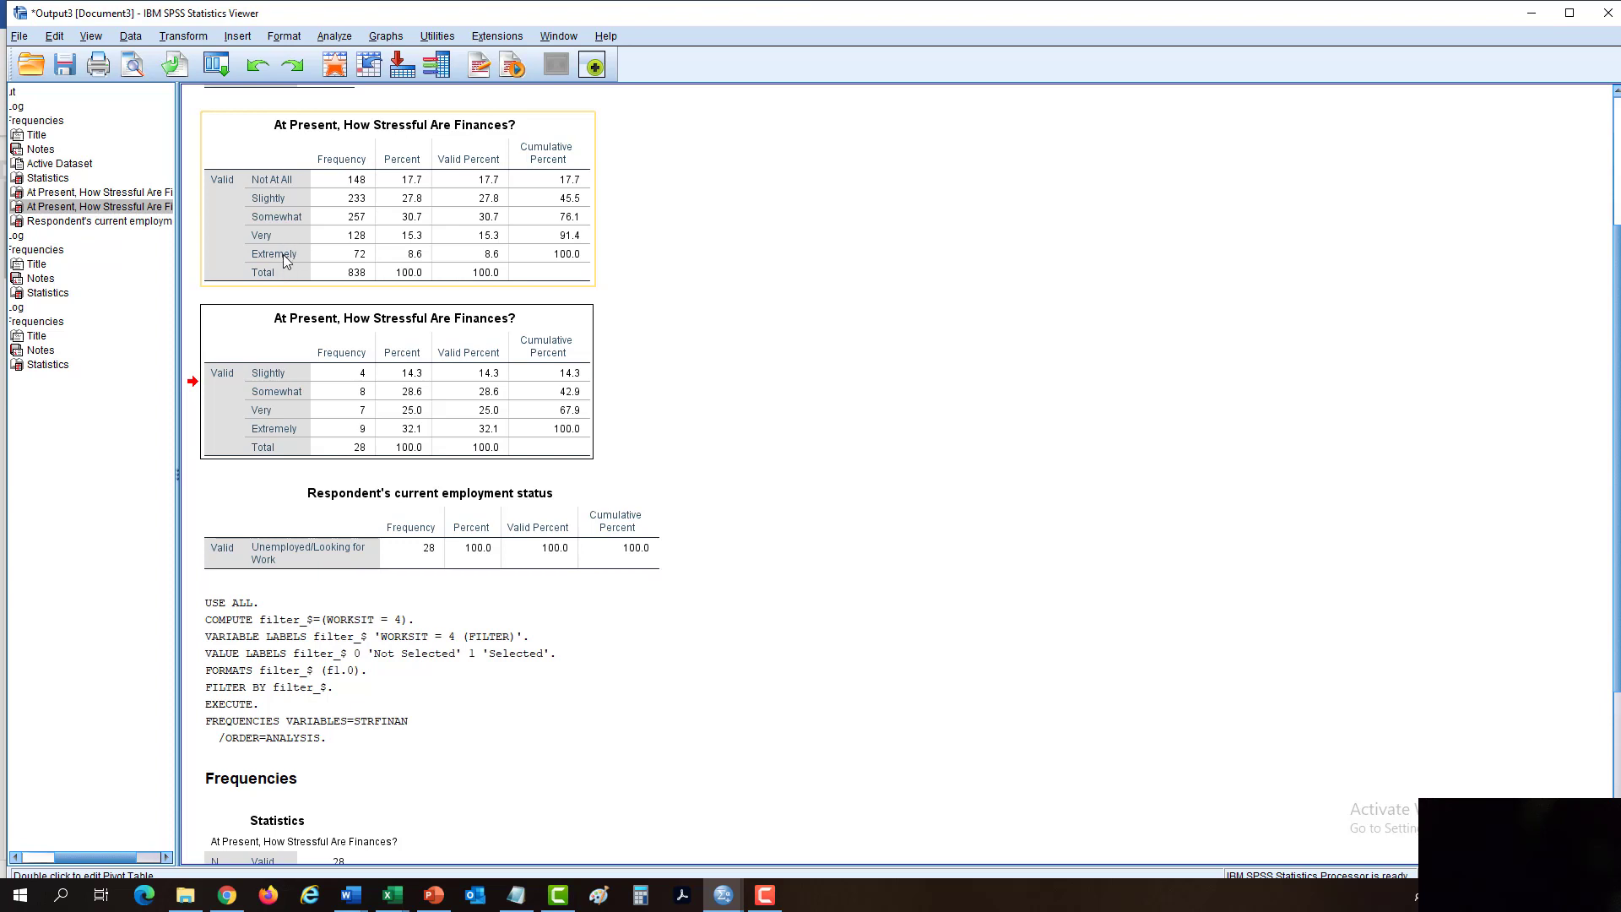
click(645, 187)
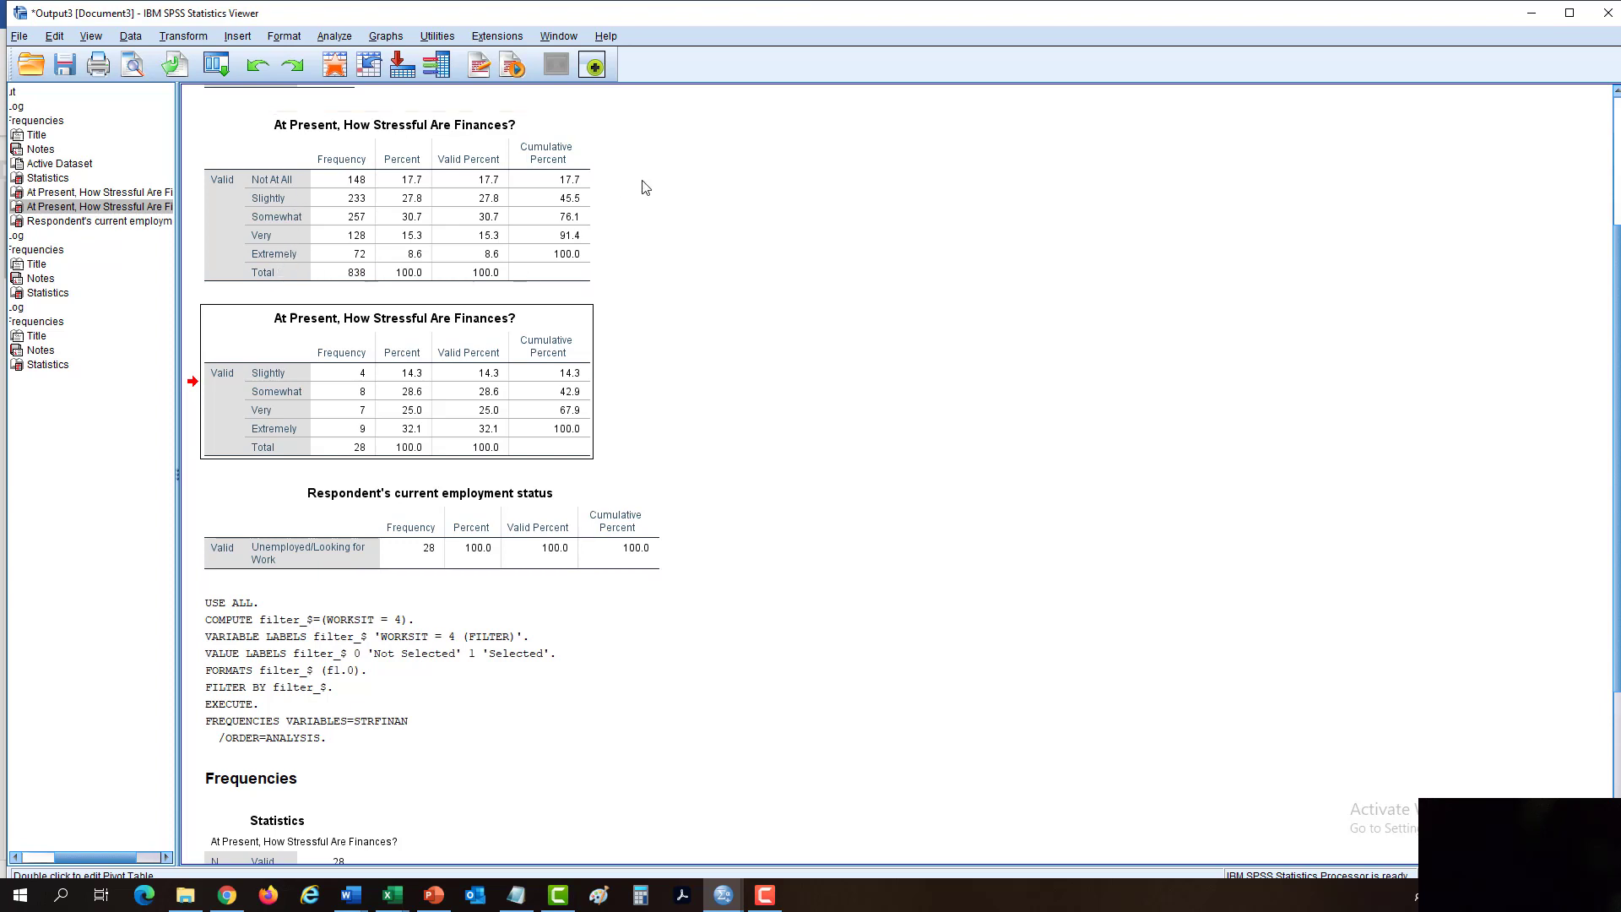
click(587, 218)
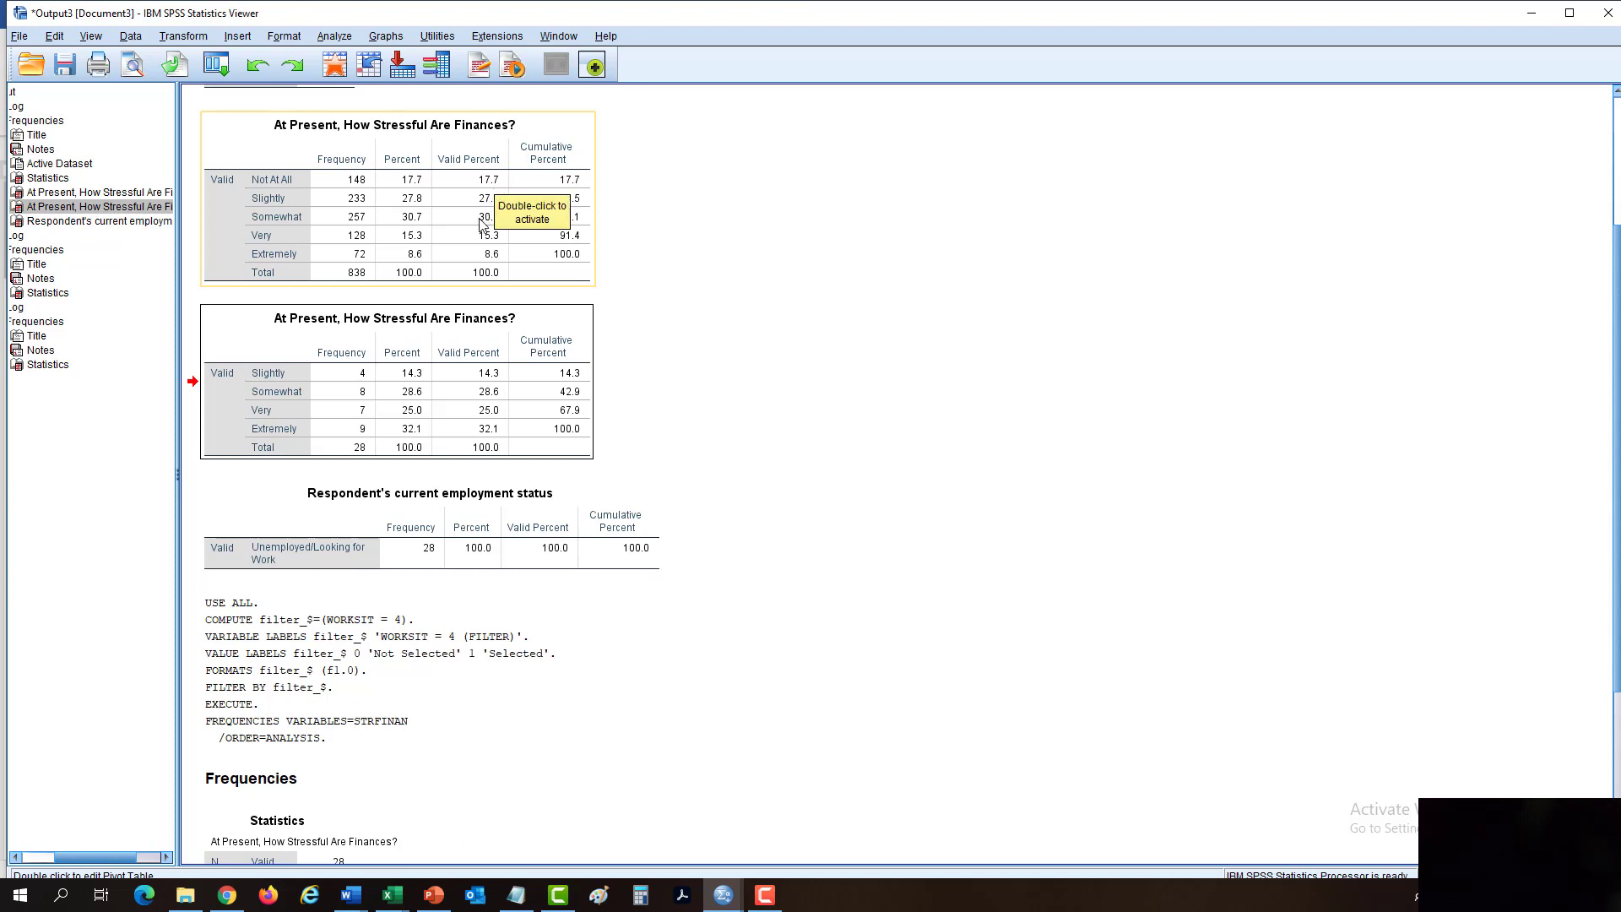
- Switch back to the Word problem set showing the SOC360 Select If problems
click(819, 511)
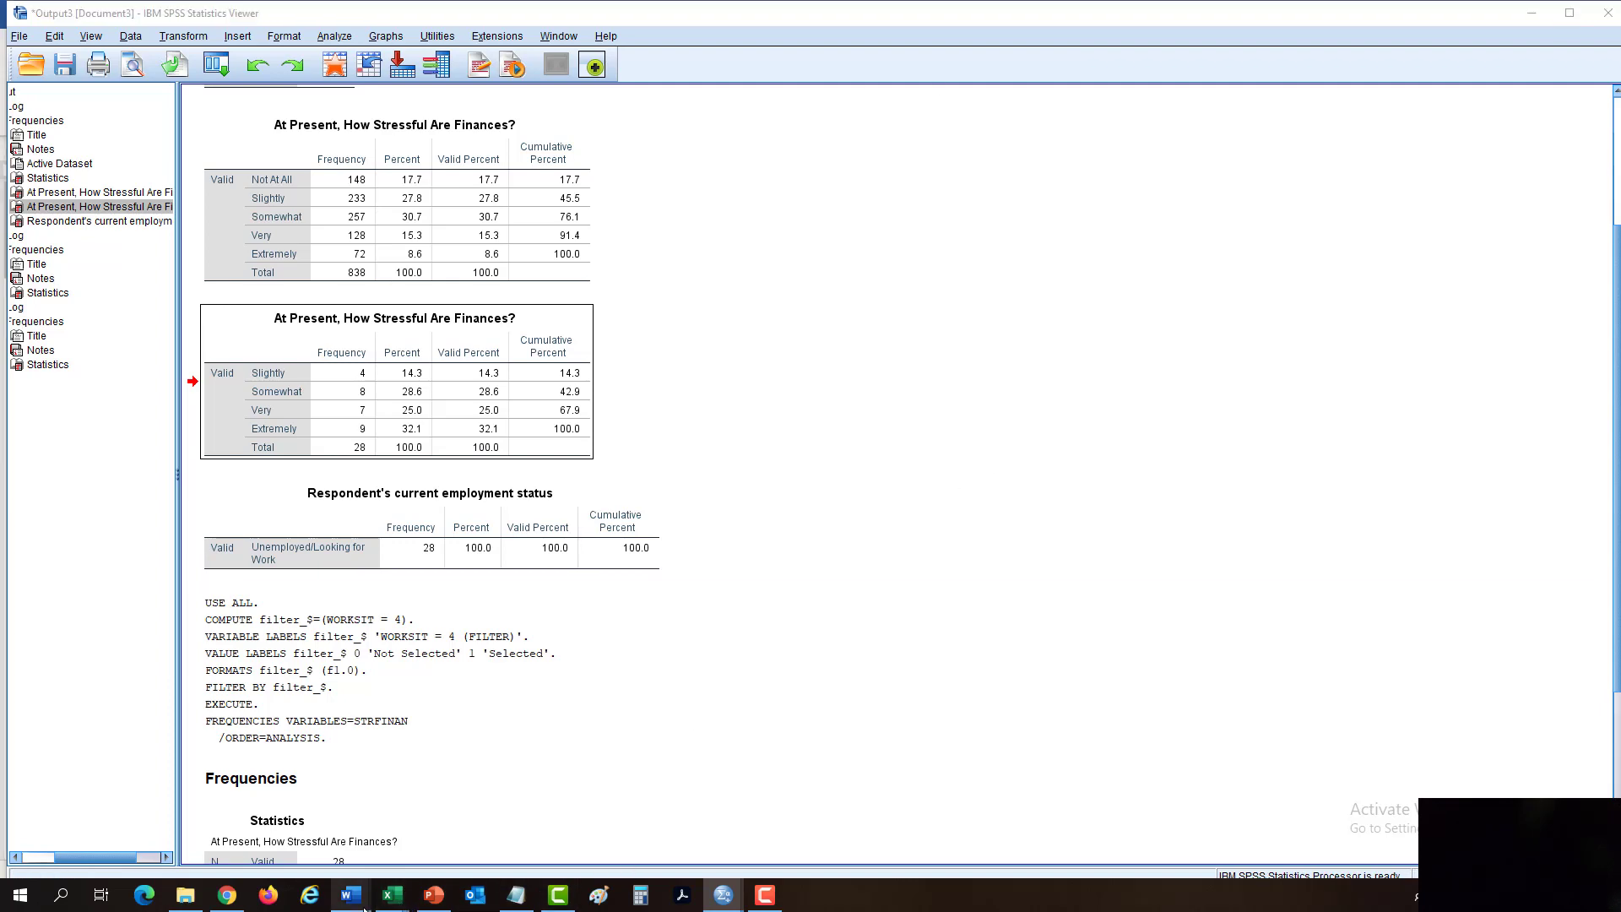
mouse_move(352, 895)
click(515, 815)
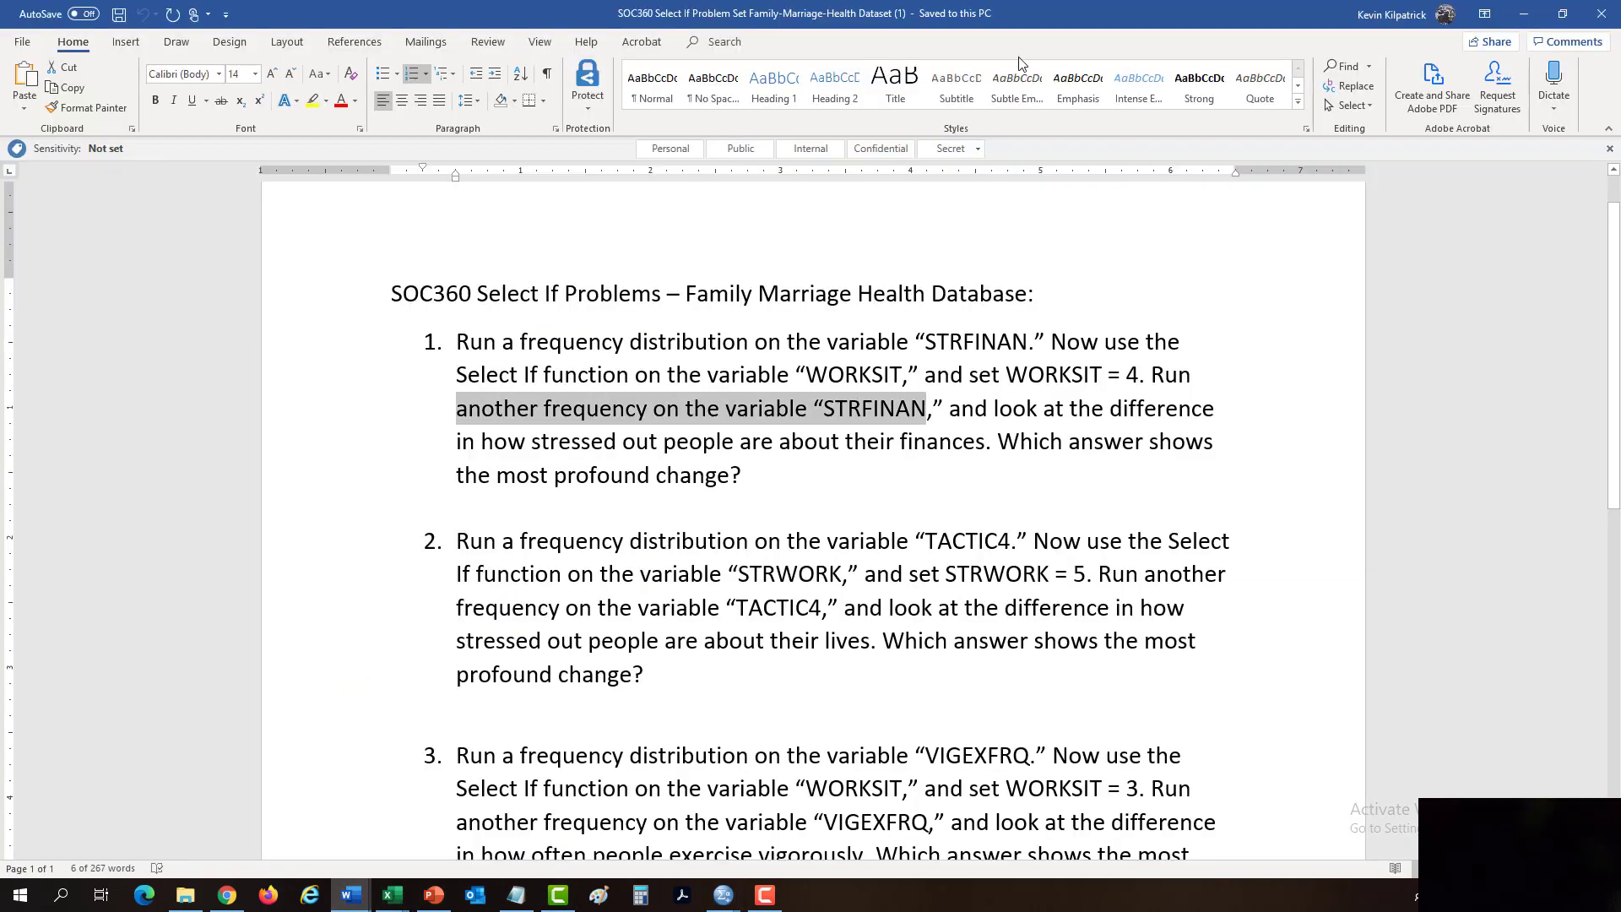
- Highlight "how stressed out people are about their finances" and the question "Which answer shows the most profound change?" in problem 1
click(997, 408)
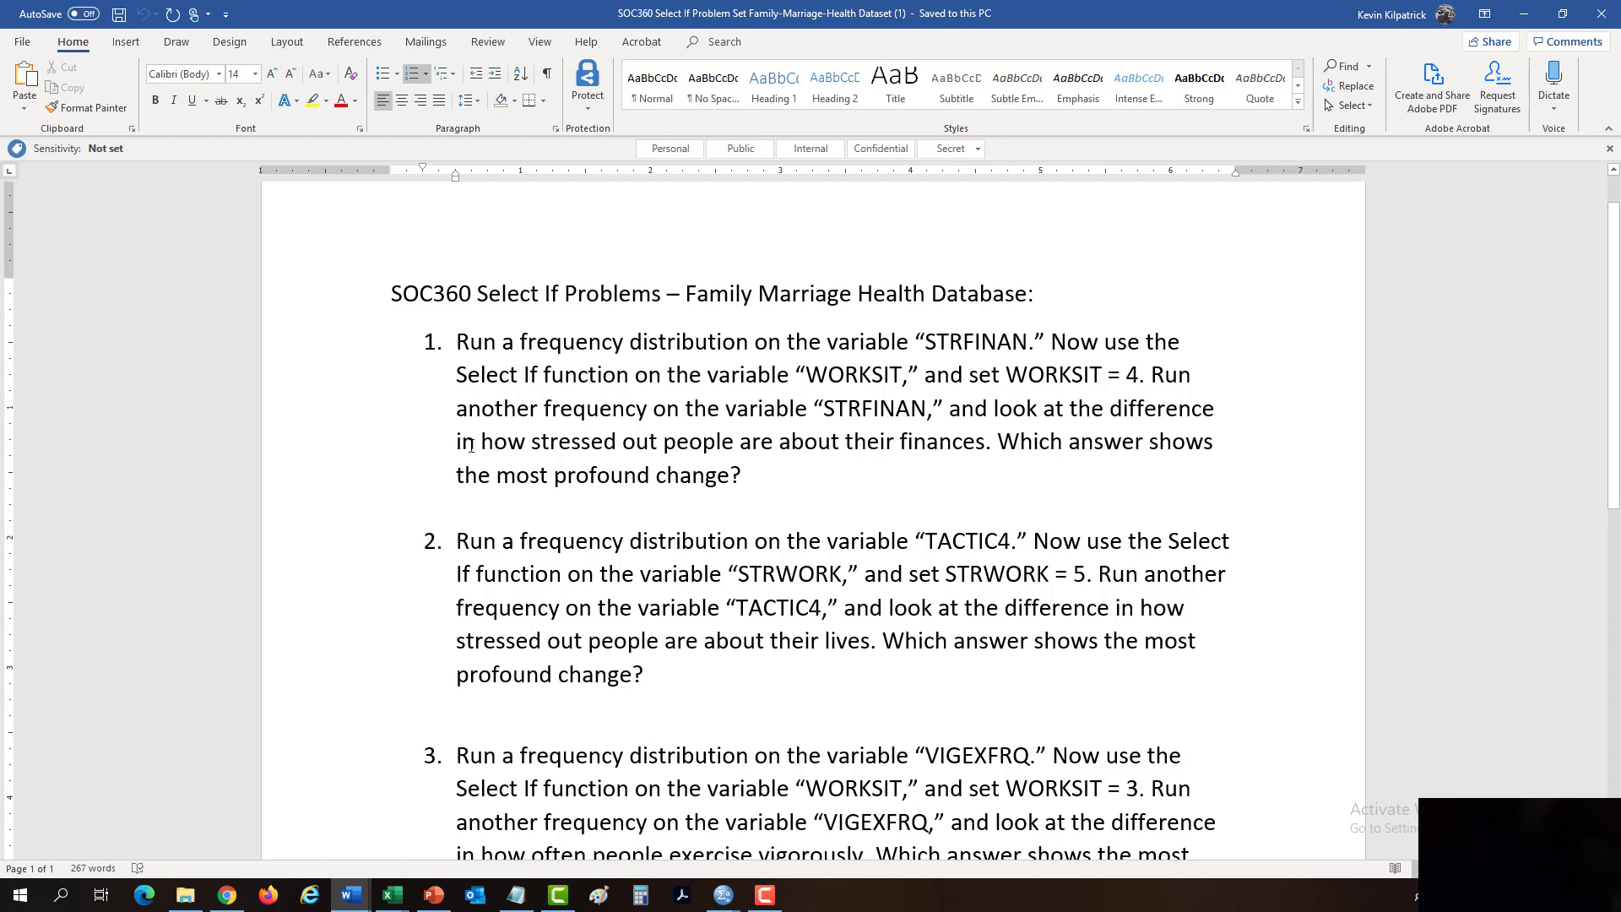
drag(511, 441, 986, 445)
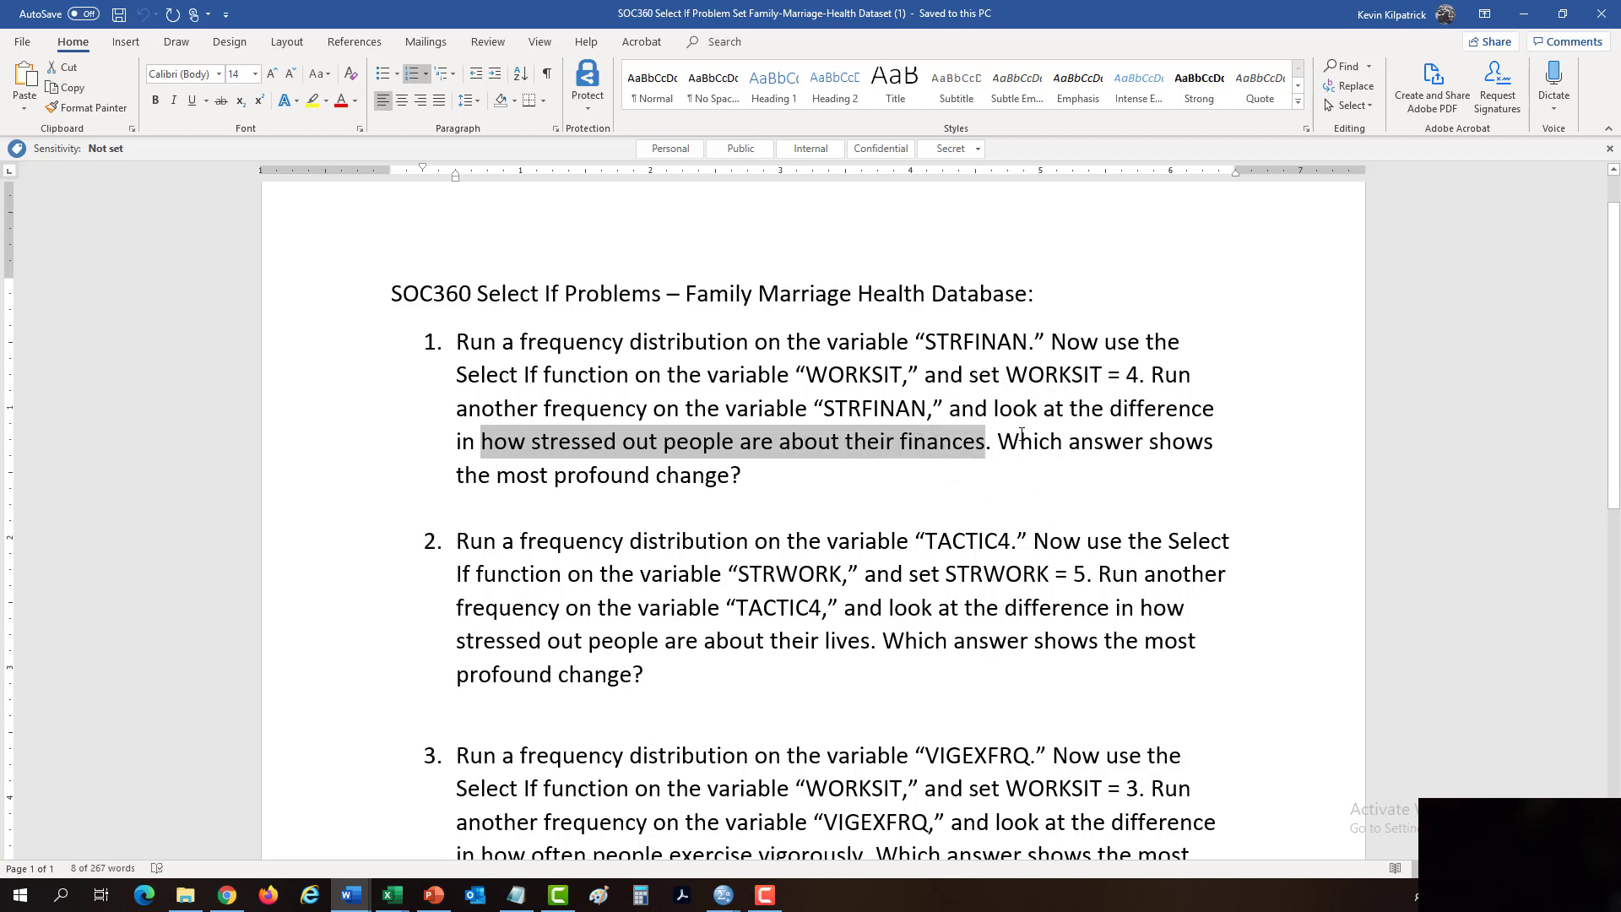
drag(1022, 441, 1019, 486)
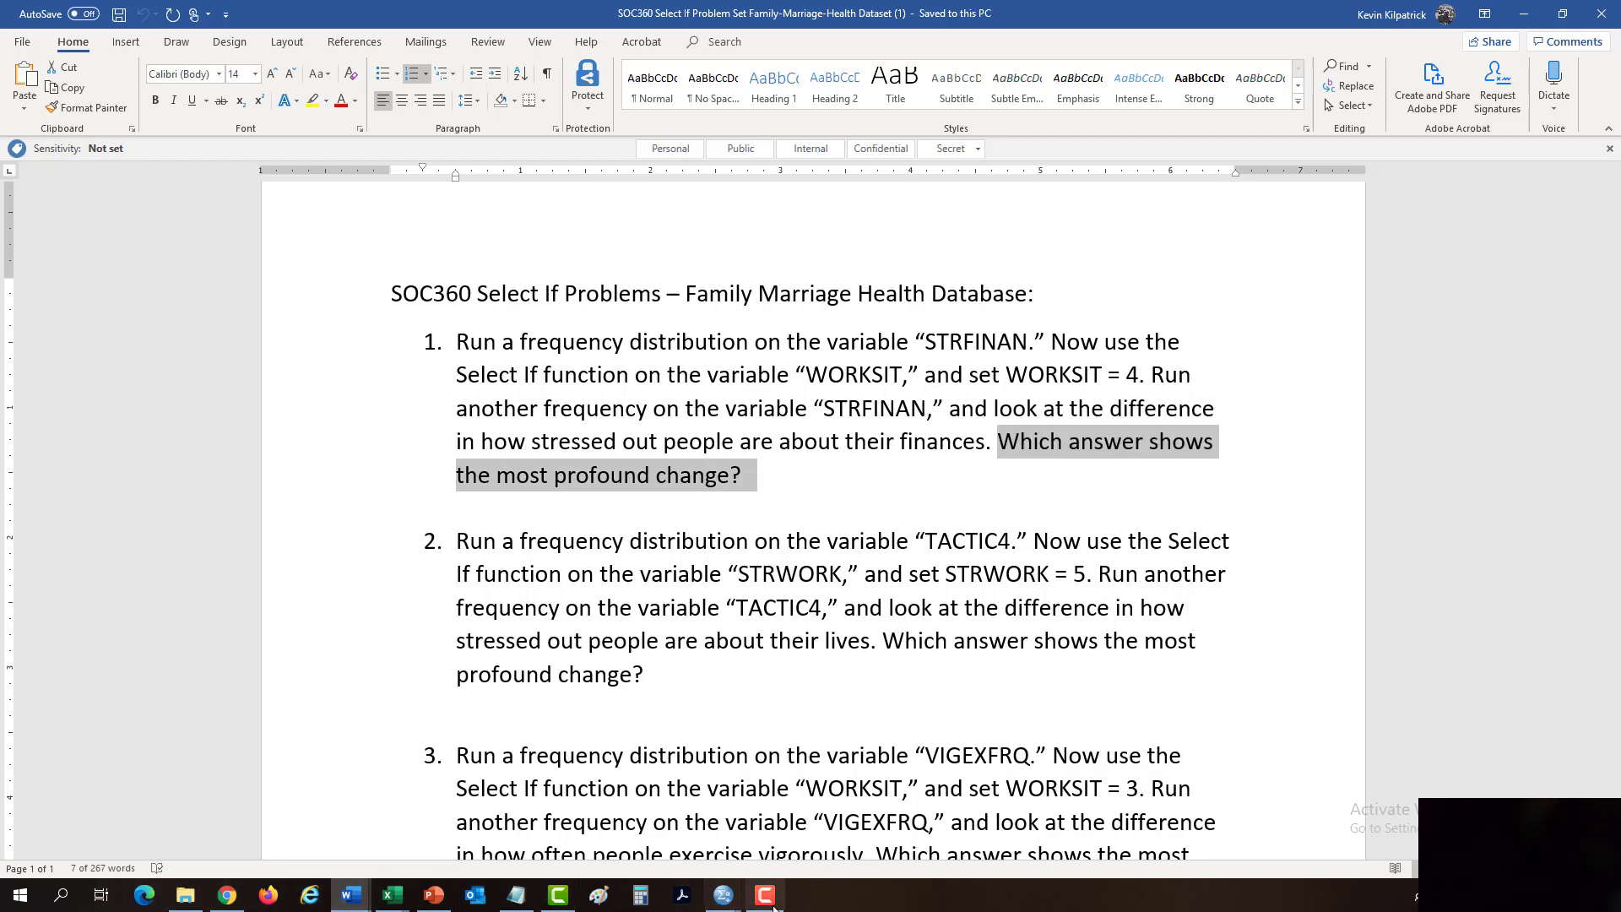
- Switch to the SPSS output viewer and copy the unfiltered "At Present, How Stressful Are Finances?" table as an image
mouse_move(728, 902)
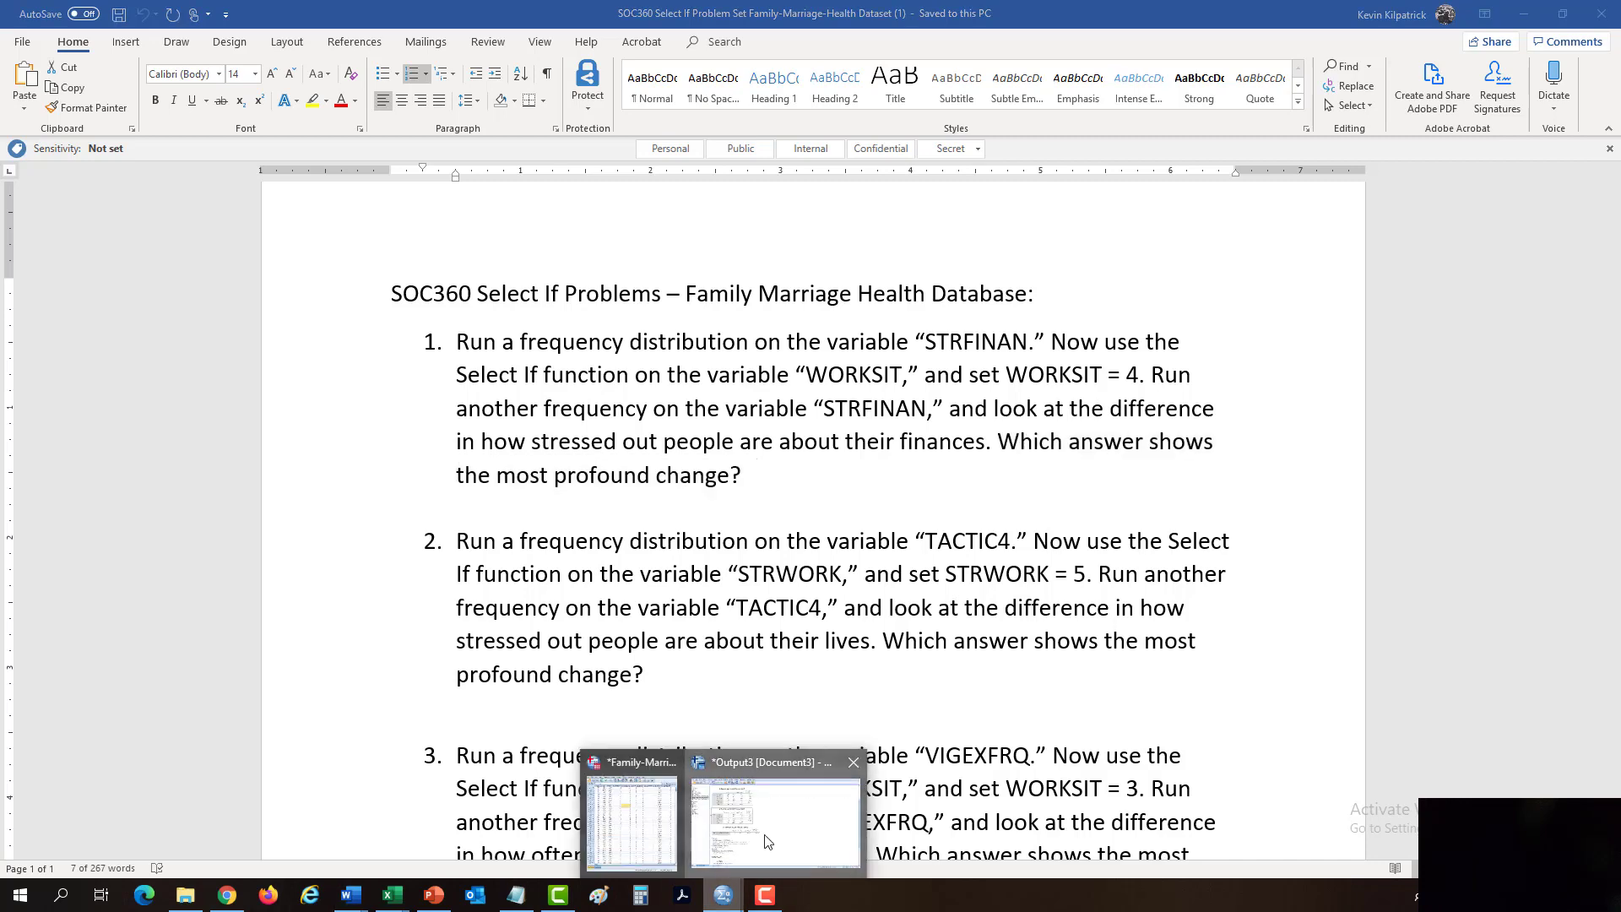
click(764, 807)
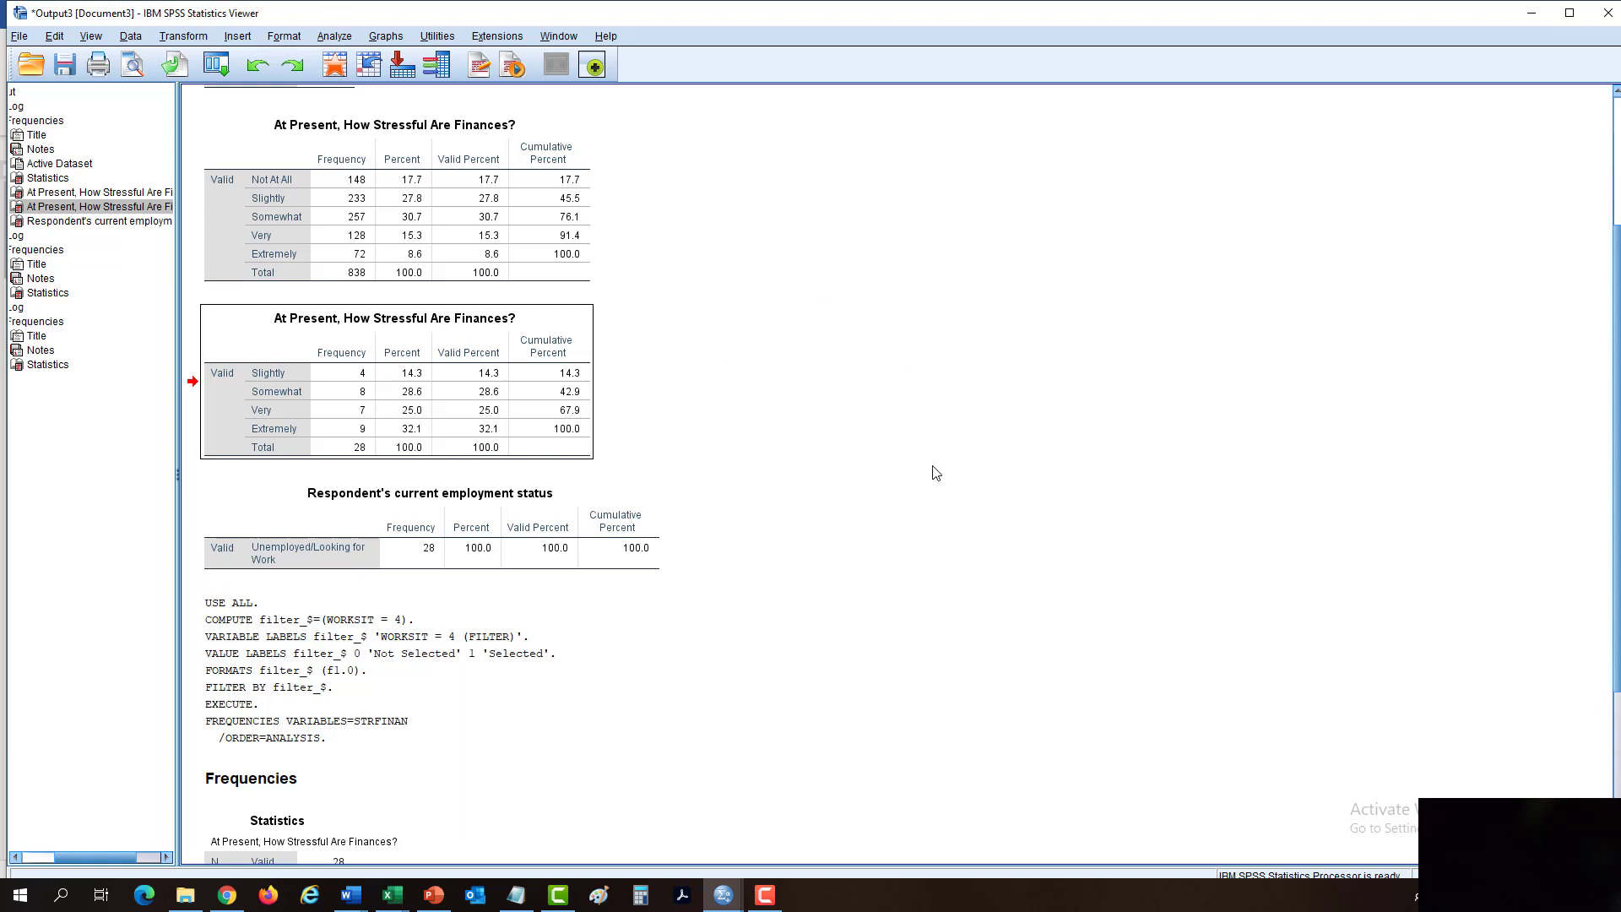
right_click(412, 210)
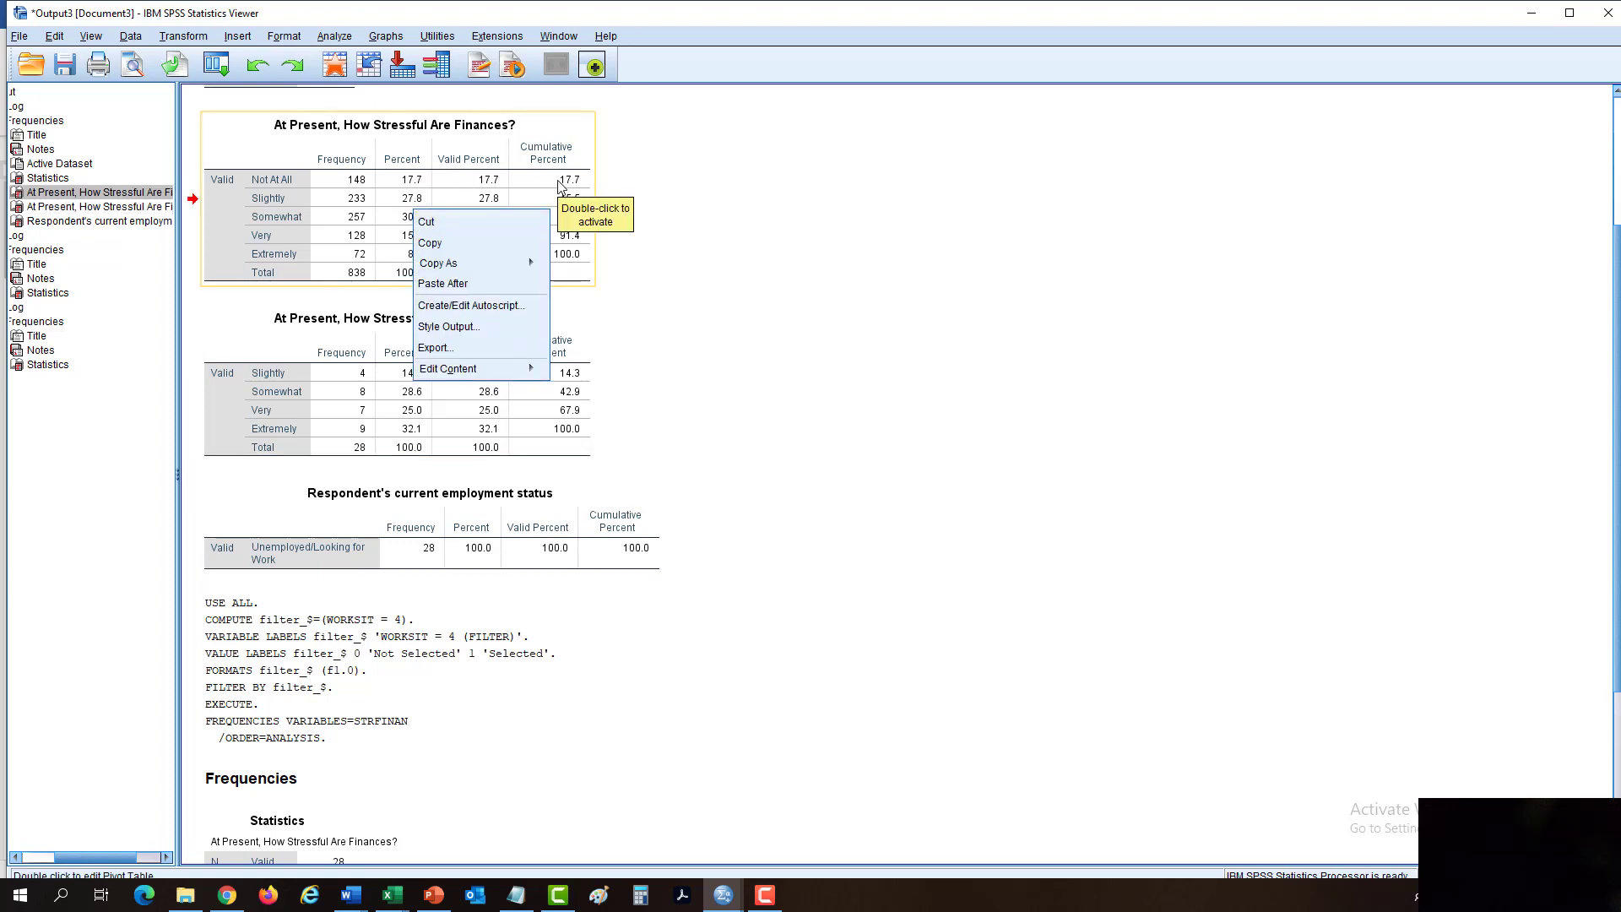
mouse_move(489, 268)
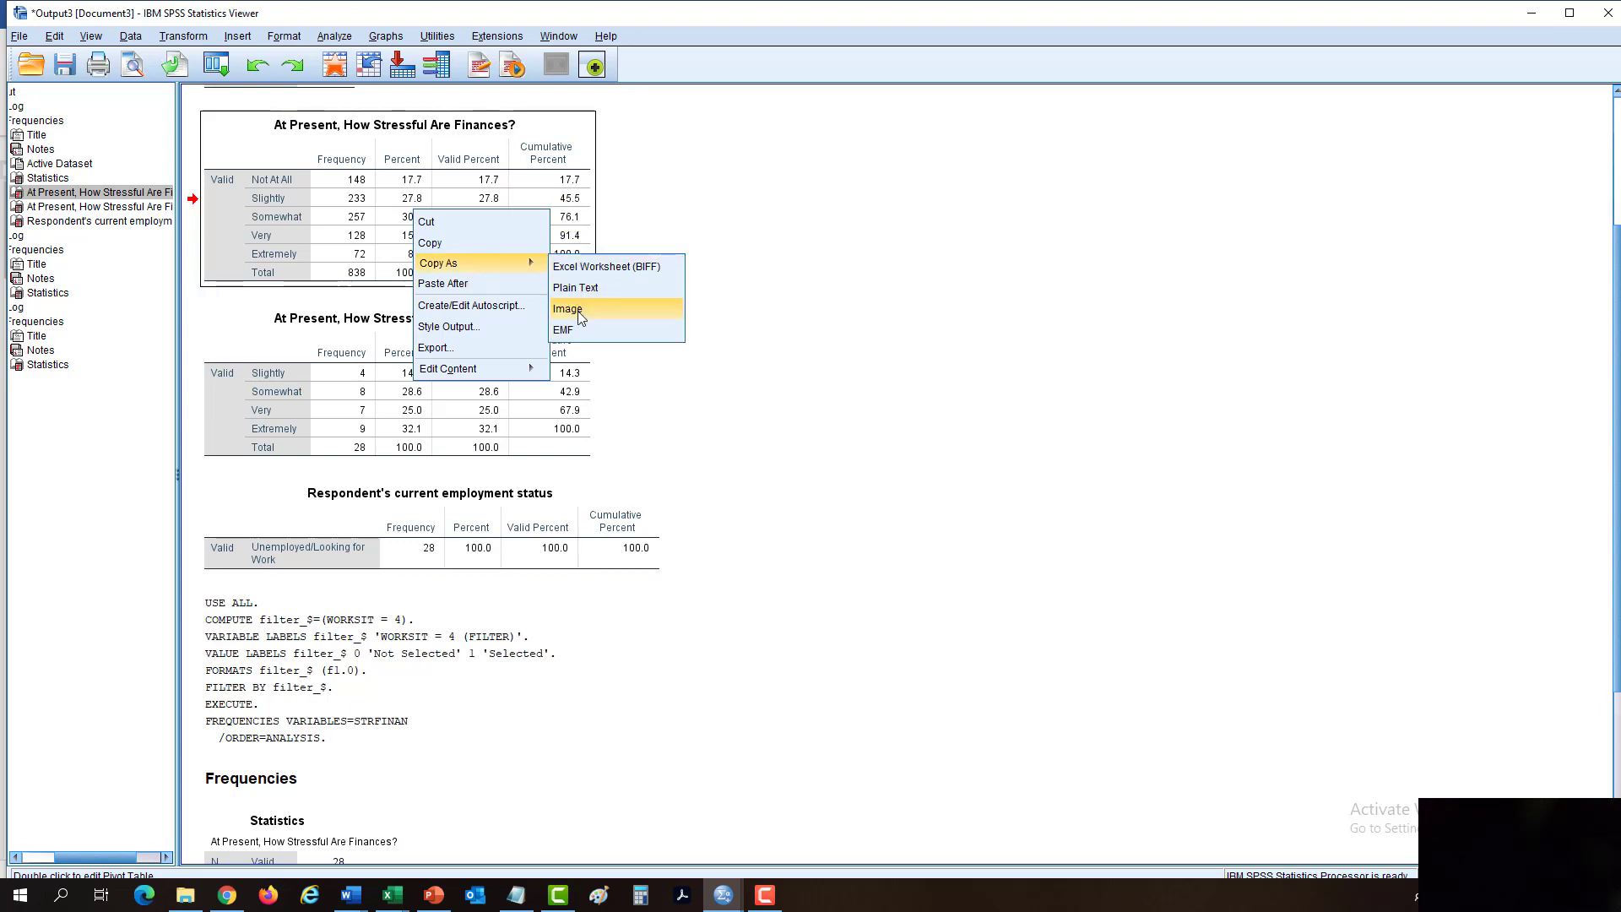
click(605, 311)
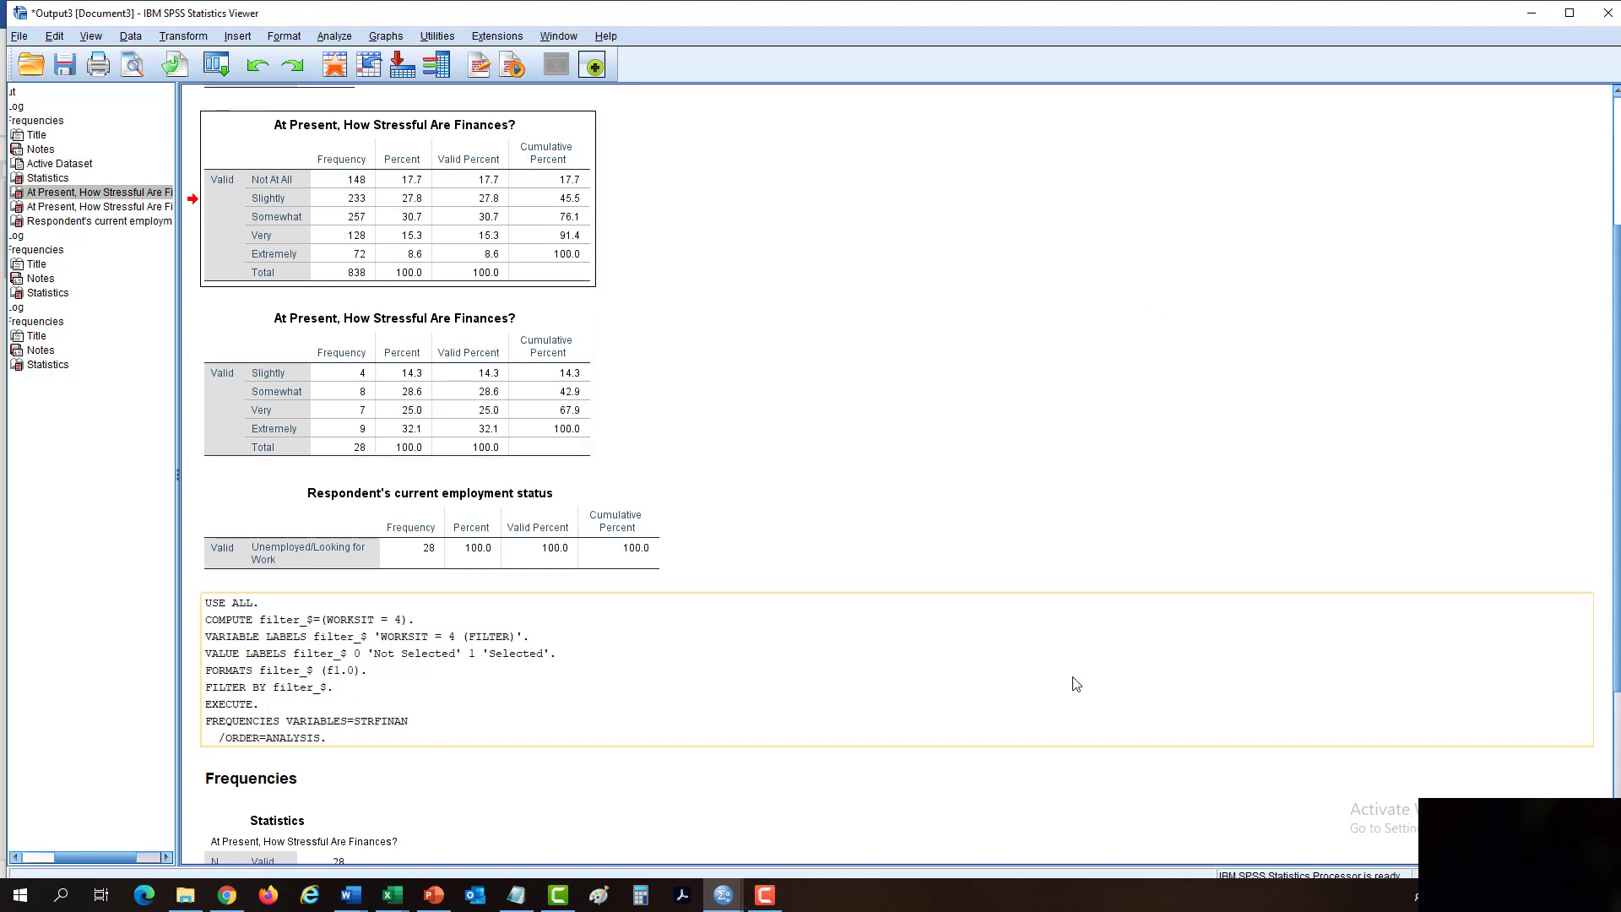
- Switch back to Word and create a new blank document
click(354, 901)
click(521, 826)
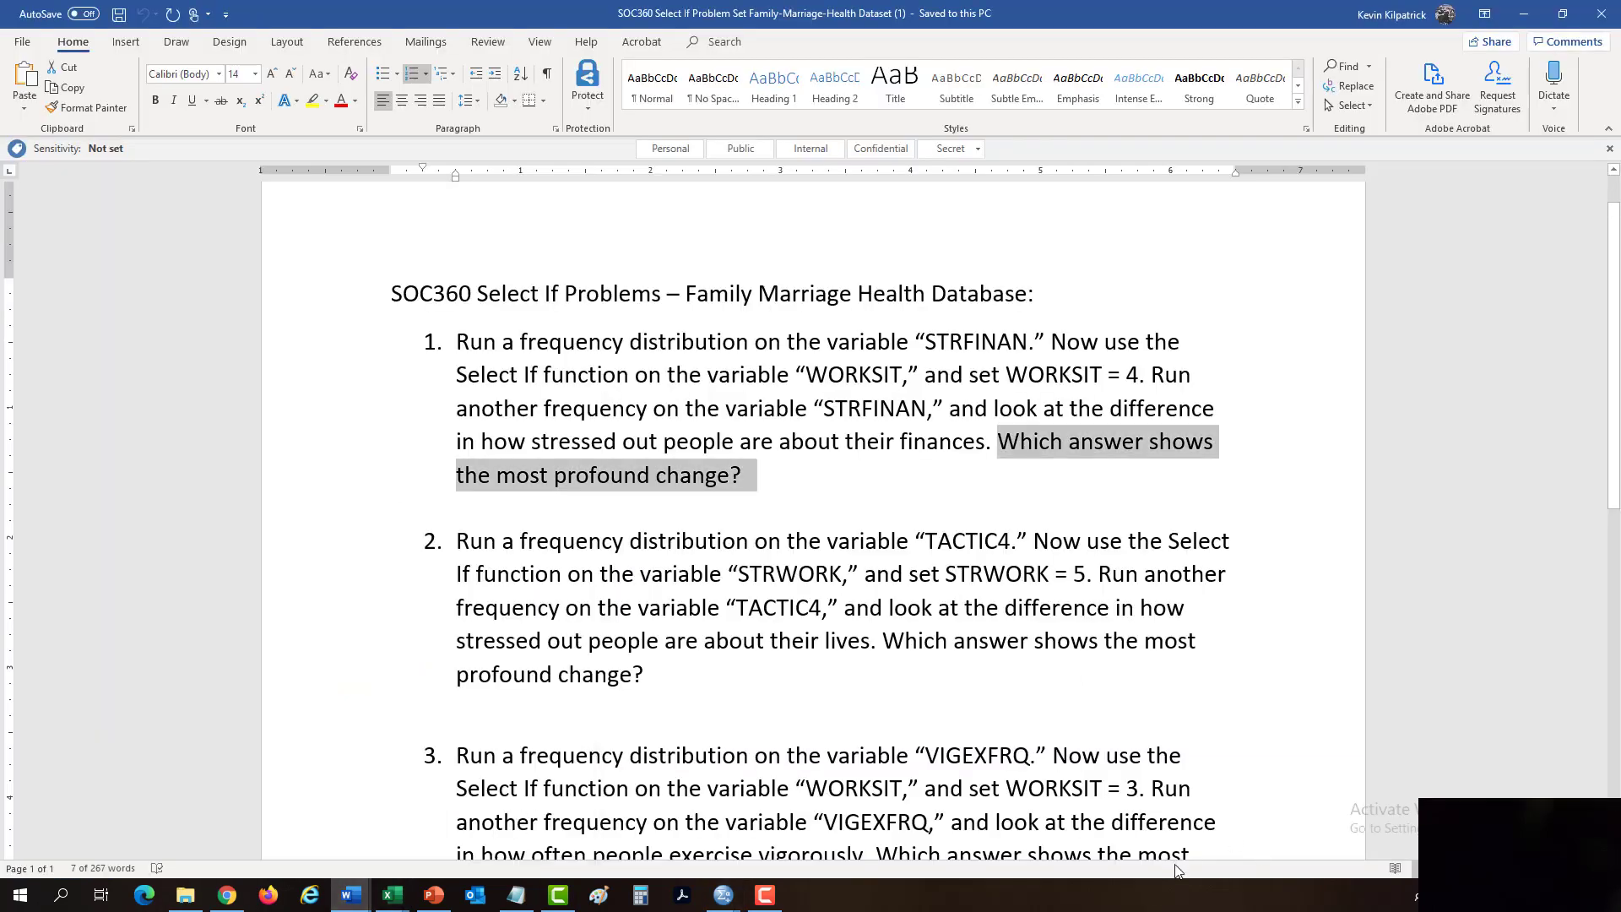
key(ctrl+n)
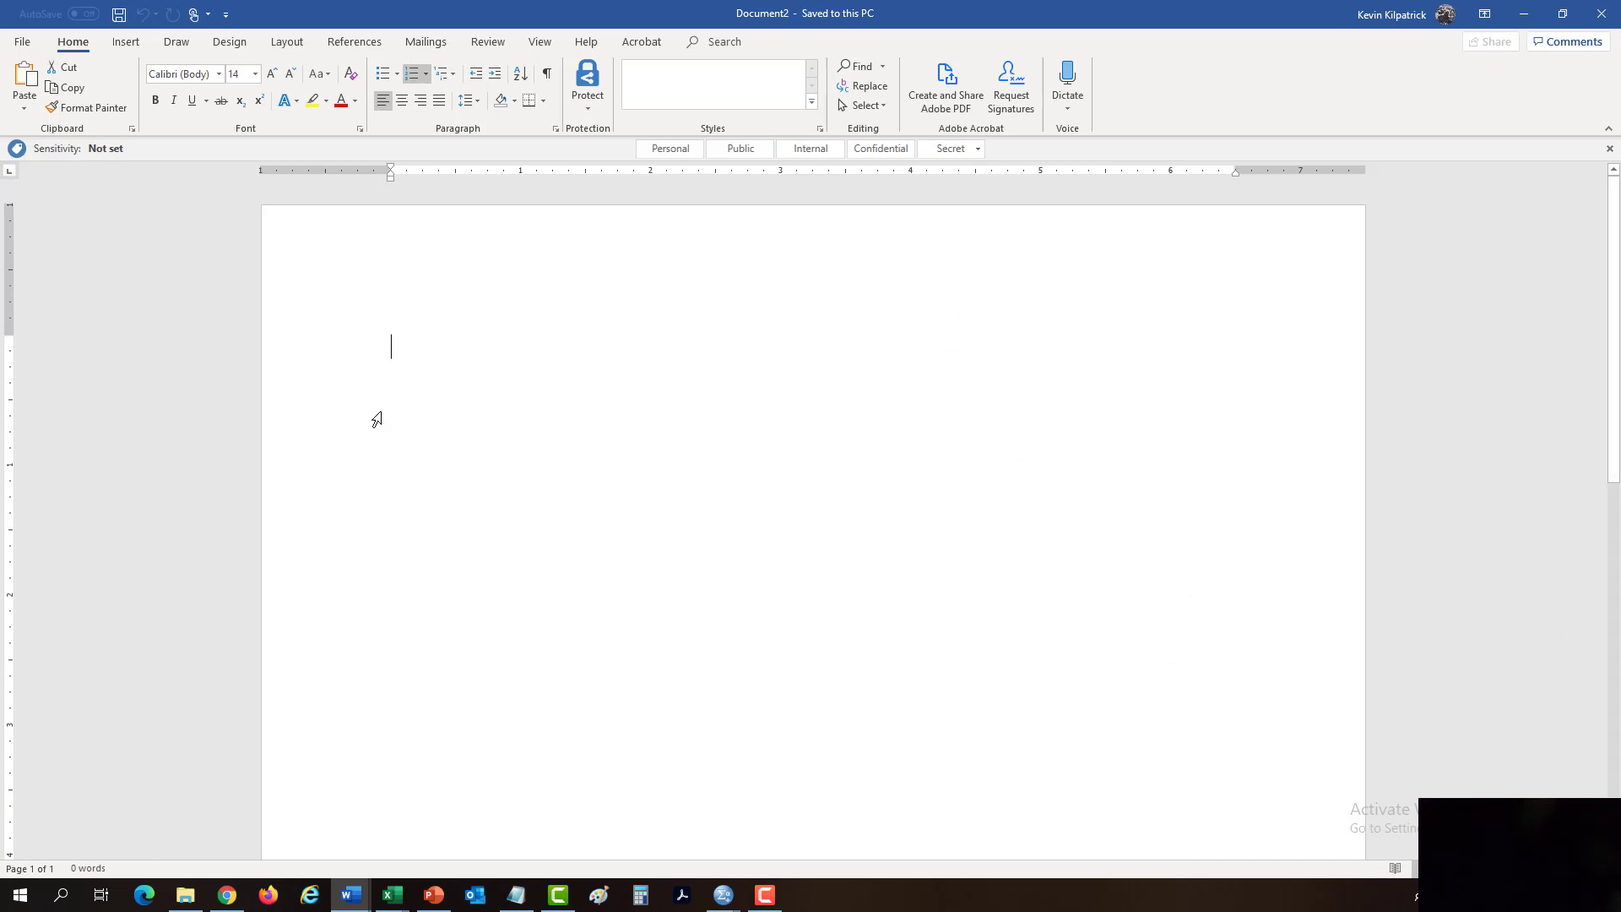
click(23, 114)
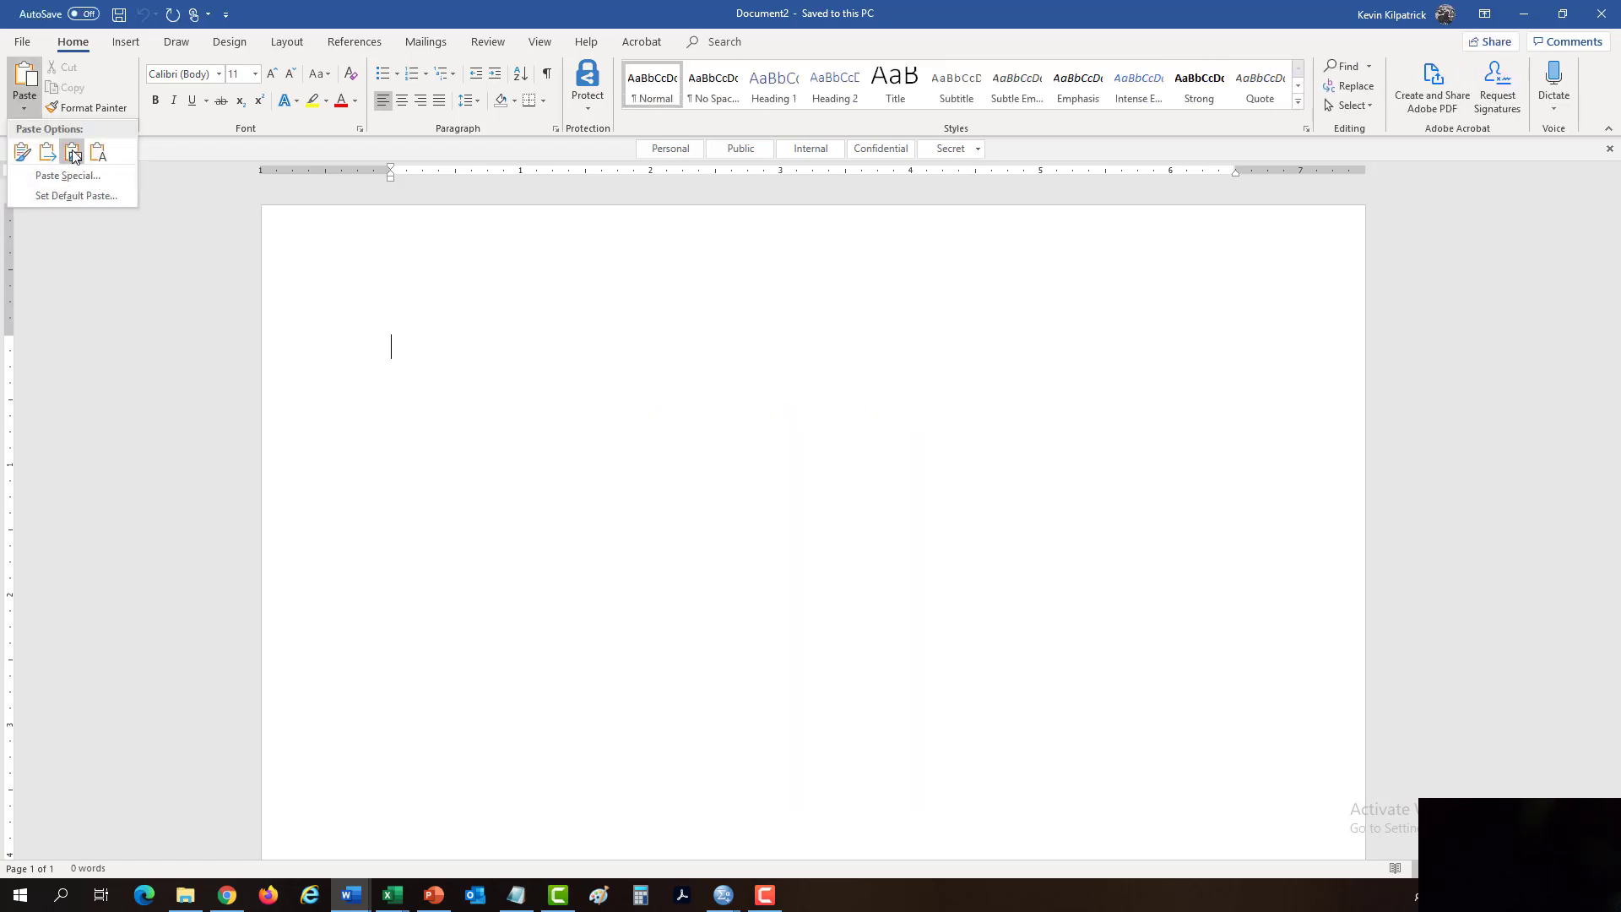
click(59, 175)
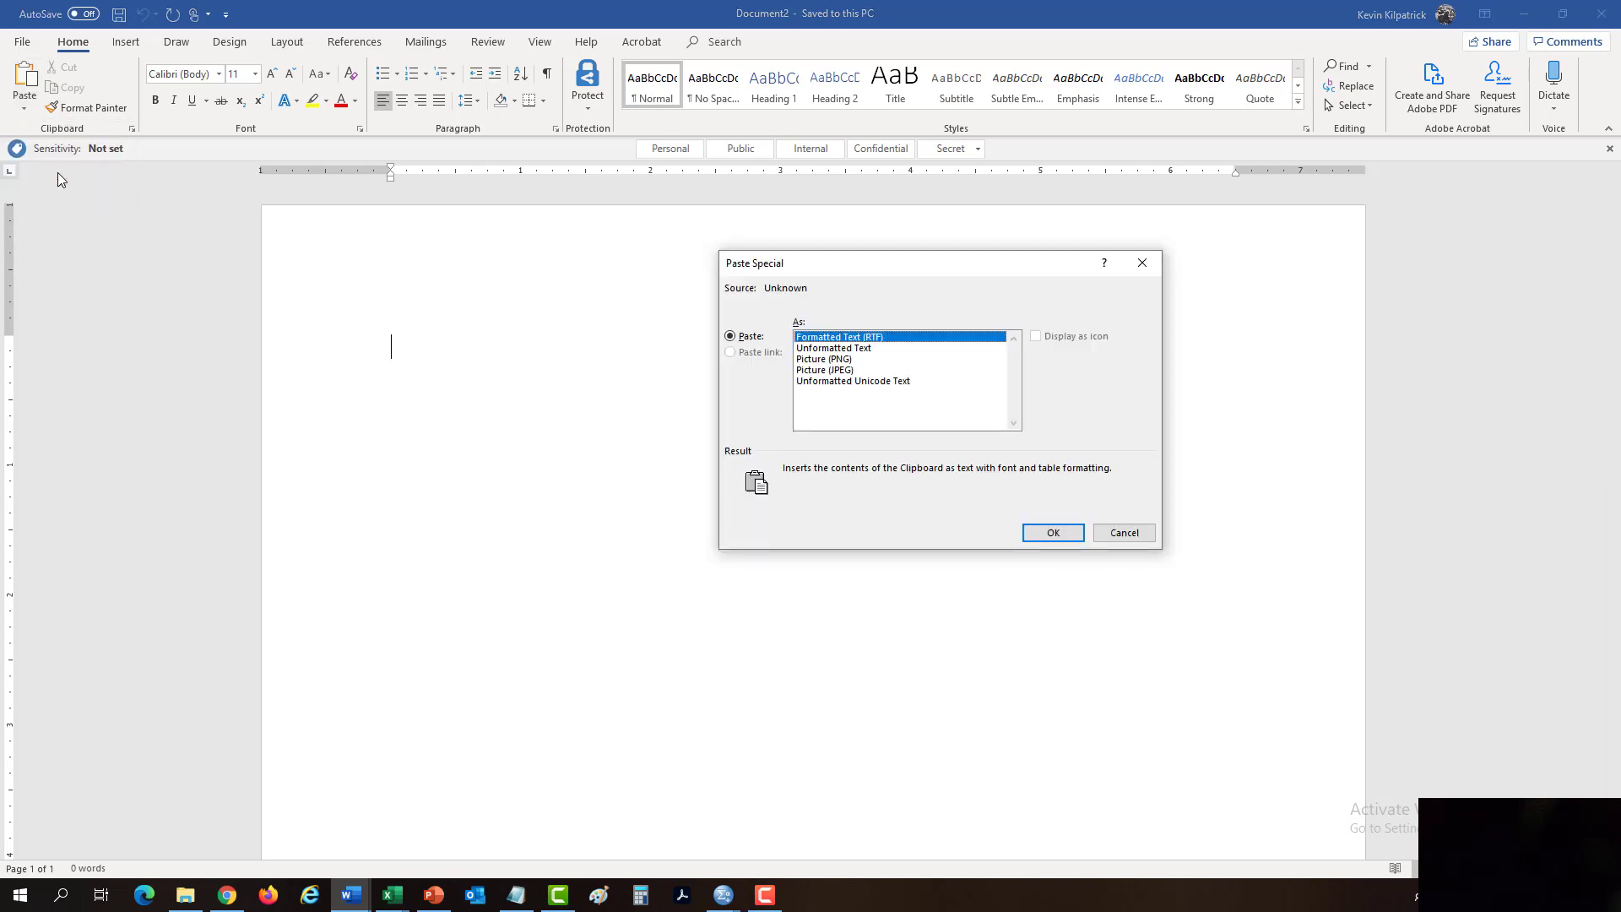
click(1125, 533)
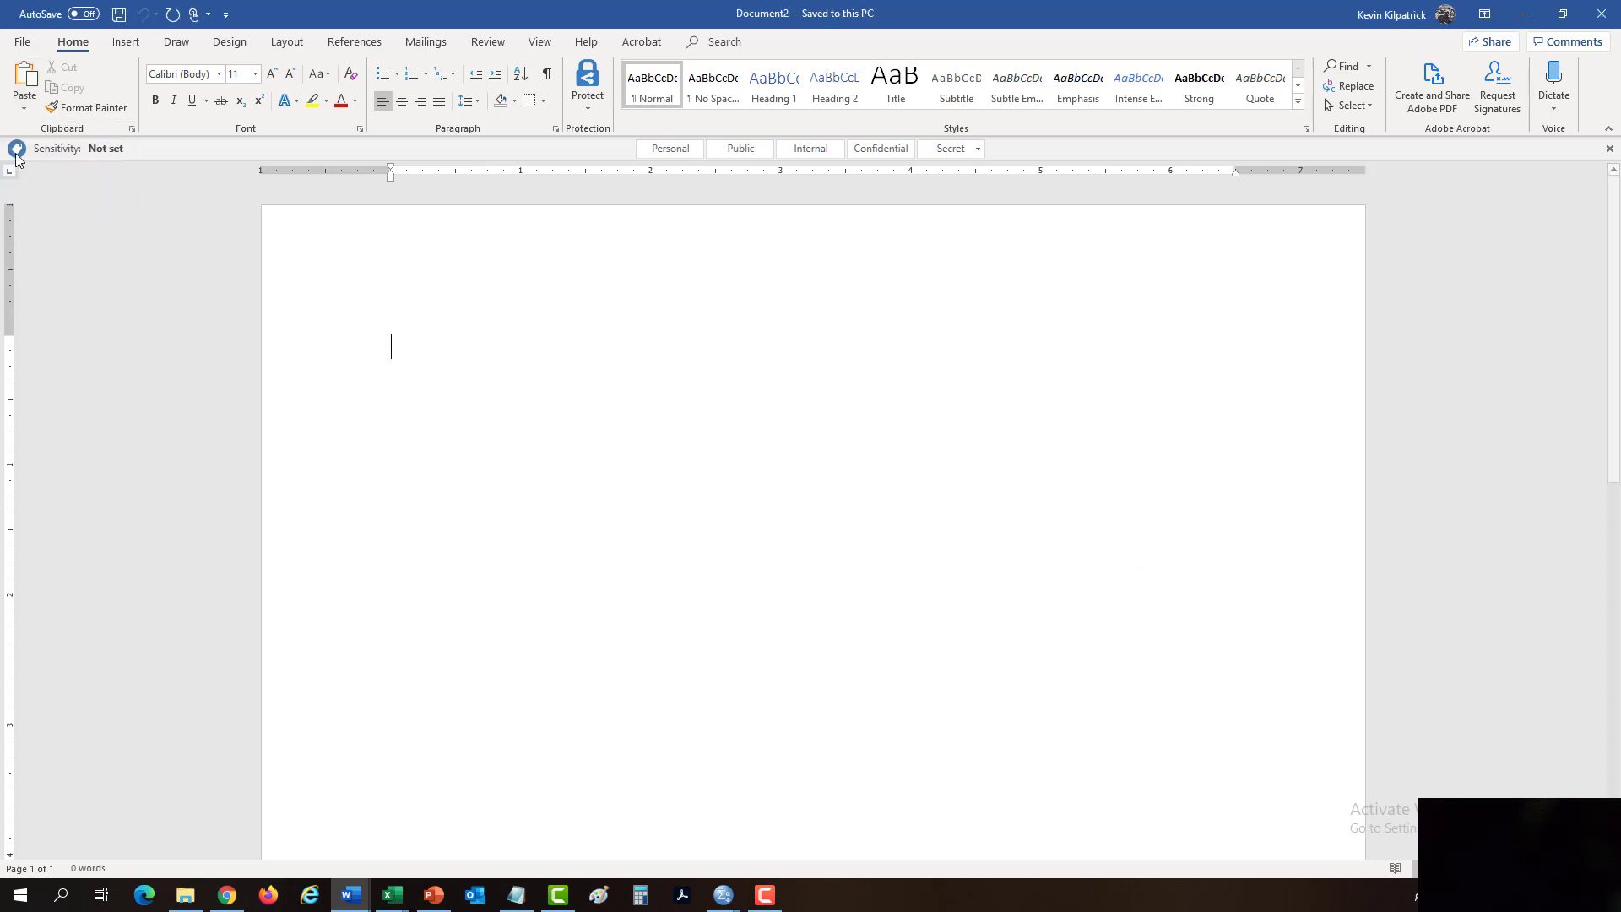
- Paste the copied finances table into the blank document with Paste Special as Picture (JPEG)
click(25, 111)
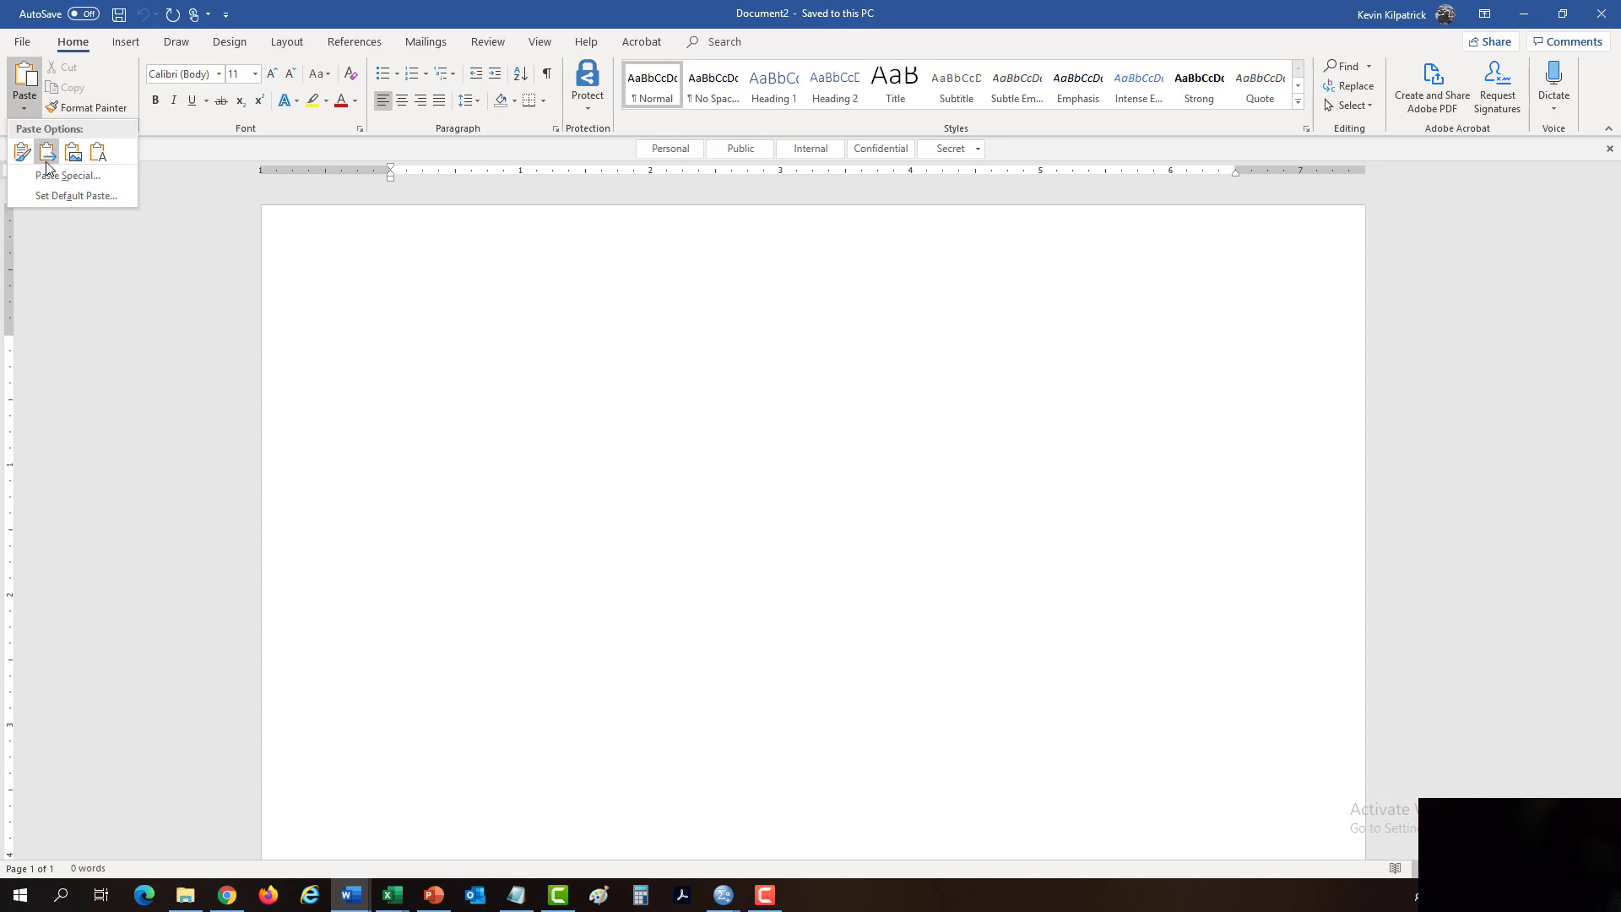
click(100, 175)
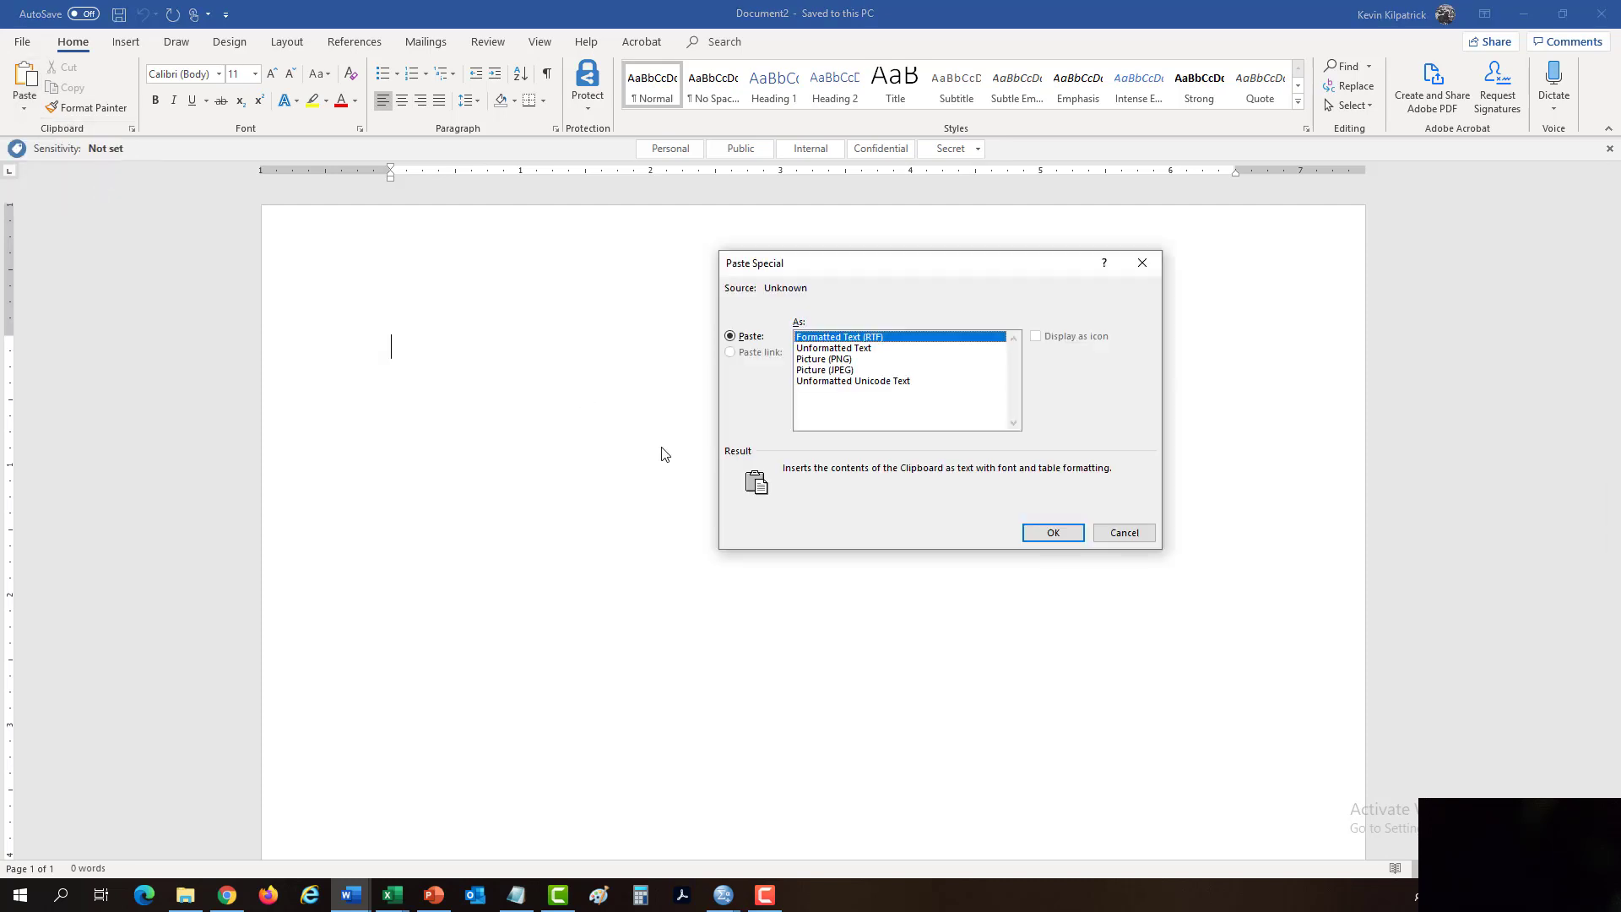
click(843, 360)
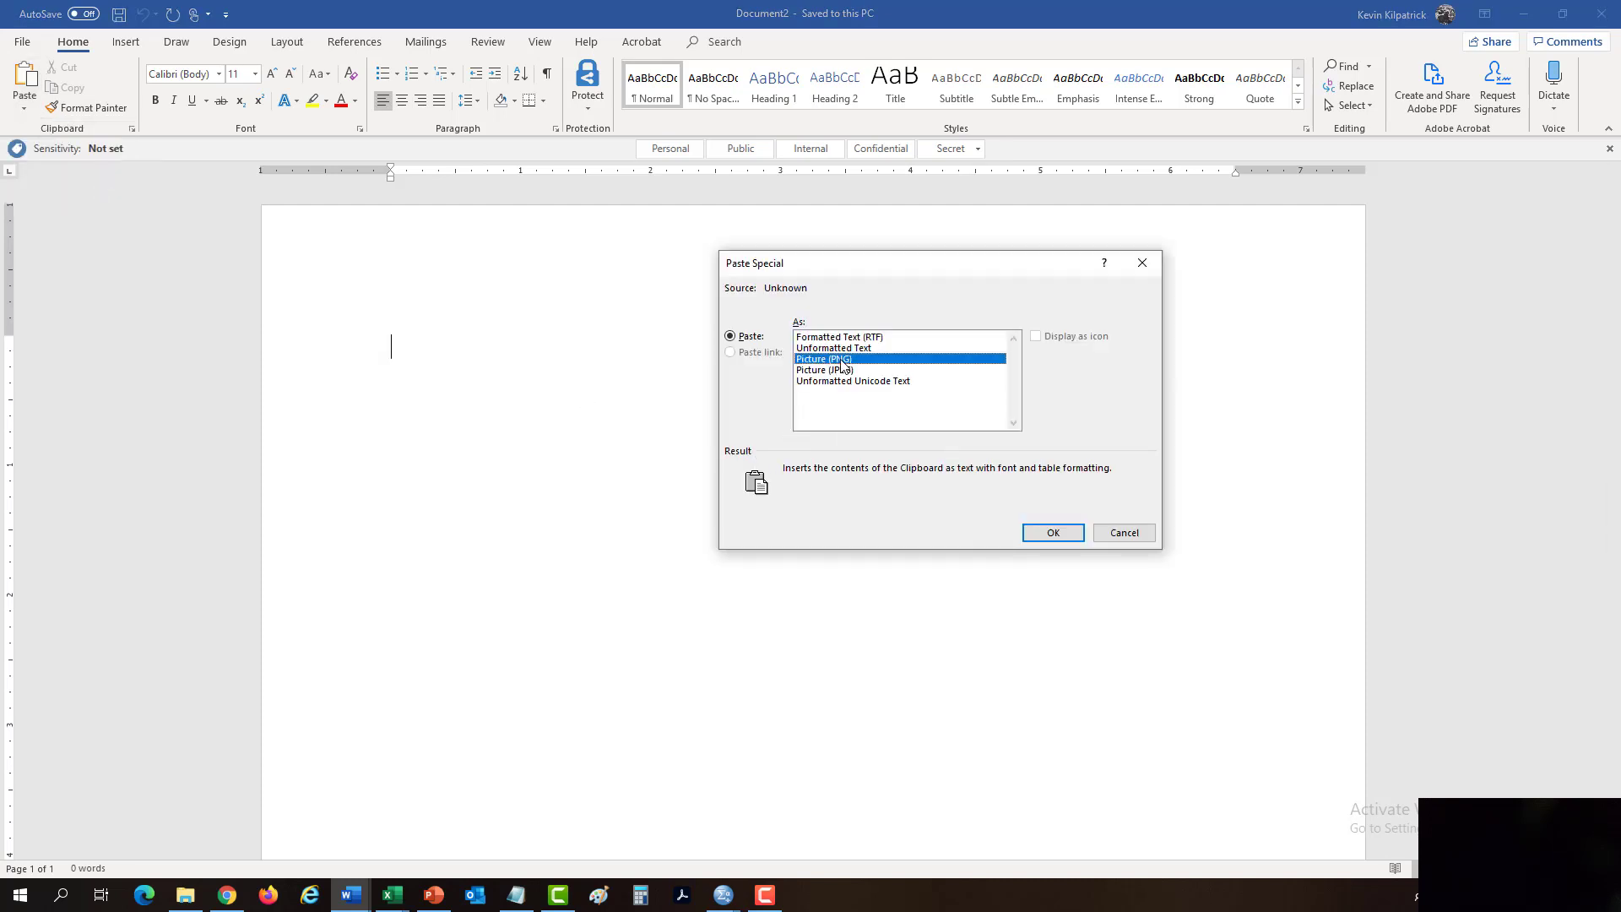
click(842, 371)
click(844, 361)
click(844, 371)
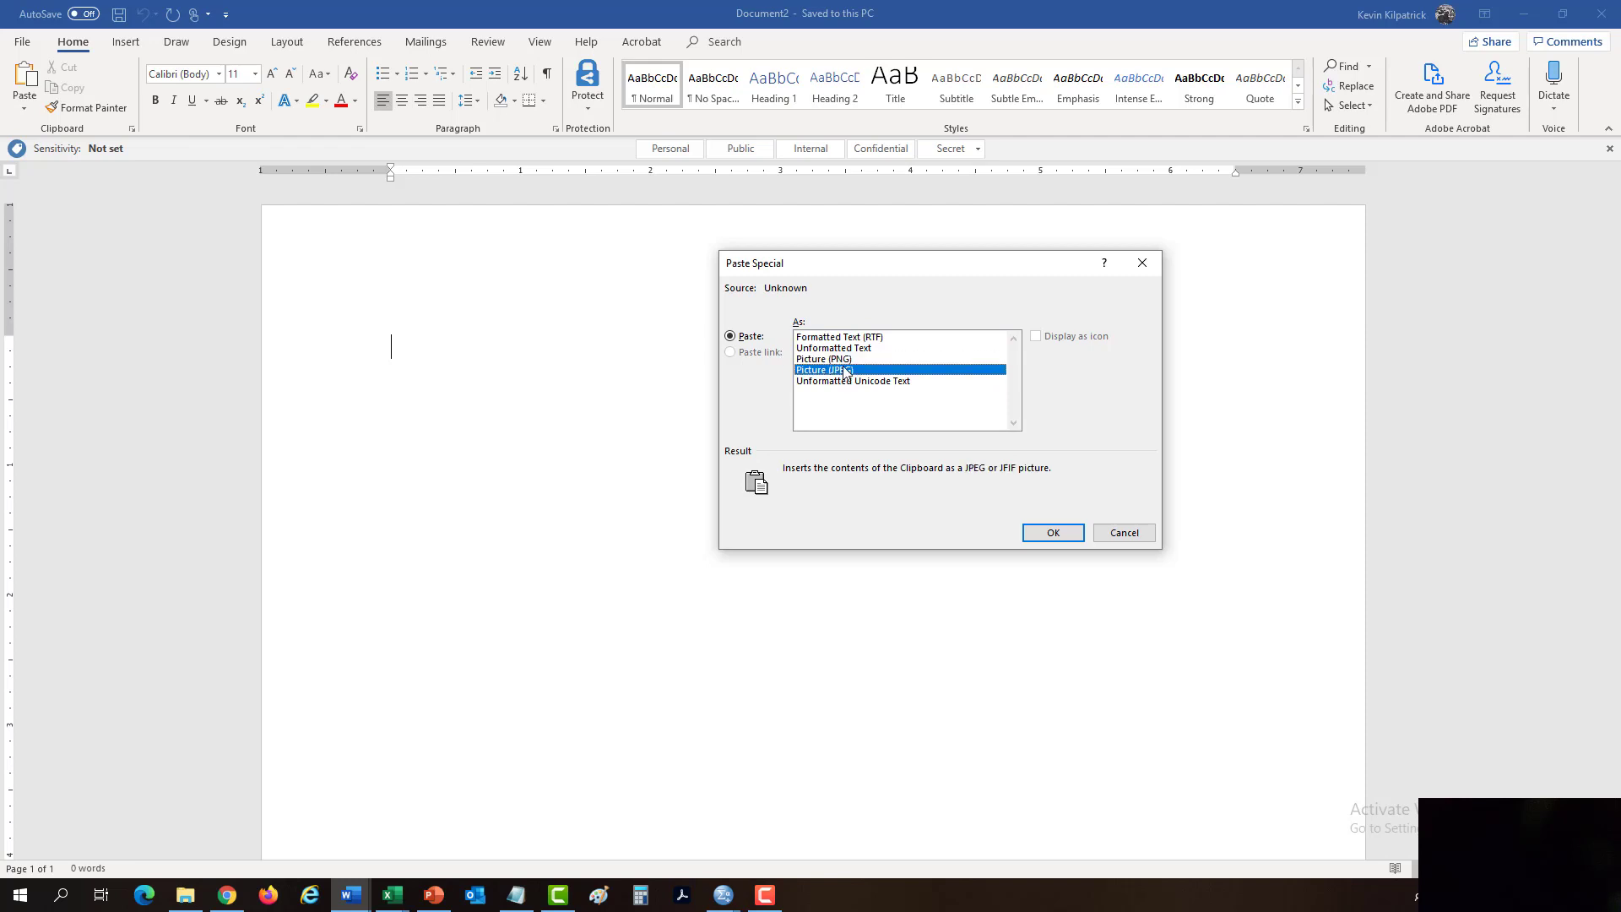
double_click(847, 374)
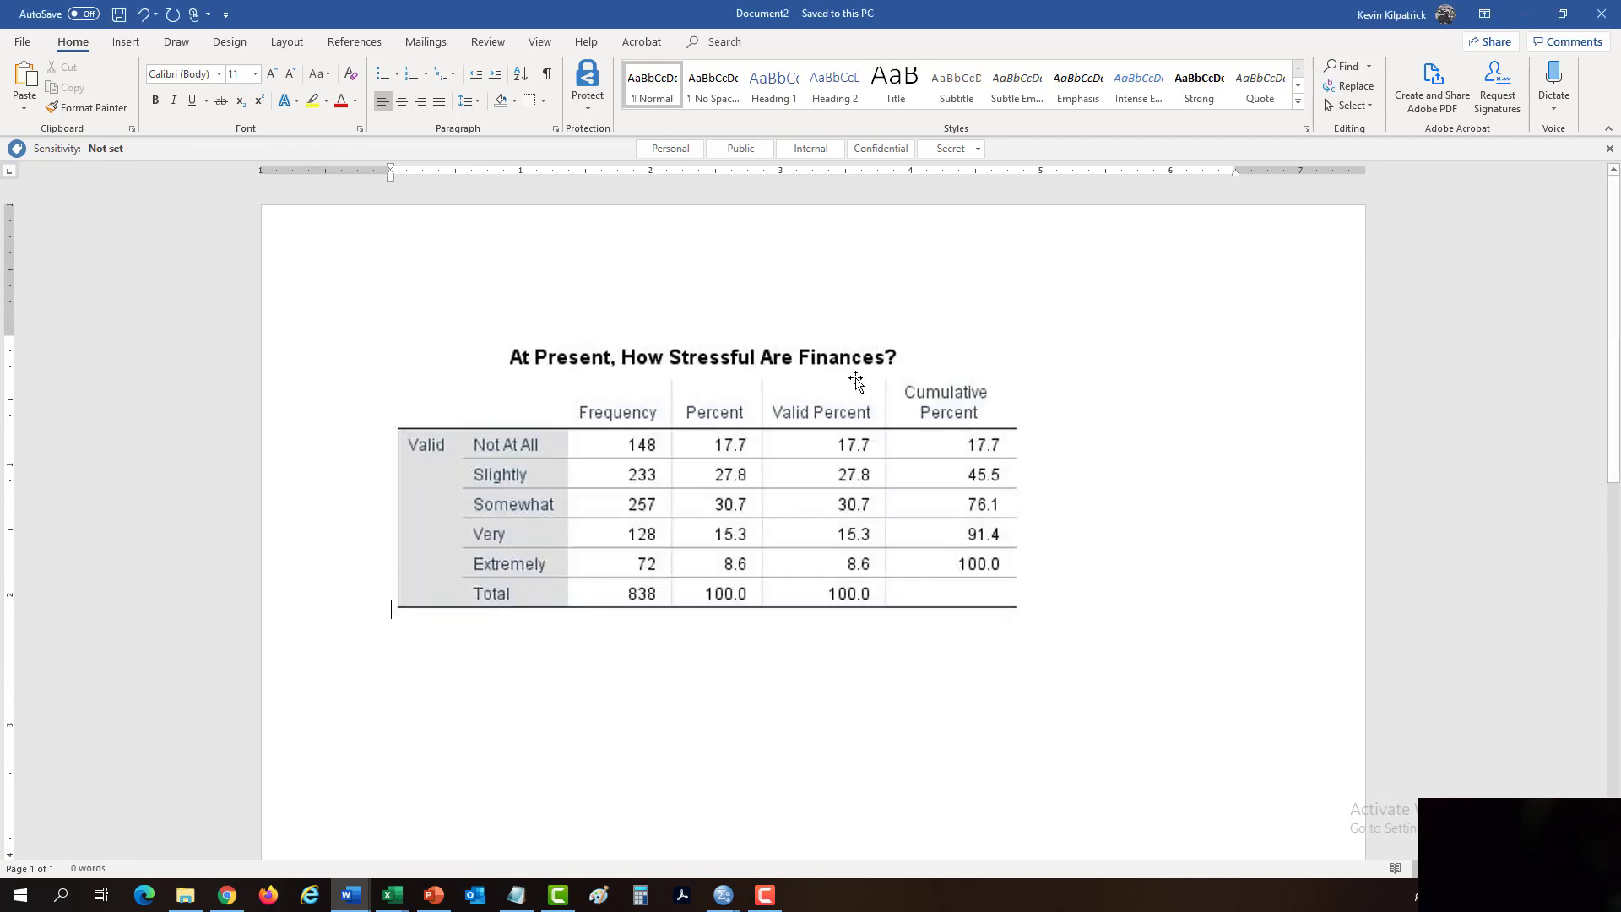
- Set the text wrapping of the pasted table picture to Tight
click(798, 553)
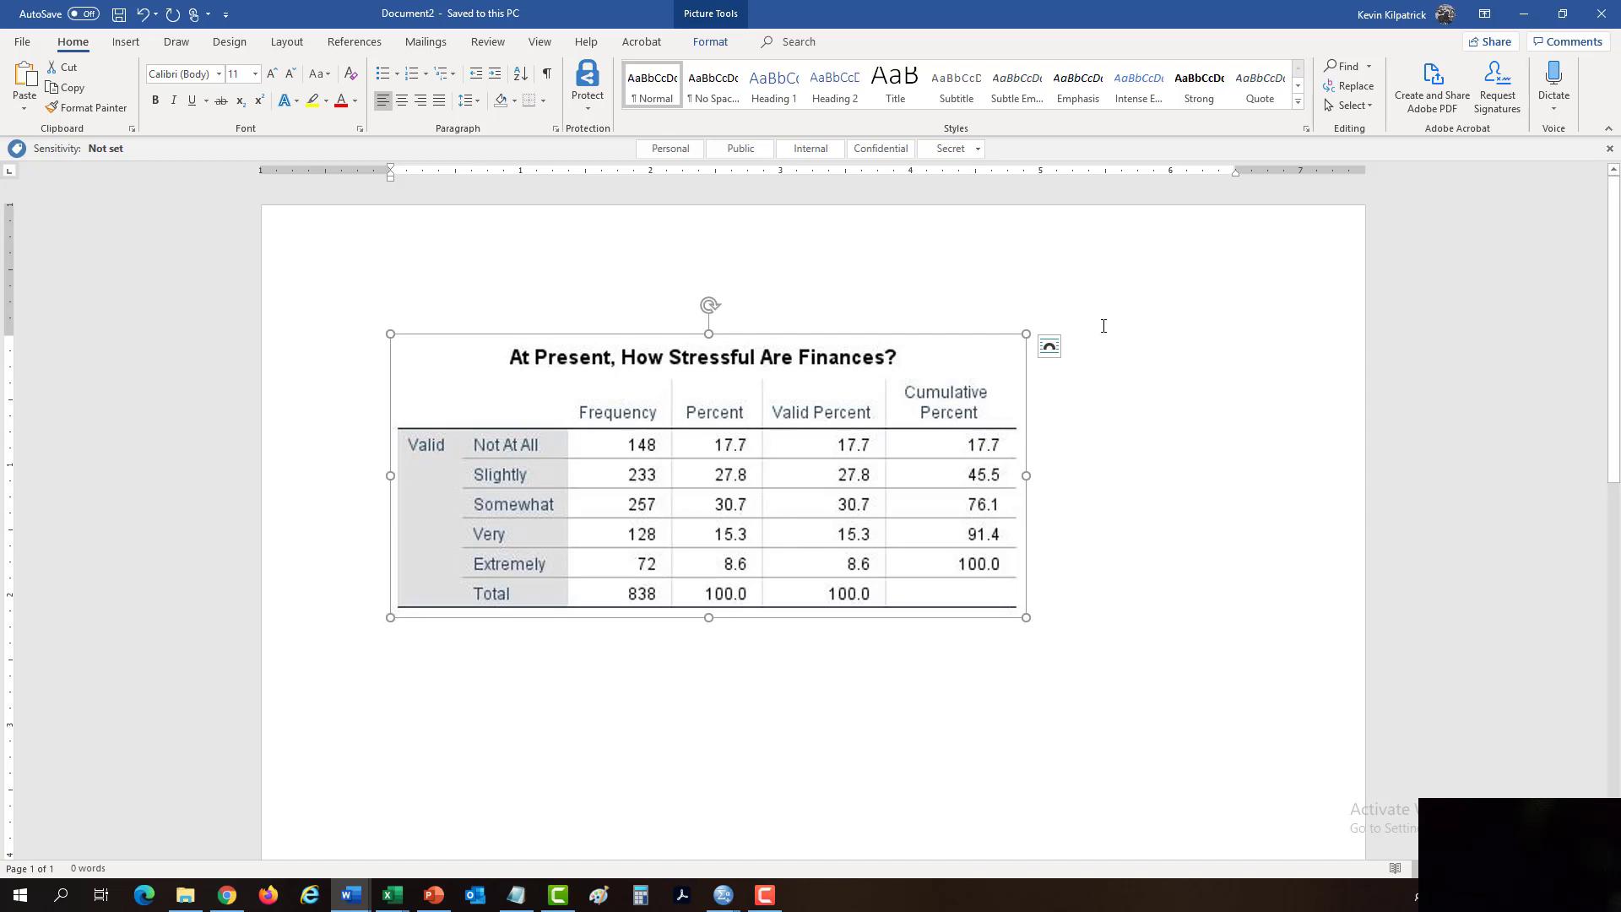
click(1049, 346)
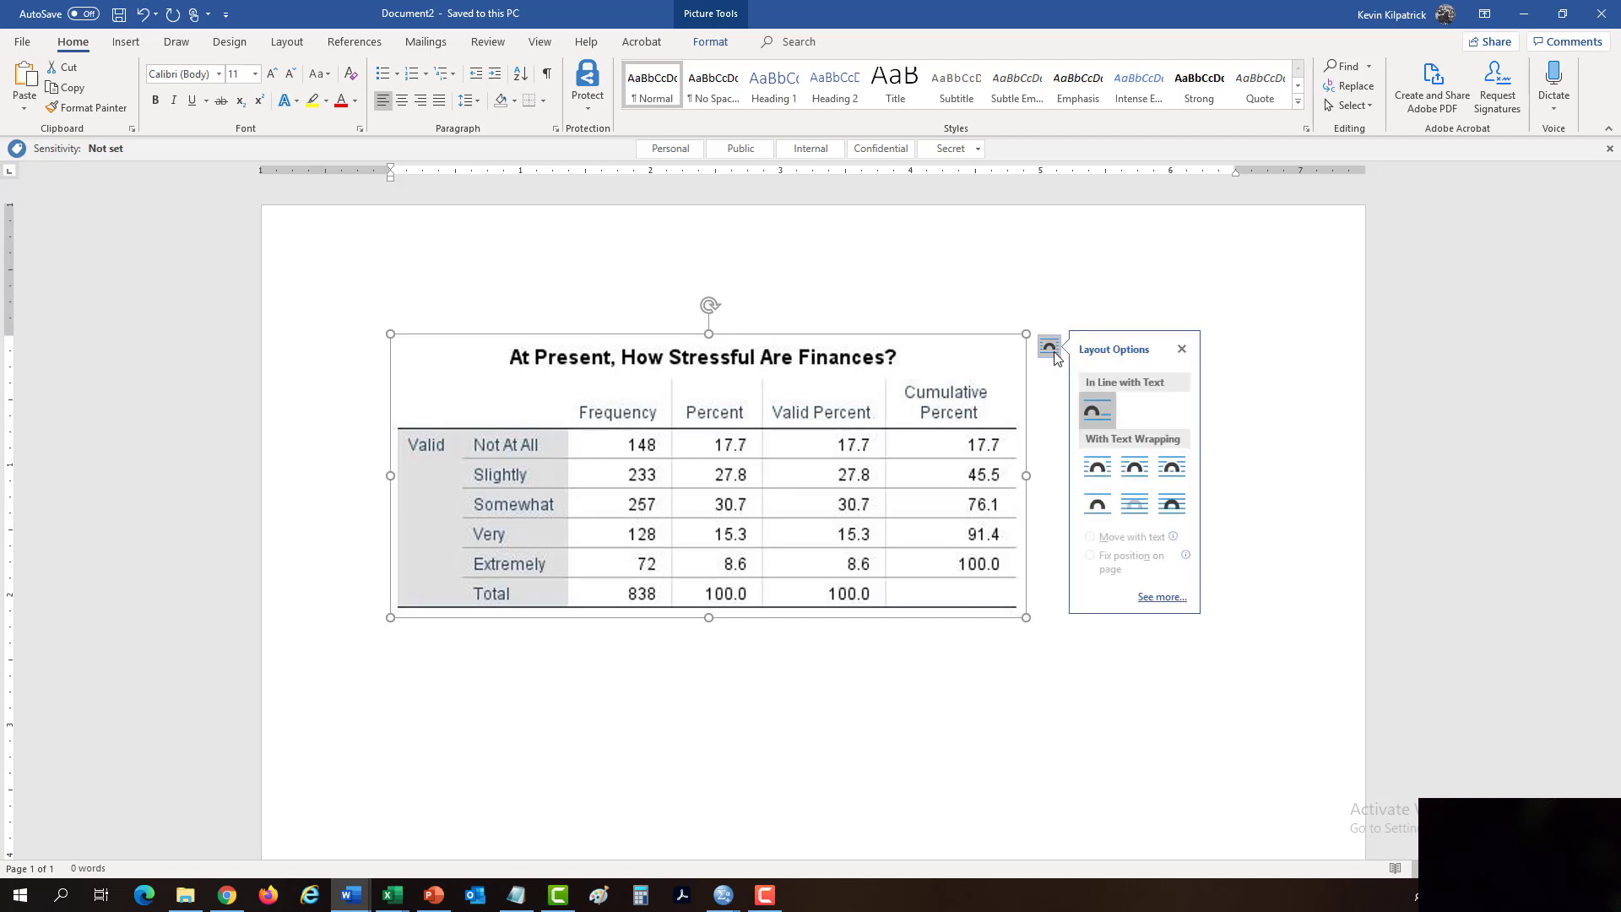
click(831, 511)
double_click(831, 511)
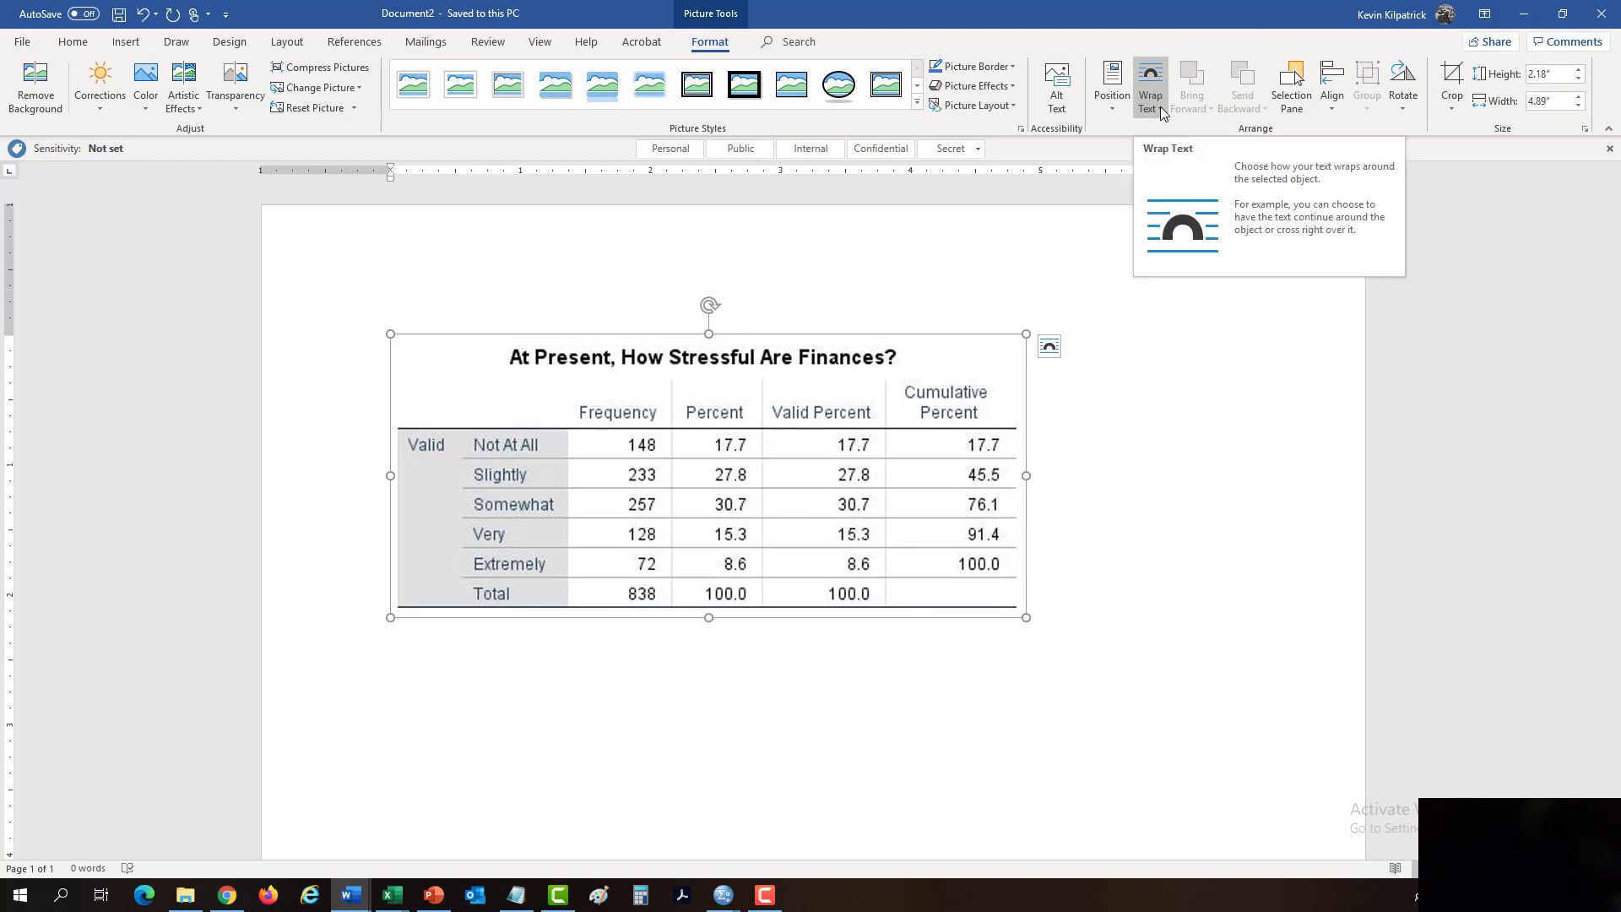
click(1161, 107)
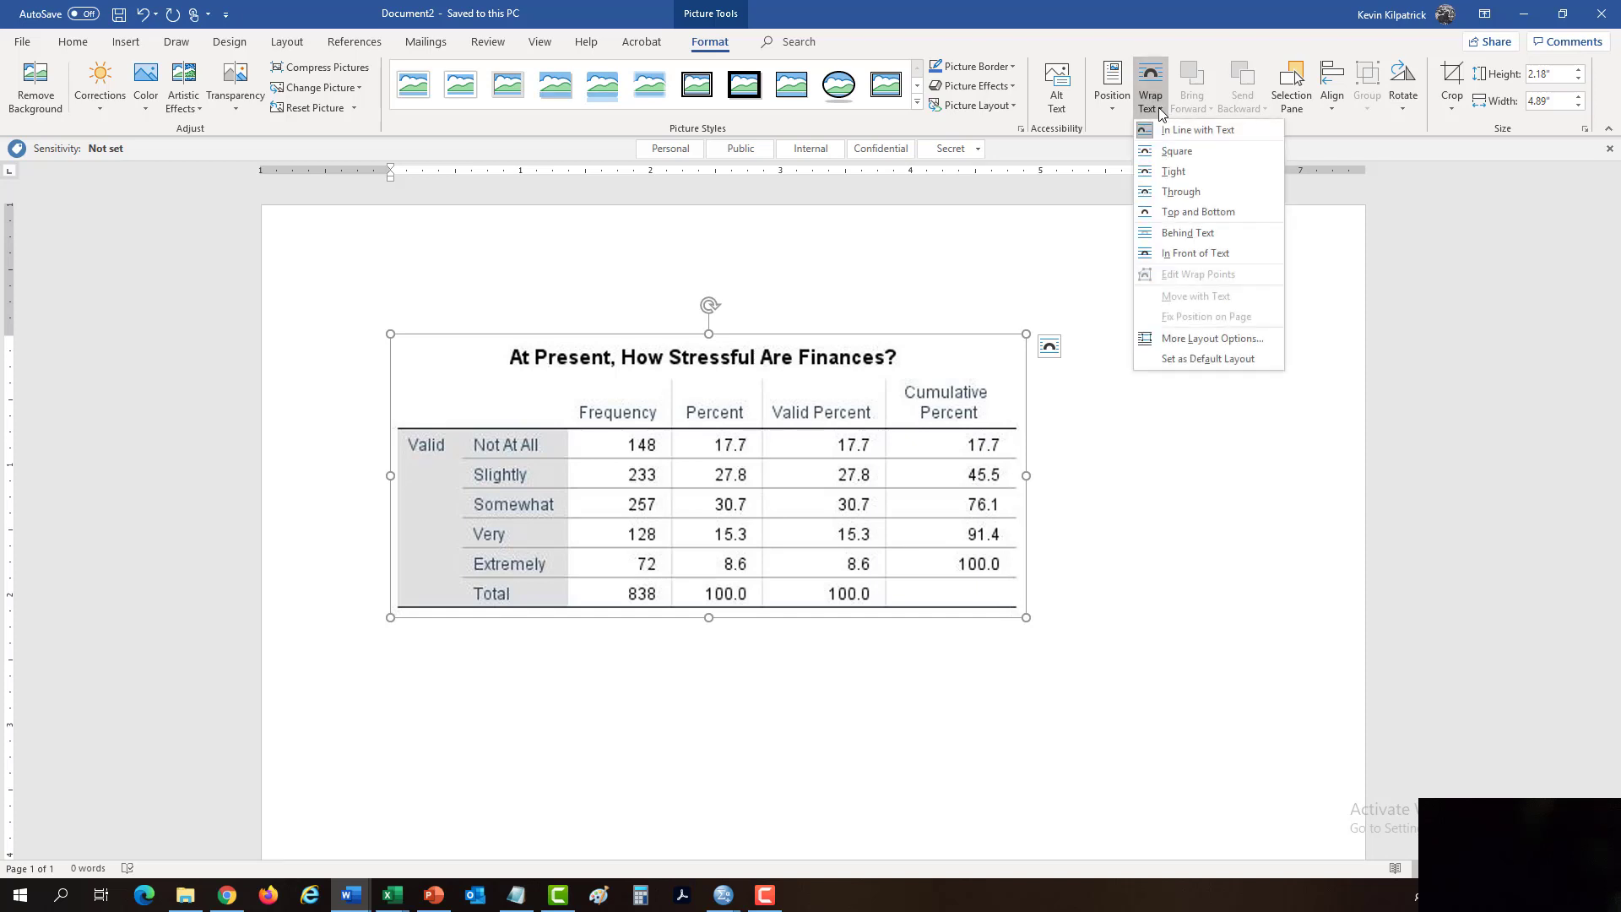
click(1188, 171)
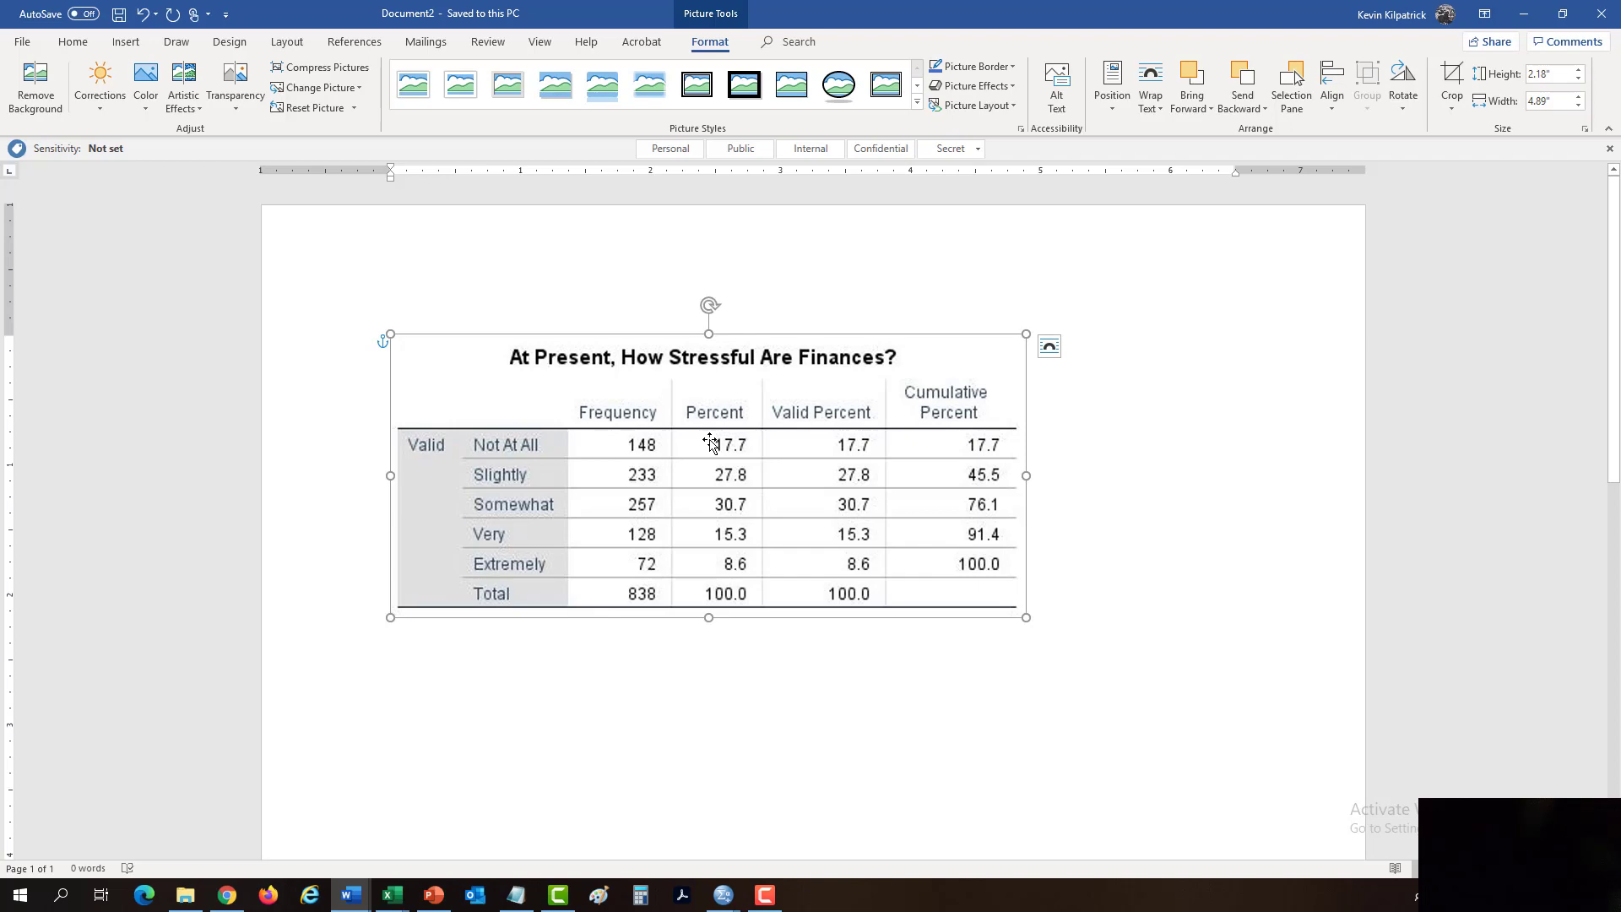
- Move the table picture slightly to the right and shrink it slightly from its upper right corner
drag(461, 397, 814, 353)
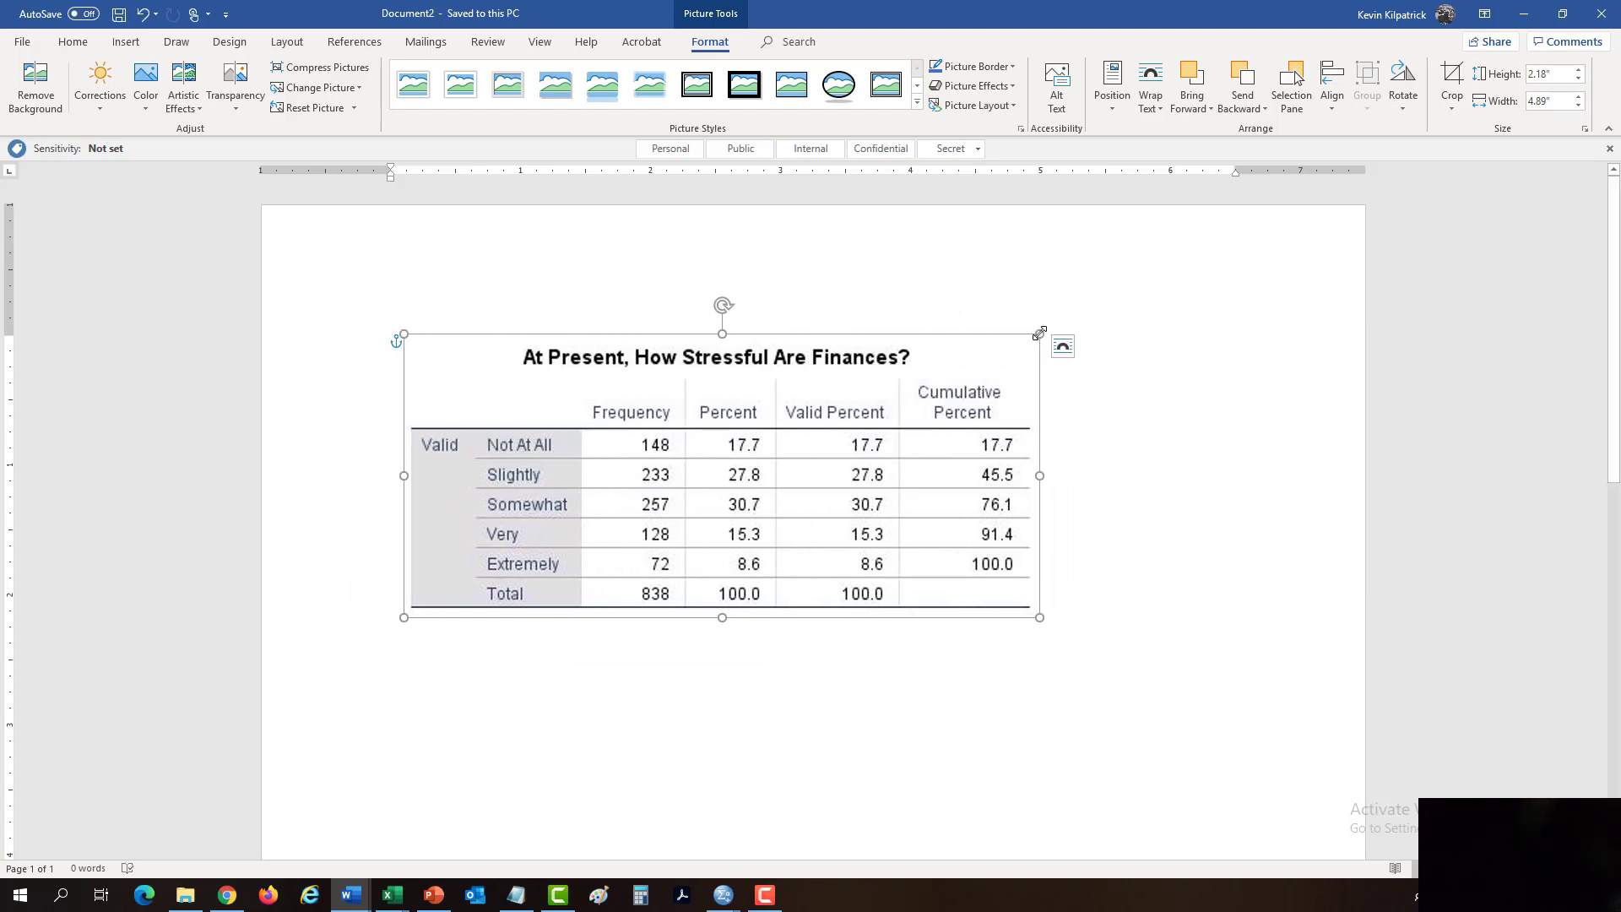
drag(1040, 333, 1028, 397)
- Add a new line above the table picture and enter the filler text "nghtrfdjhfdgh" on it
click(1241, 595)
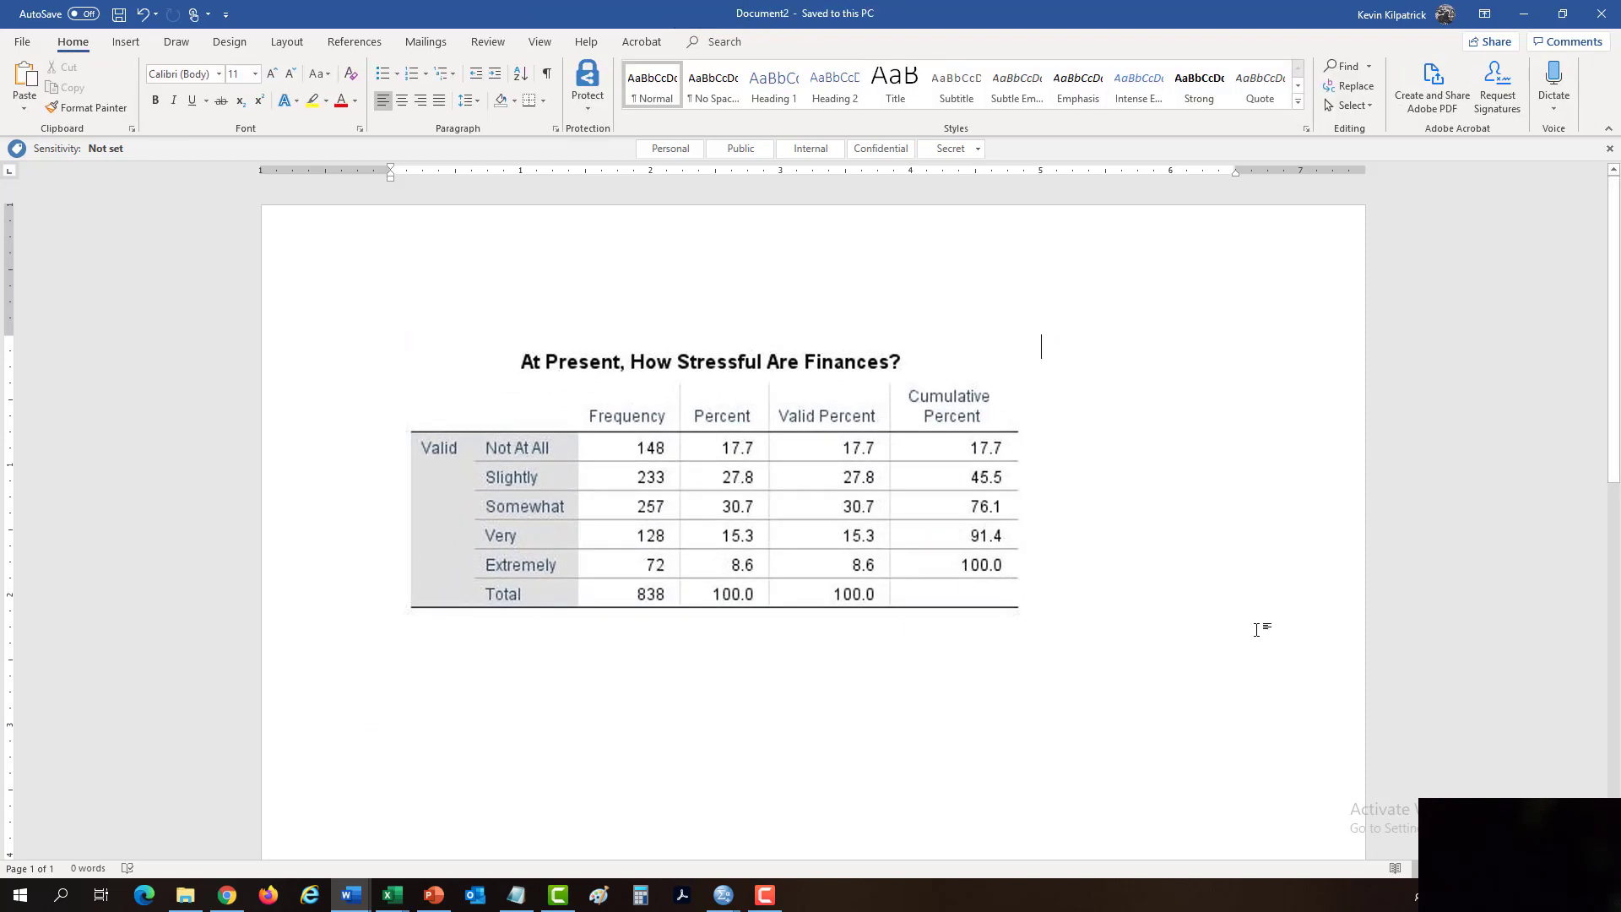
key(Return)
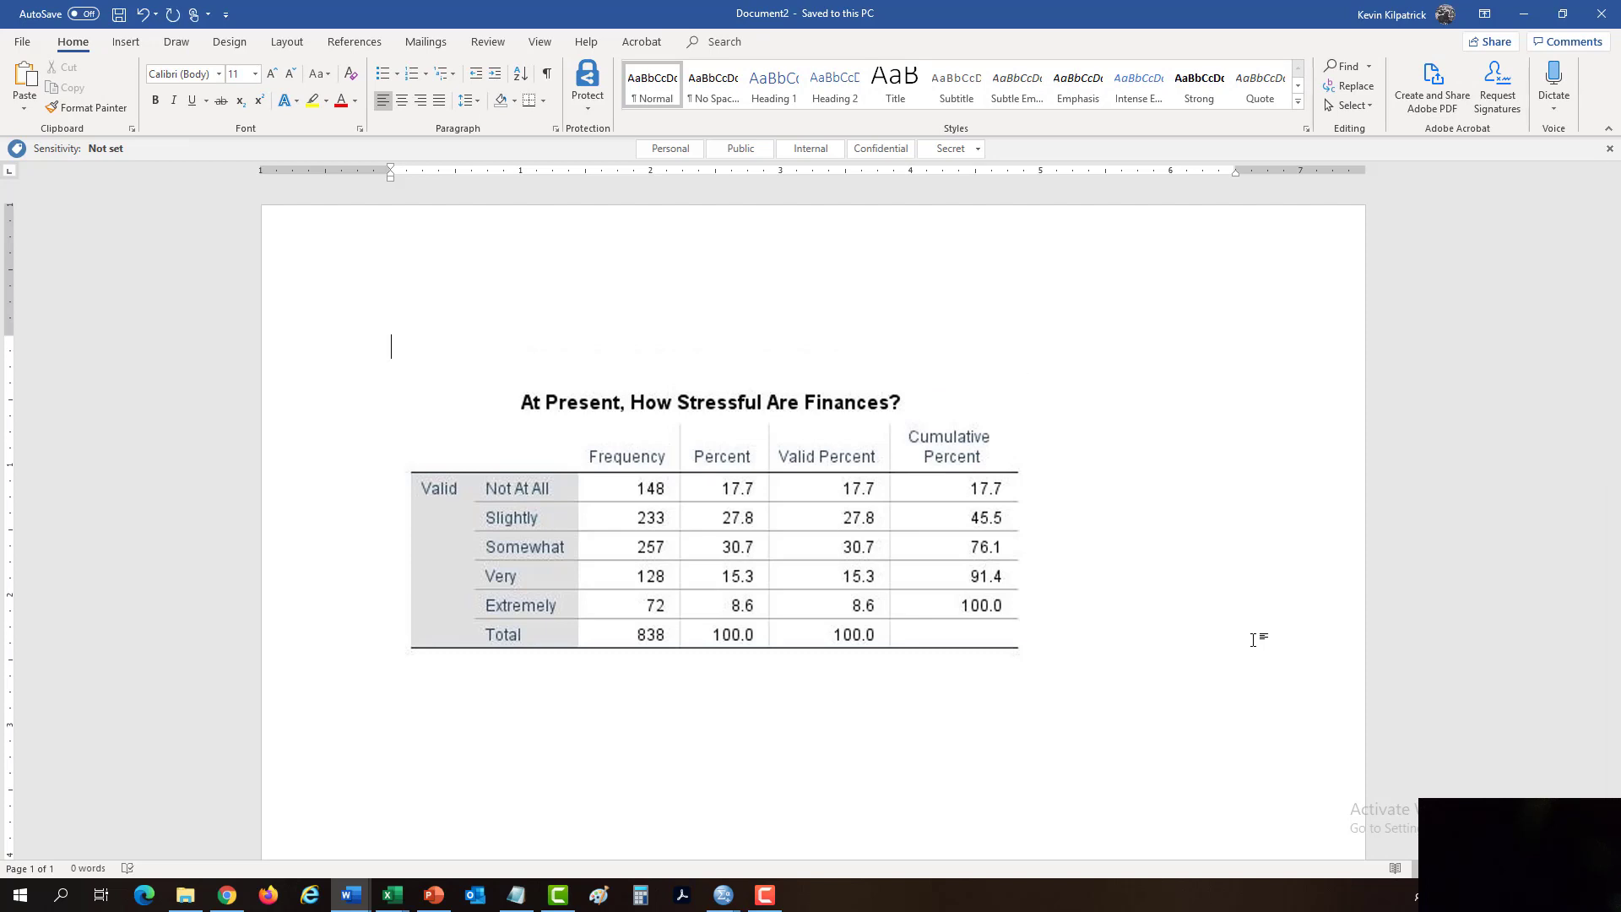
text(nghtrfdjhfdgh)
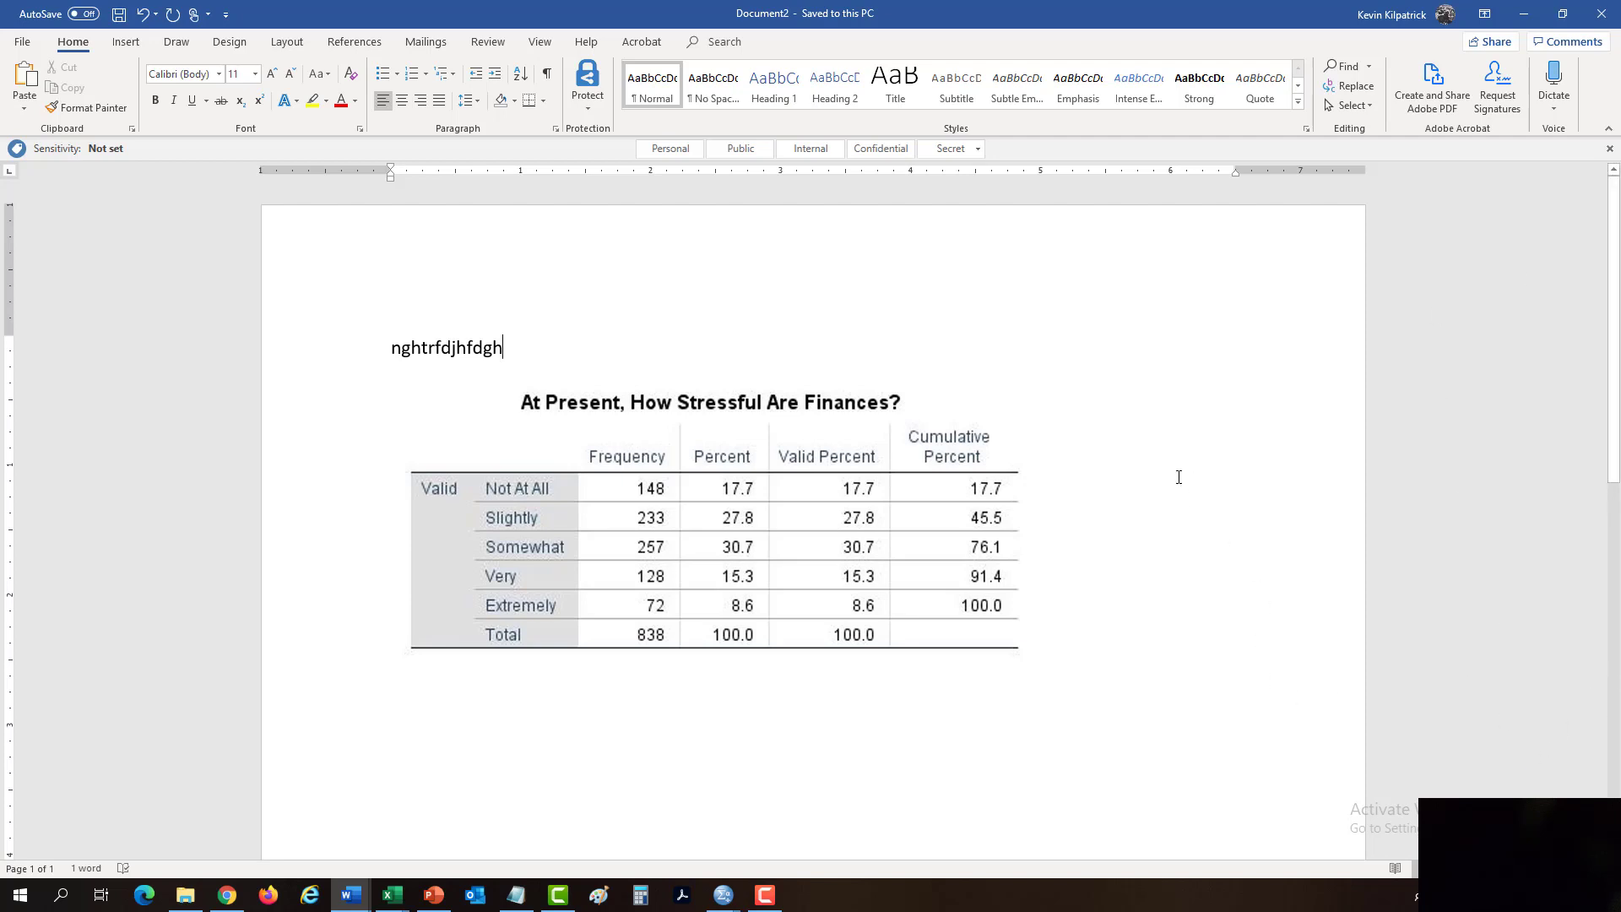
- Remove the table picture from its current place and paste it on a new line below the filler text
click(808, 513)
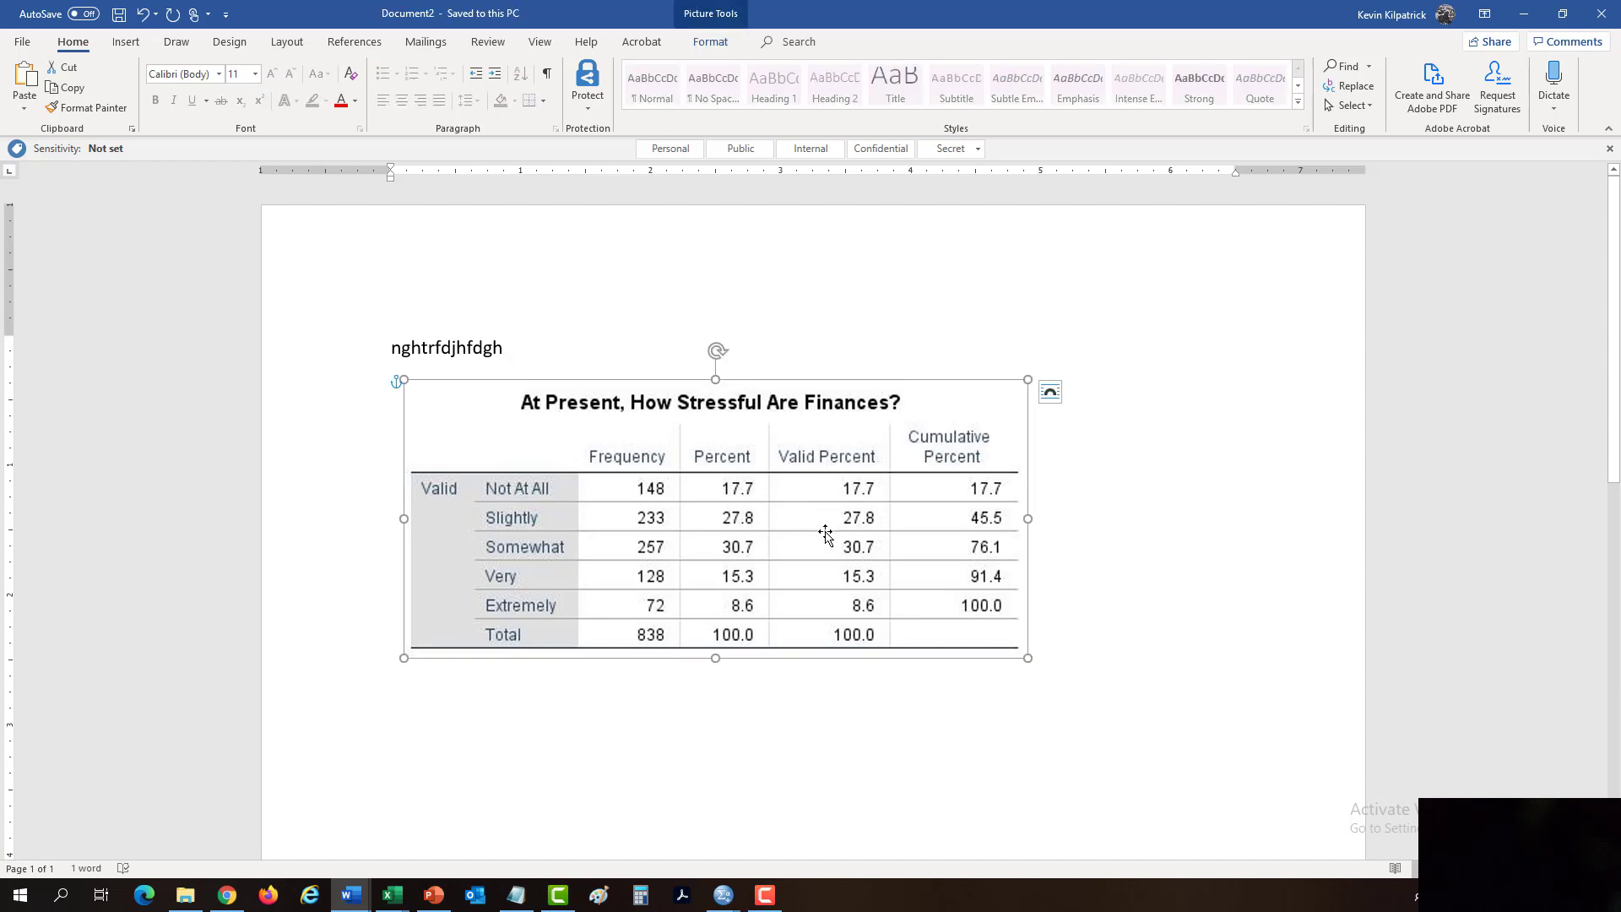
key(Delete)
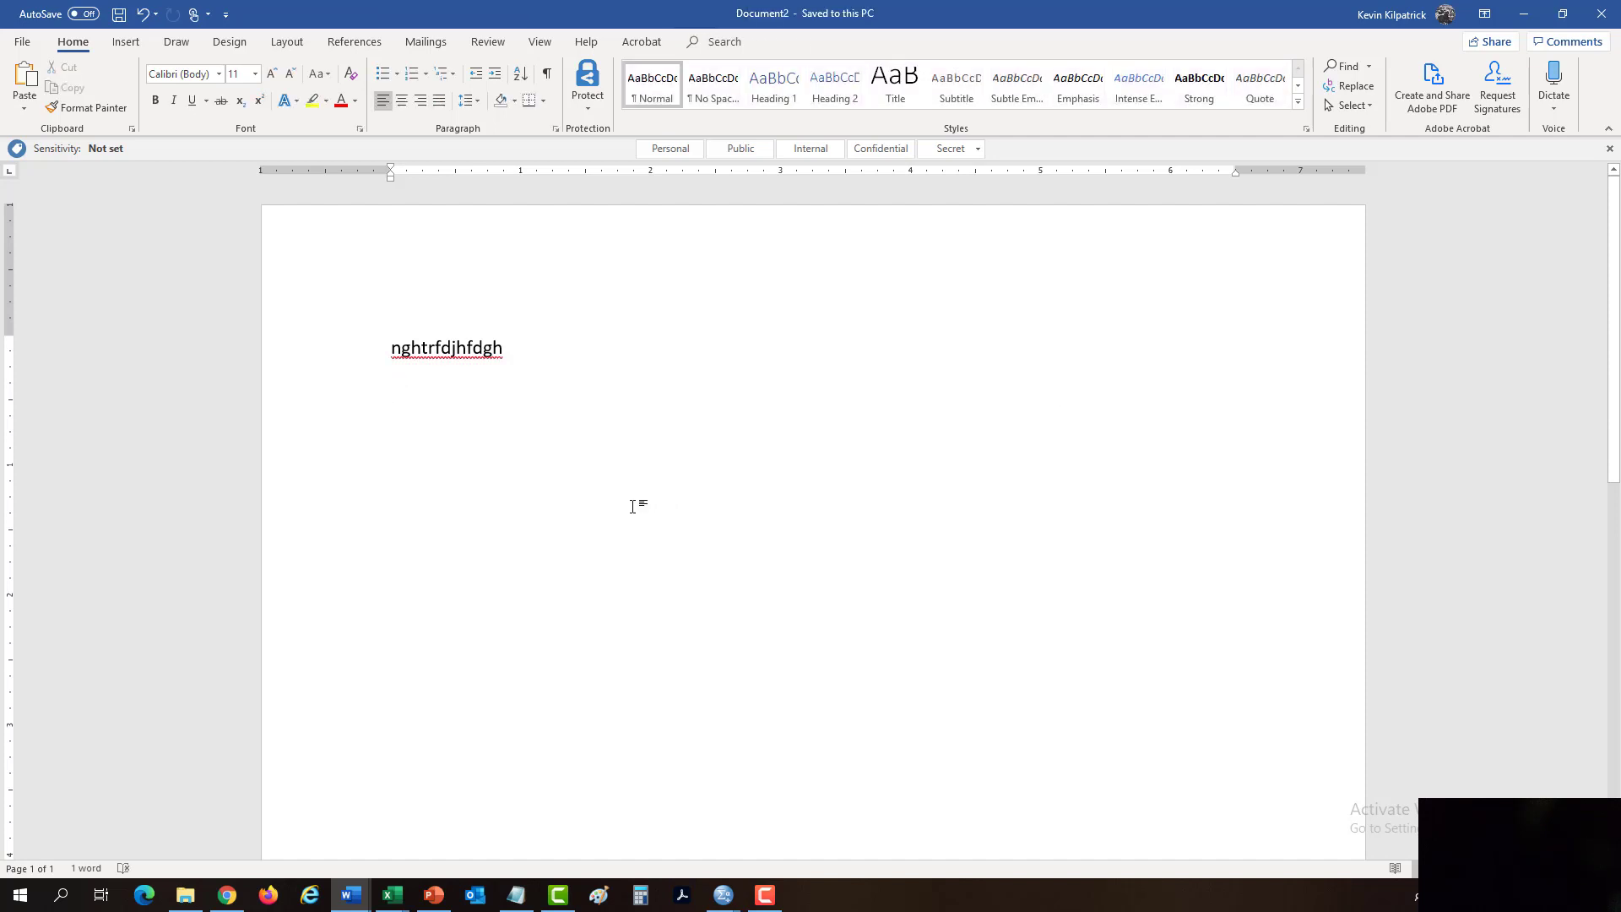
click(530, 353)
key(Return)
key(ctrl+v)
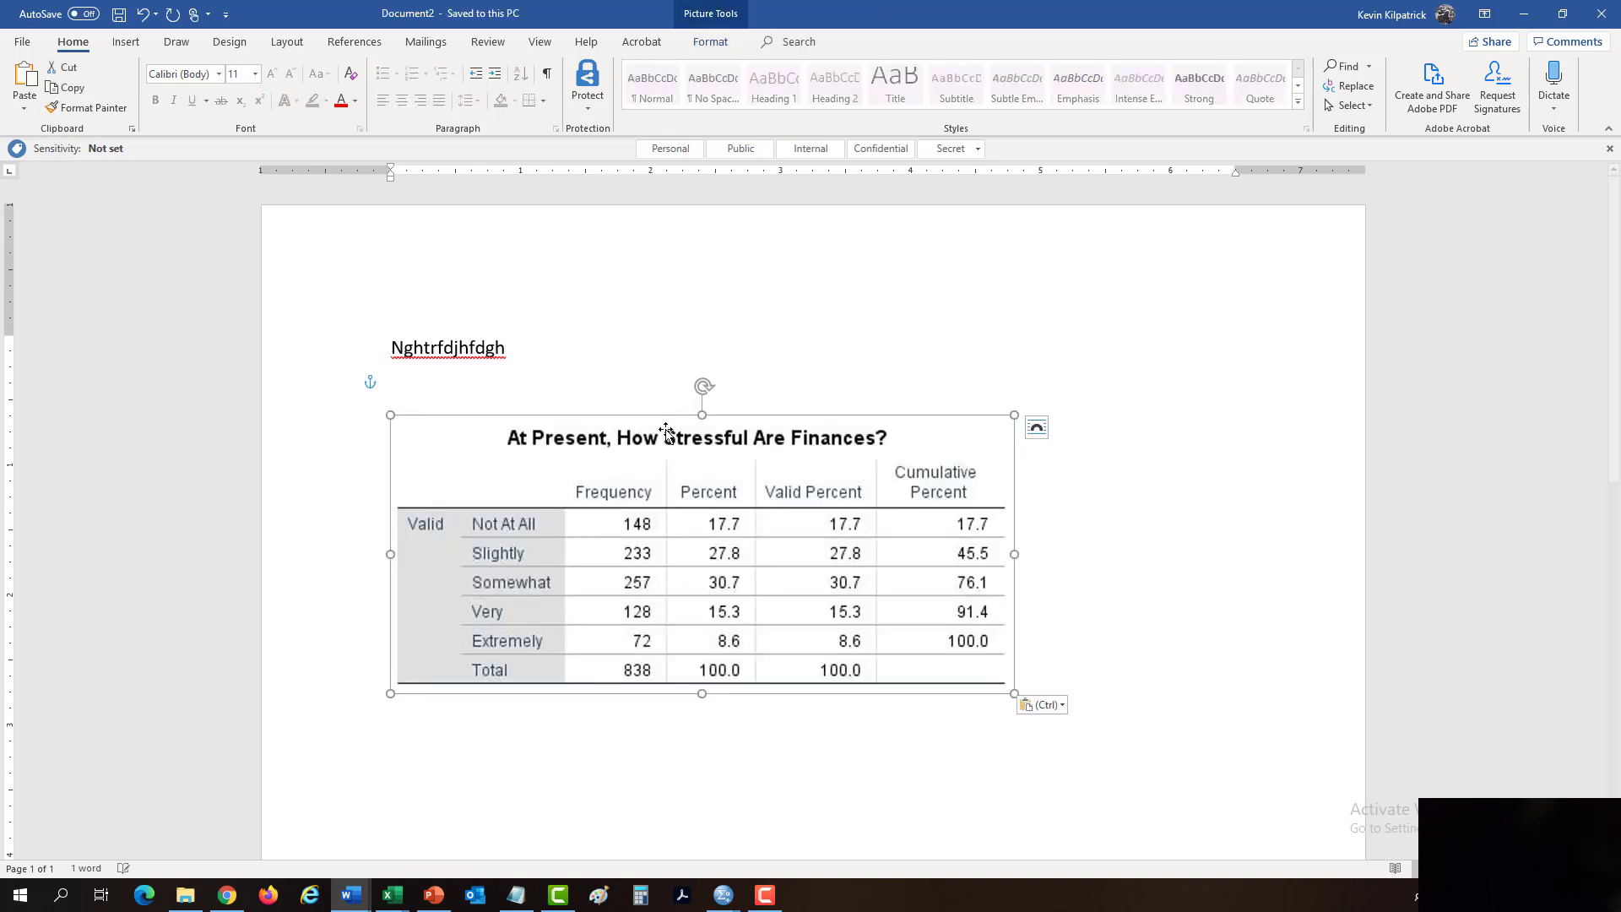
- Replace the filler text above the table picture with the author's full name followed by "the Great"
click(1306, 730)
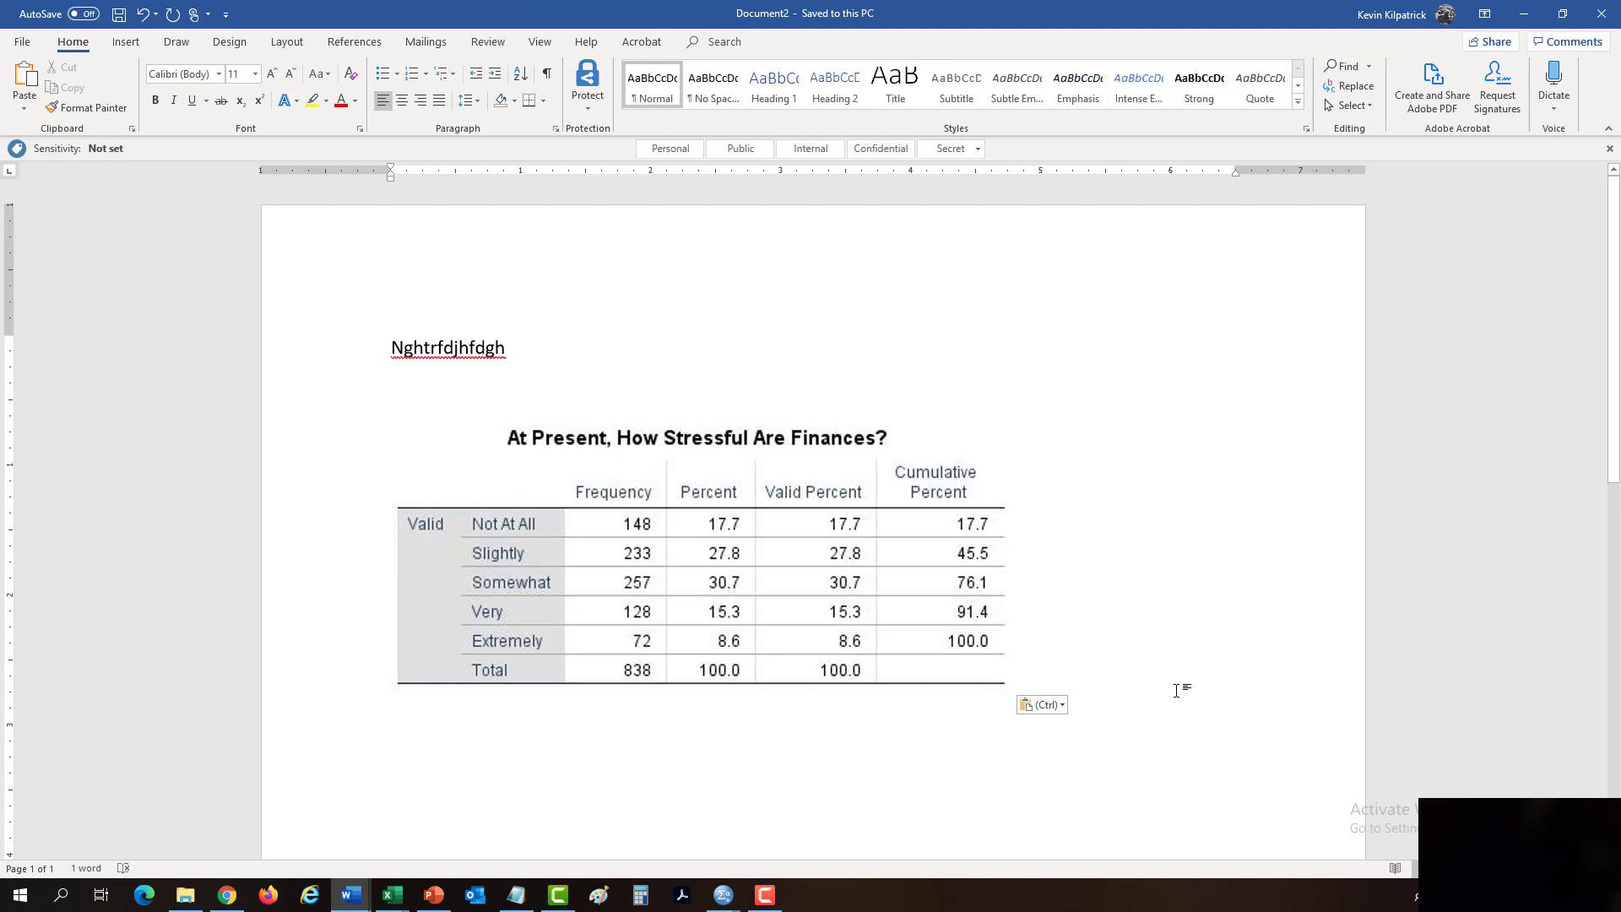
key(Return)
triple_click(484, 353)
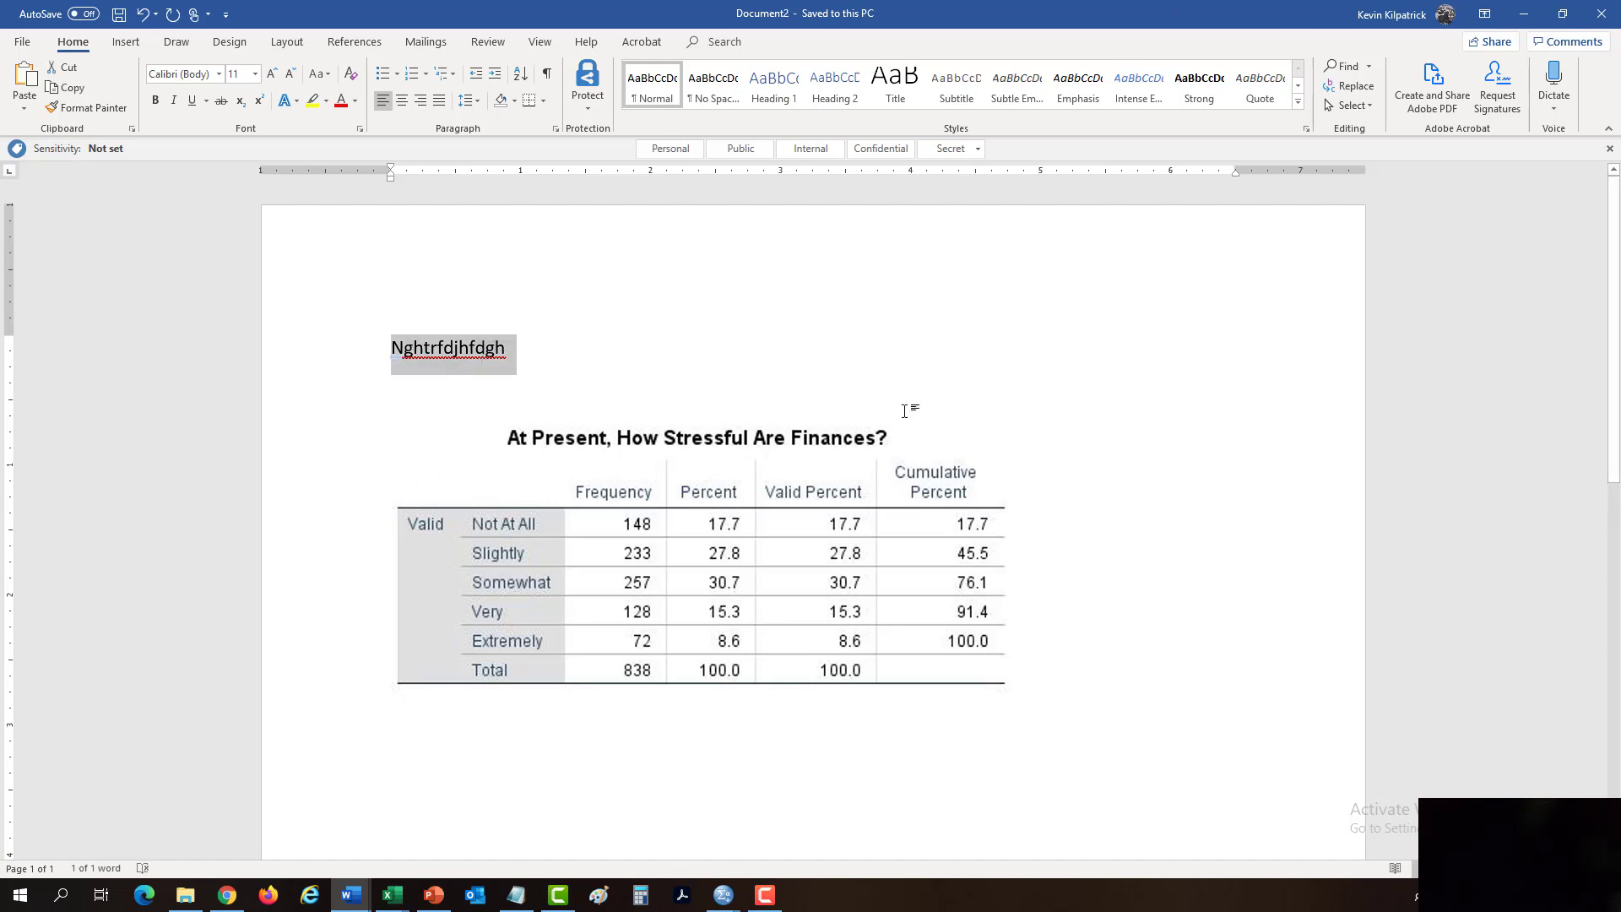
text(Kevin )
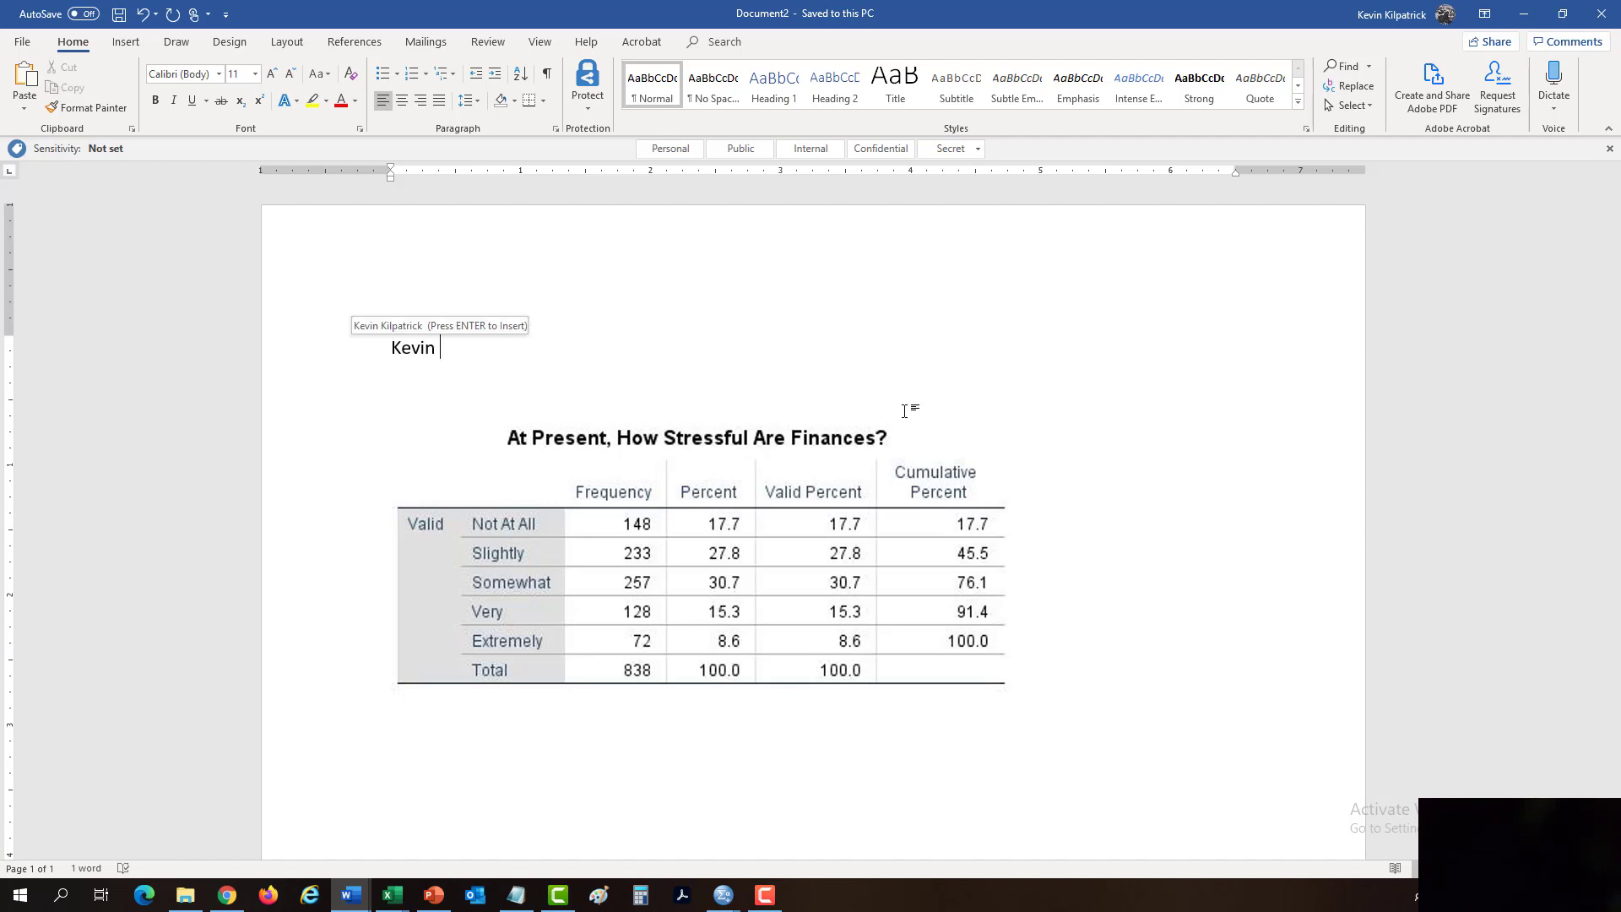
text(Kilpa)
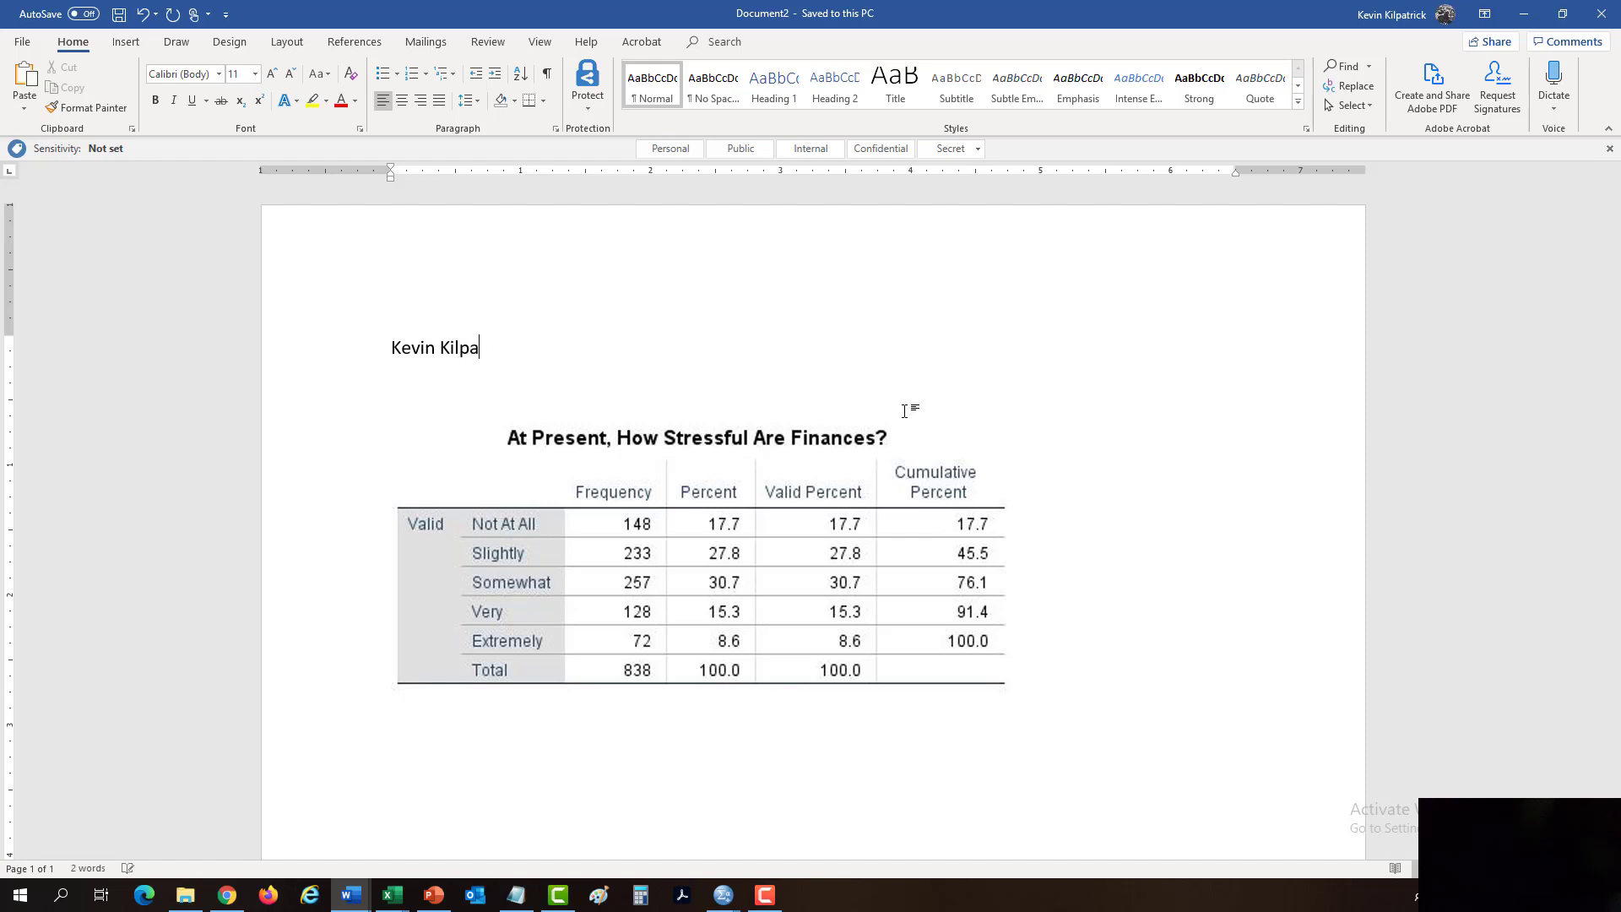
text(trick the Great)
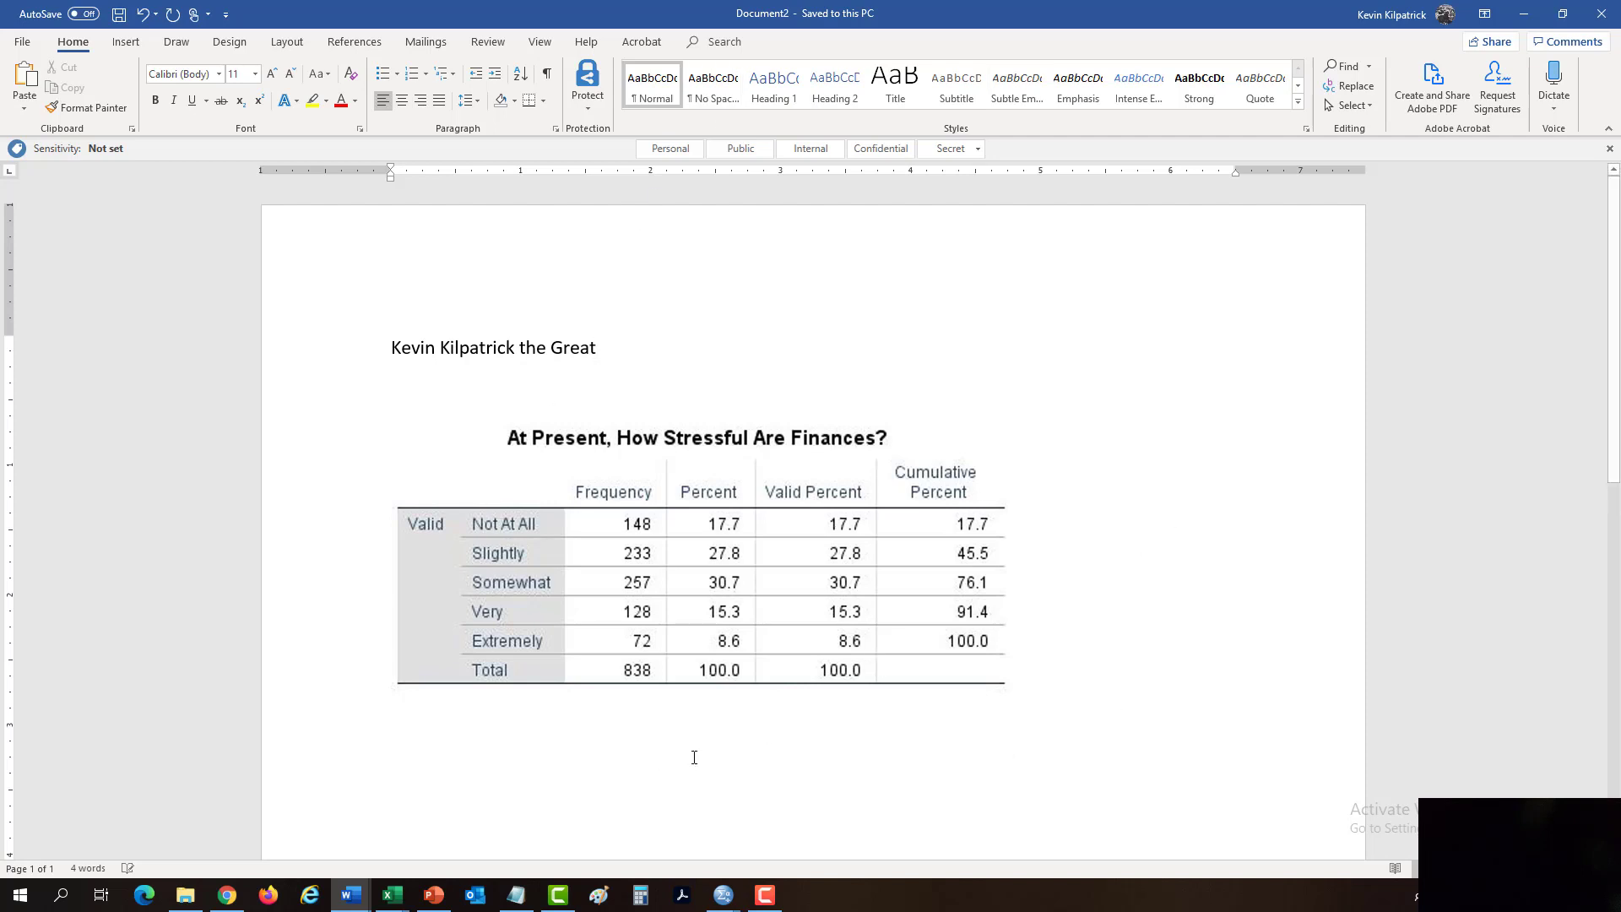
- Switch to the SPSS output and copy the WORKSIT = 4 finances frequency table as an image
click(686, 758)
click(724, 897)
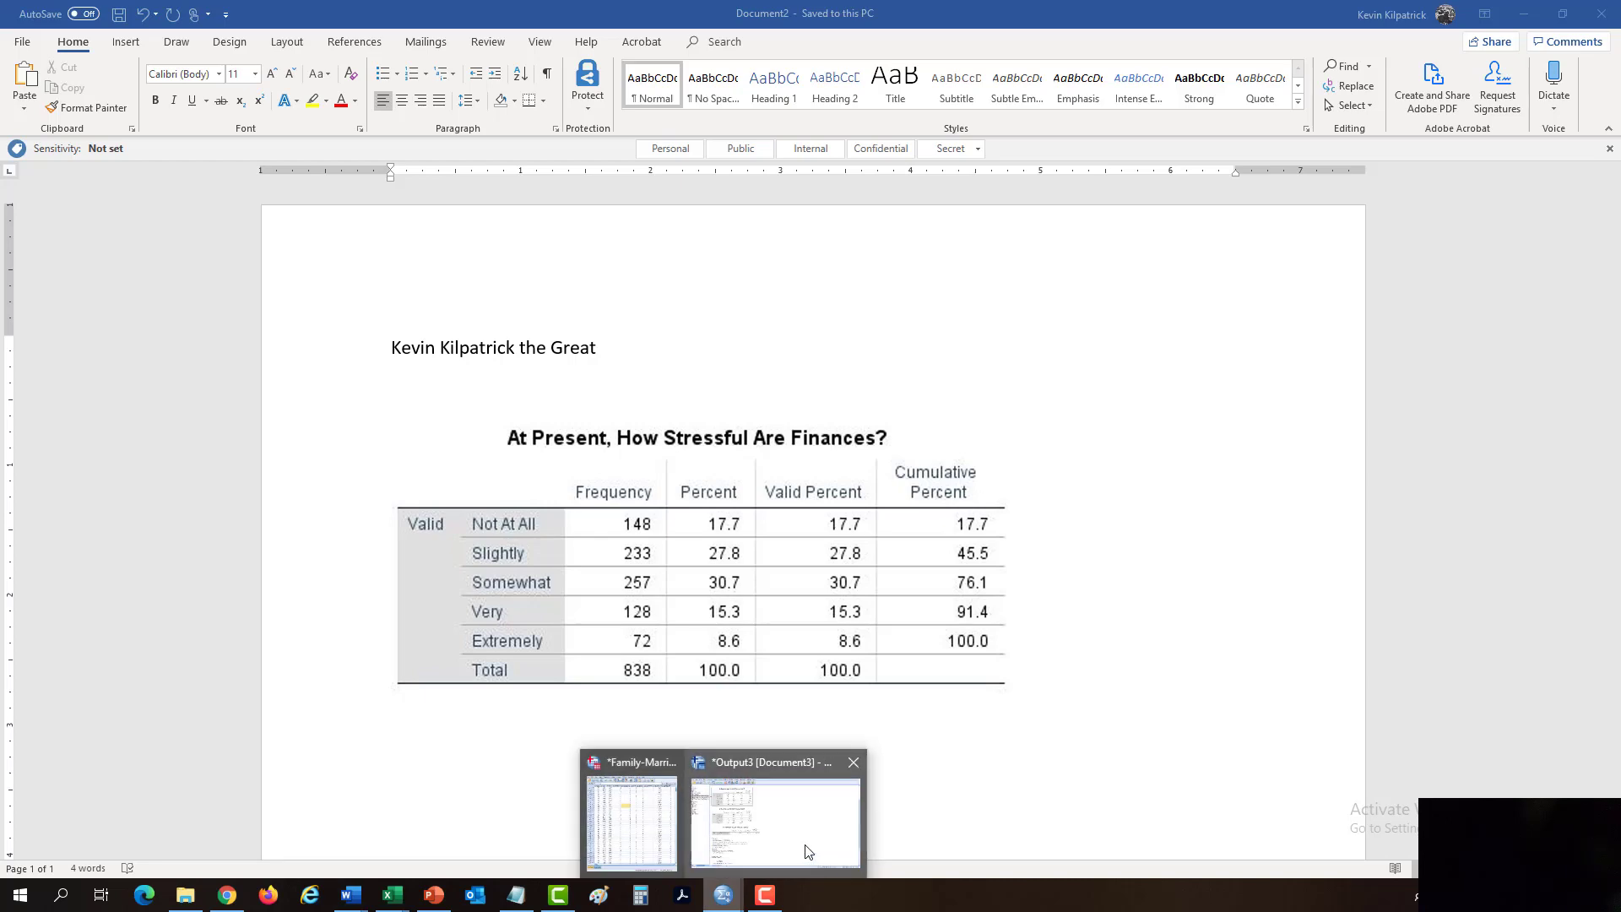
click(808, 848)
click(406, 392)
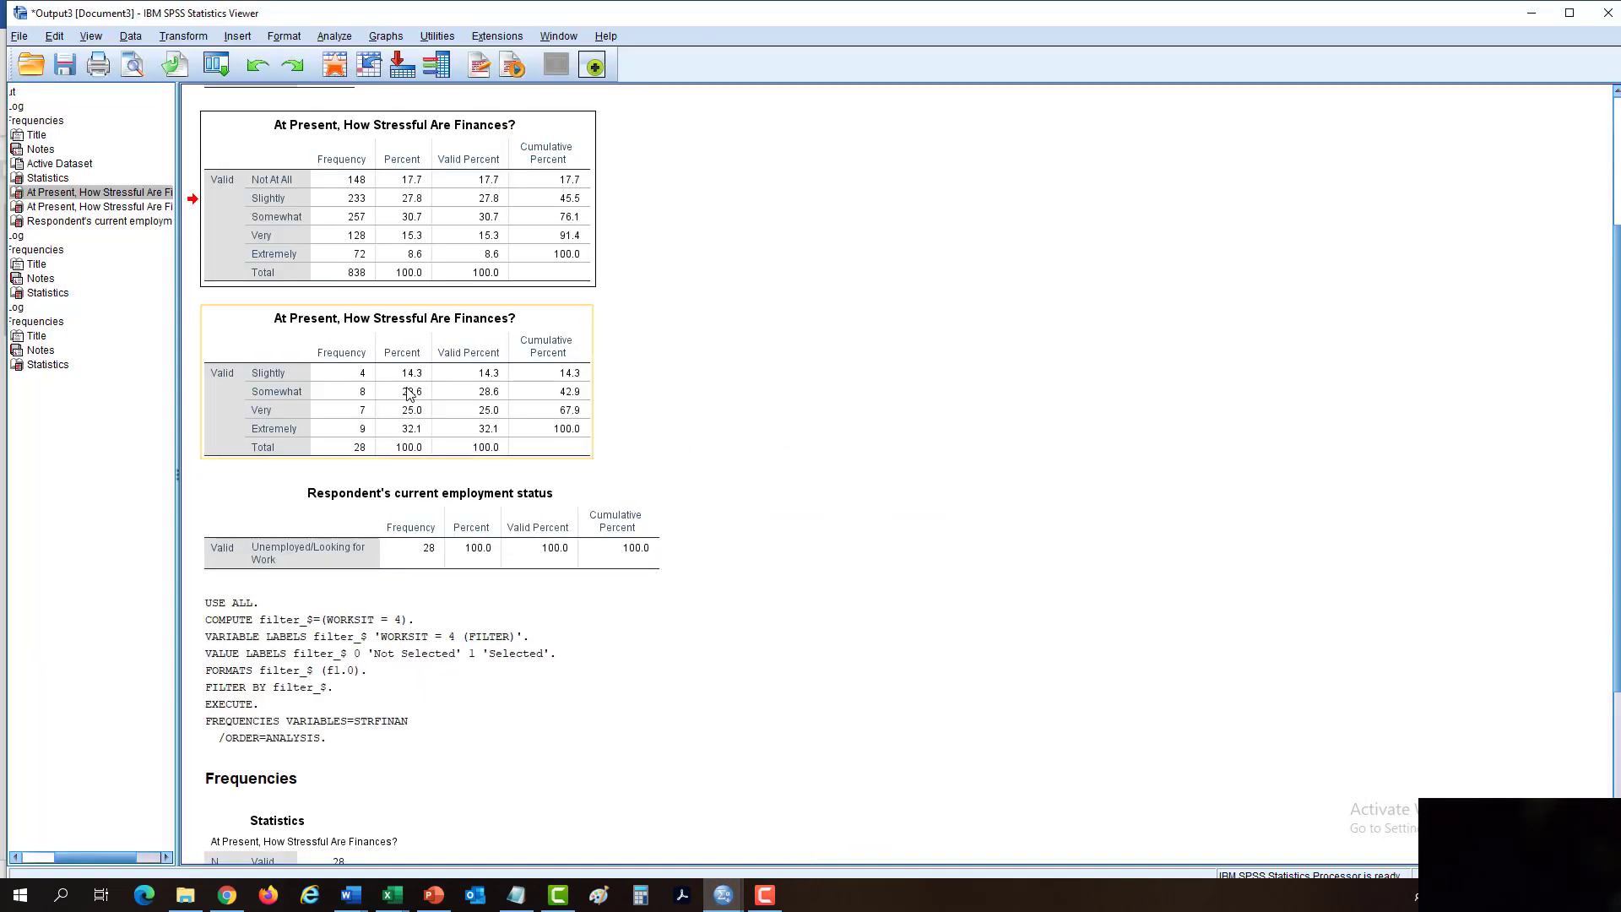
right_click(406, 393)
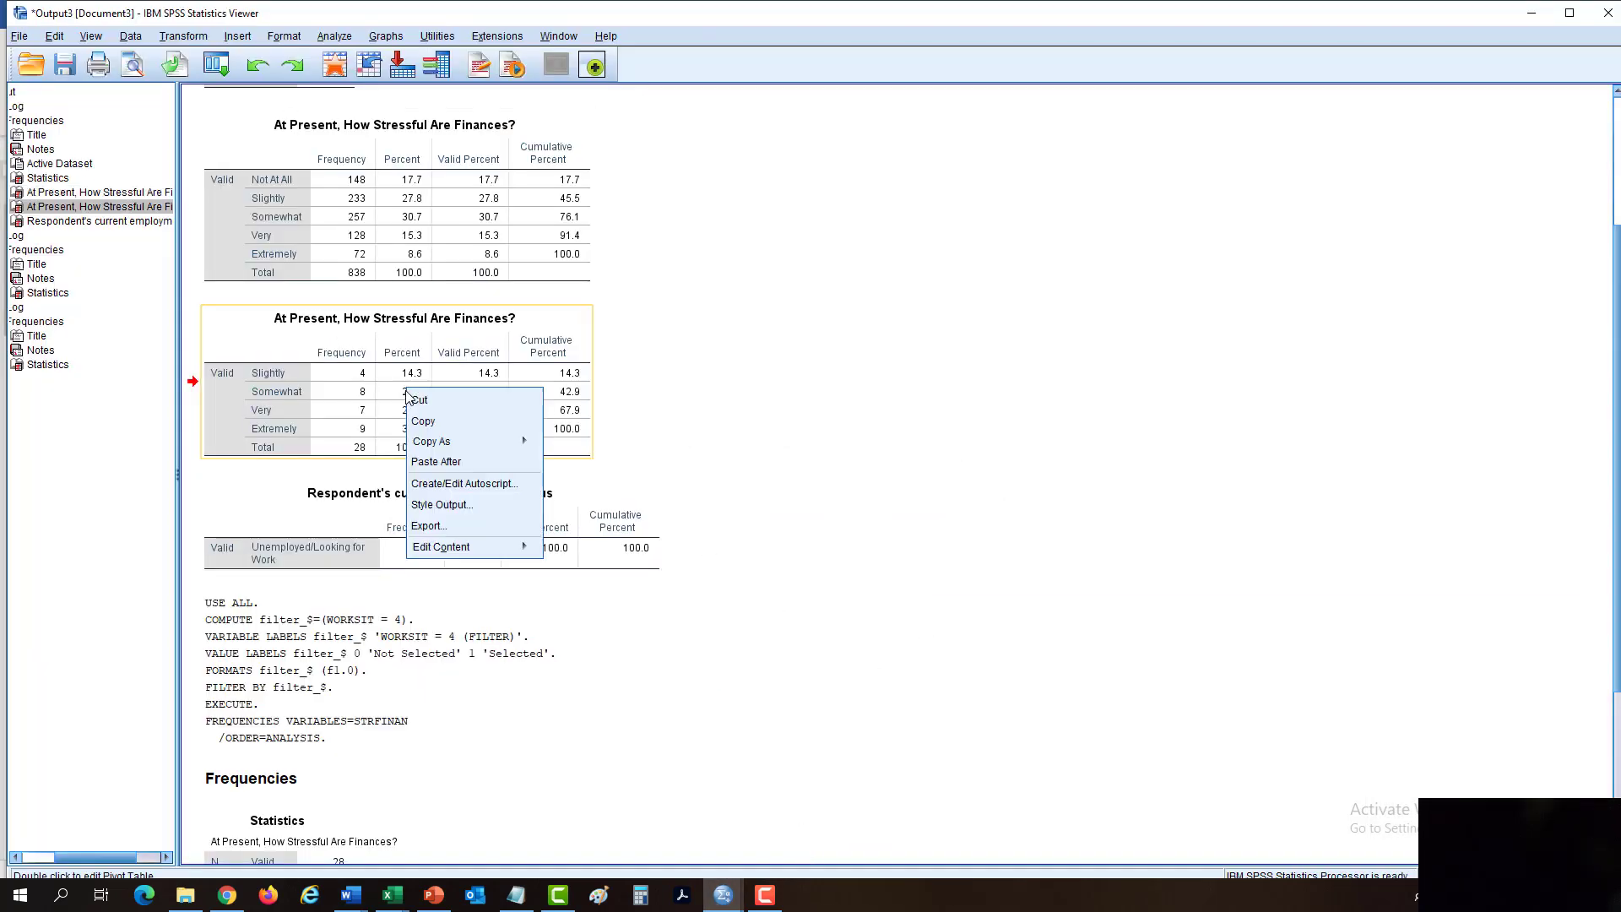
mouse_move(513, 448)
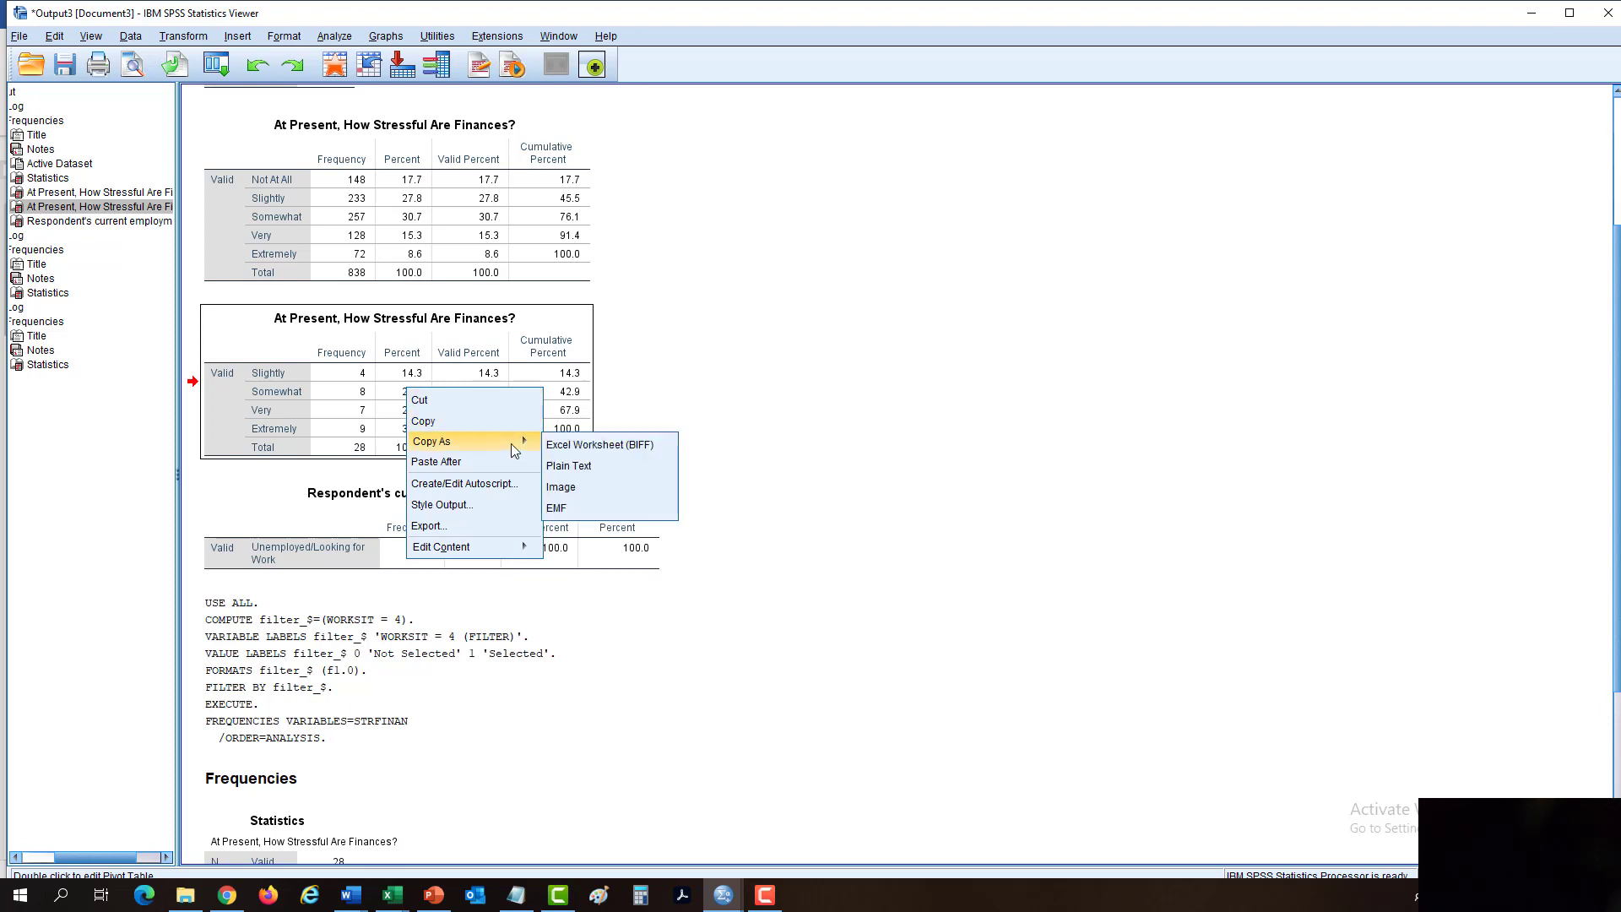
click(569, 488)
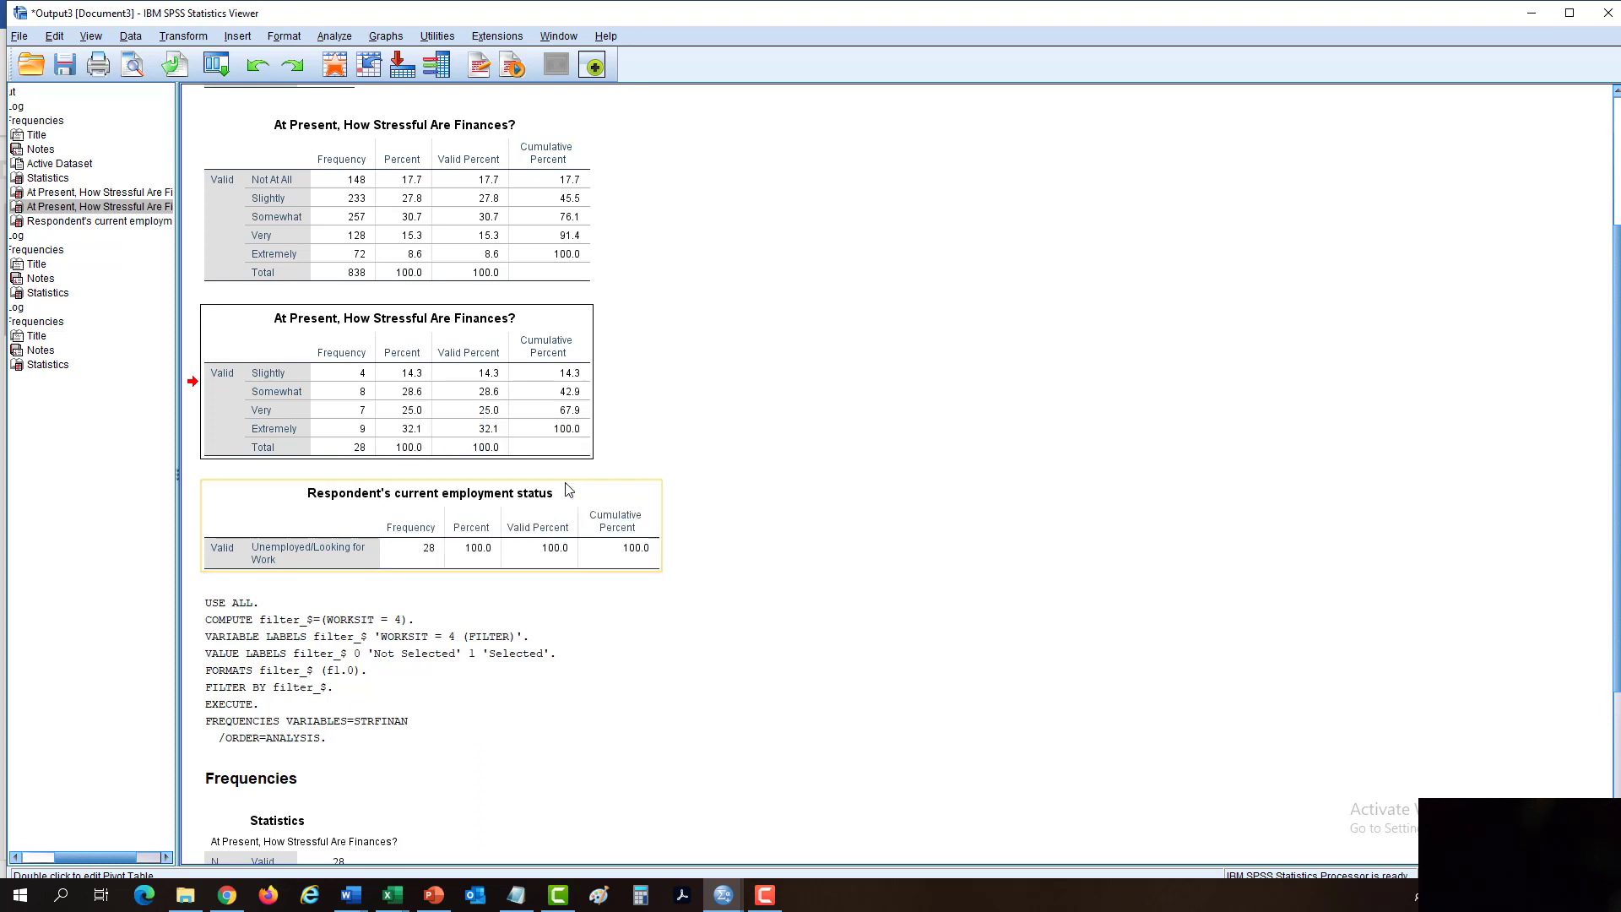
- Switch to the Word document and use Paste Special to insert the copied table below the first one as Picture (JPEG)
click(353, 897)
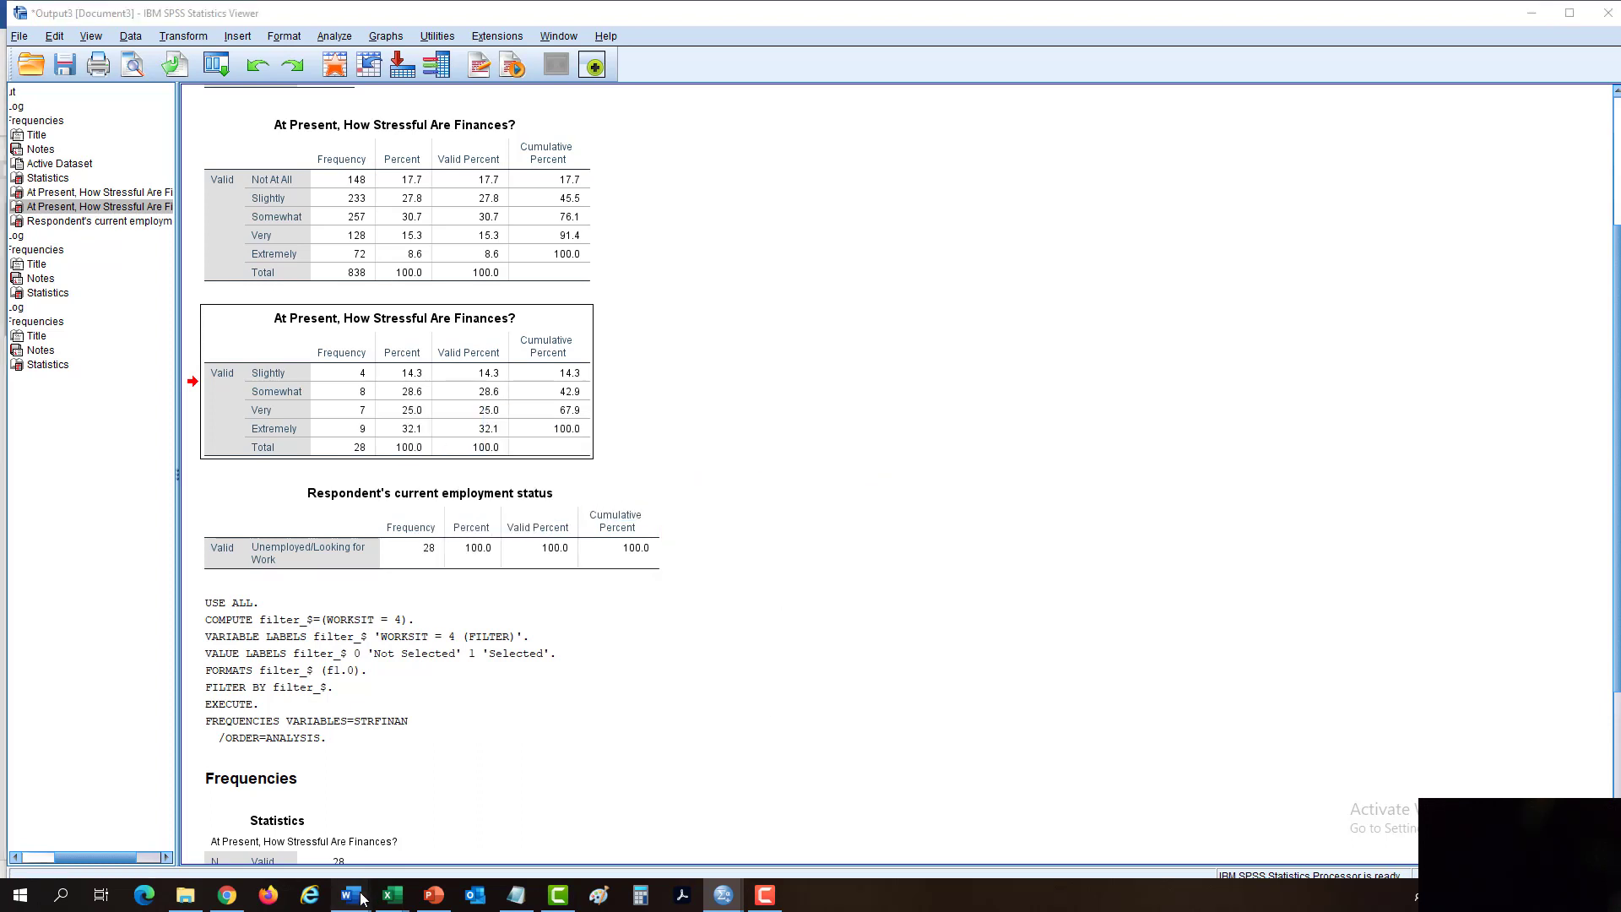
click(768, 810)
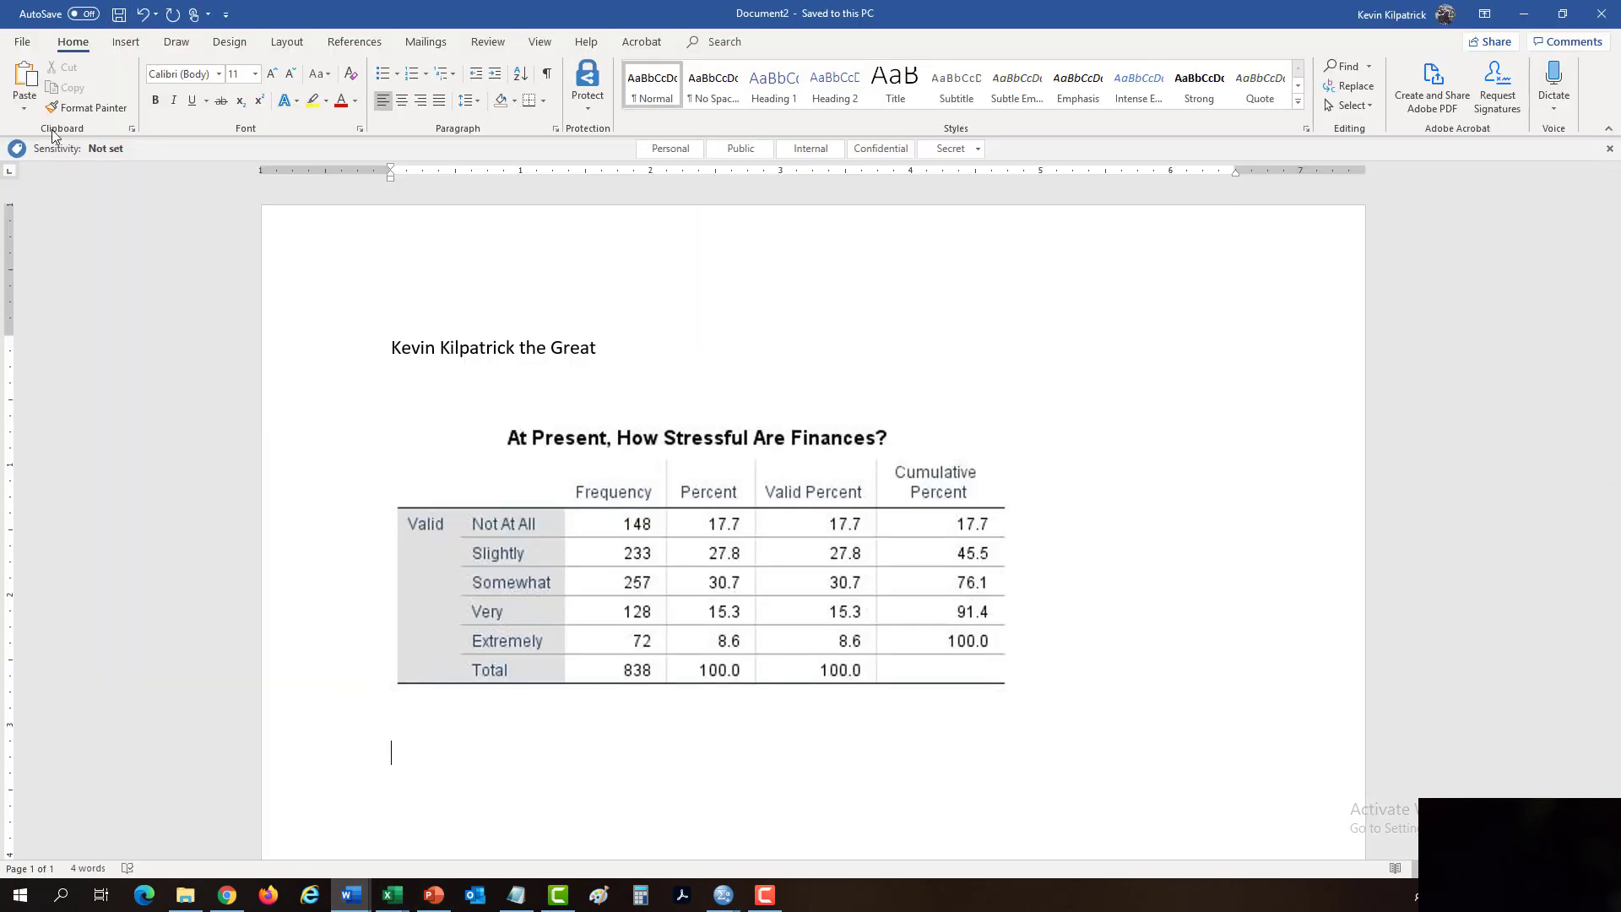
click(25, 110)
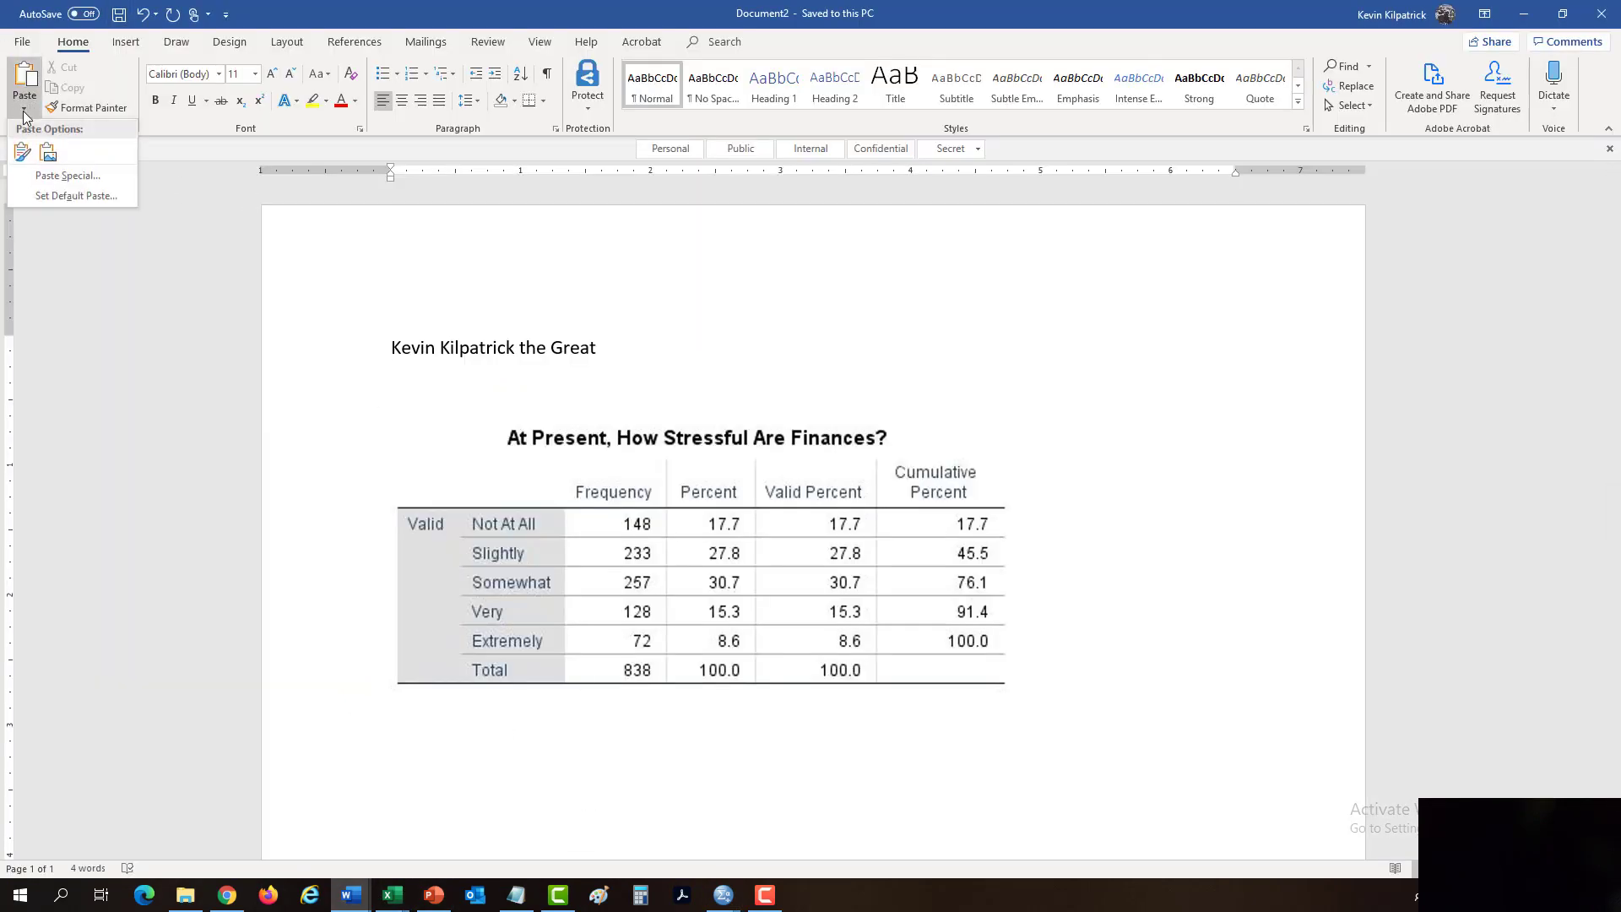
click(113, 178)
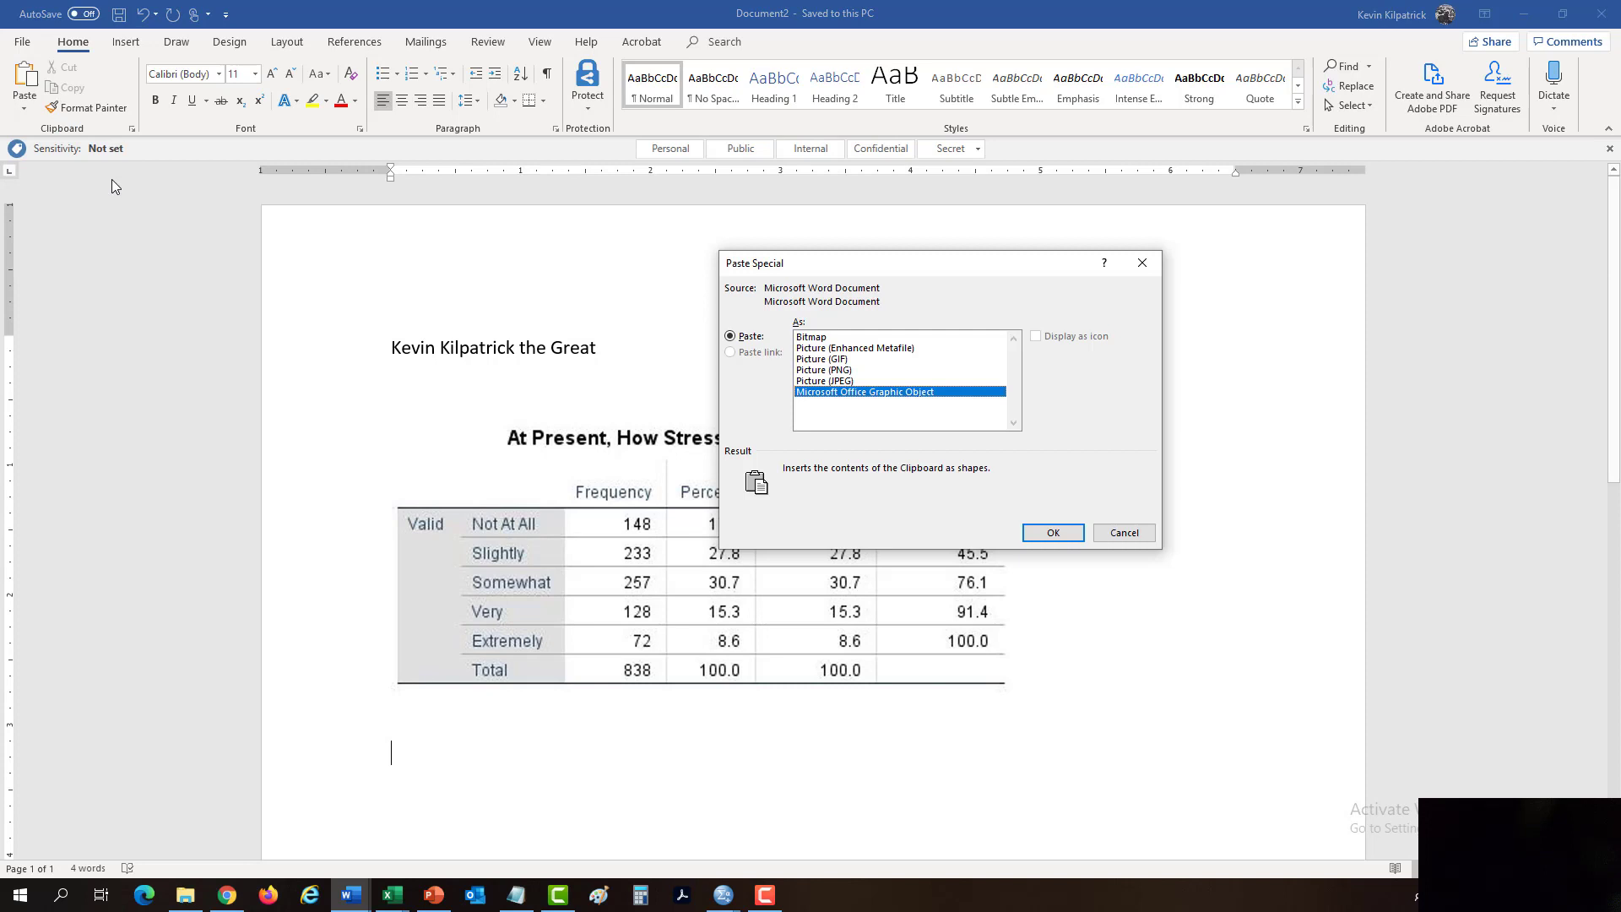
double_click(869, 381)
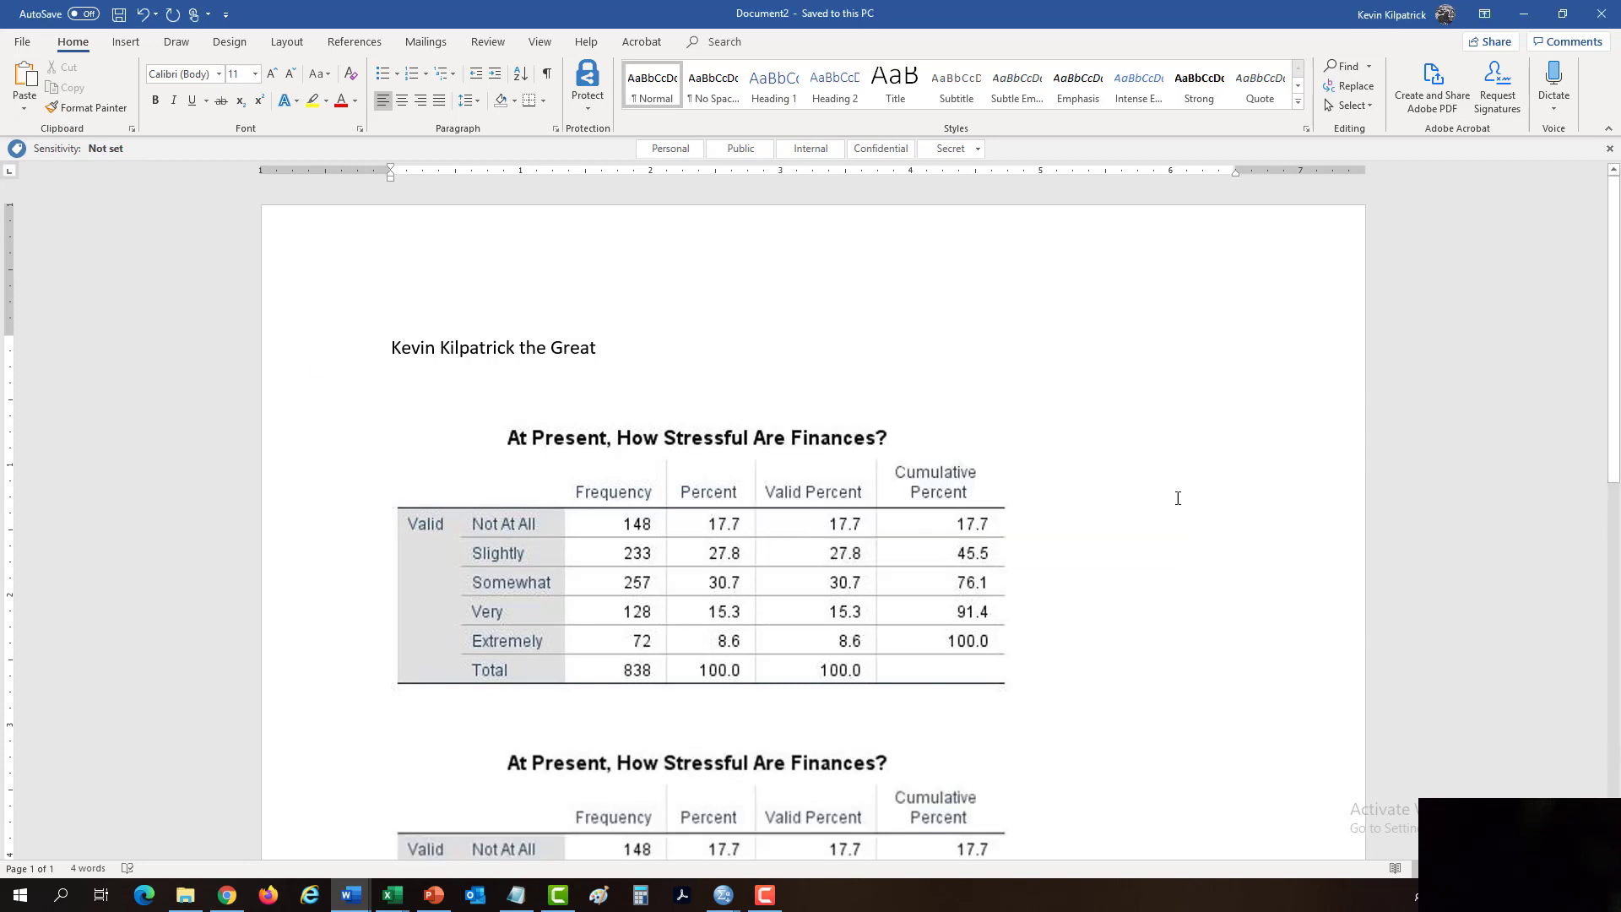
- Enter "When controlling for worksit=4, the Extremely answer jumps from 8.6% to" on the line between the two table pictures
scroll(1178, 498, down, 3)
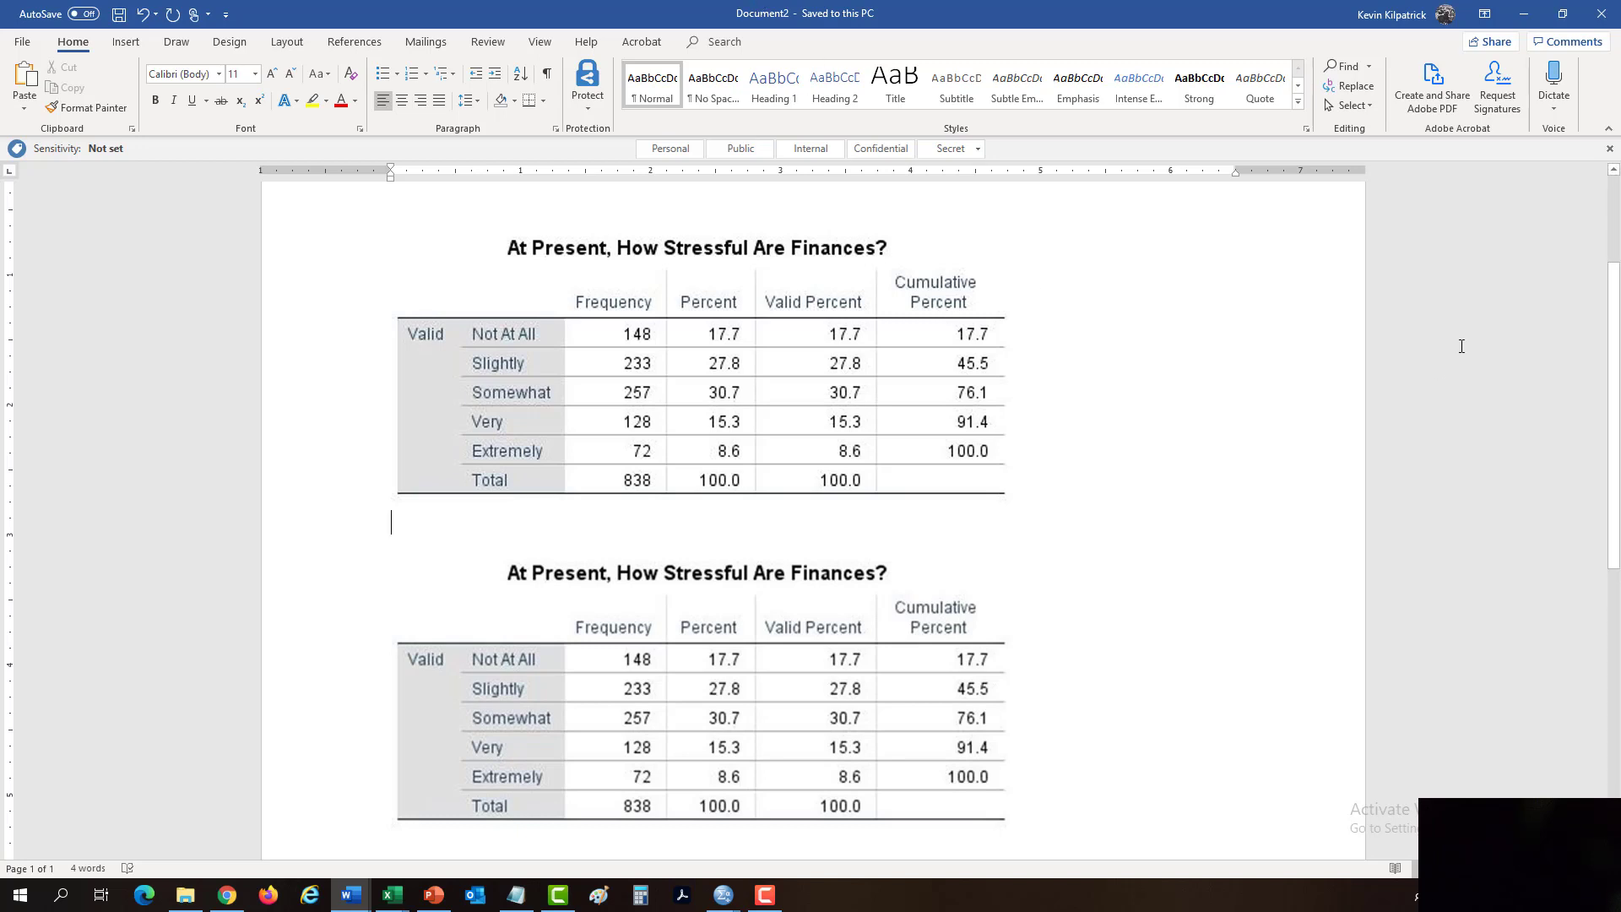
text(When )
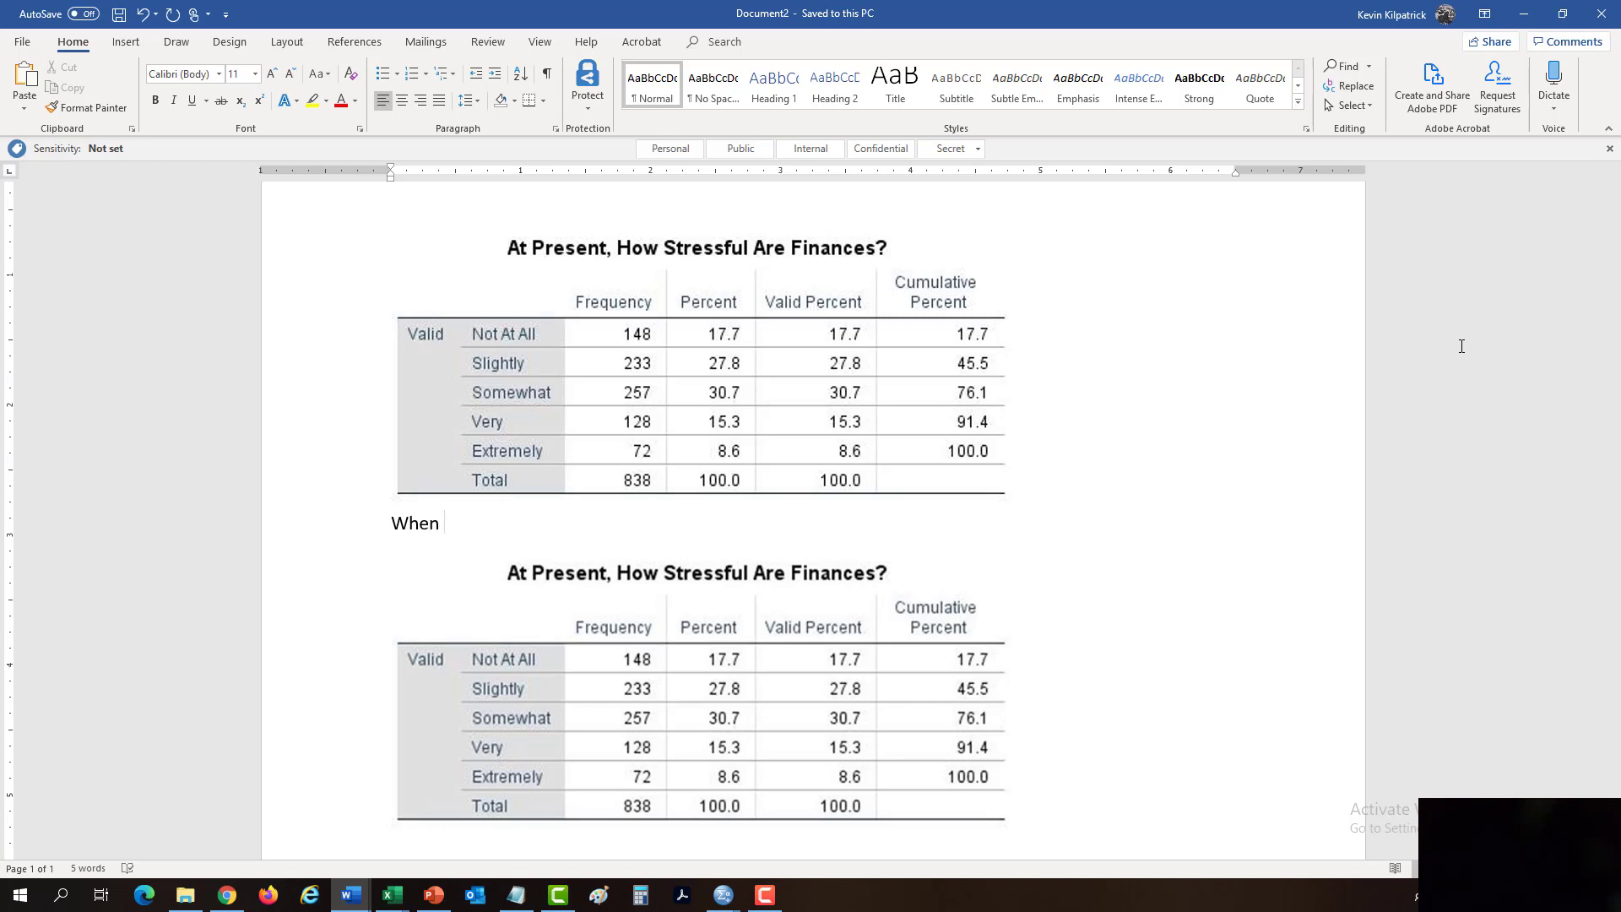
text(controlling for worksit)
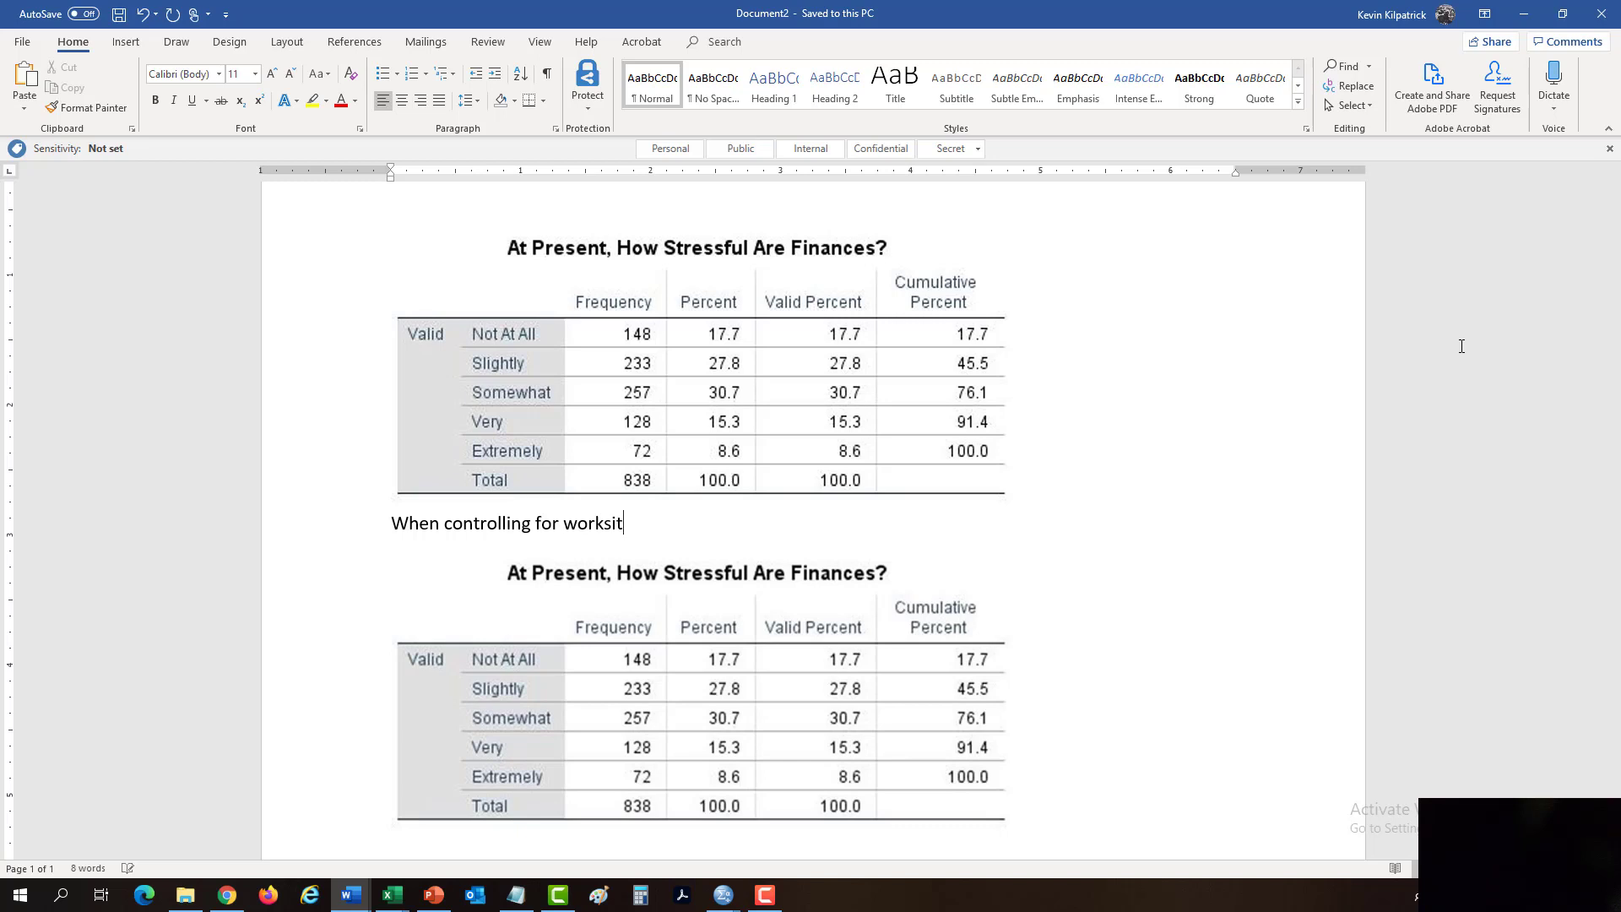
text(=4, t6)
key(BackSpace)
text(he Extremely)
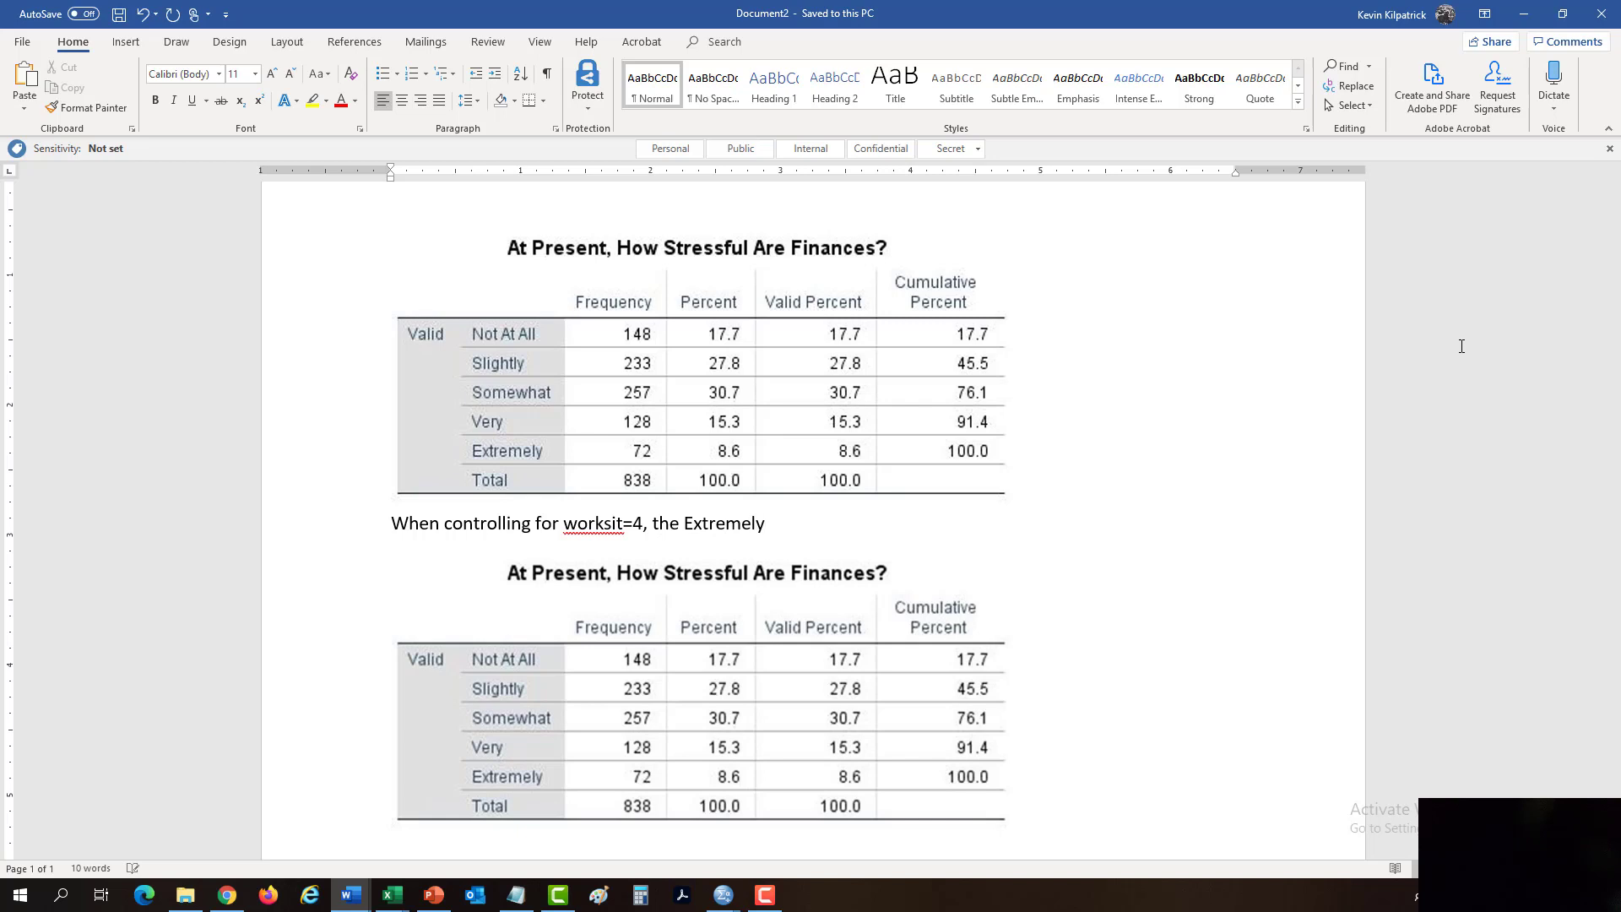
text( answer jumps from 8.6)
text(% to)
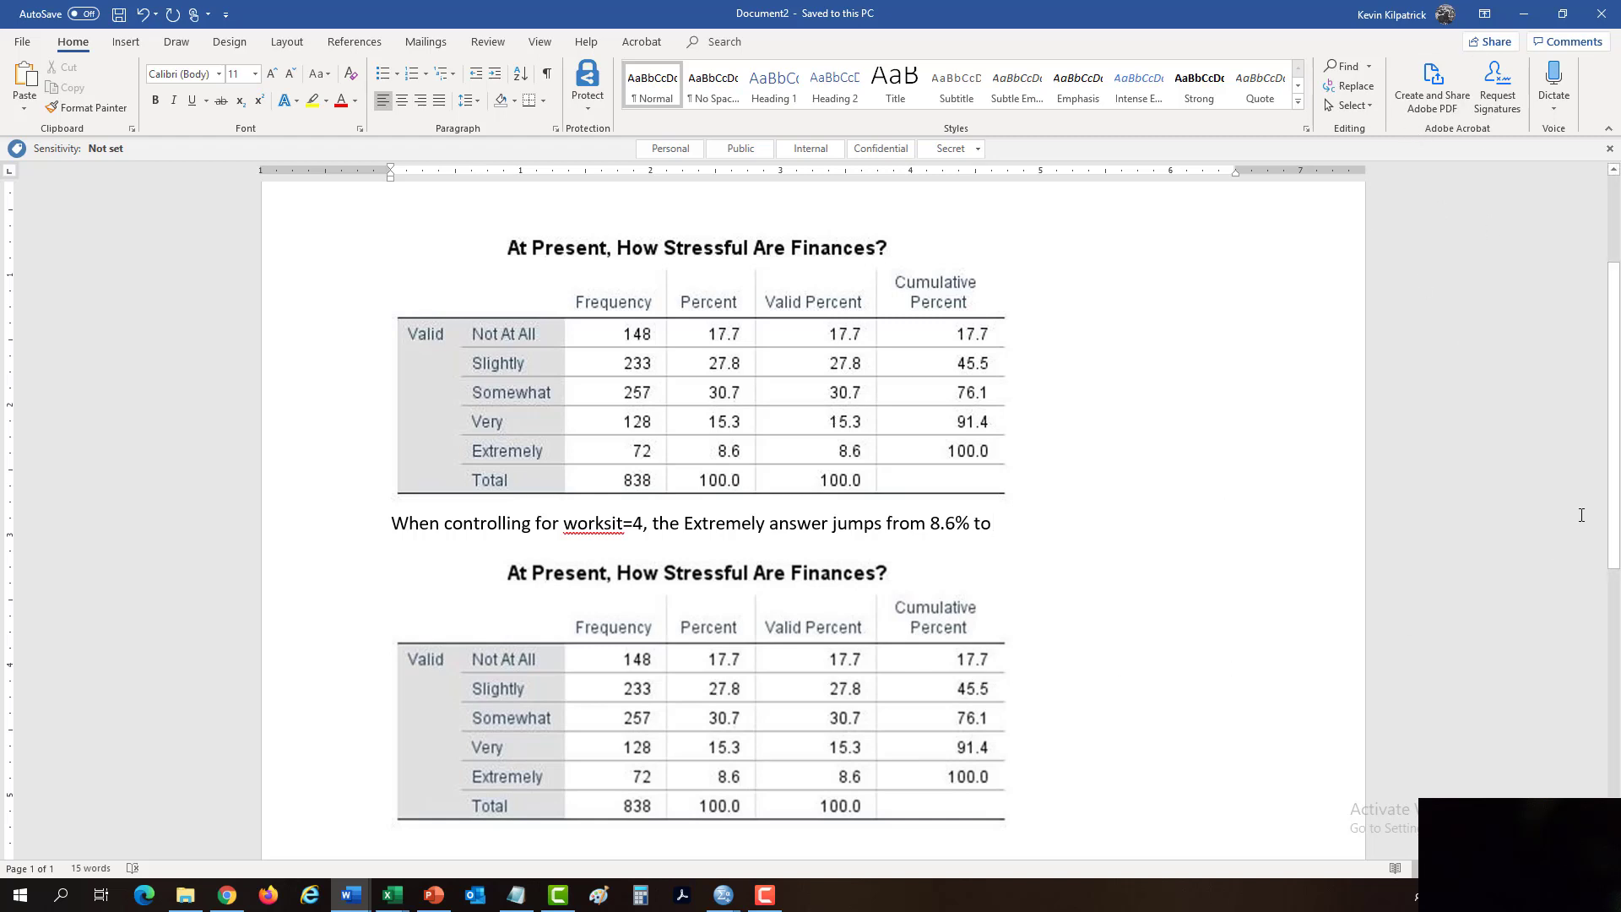
- Delete the second table picture, located below the "When controlling for worksit=4" sentence
scroll(1150, 588, down, 1)
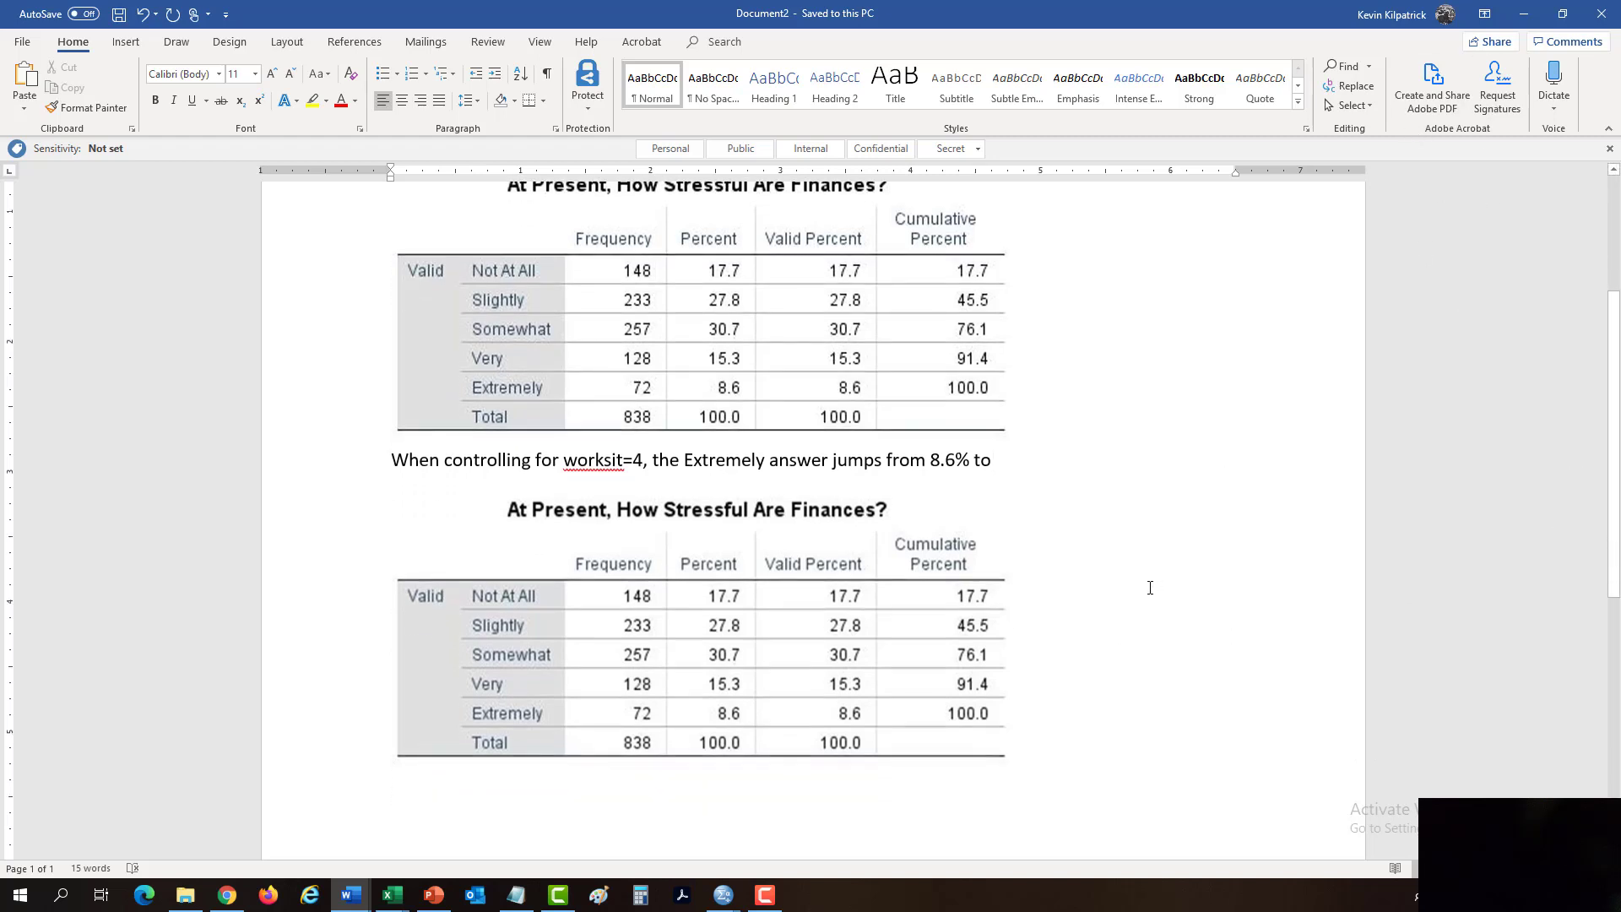
click(836, 325)
click(755, 626)
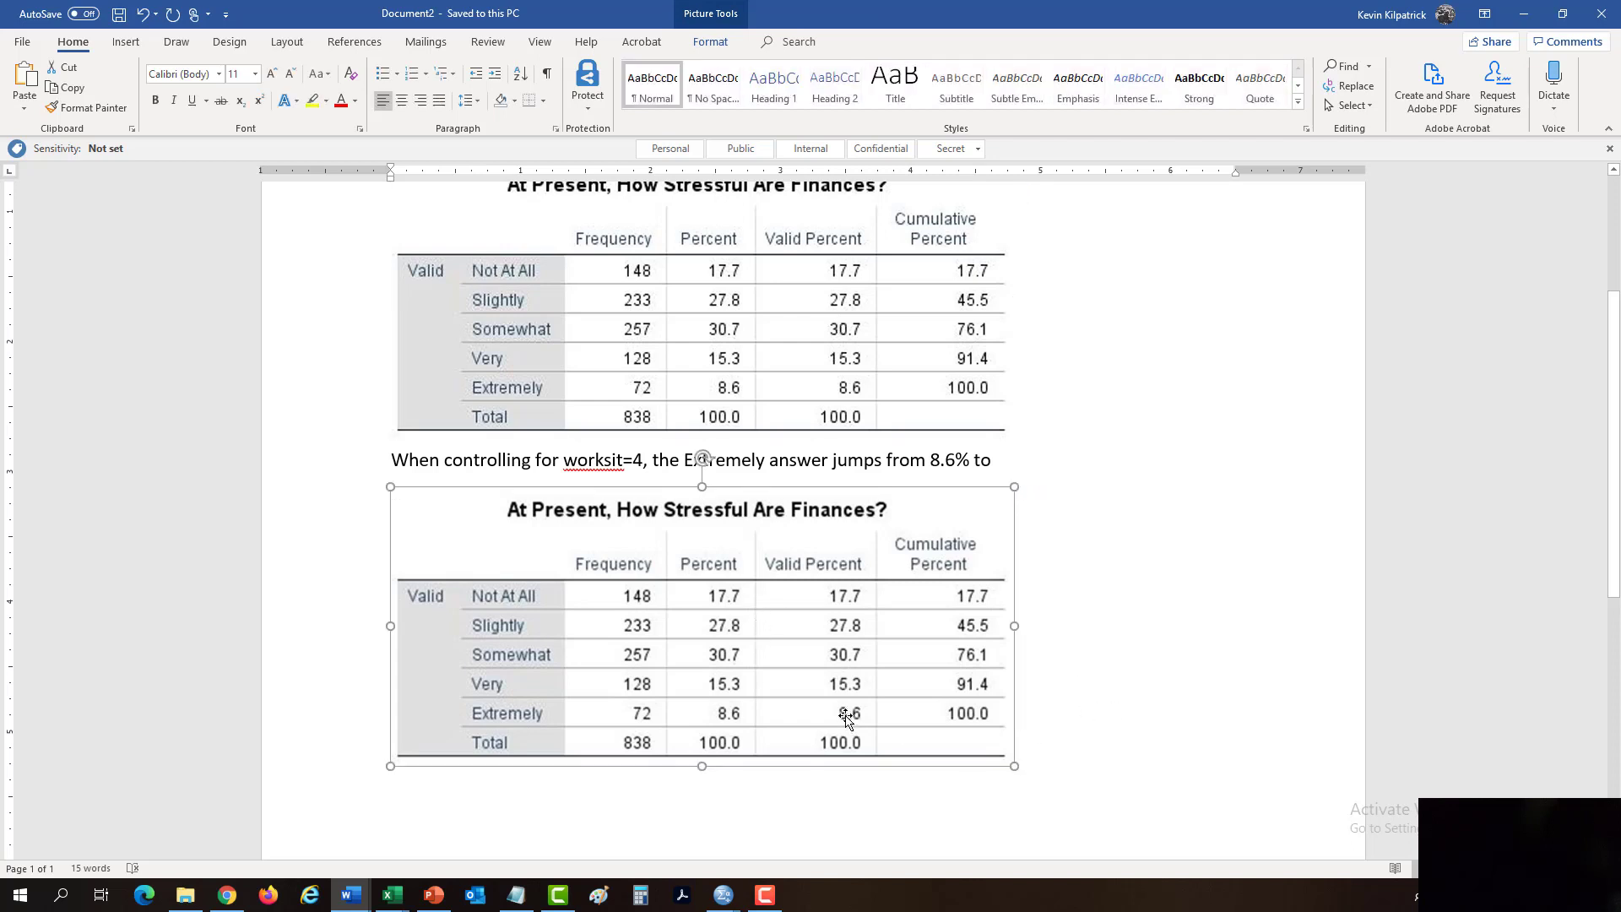
key(Delete)
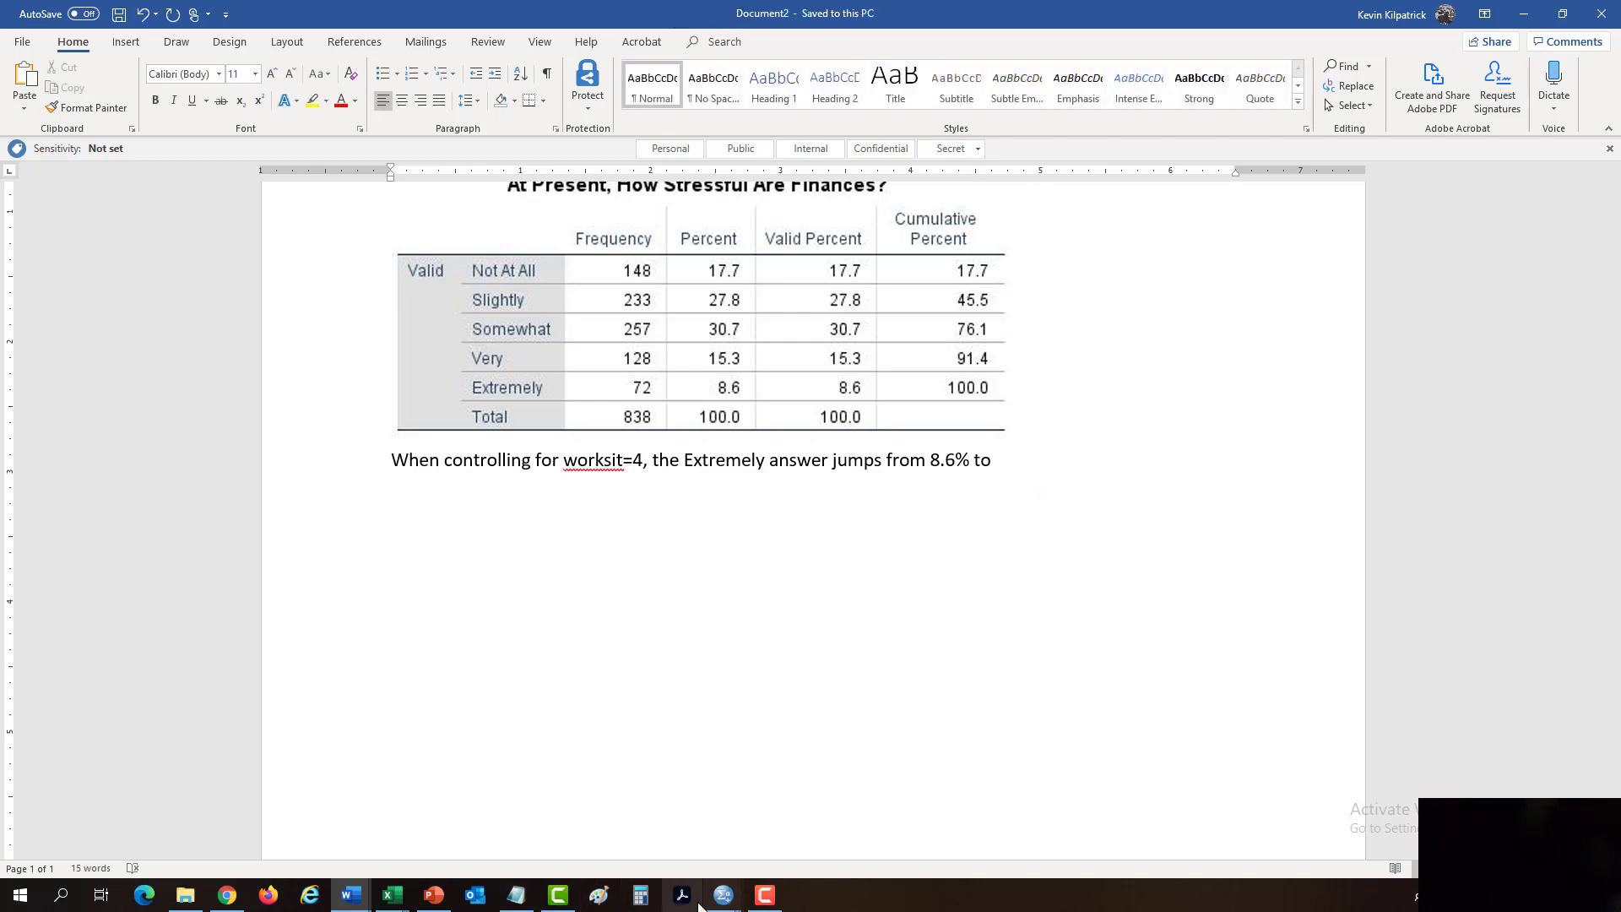
- Return to the SPSS output and copy the finances table for the 28 filtered cases as an image again
click(723, 894)
click(767, 845)
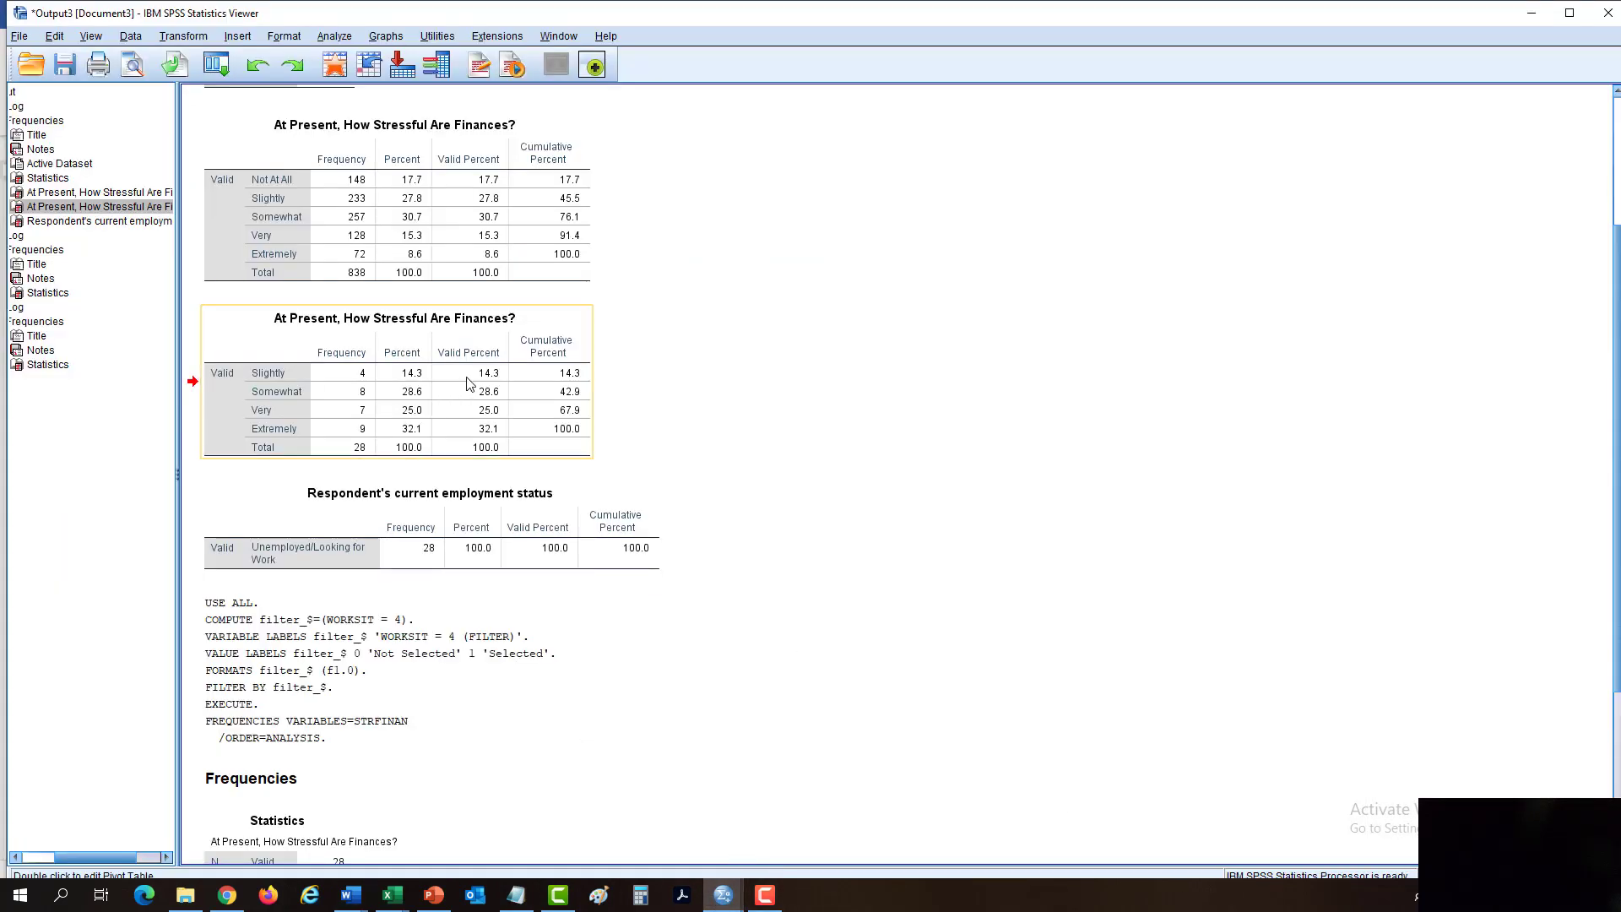
right_click(376, 387)
mouse_move(478, 441)
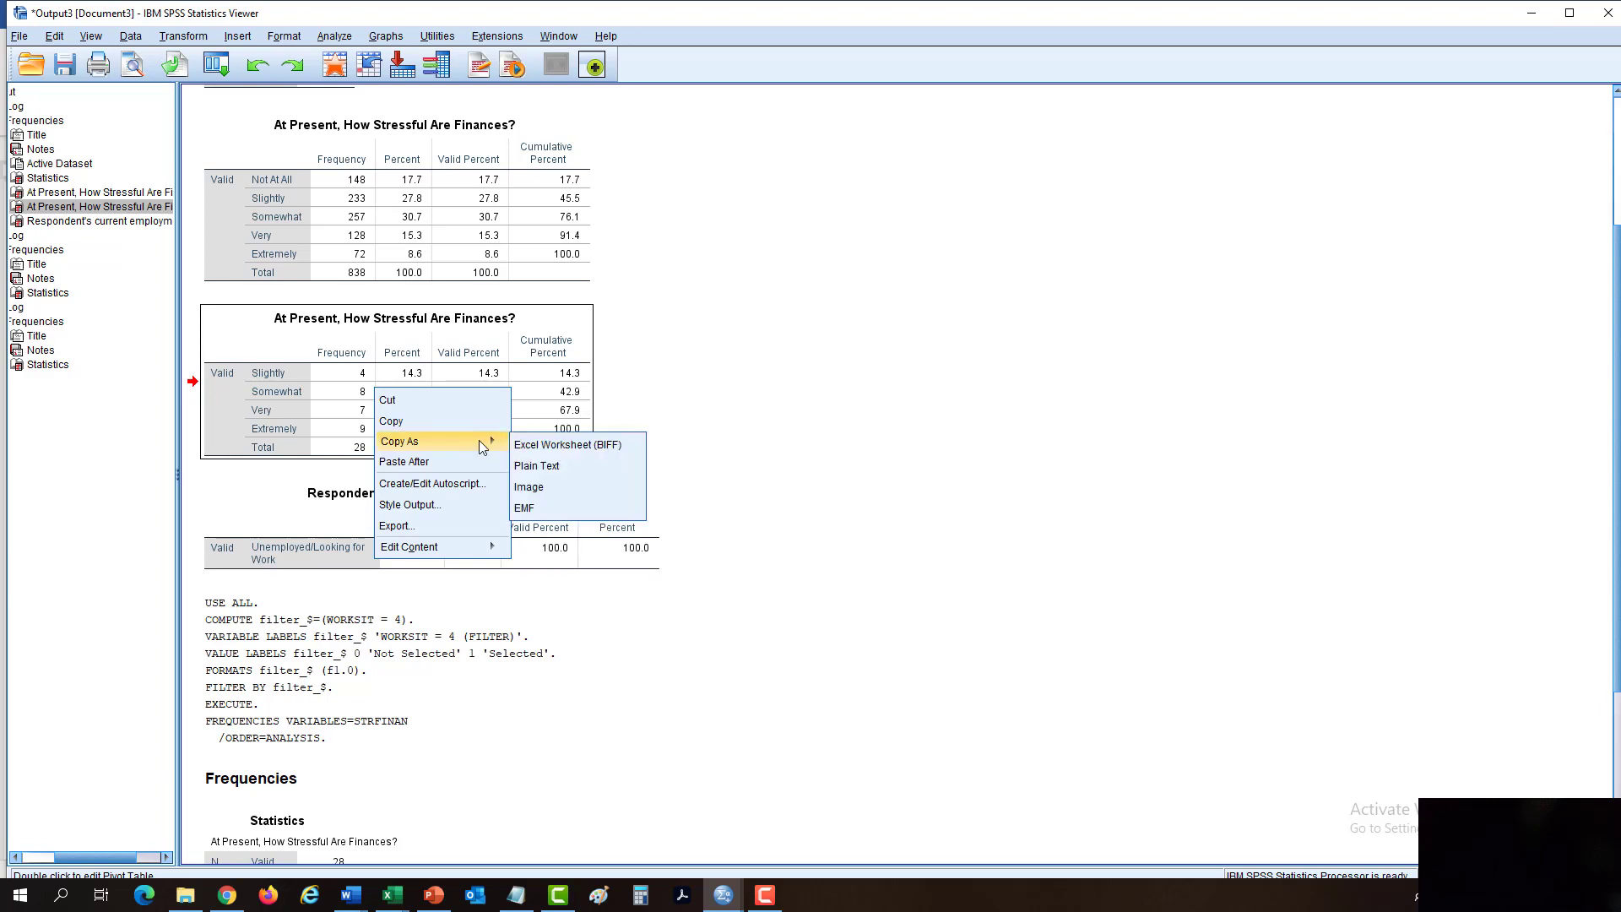
click(546, 484)
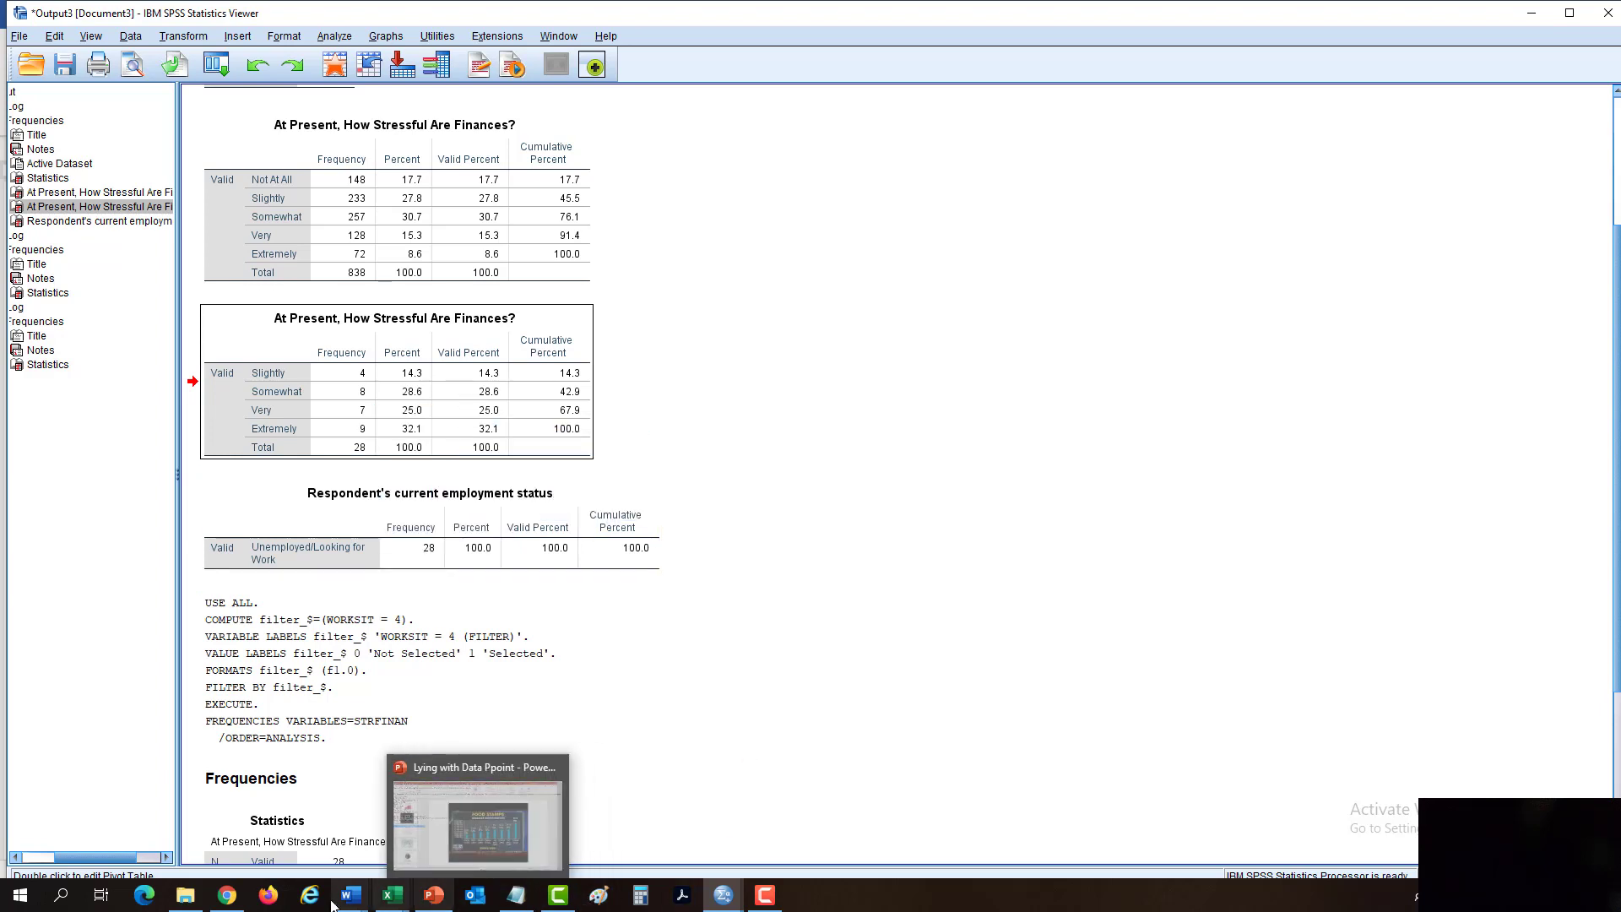
- Try pasting the copied table into Word below the sentence as Picture (JPEG) with Paste Special, and delete the pasted picture
click(591, 815)
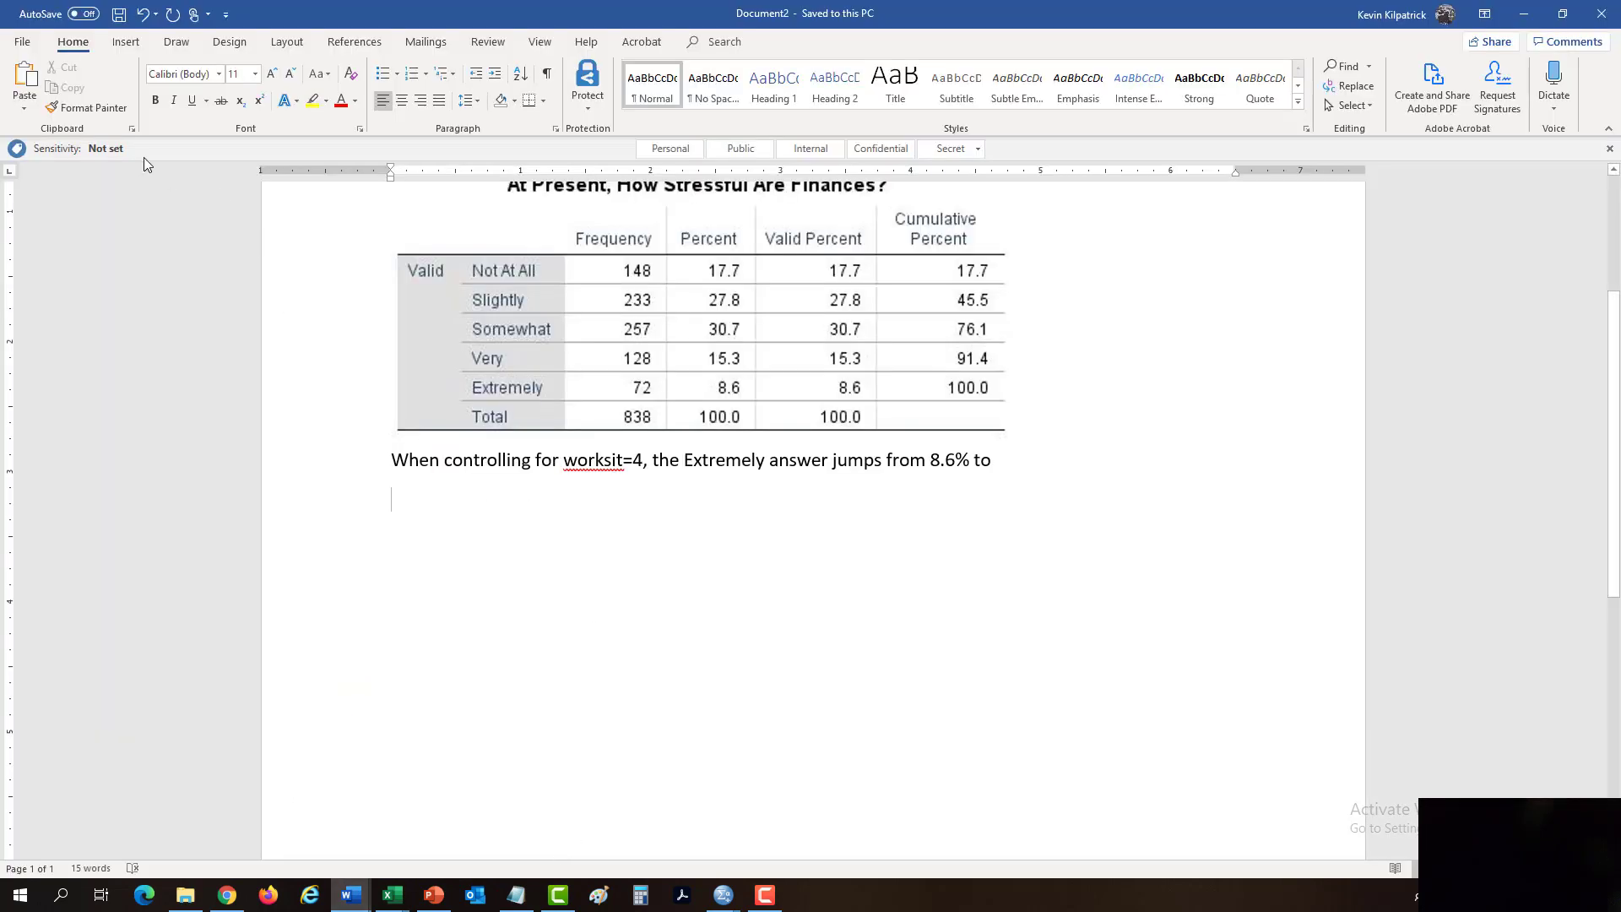
click(25, 102)
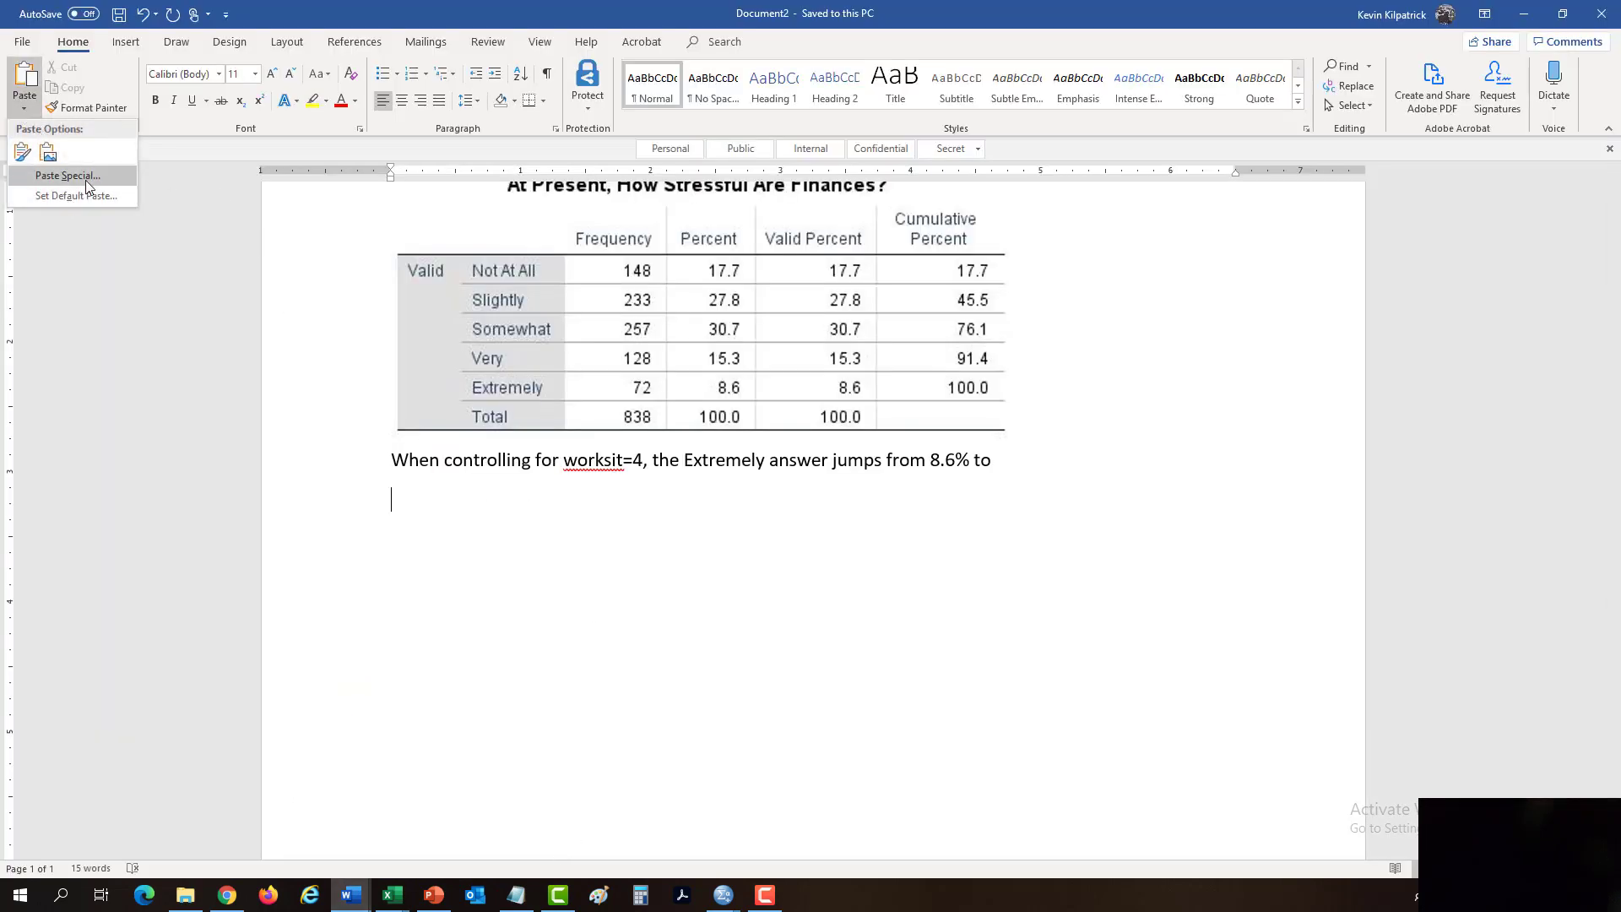
click(67, 176)
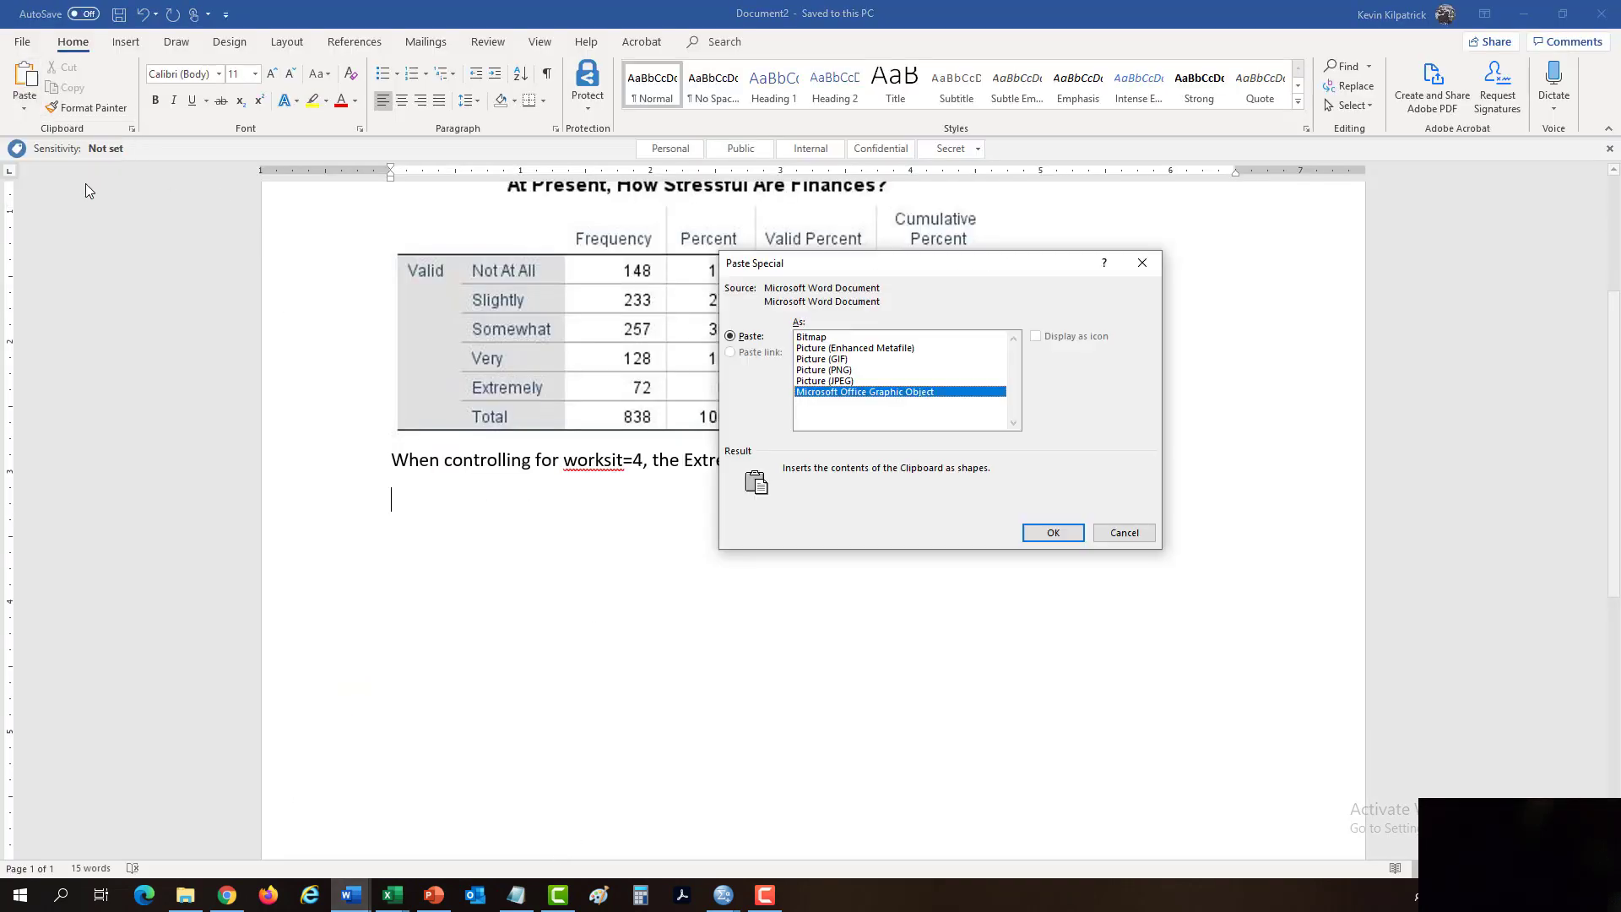
double_click(838, 384)
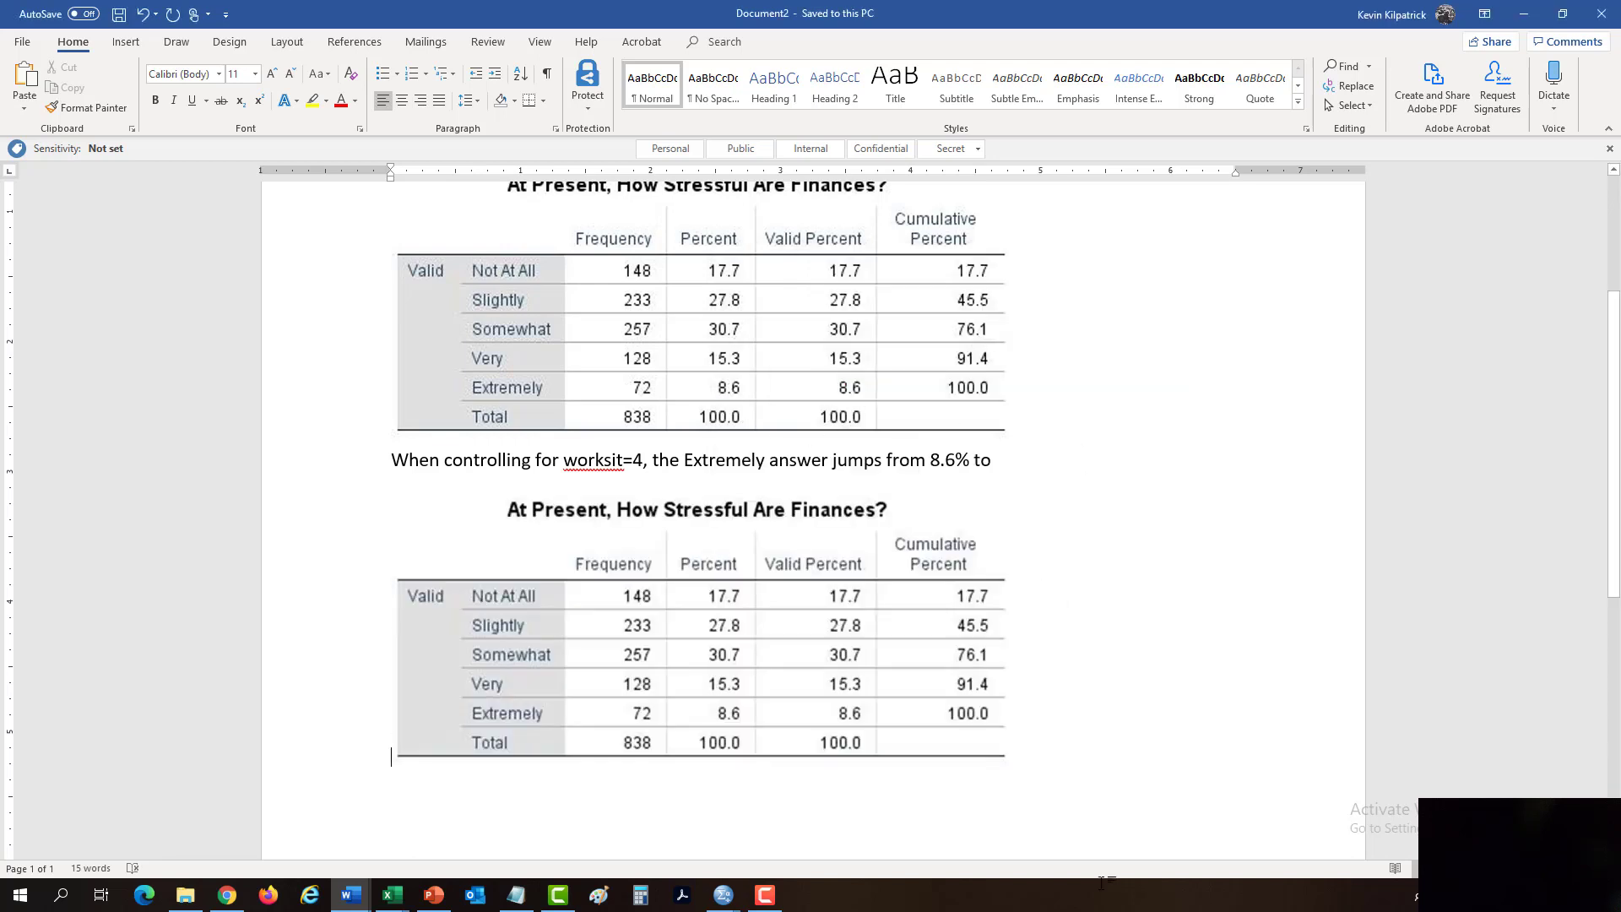
click(915, 688)
key(Delete)
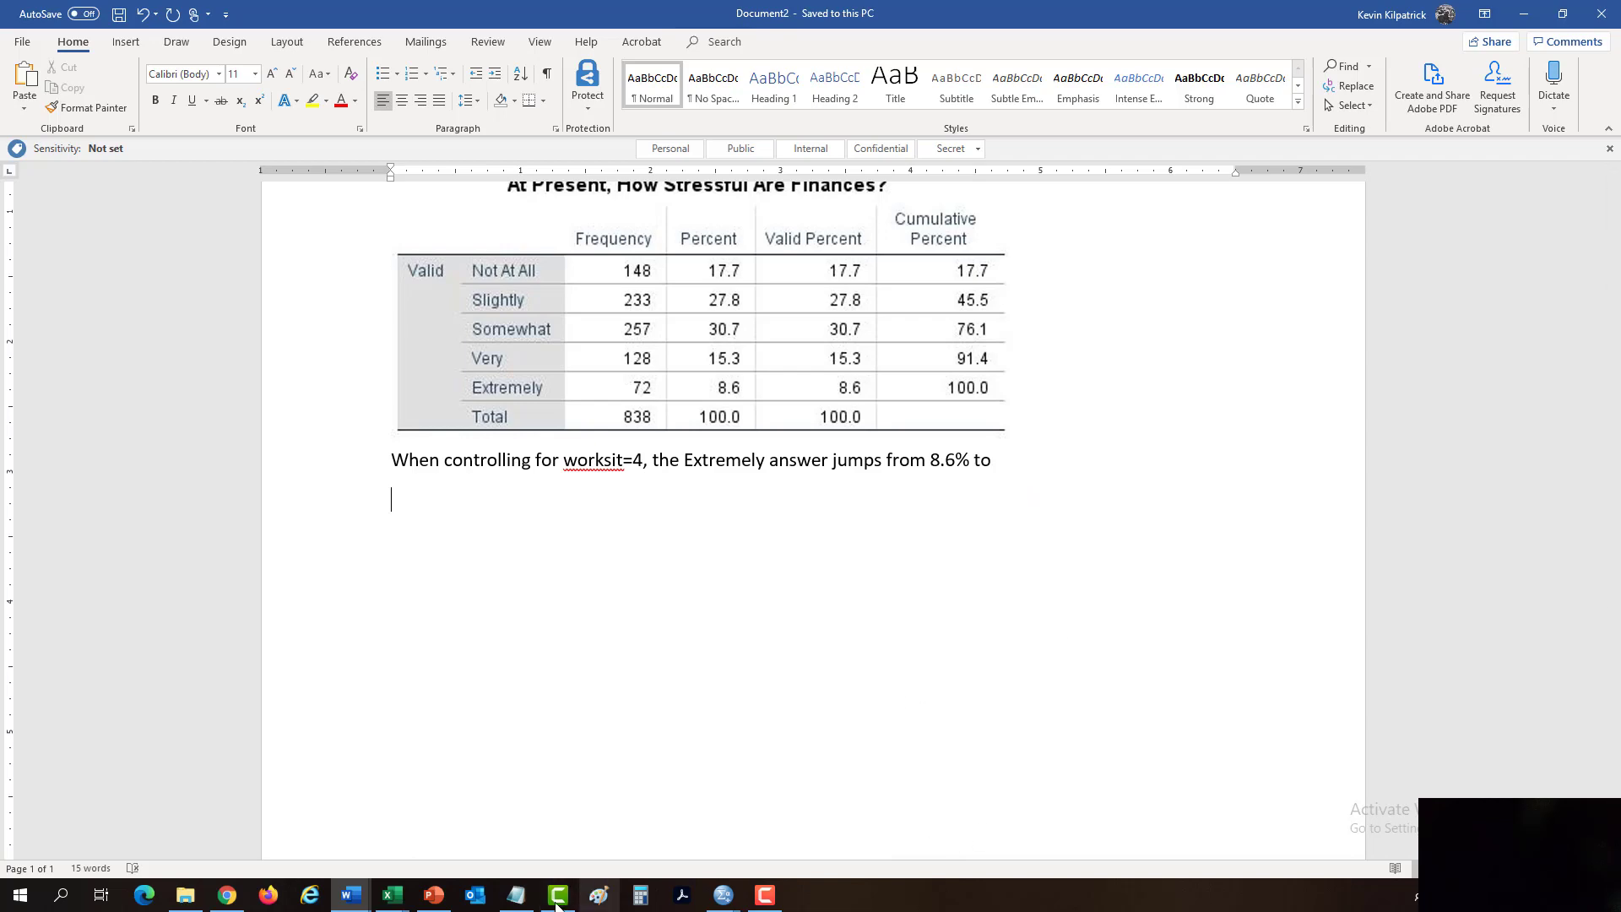
- Go back to the SPSS output and delete the all-cases finances frequency table with the 838 total
mouse_move(724, 897)
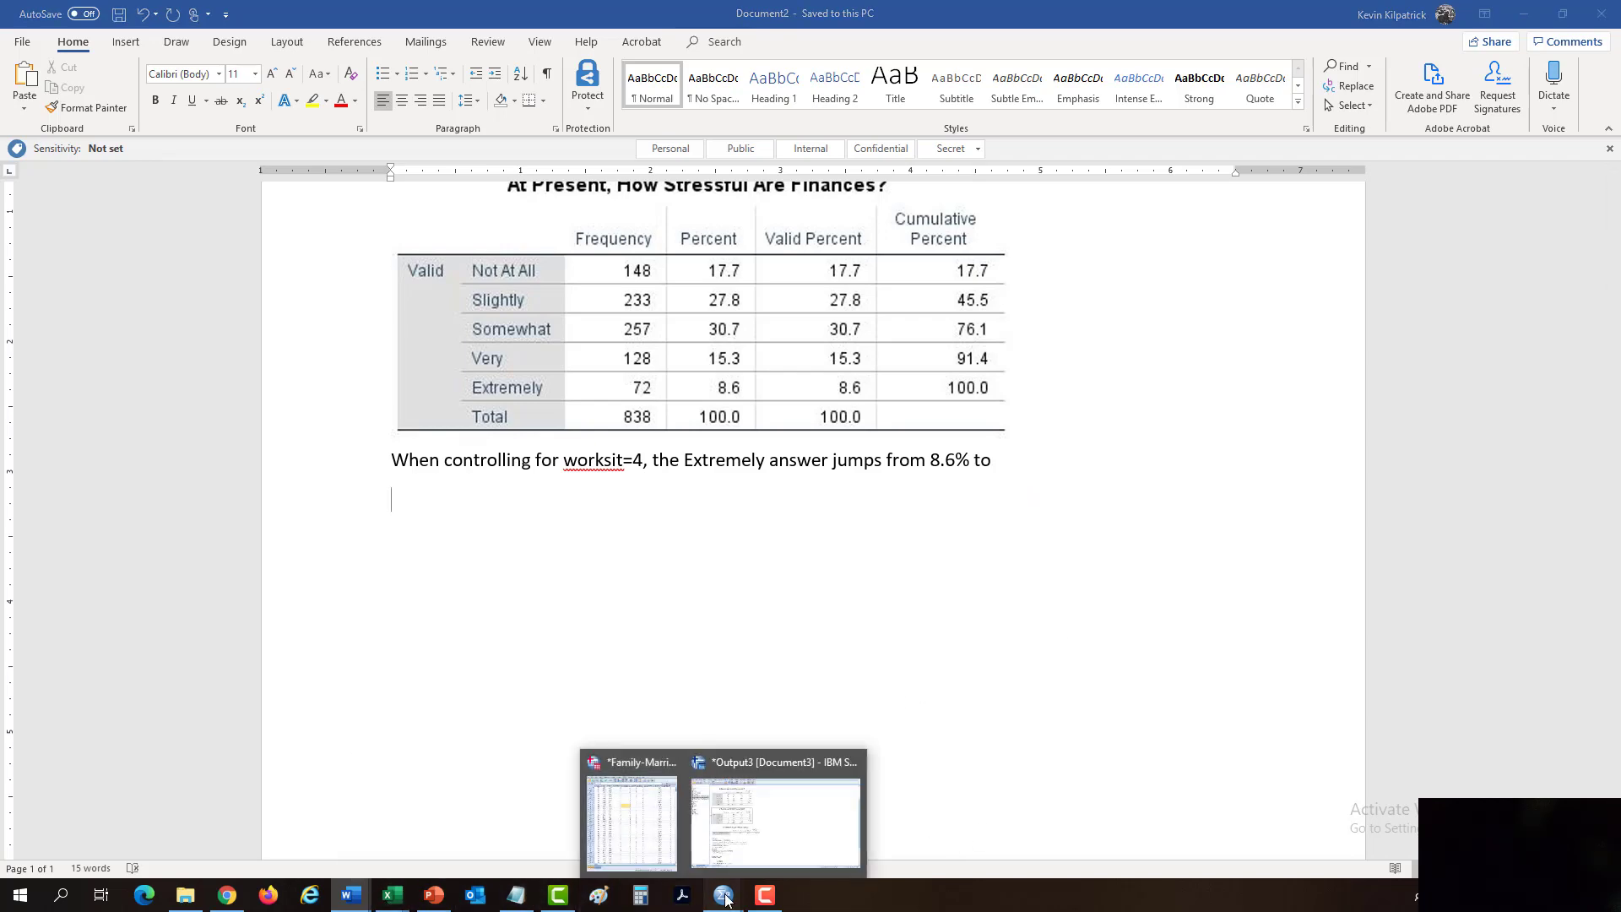
click(765, 853)
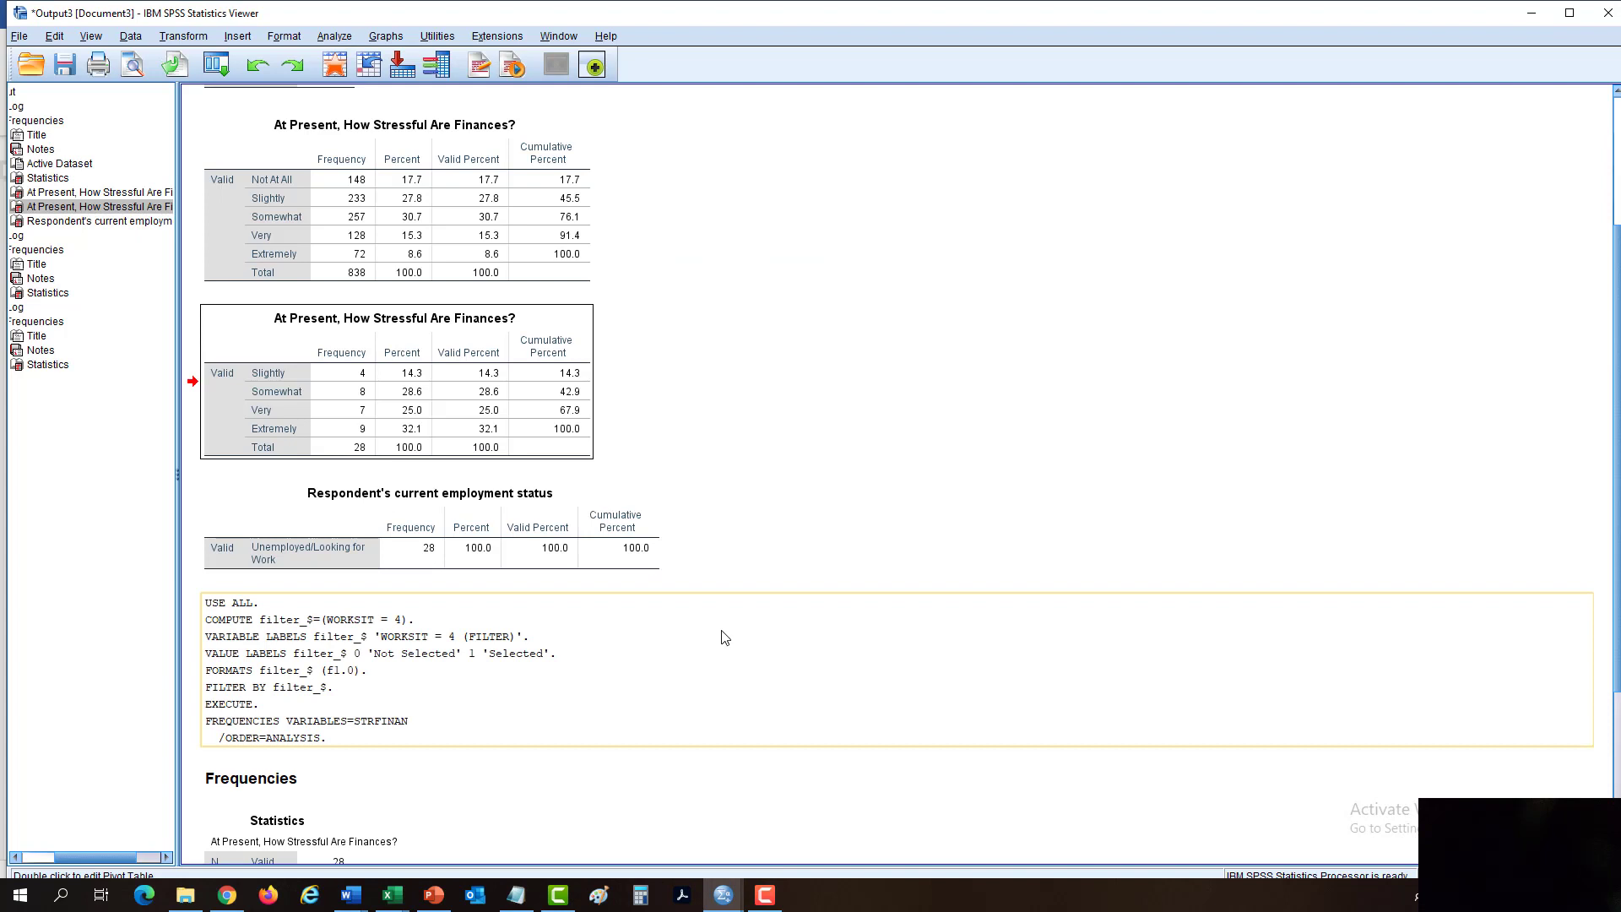
click(361, 220)
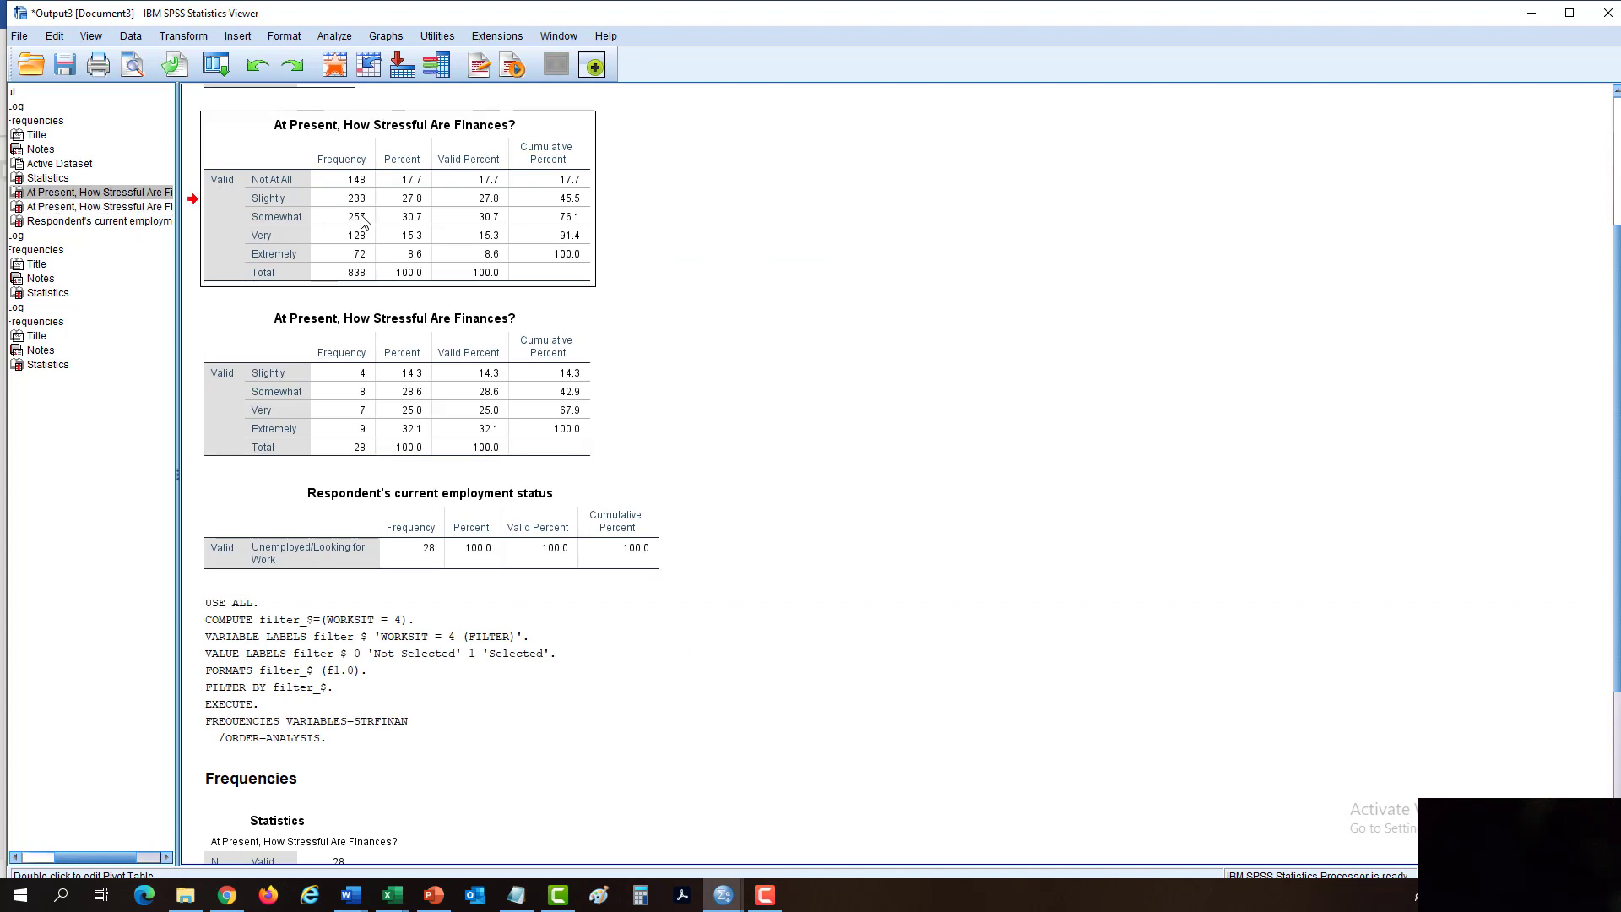
key(Delete)
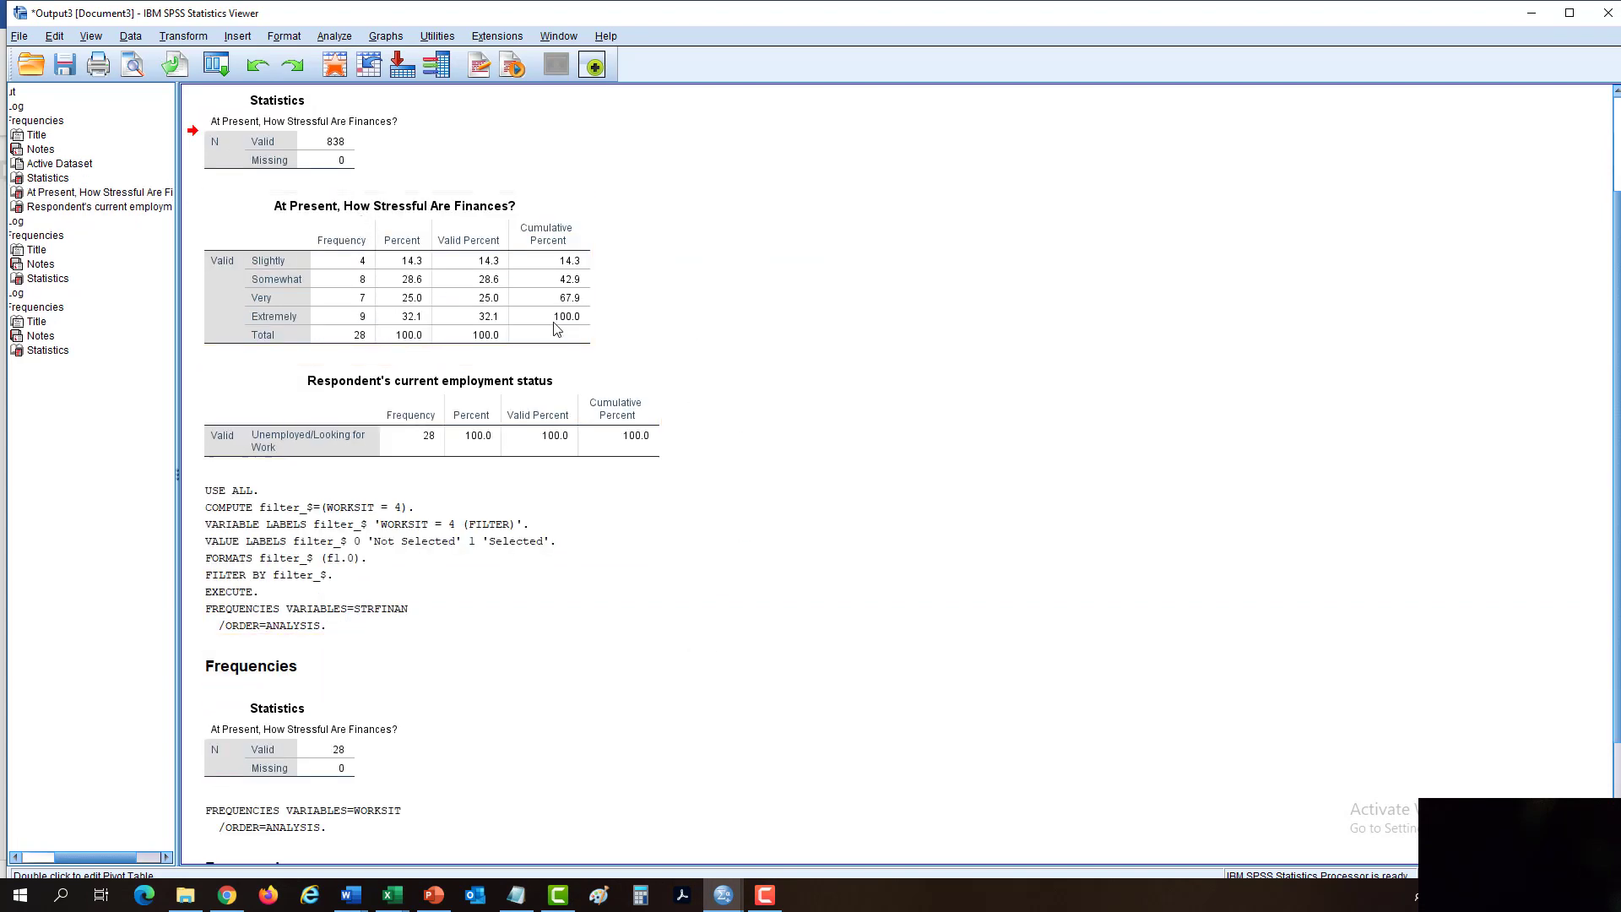
- Select the remaining finances frequency table for WORKSIT = 4 and copy it as an image
click(350, 278)
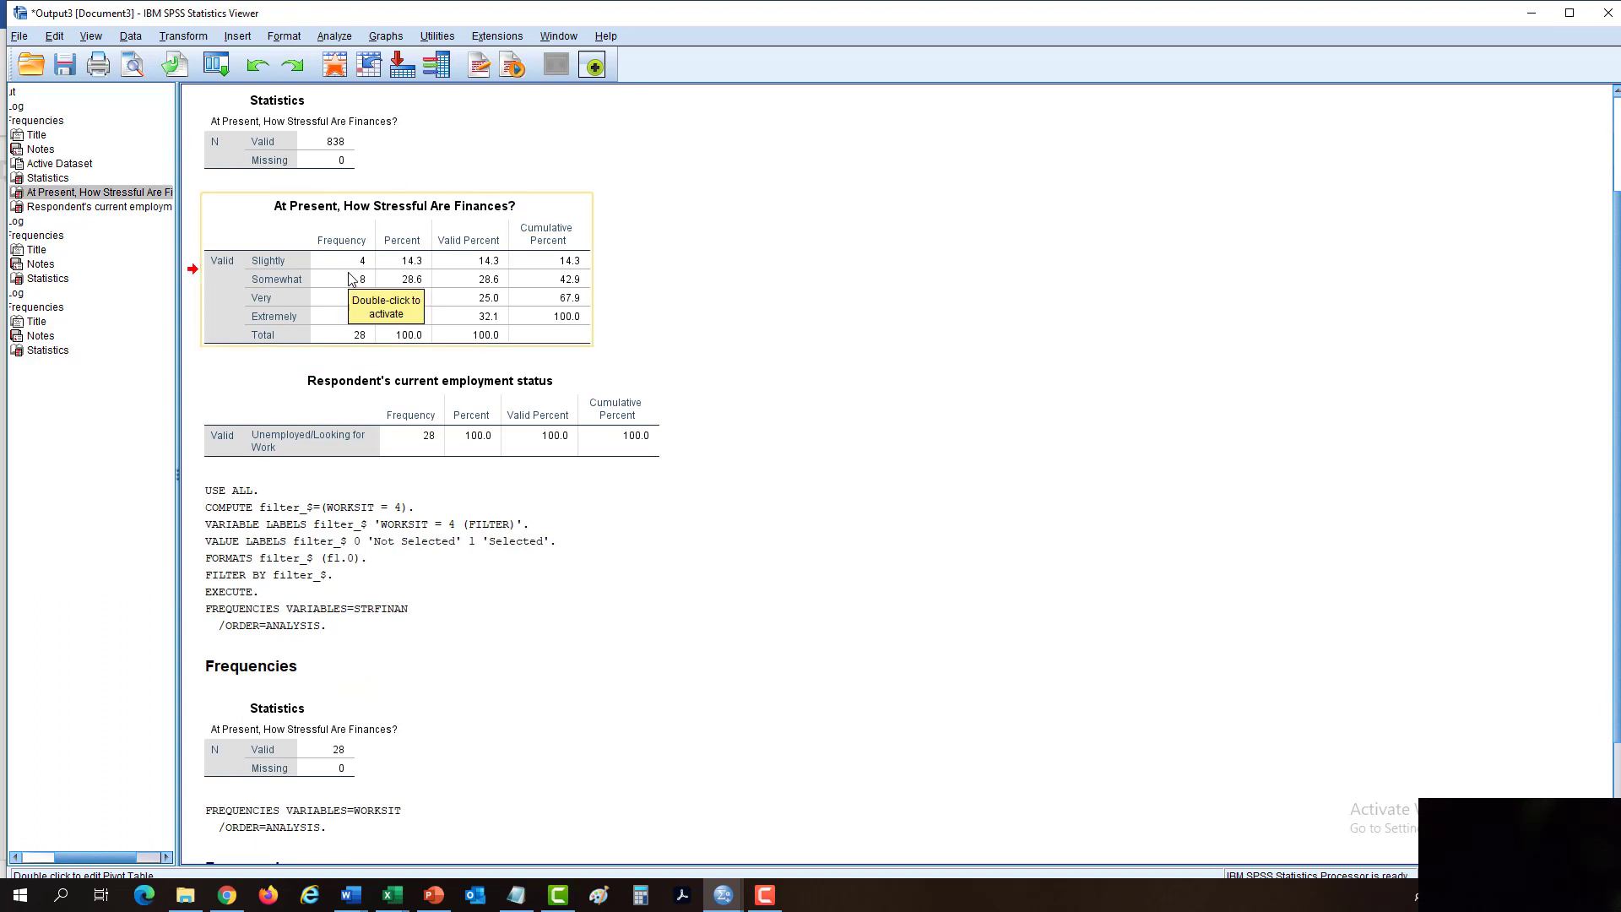
double_click(349, 279)
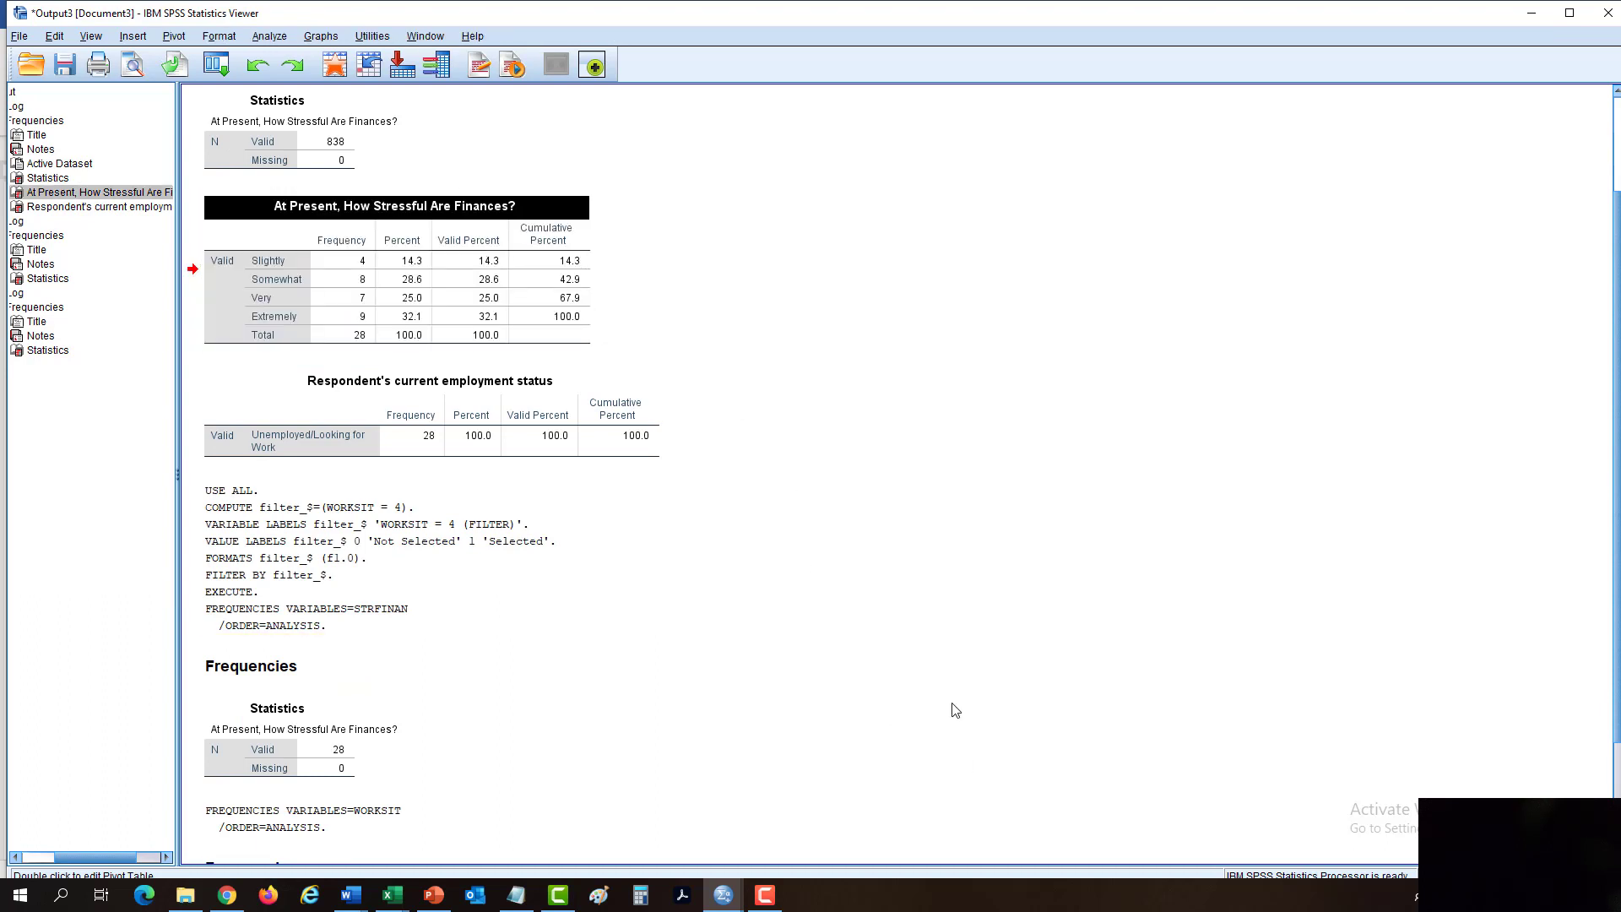
click(919, 535)
click(266, 266)
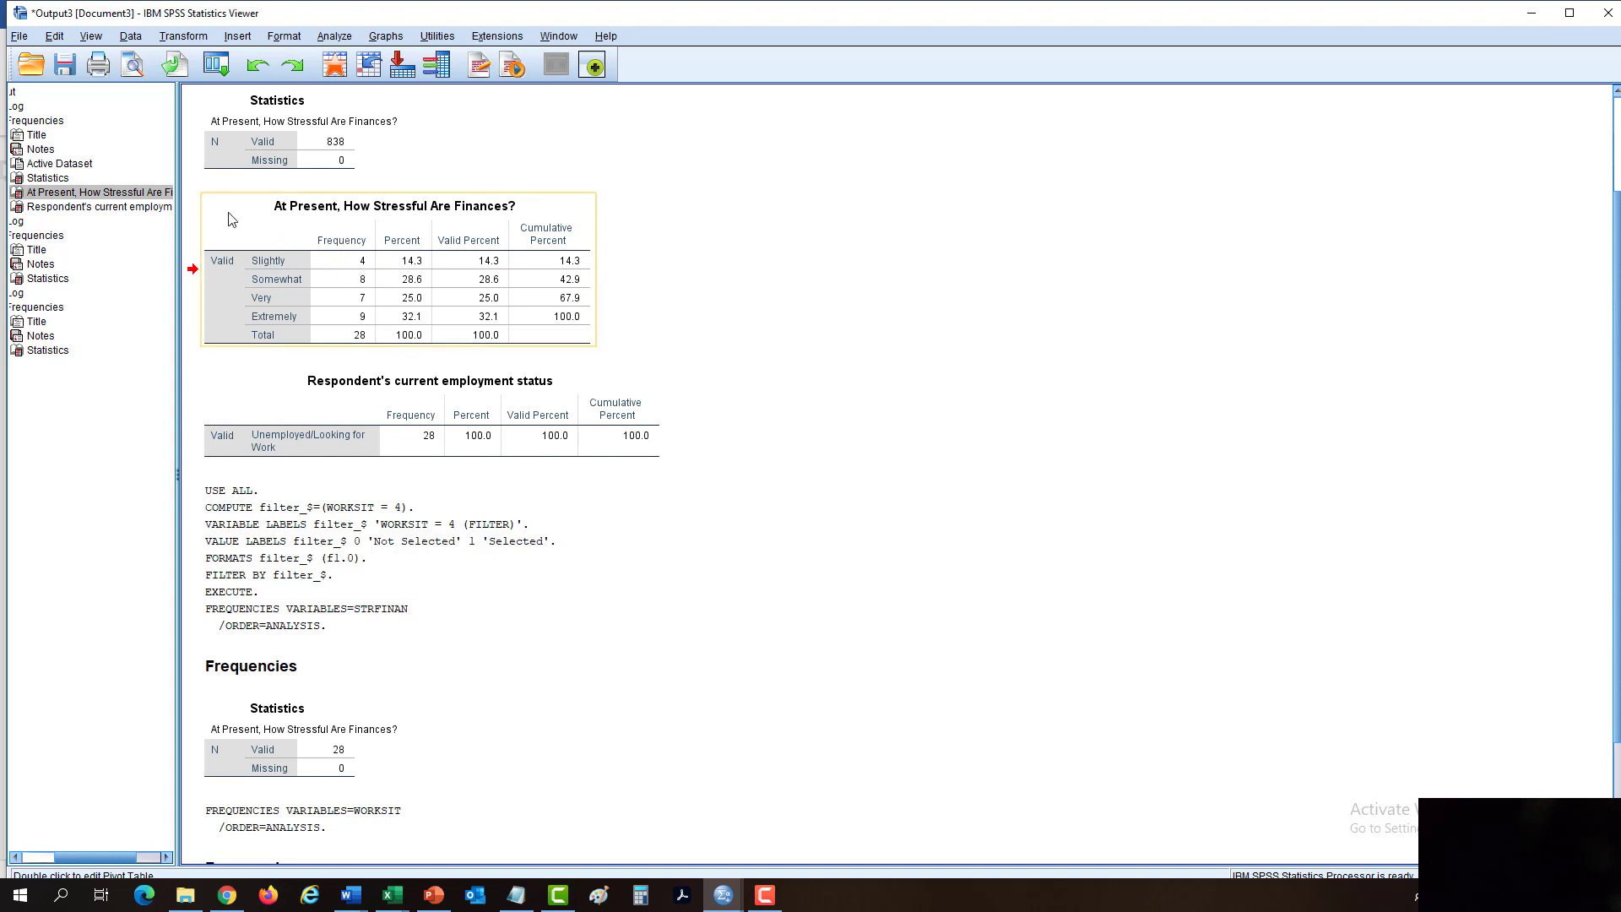
right_click(277, 272)
mouse_move(368, 326)
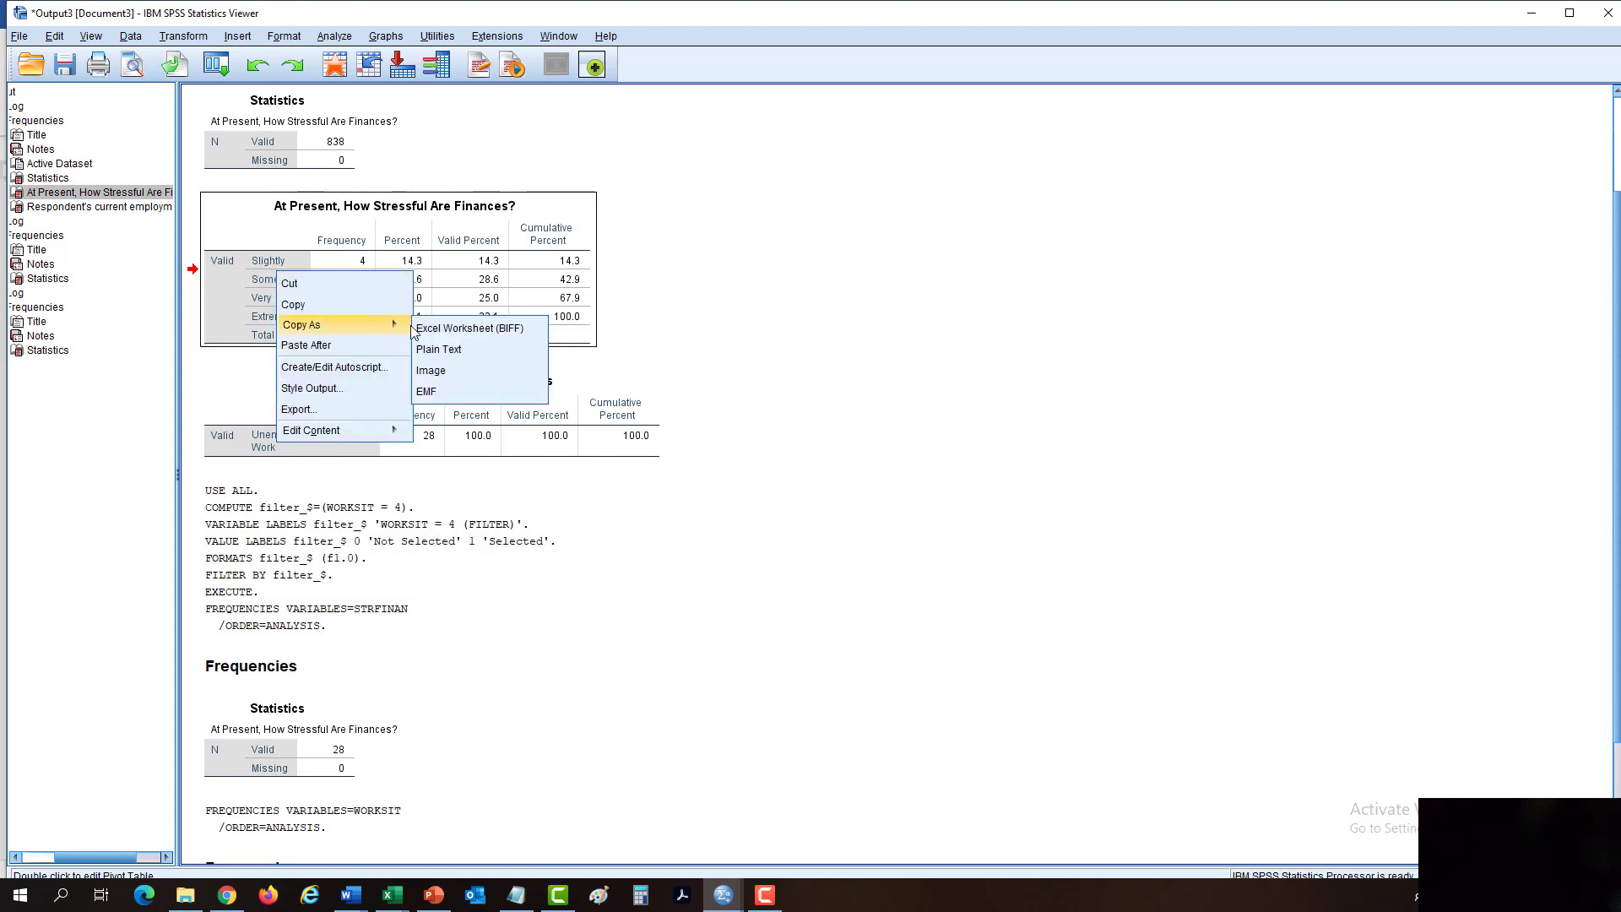
click(432, 377)
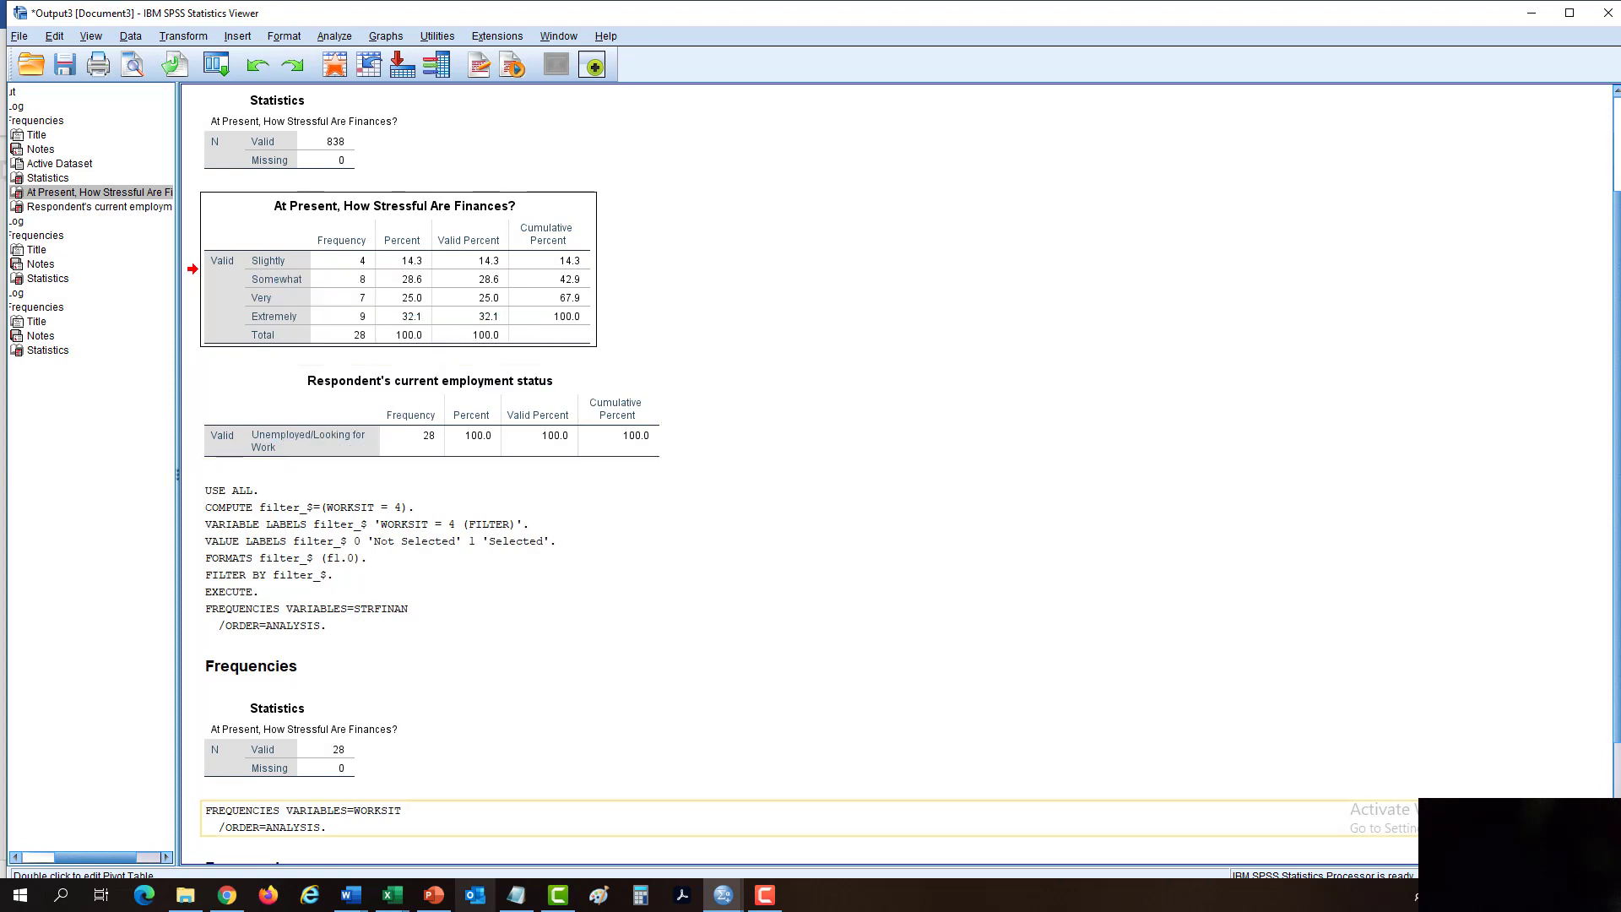
- Try pasting the copied table into Word below the sentence as Picture (JPEG) with Paste Special, and delete the resulting picture
mouse_move(341, 904)
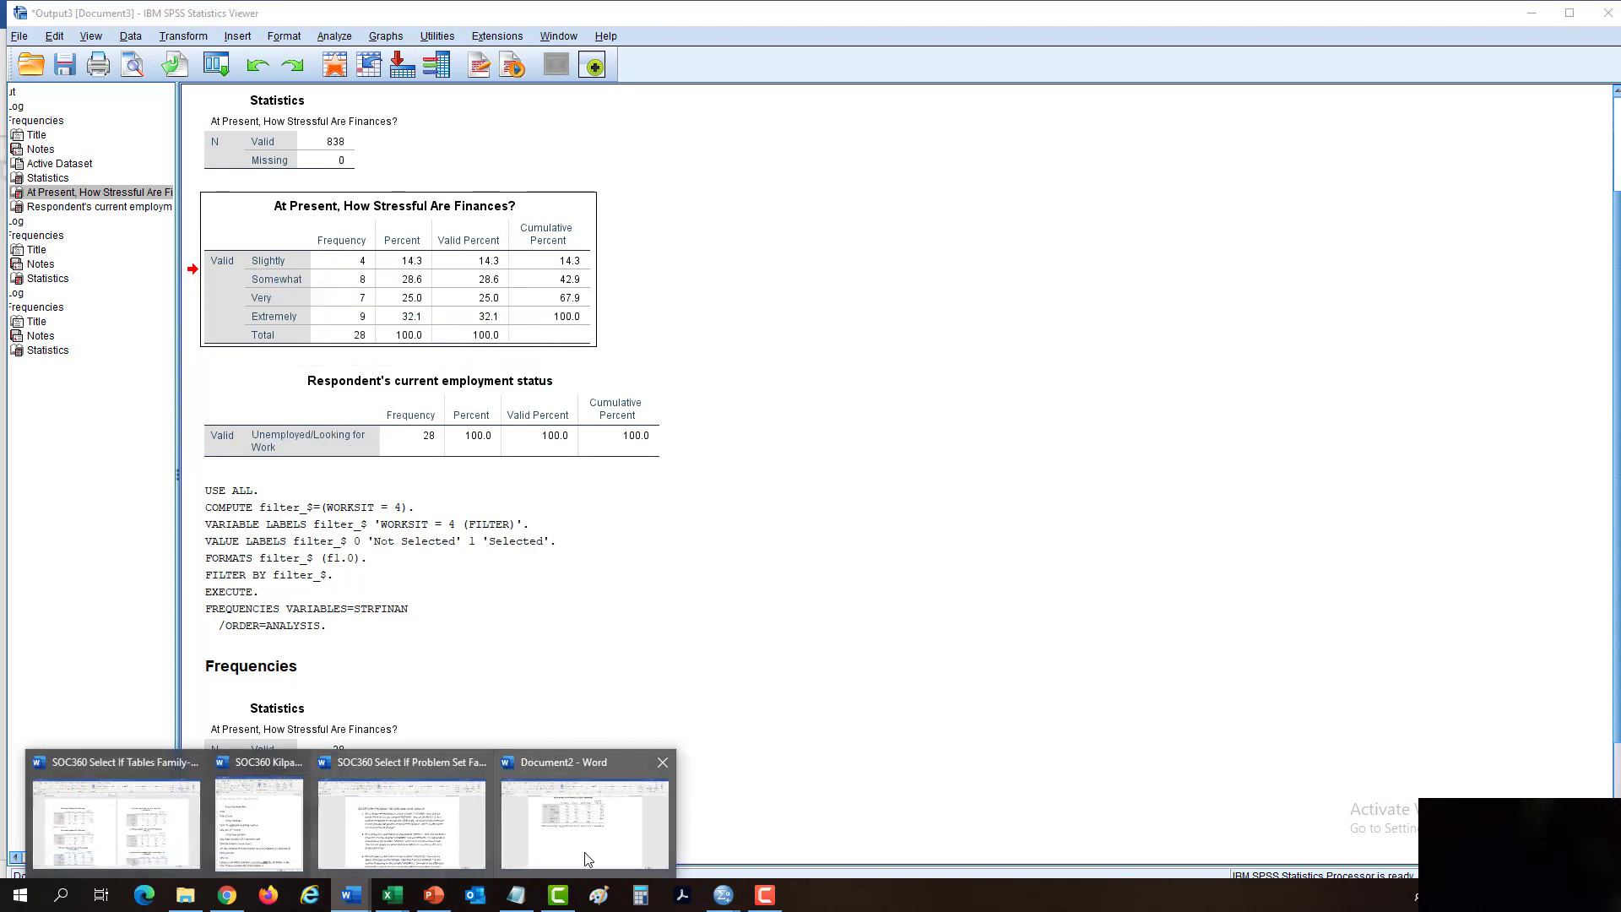
click(591, 824)
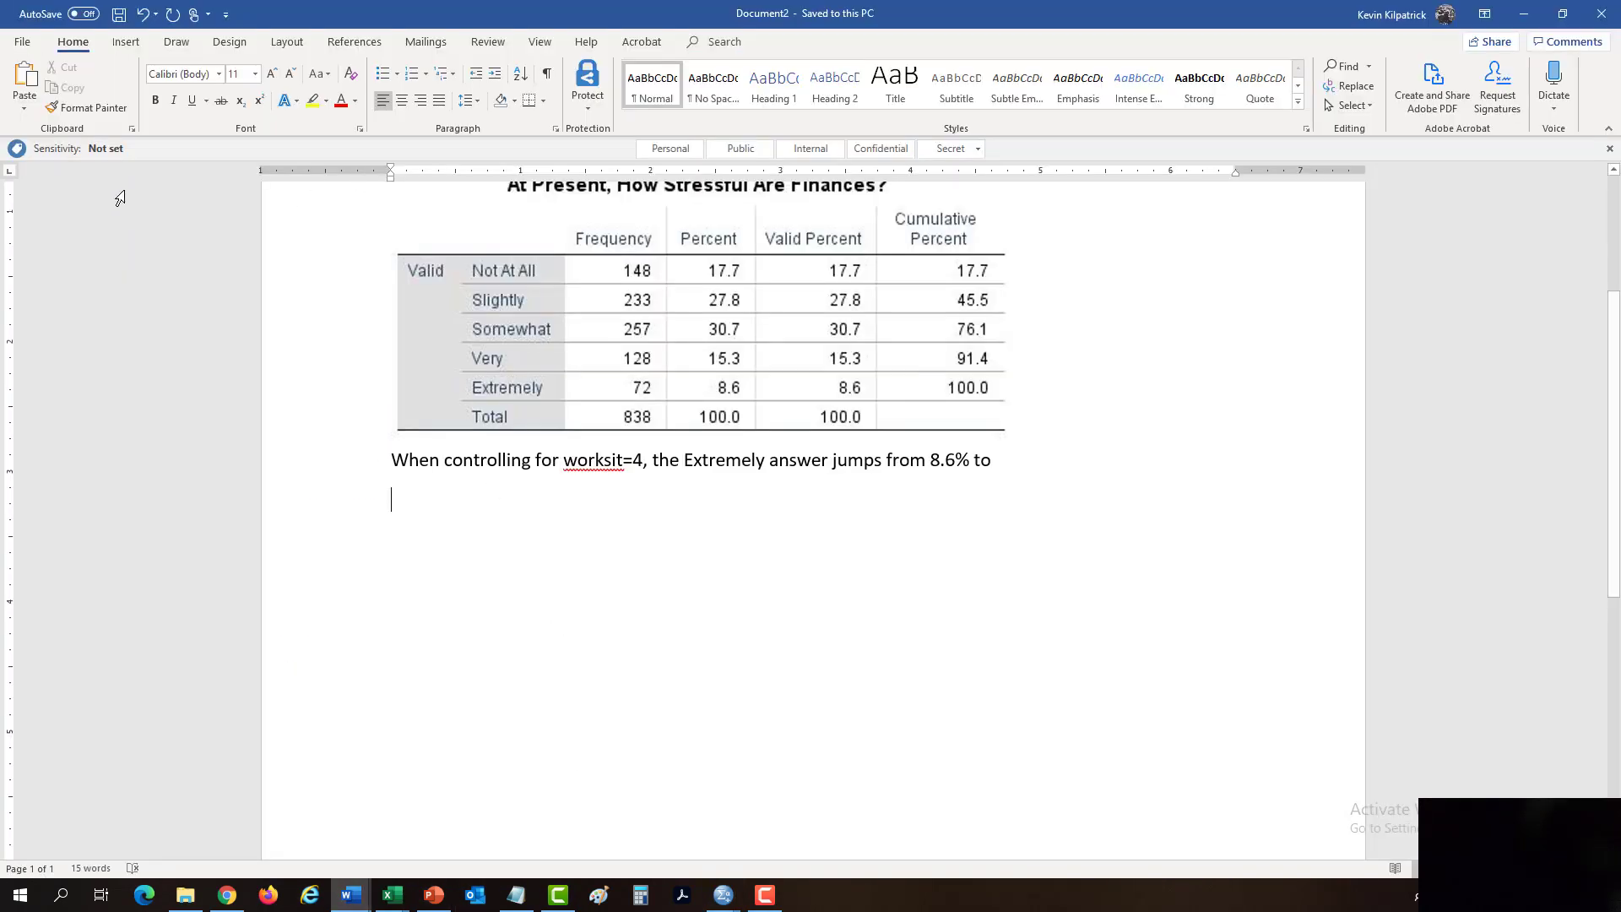
click(23, 108)
click(77, 173)
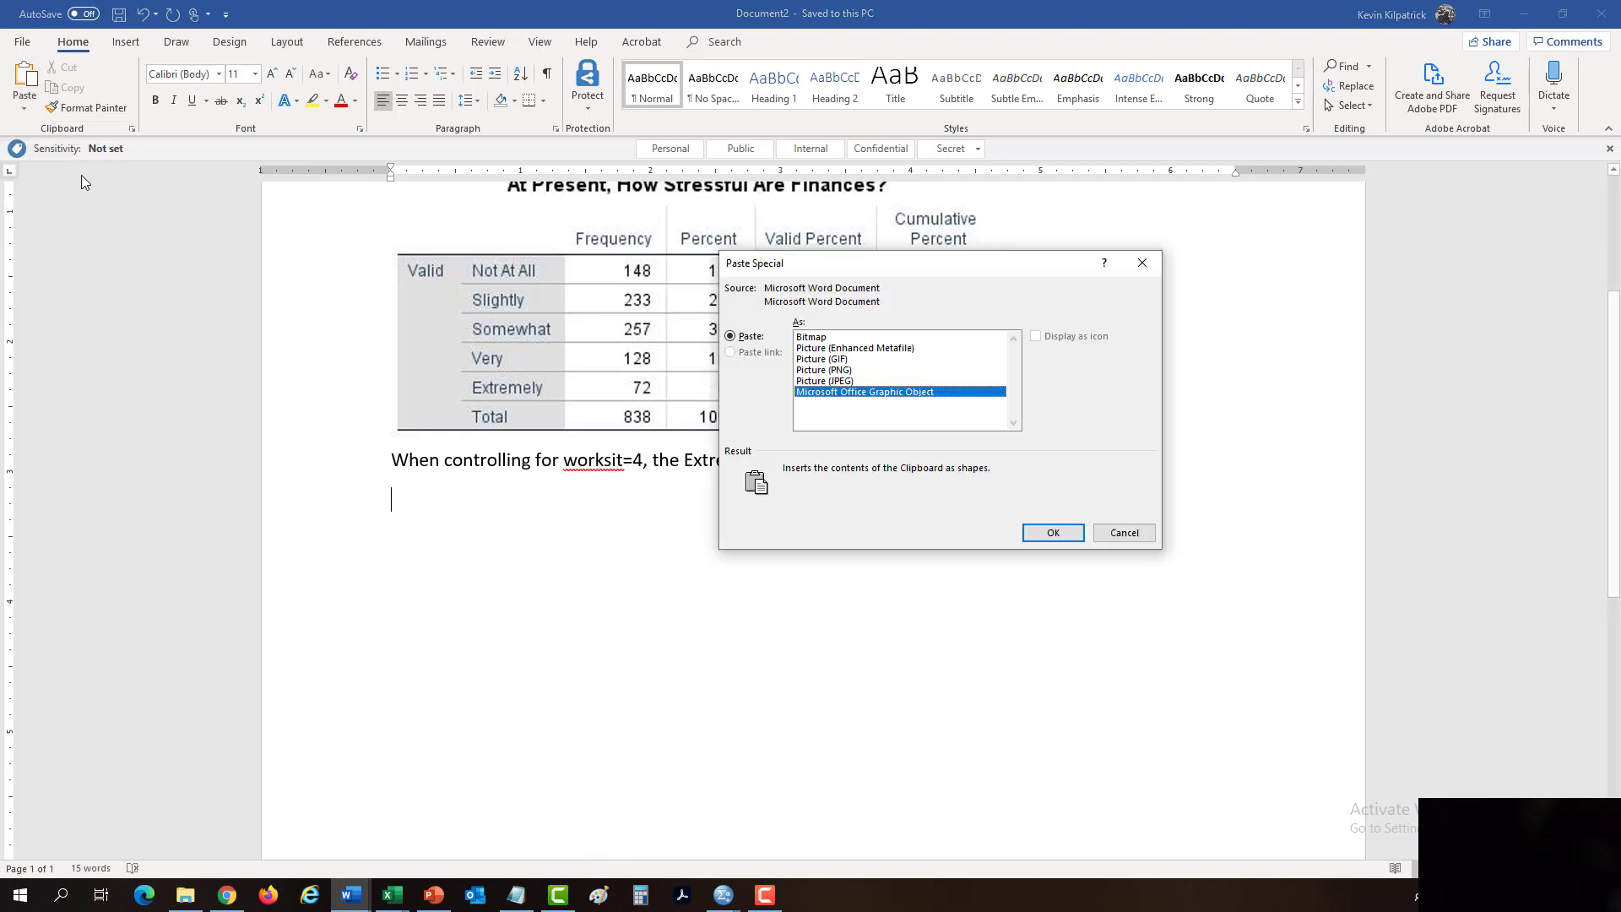
click(862, 381)
click(1053, 533)
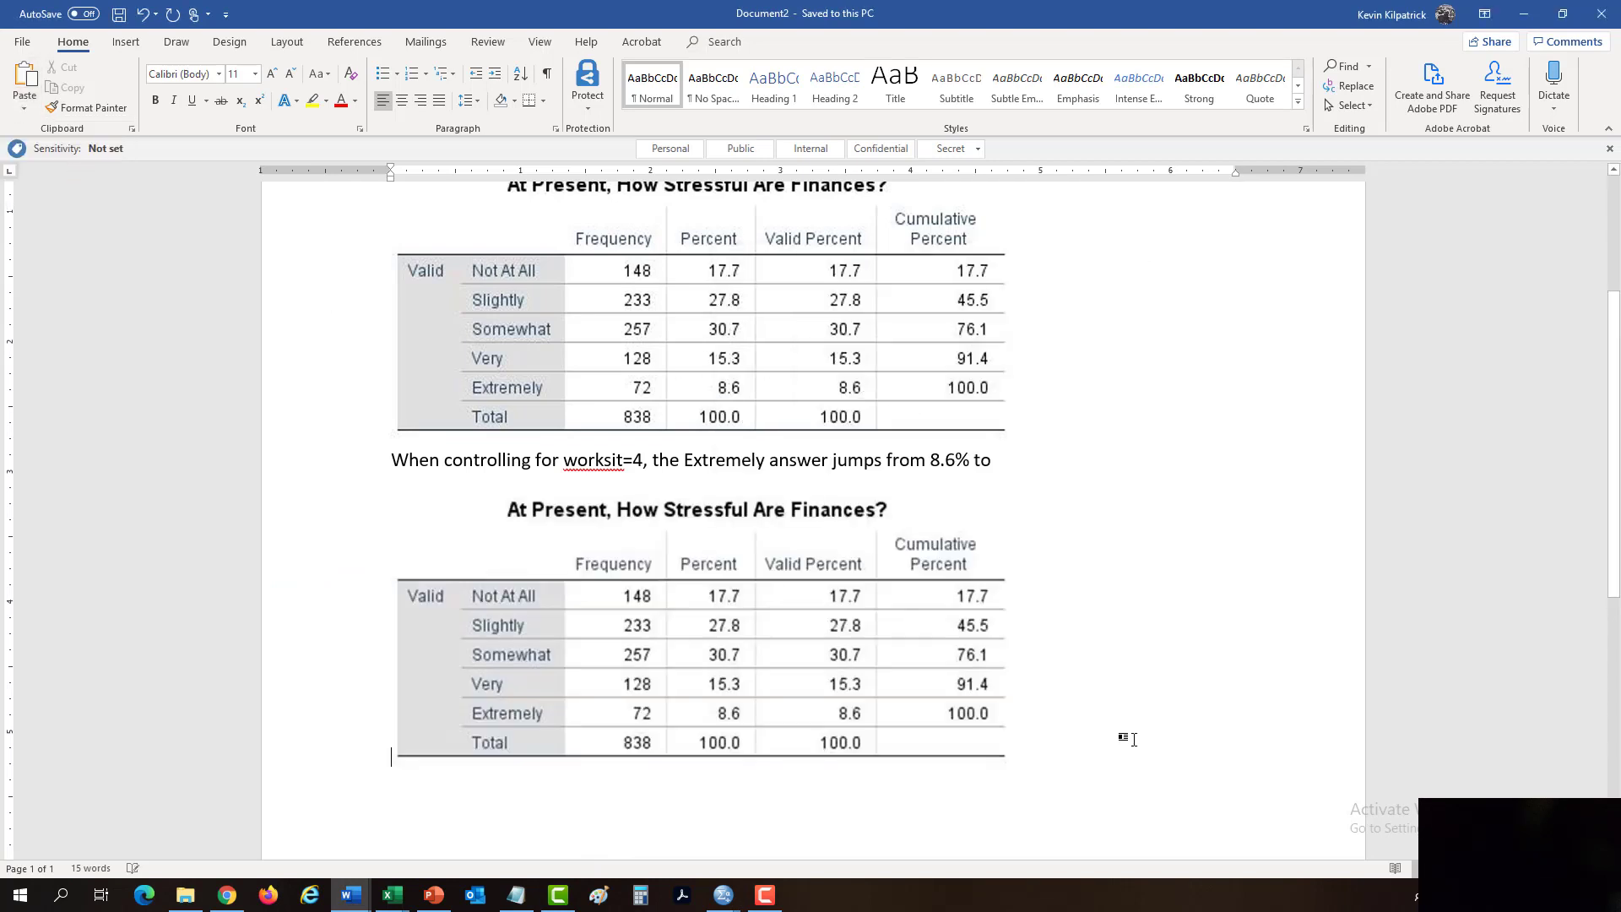
click(886, 754)
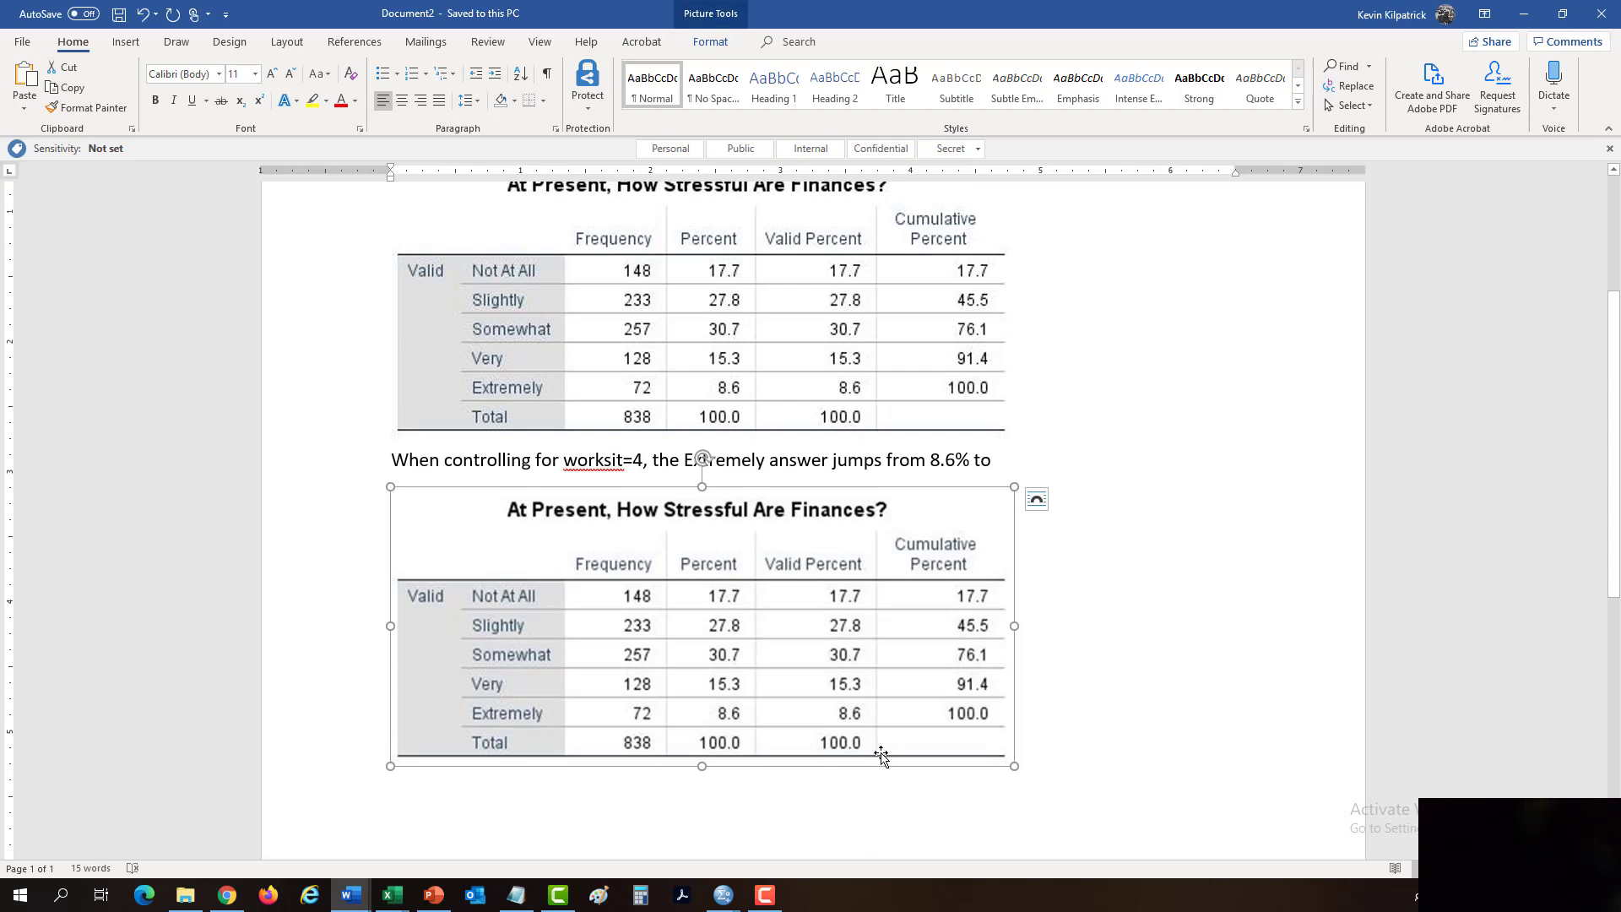
key(Delete)
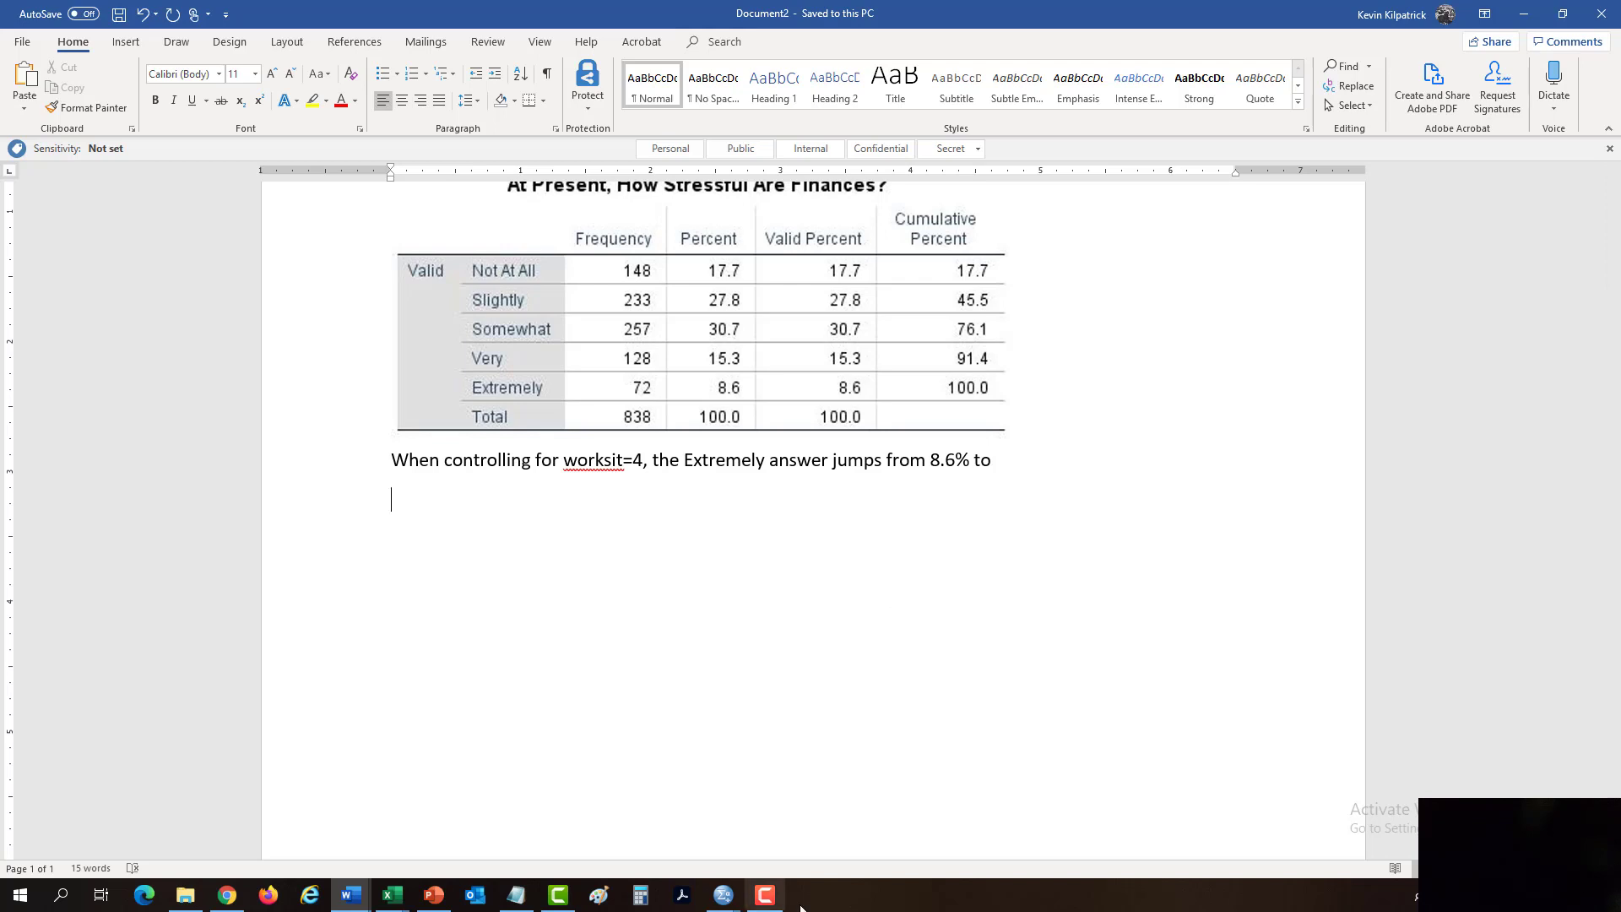
- Switch to the SPSS output and make a regular copy of the finances frequency table for WORKSIT = 4
click(732, 873)
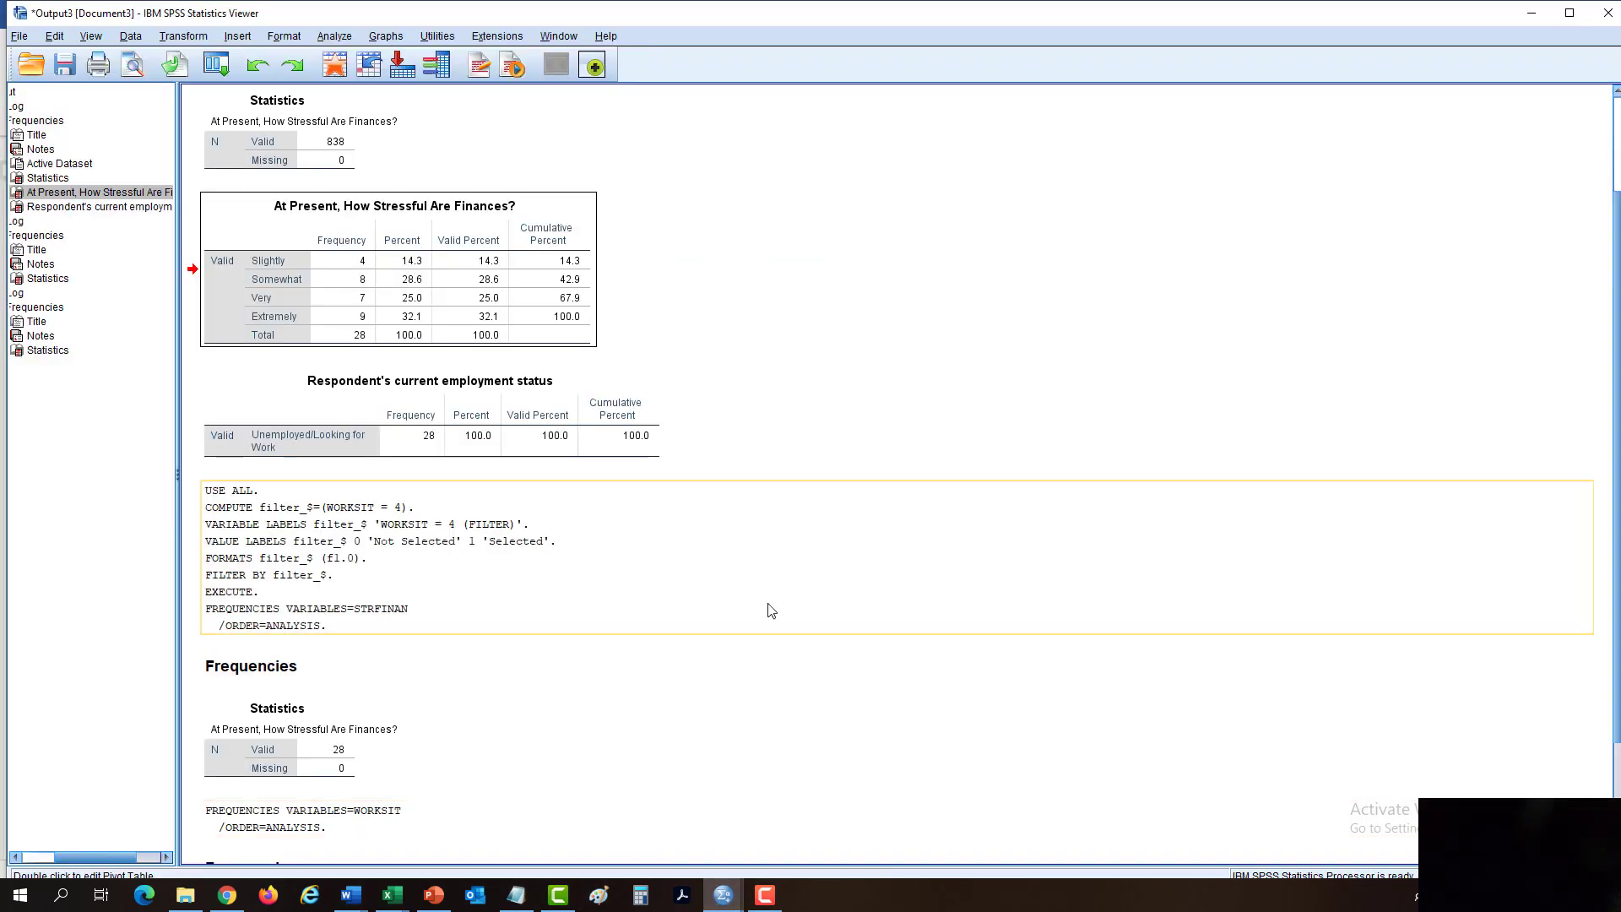
click(322, 263)
right_click(323, 263)
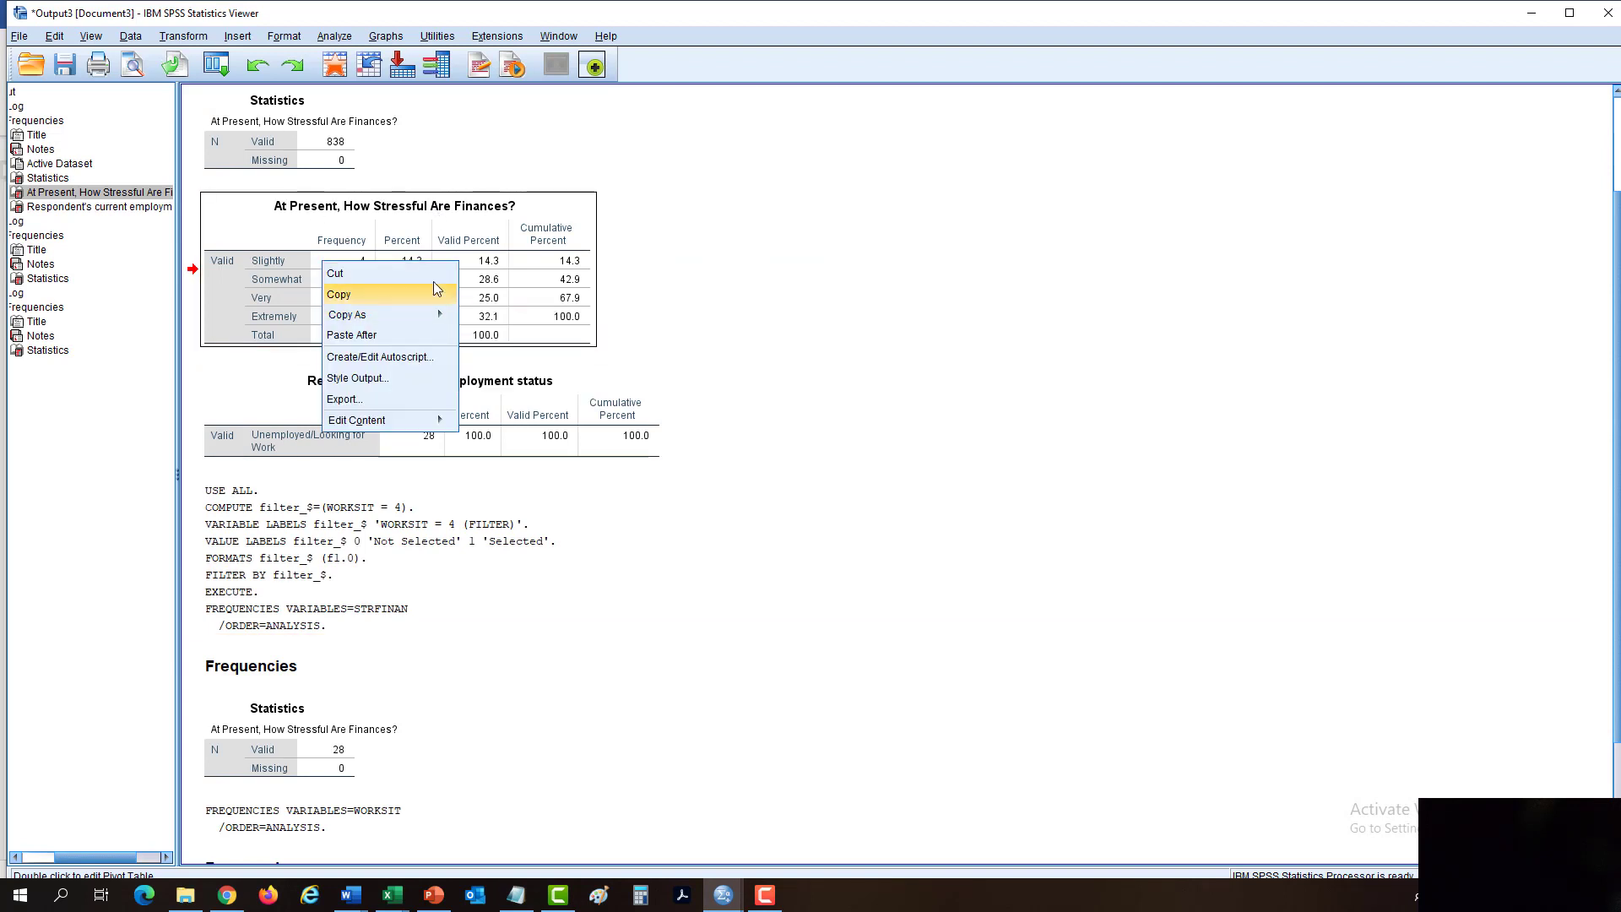
click(387, 294)
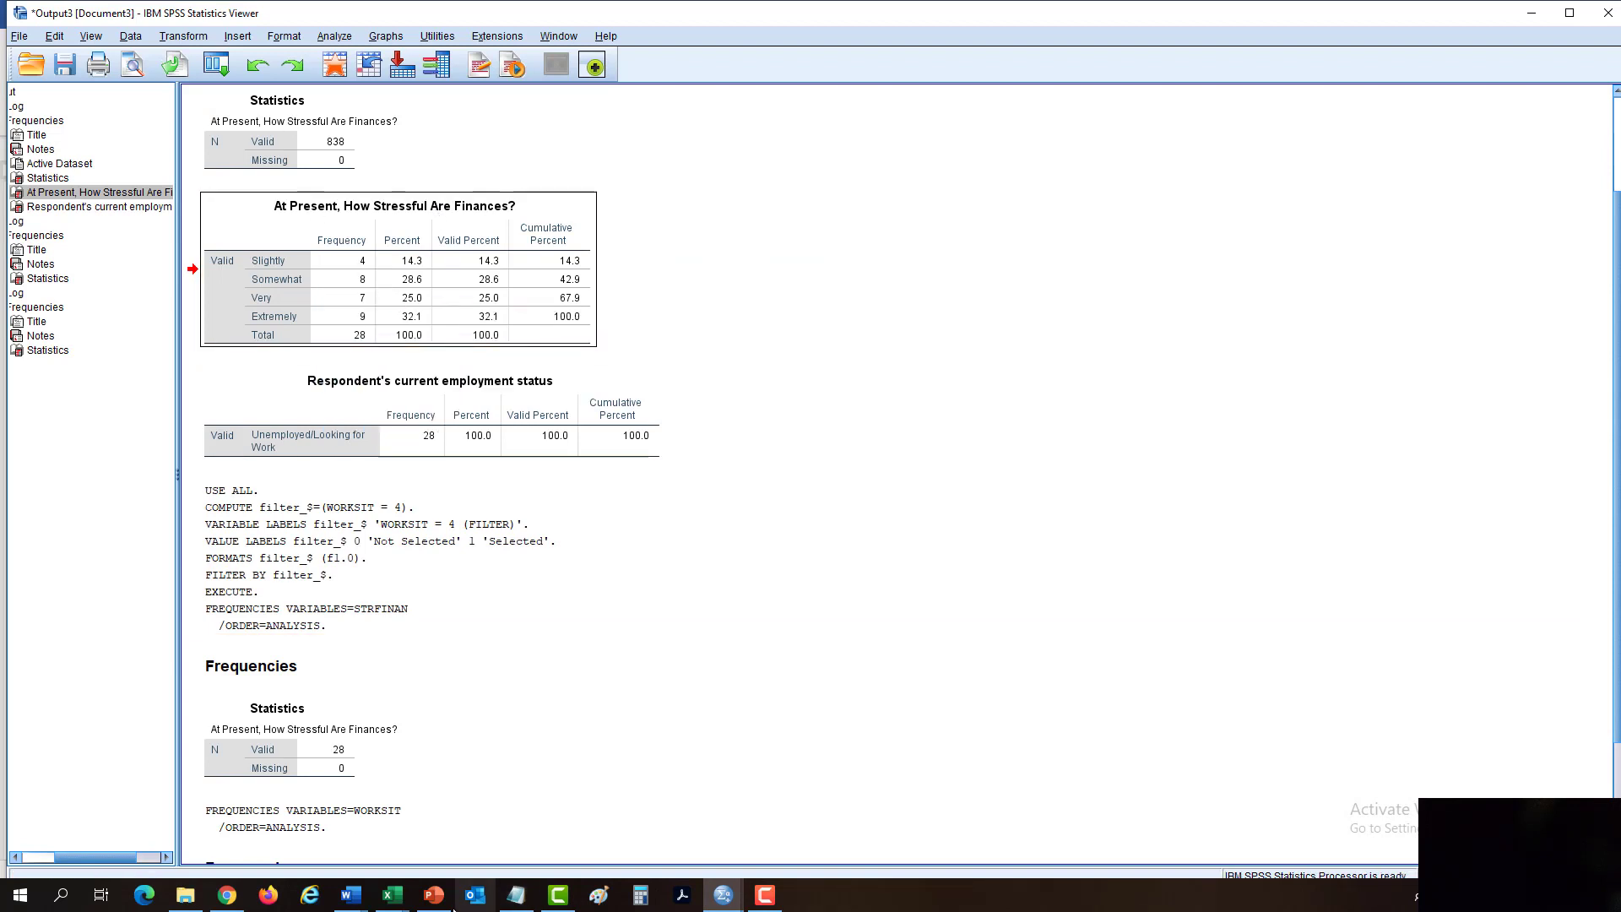
- Return to the Word document and paste the copied WORKSIT = 4 table below the sentence, keeping its source formatting
click(360, 898)
click(528, 863)
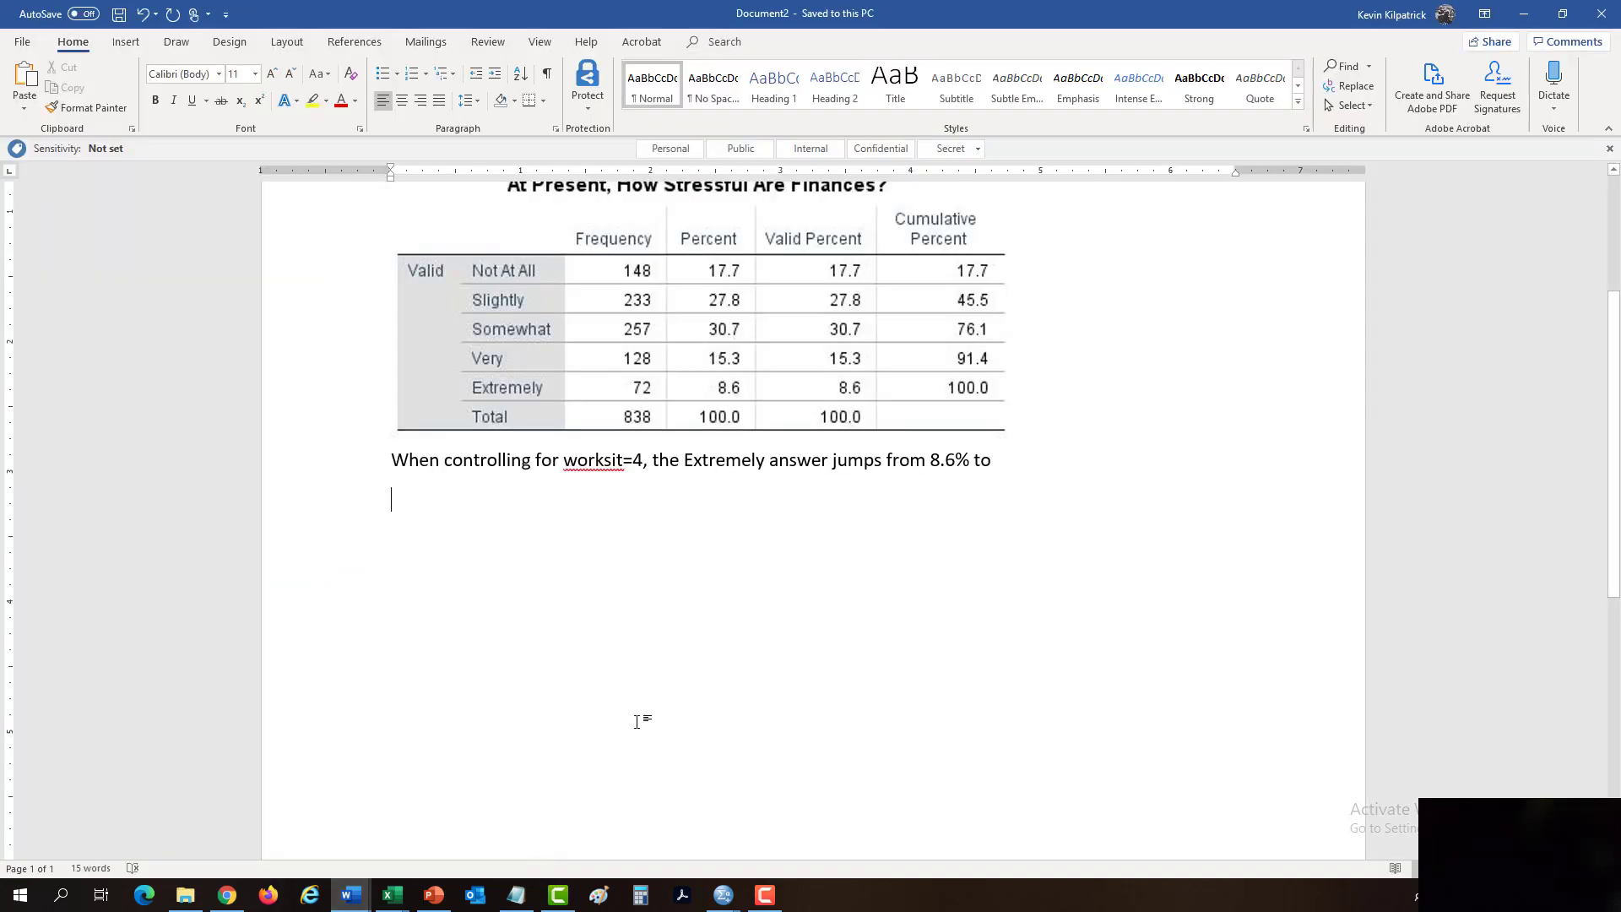
right_click(473, 512)
click(512, 588)
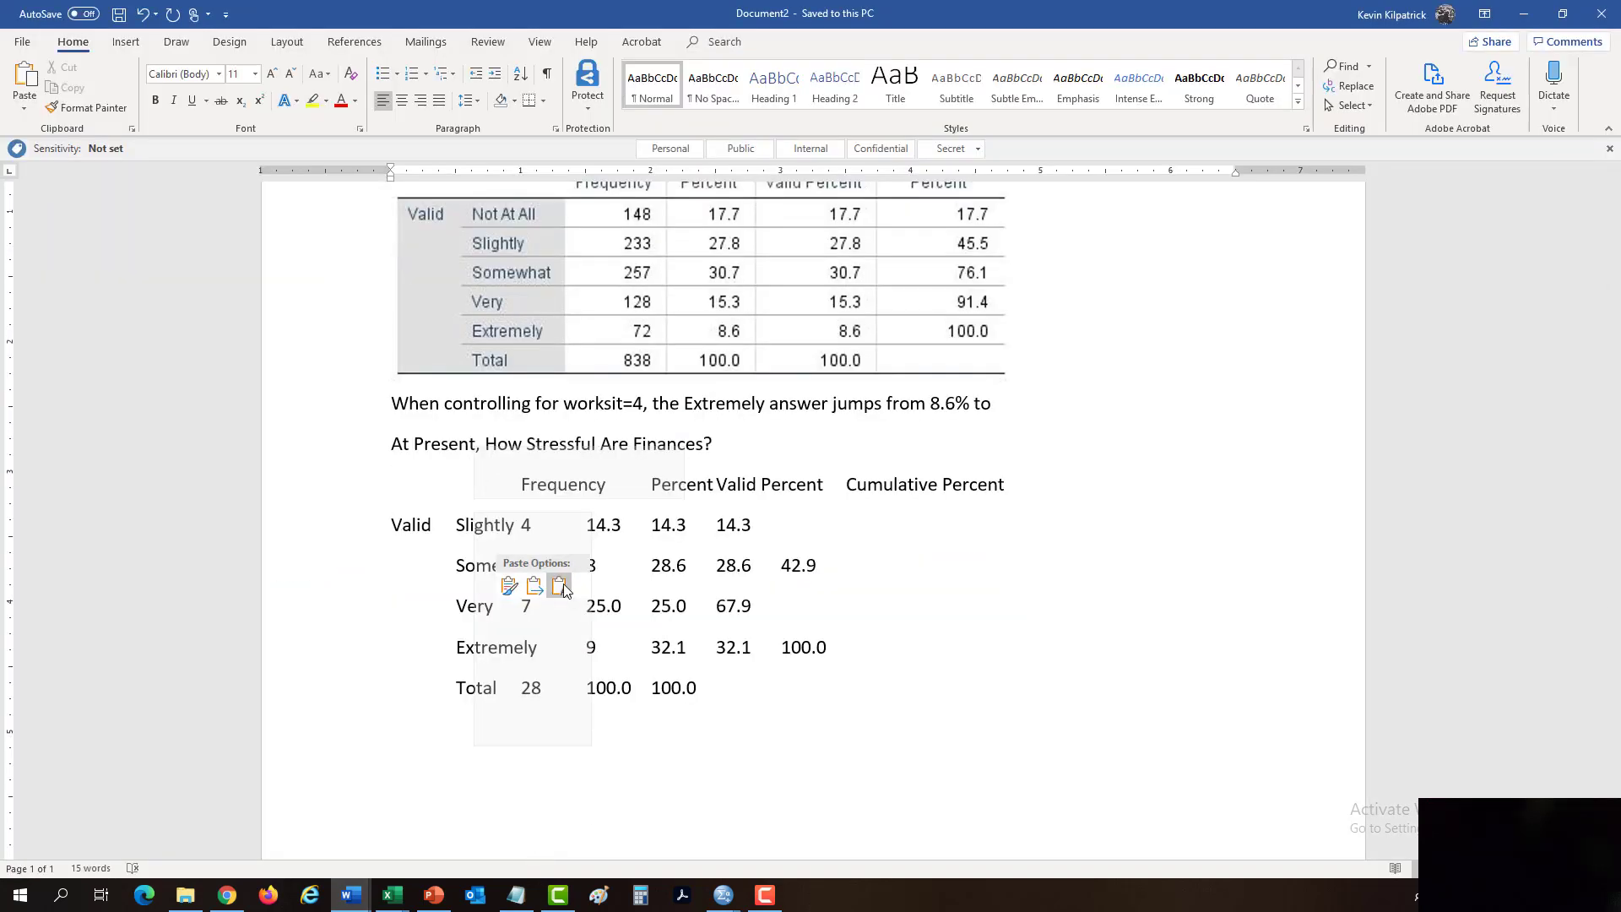
click(509, 586)
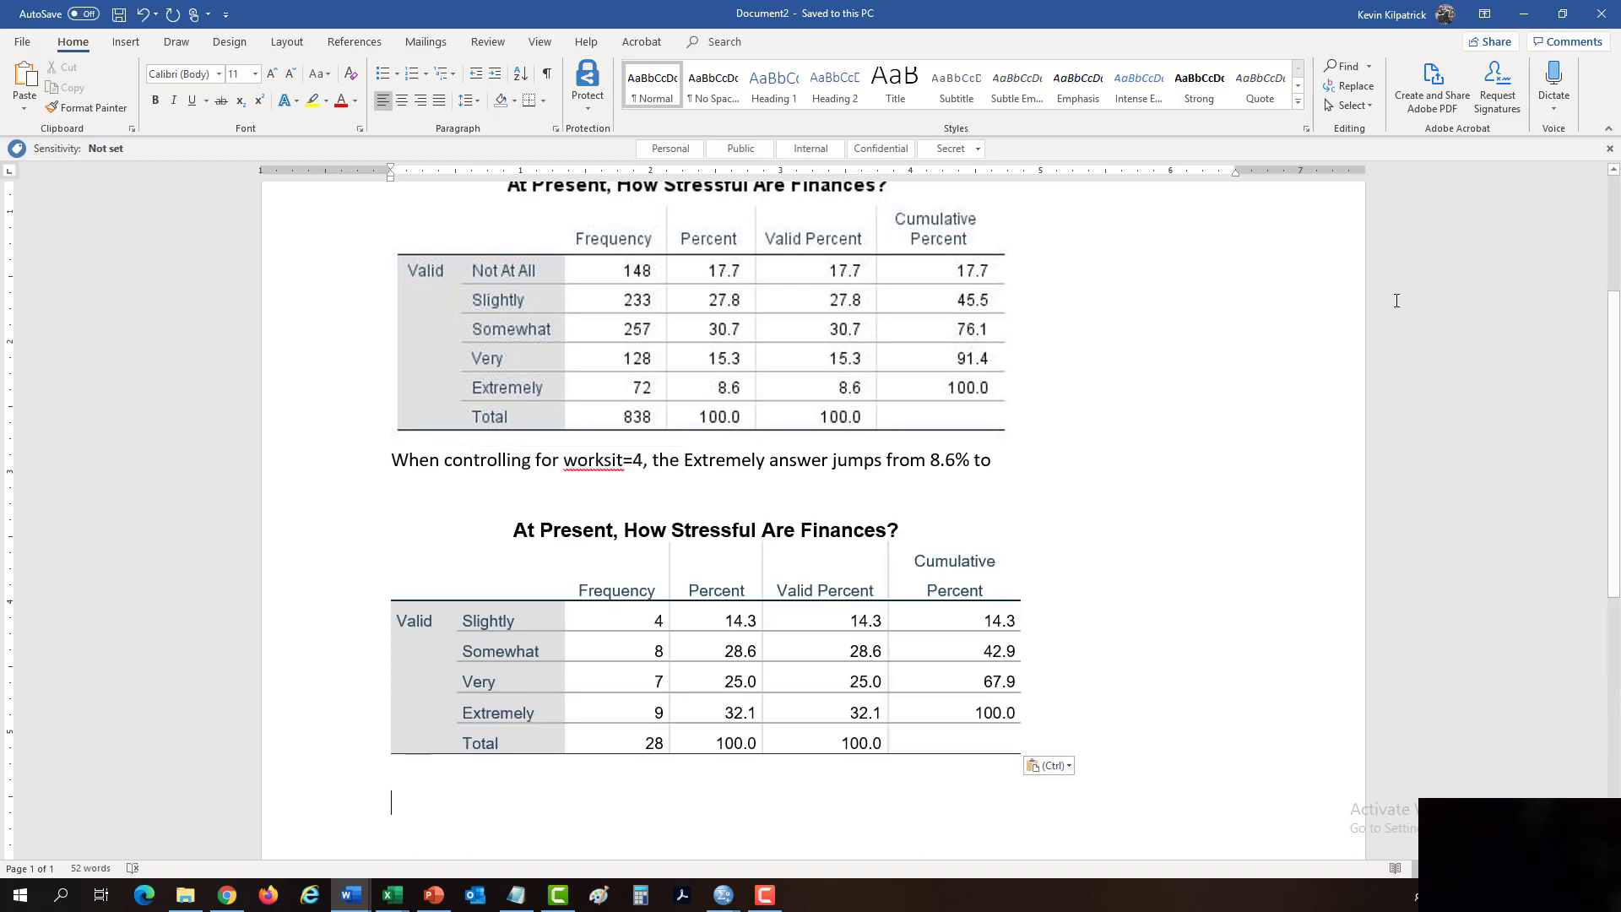
- Complete the sentence above the second table with "32.1%." as the new share for the Extremely answer
scroll(1359, 405, up, 1)
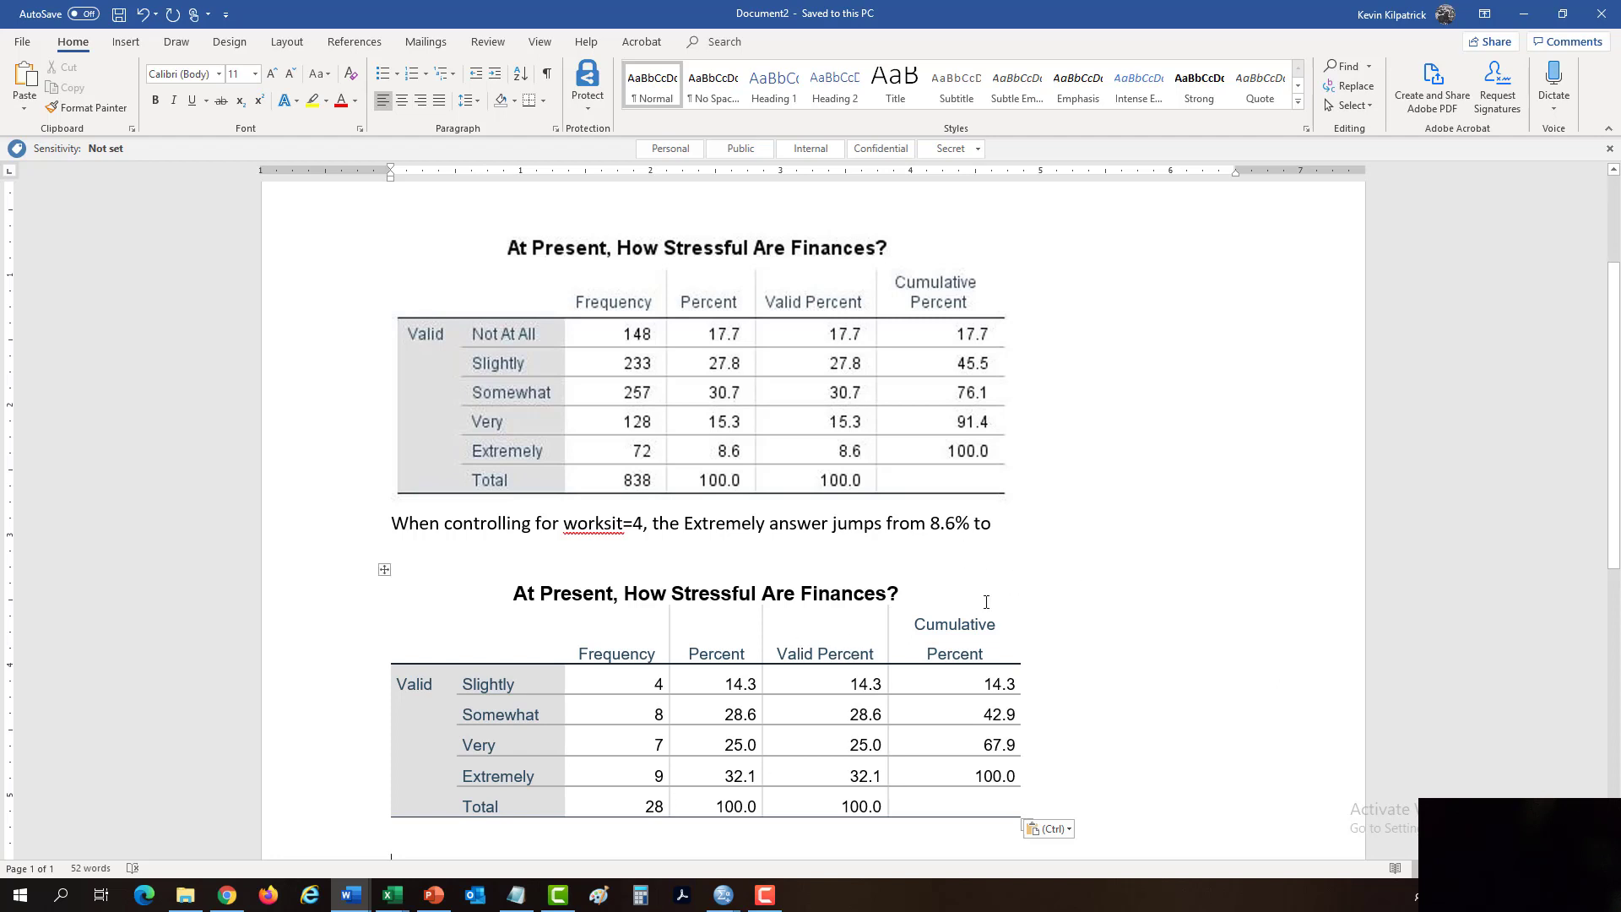
click(769, 674)
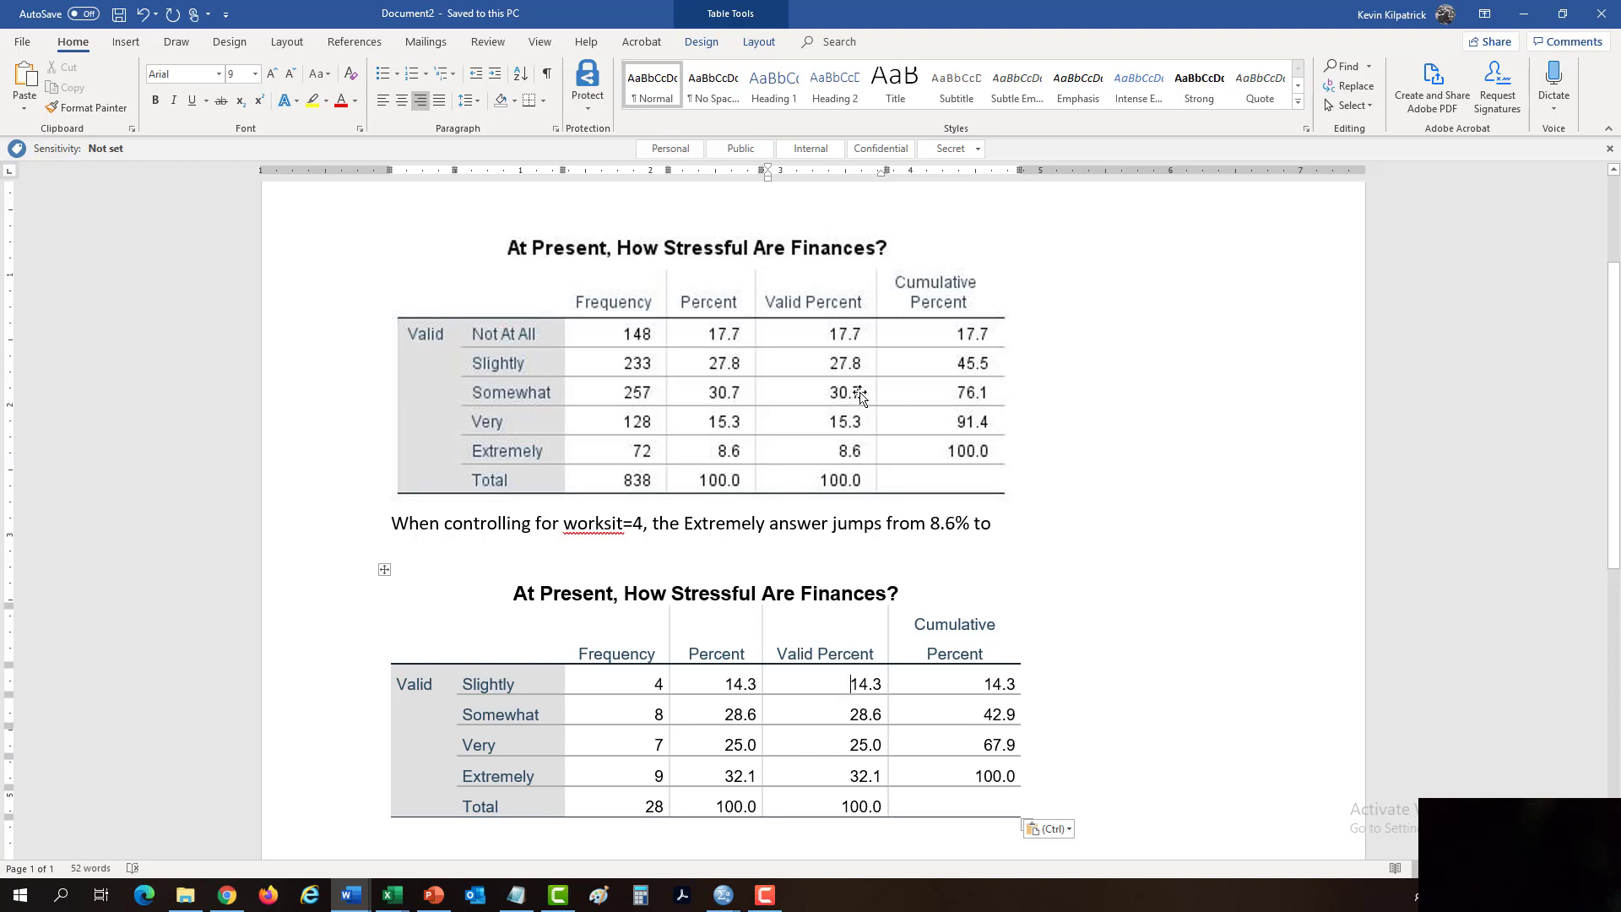
click(1029, 530)
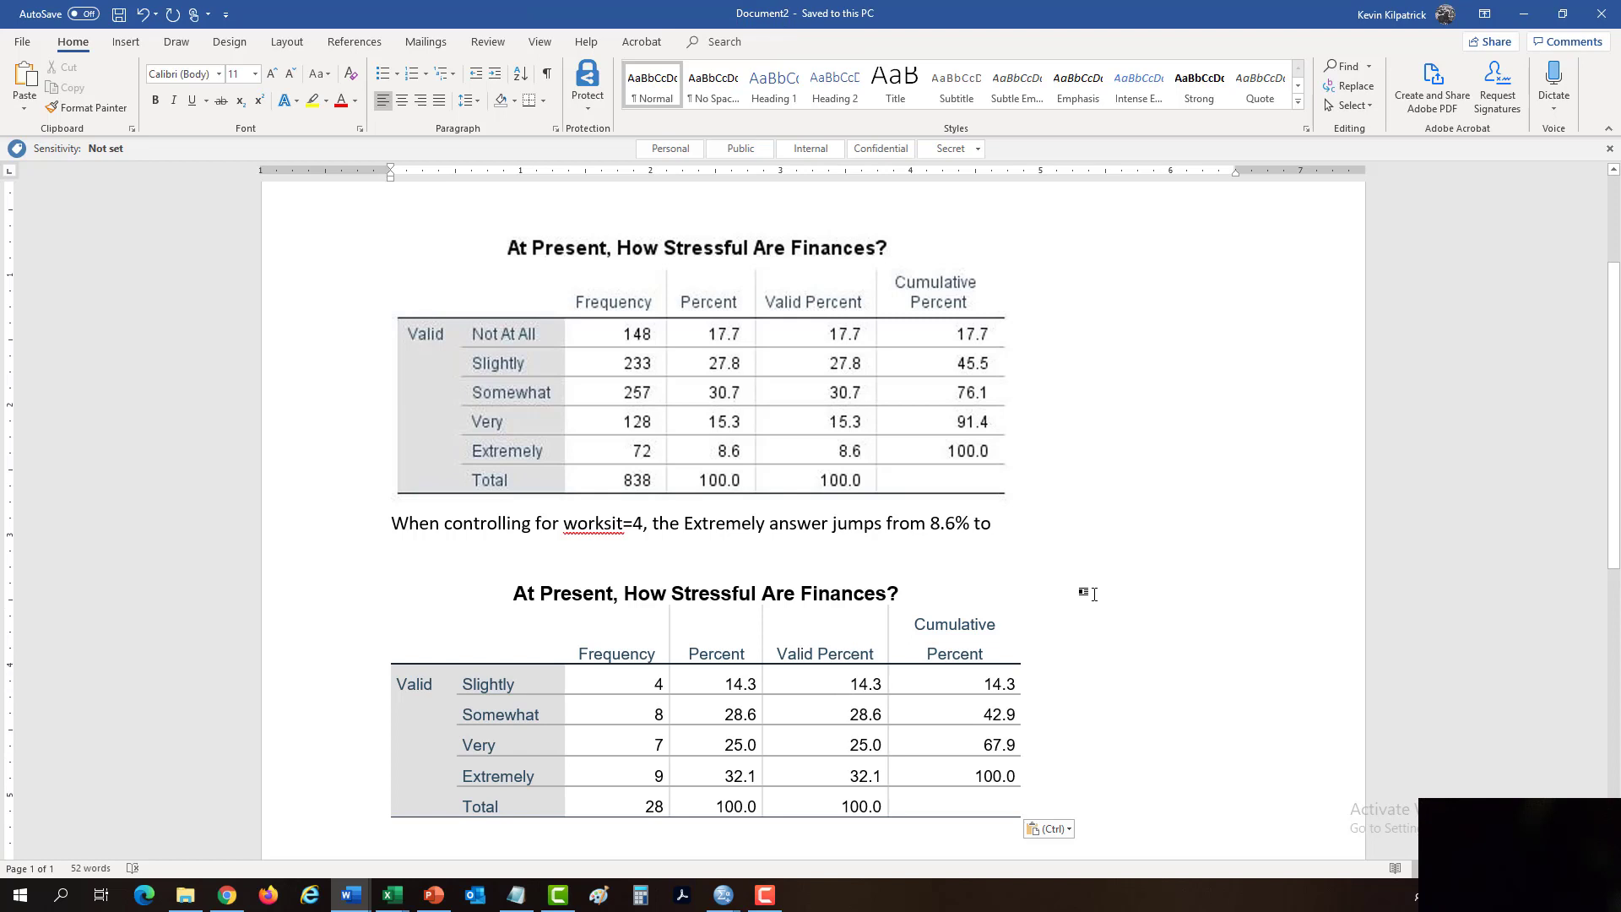
text(32.1%.)
- Add blank lines below the second table until the document runs onto a second page, and place the cursor there
scroll(1071, 524, down, 7)
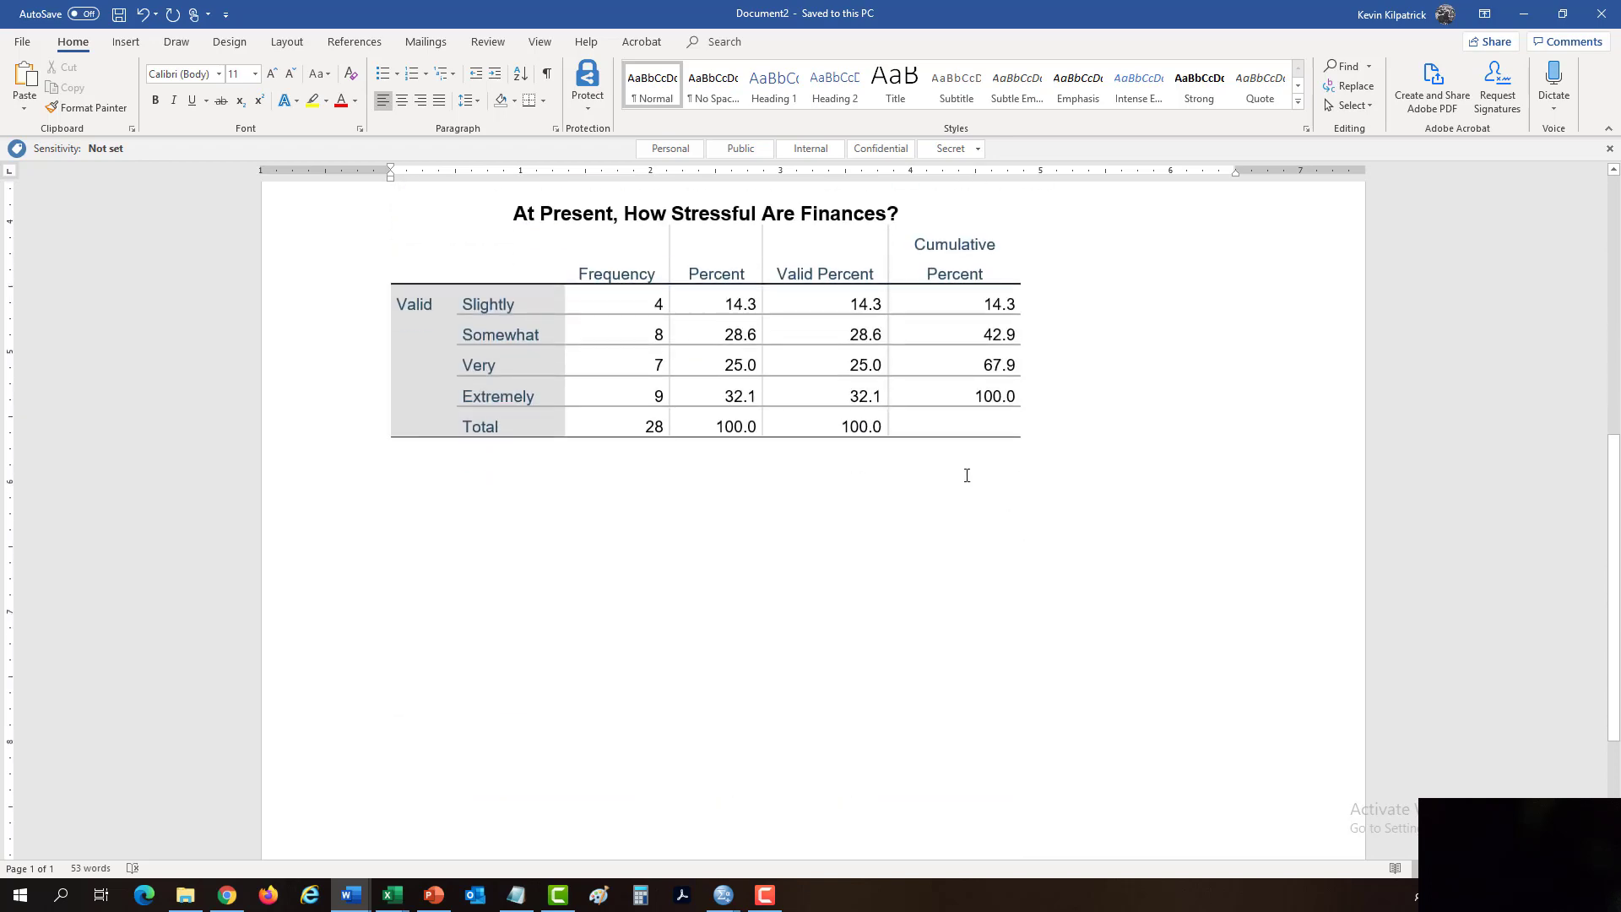
scroll(1135, 451, up, 5)
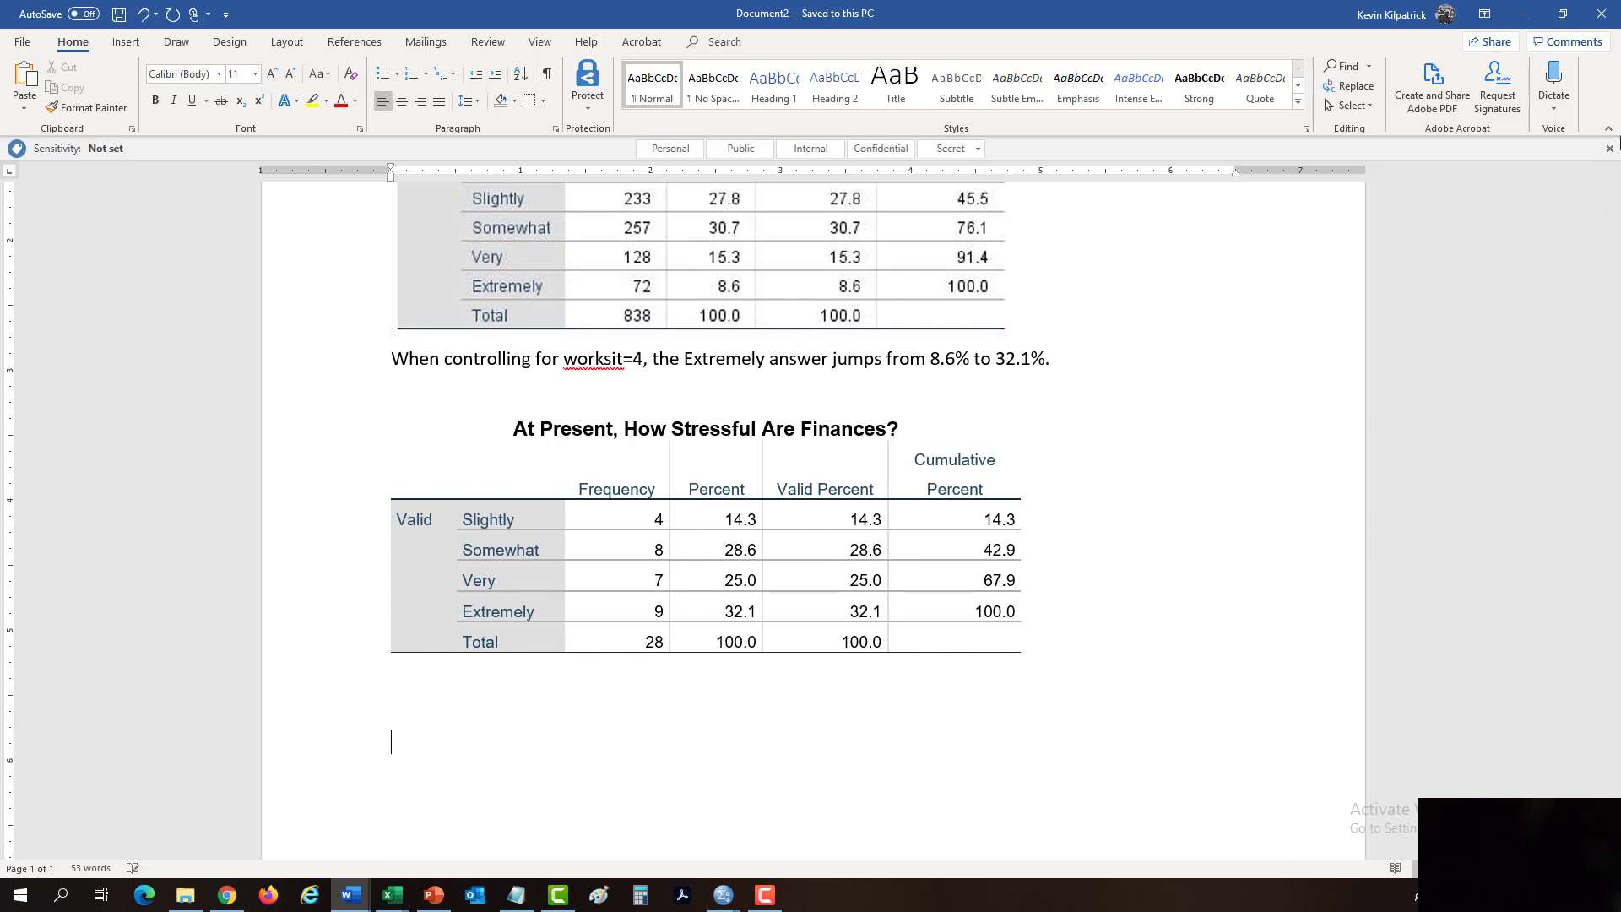
key(Return)
key(Return)
key(Return)
key(Return)
key(Return)
key(Return)
key(Return)
key(Return)
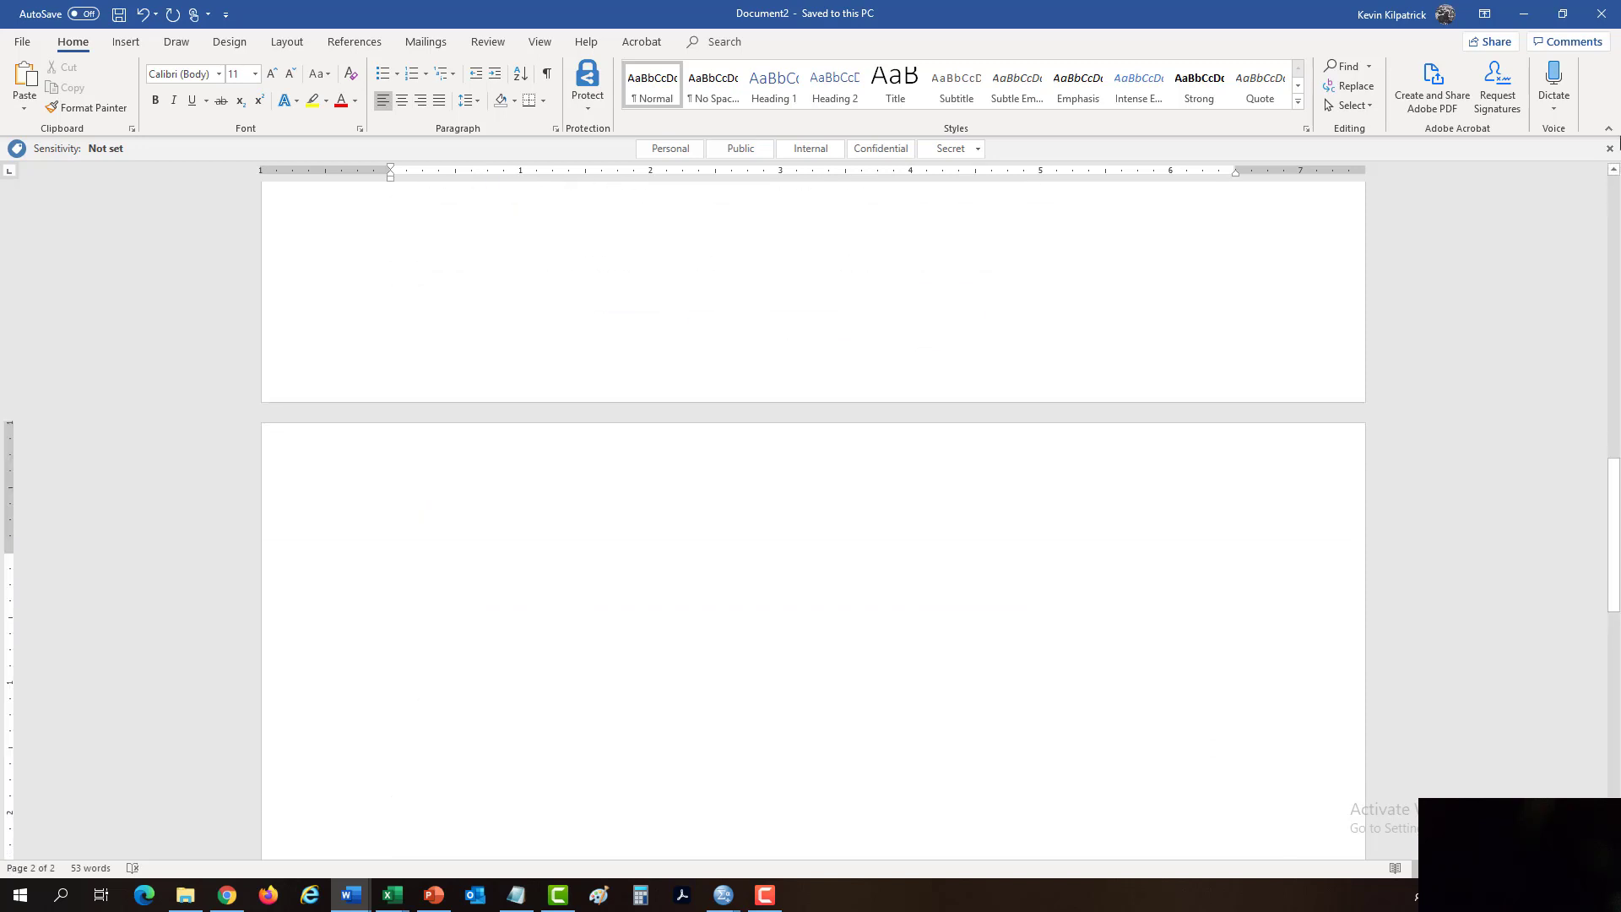
key(BackSpace)
key(BackSpace)
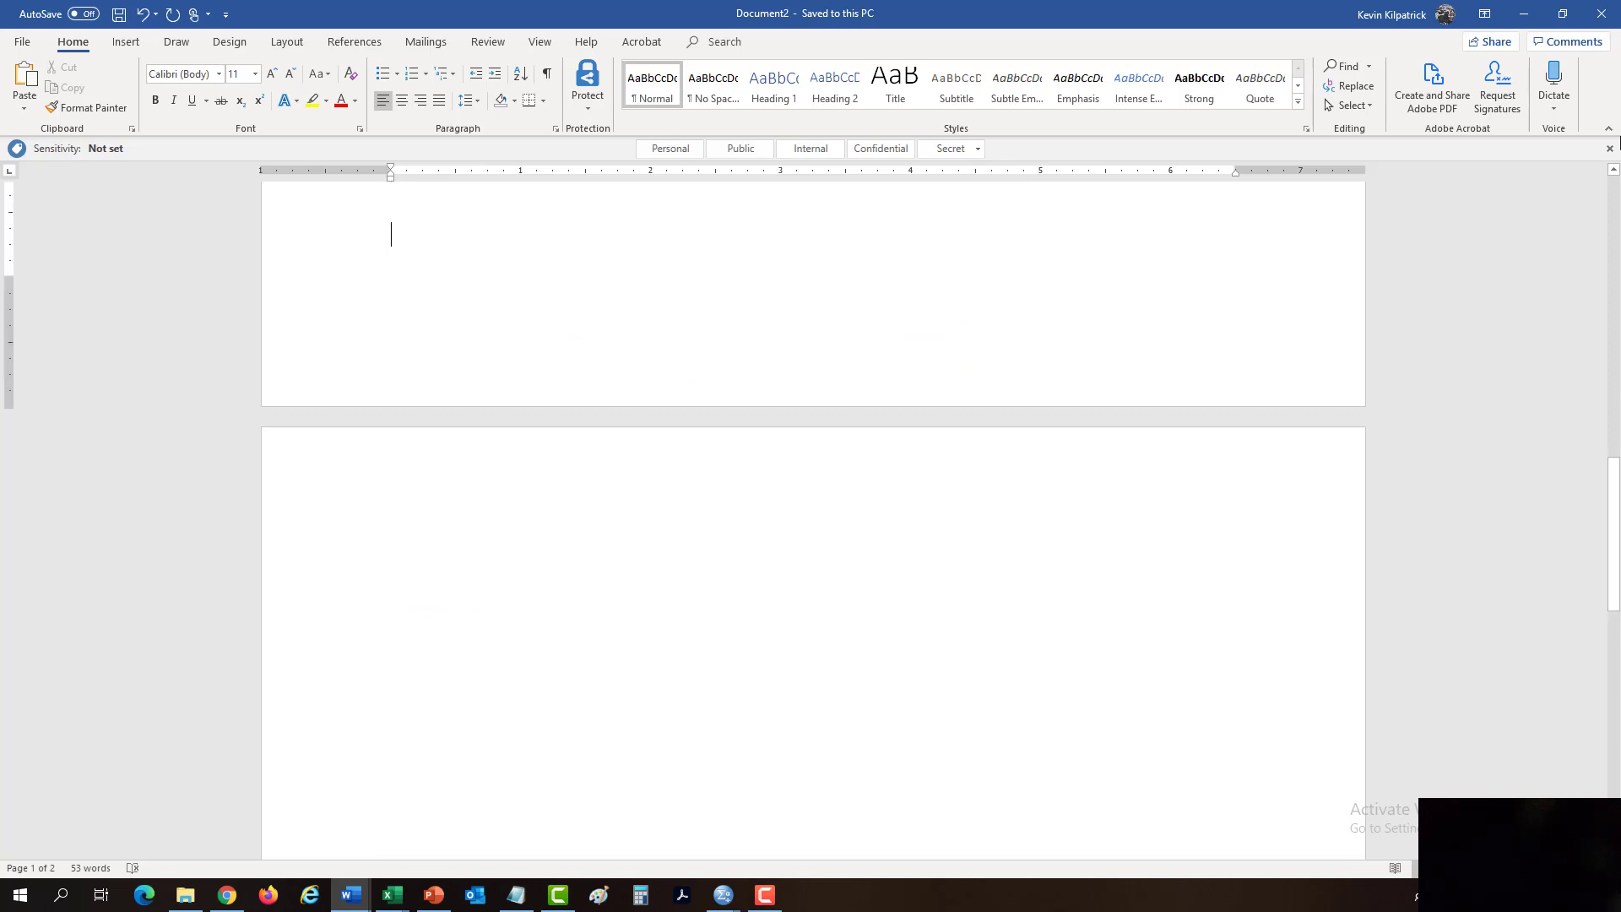
key(Down)
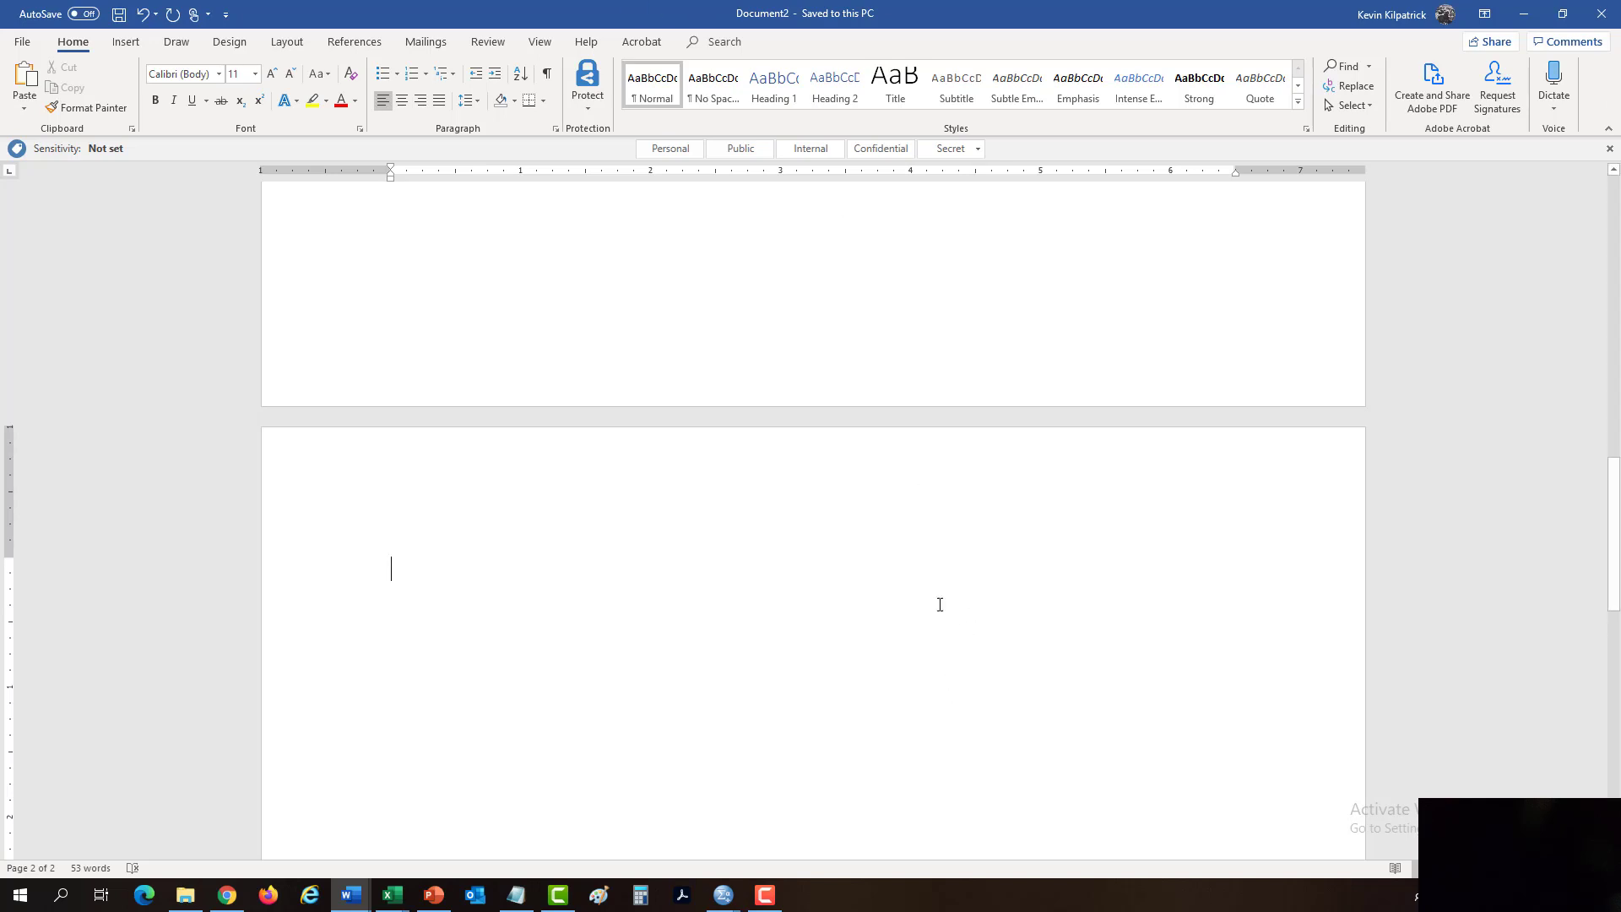
scroll(930, 450, up, 5)
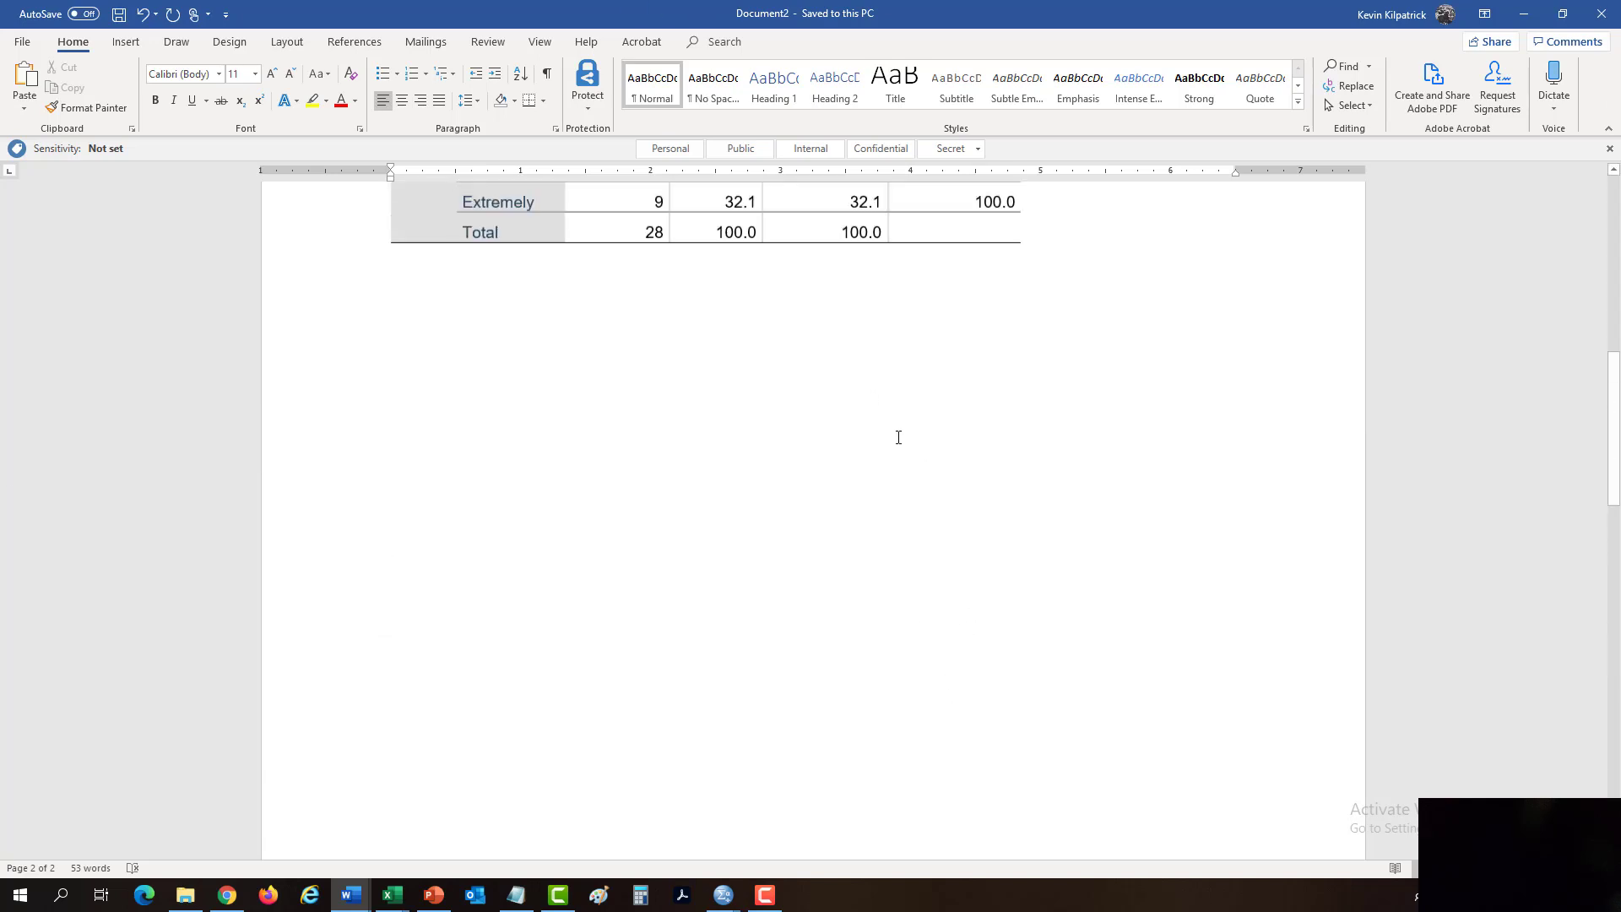
click(553, 301)
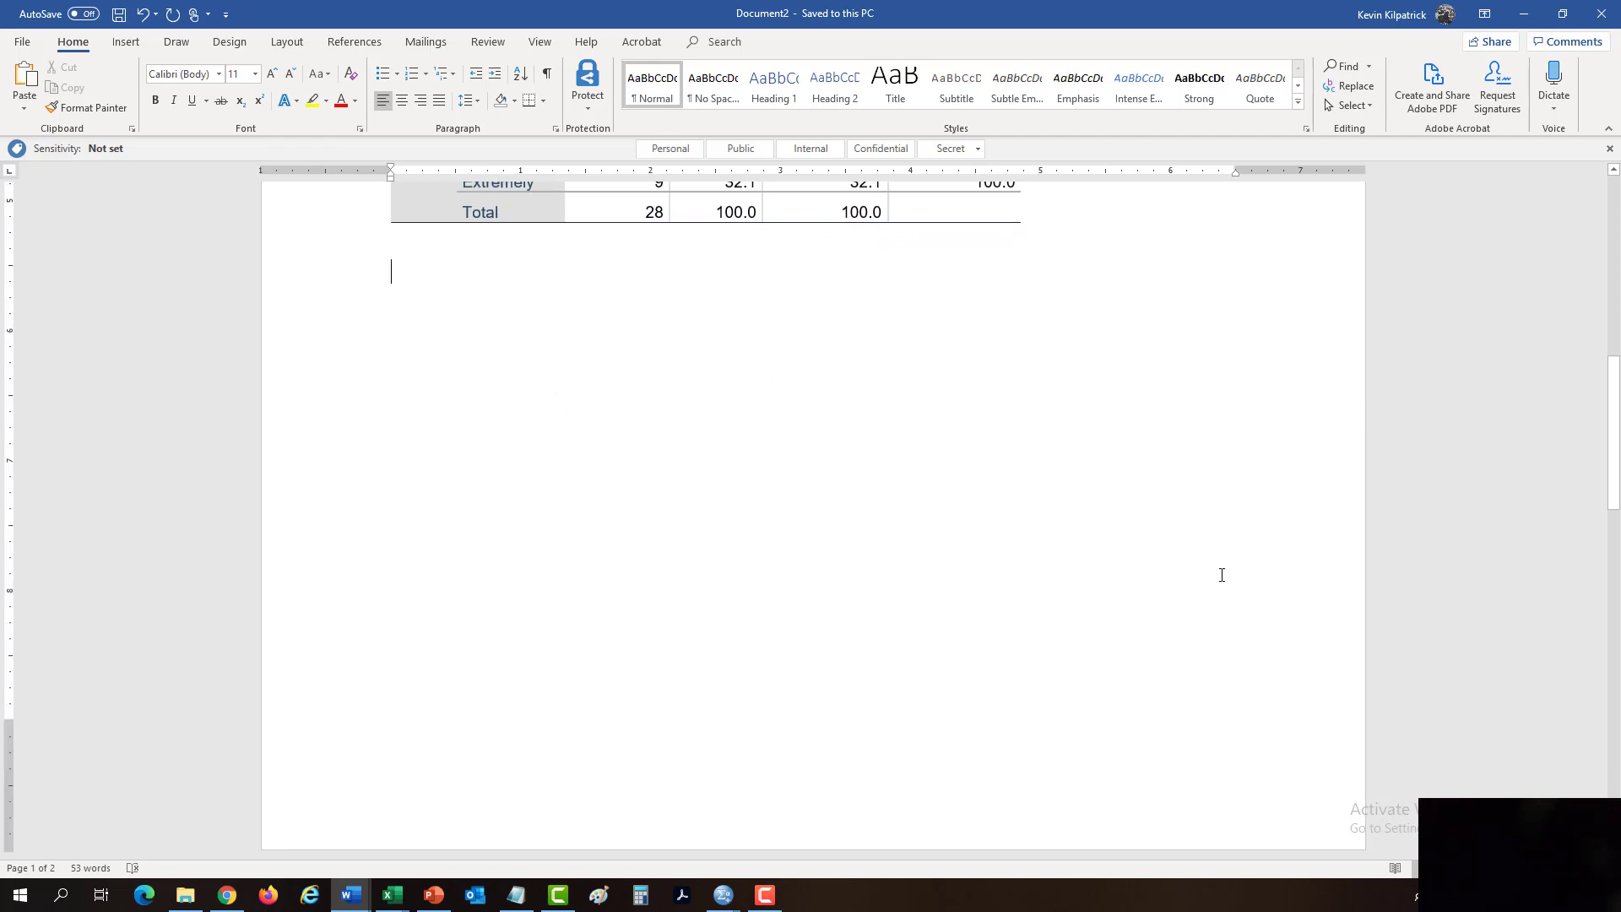
scroll(1088, 628, down, 6)
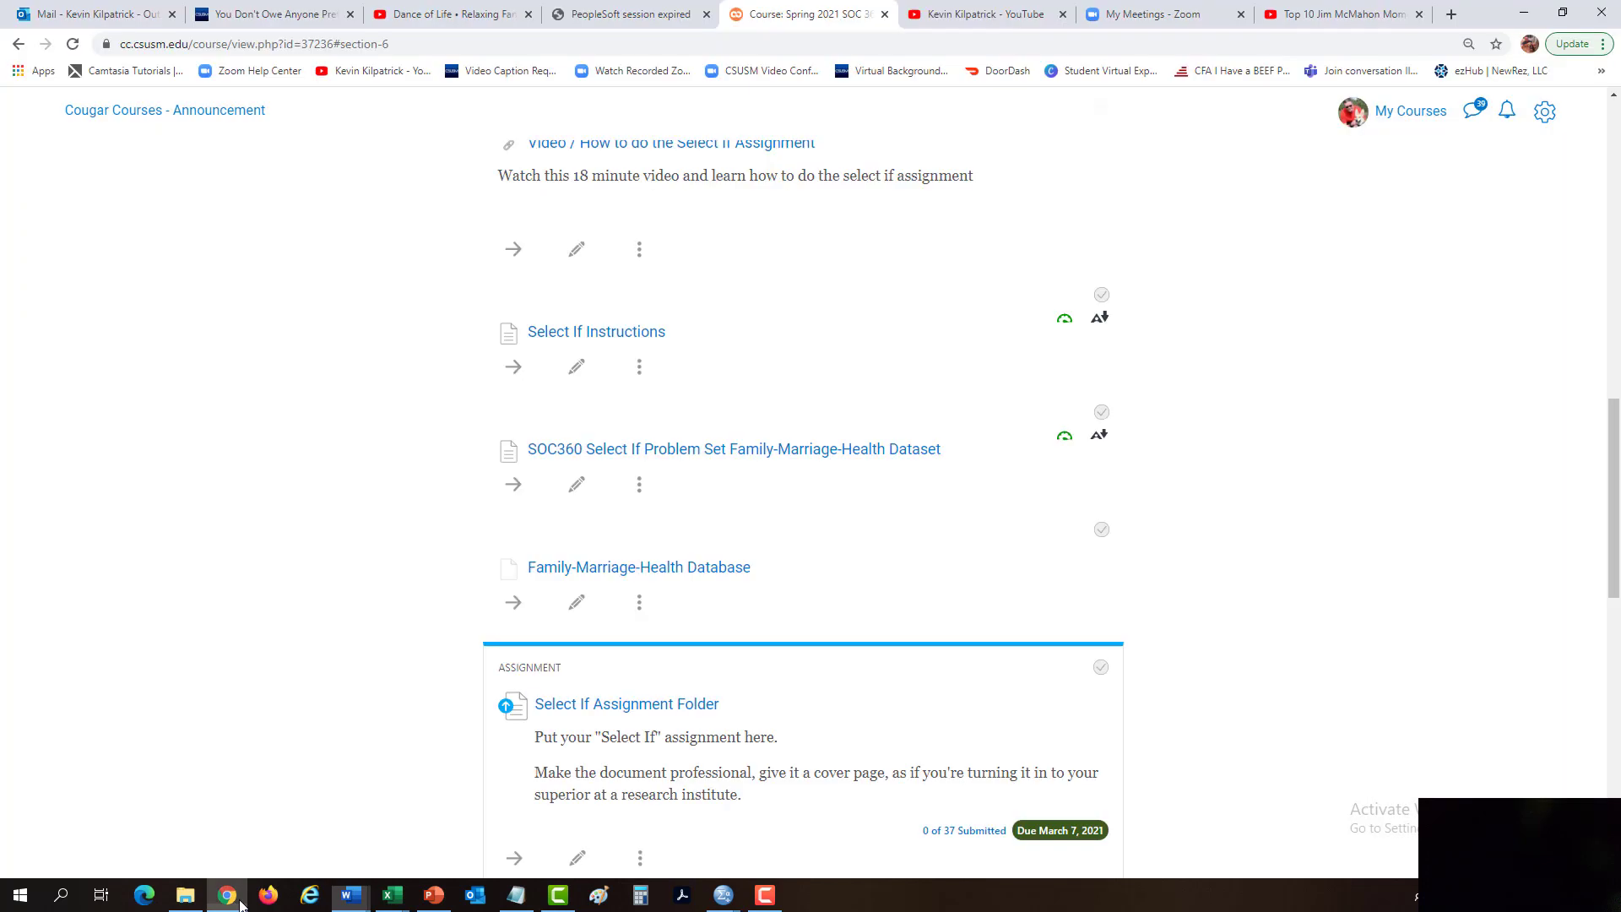
- Switch to the course page in Chrome and review the February 28 - March 6 section's Select If instructions, files and assignment folder
click(226, 896)
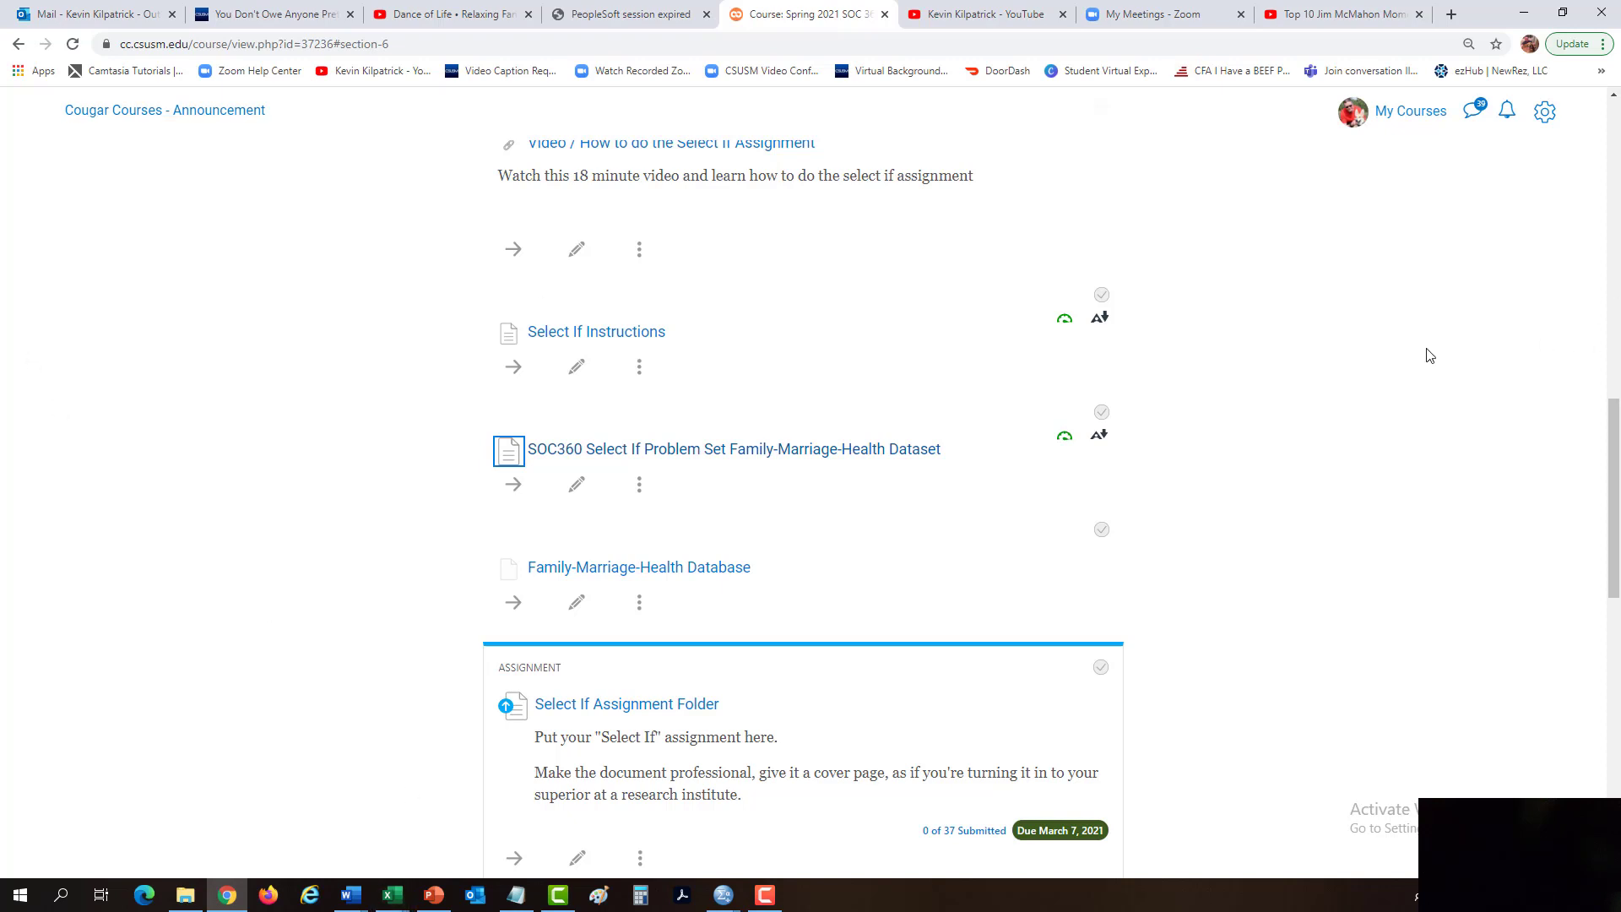
scroll(1495, 422, up, 12)
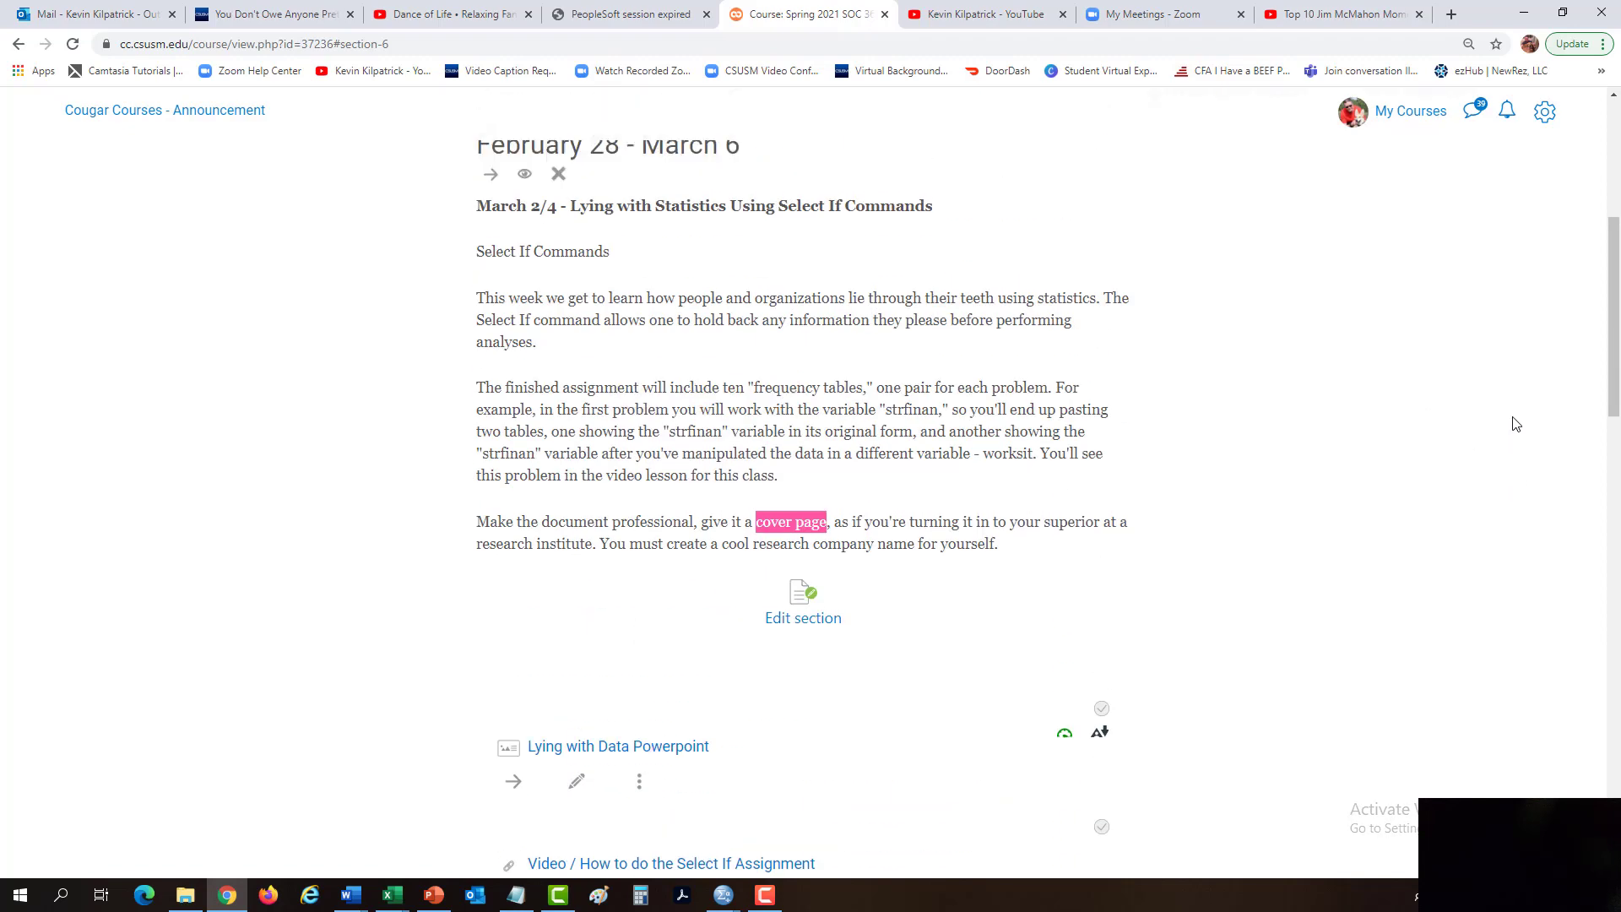
scroll(1348, 471, down, 8)
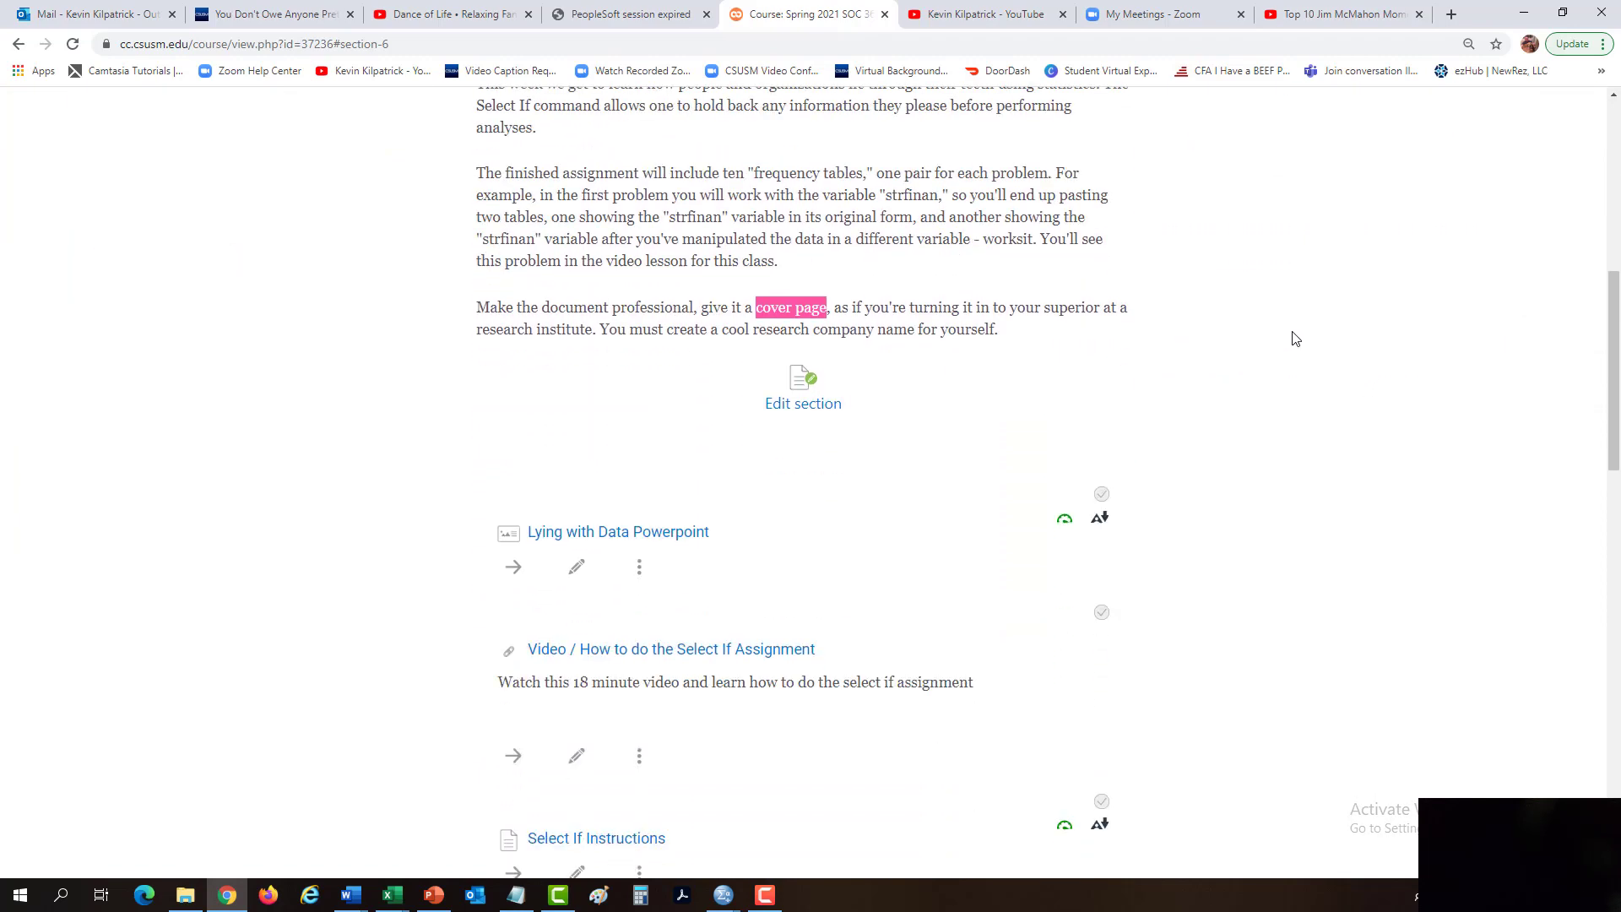
scroll(1224, 312, down, 8)
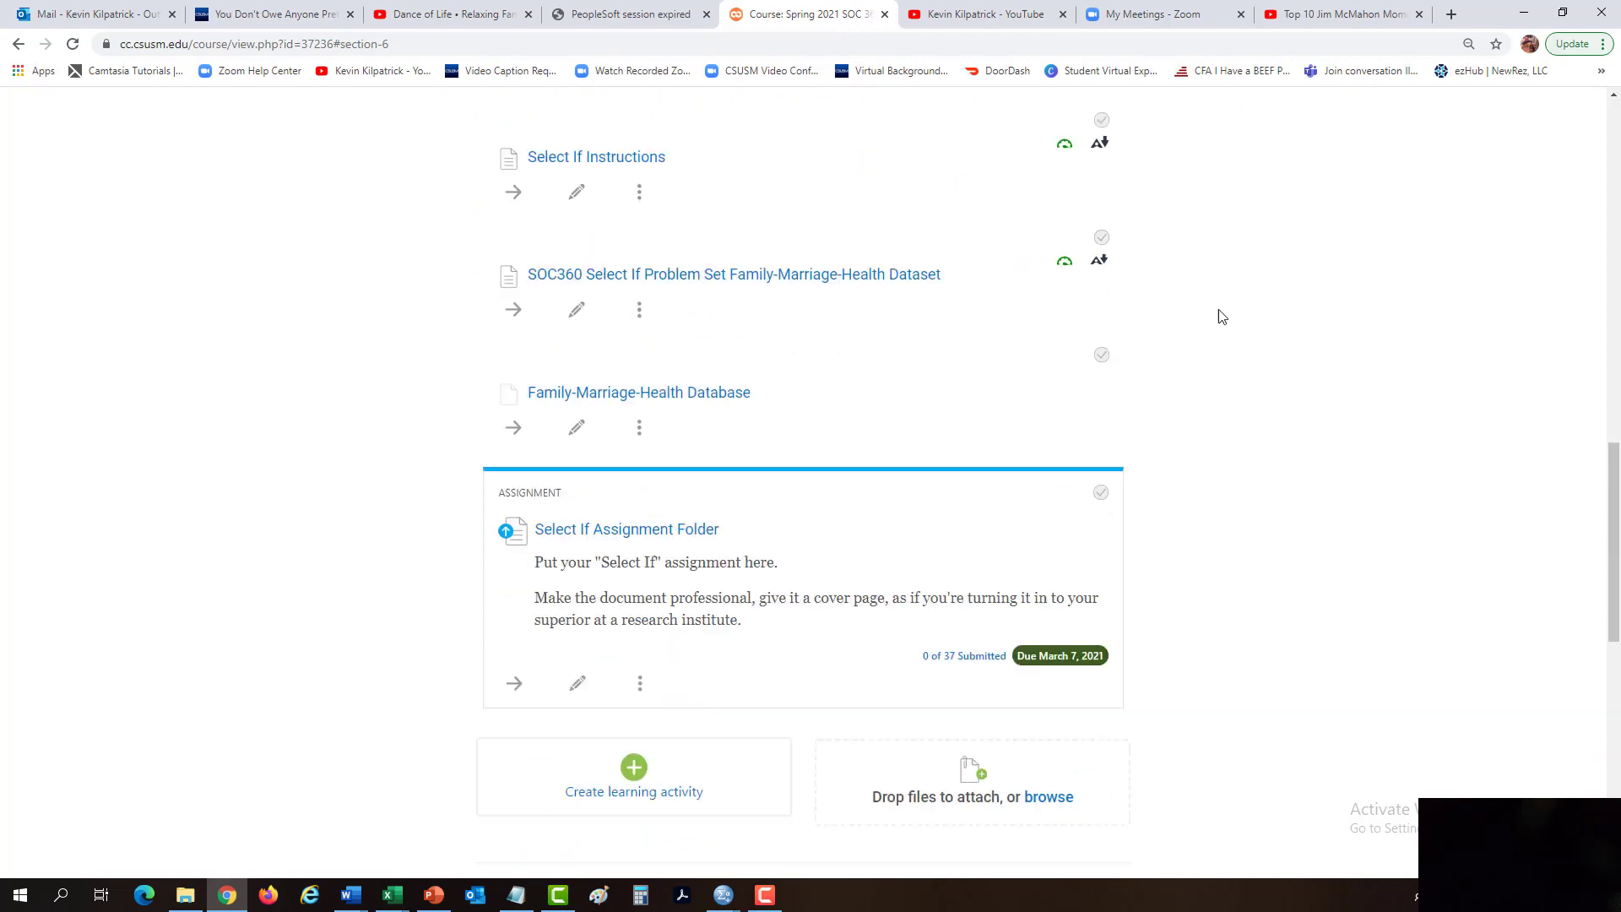
scroll(1233, 308, up, 10)
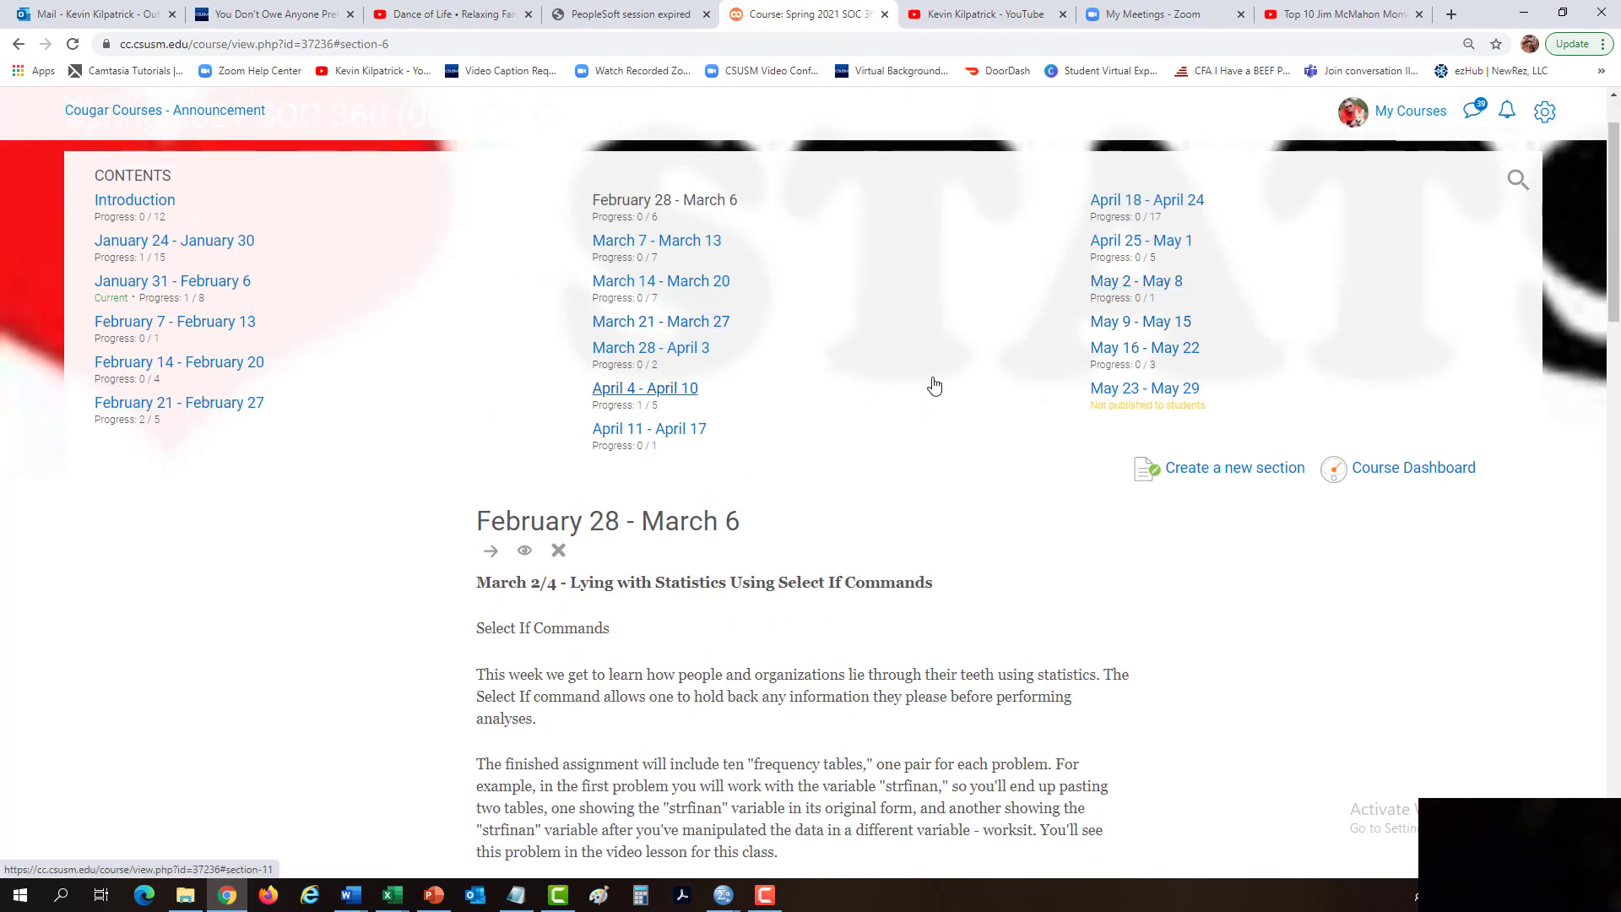